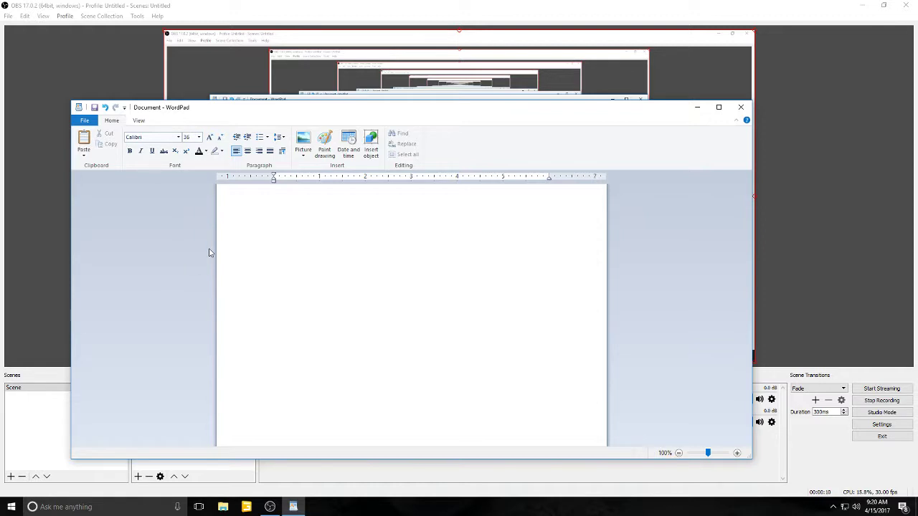
# - Write the note "hey to day im showing you how to make a truck in to a plowtruck to plow some snow lets get stated"
pyautogui.write('hey ton')
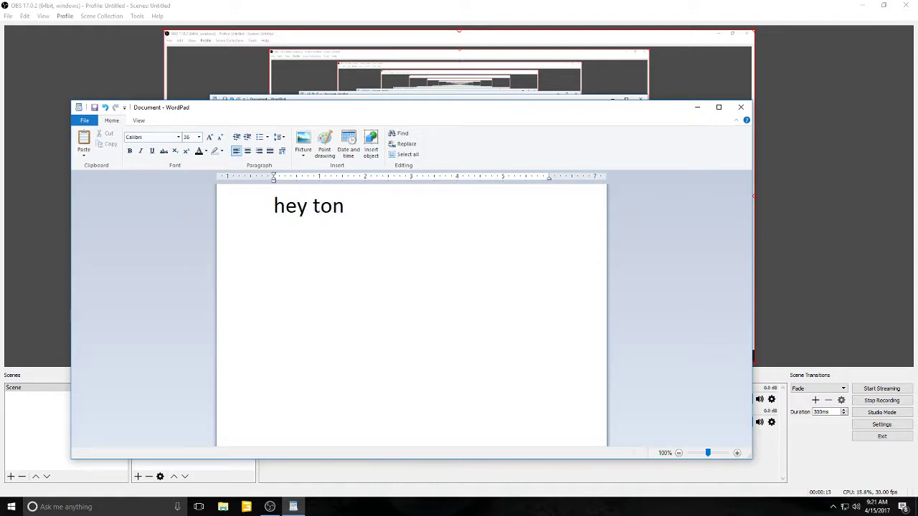
pyautogui.press('BackSpace')
pyautogui.write('day im showing ')
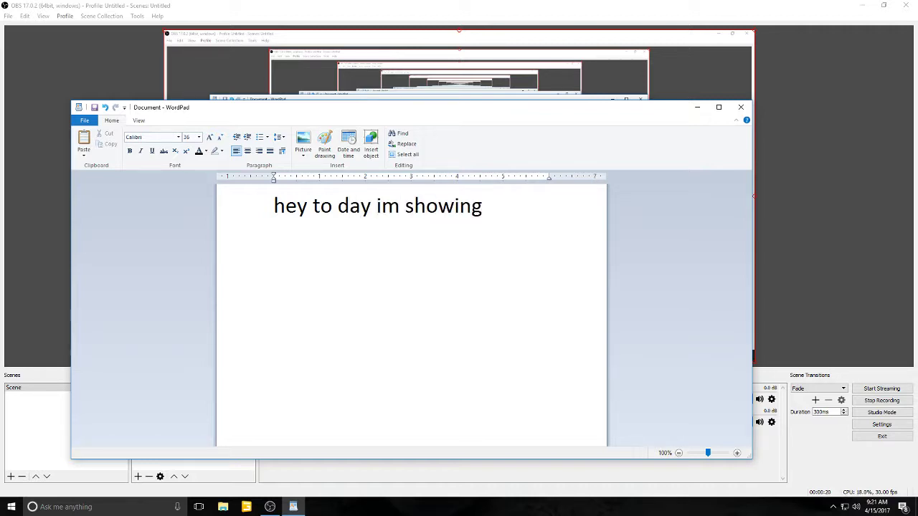
pyautogui.write('you how to ')
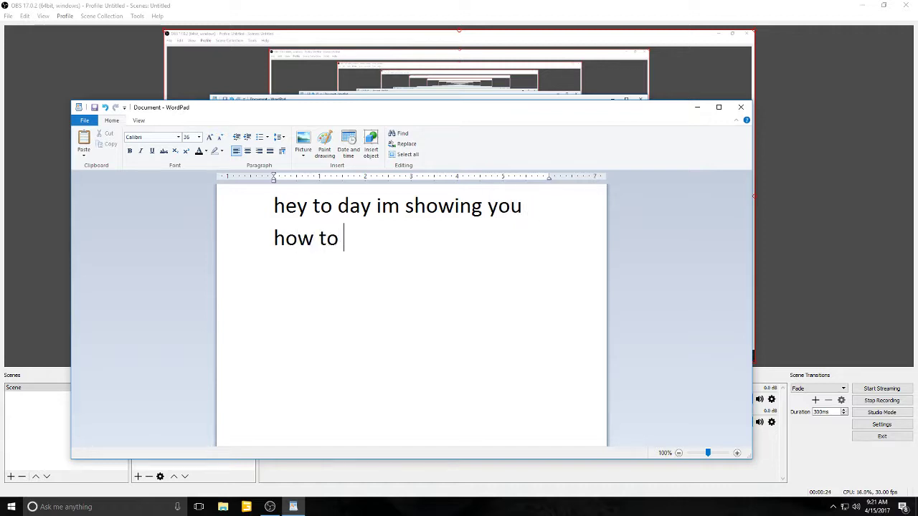
pyautogui.write('make a')
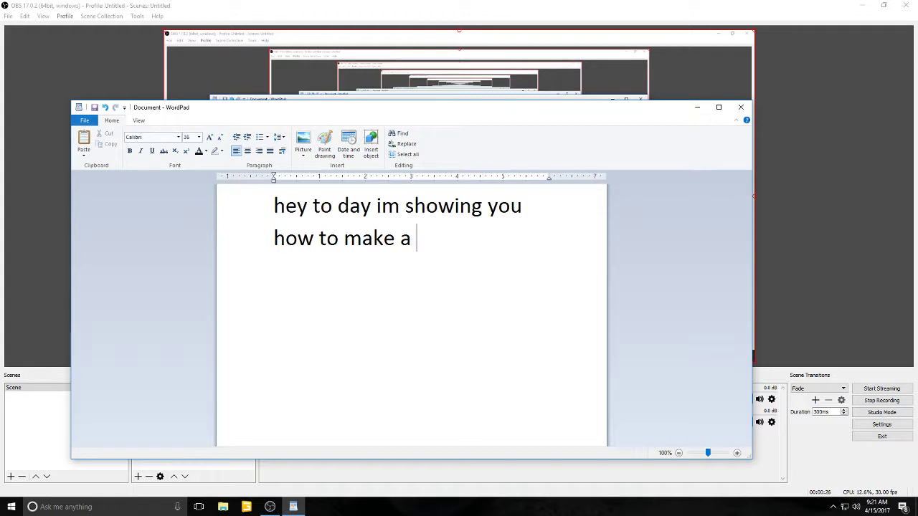
pyautogui.write(' truck in t')
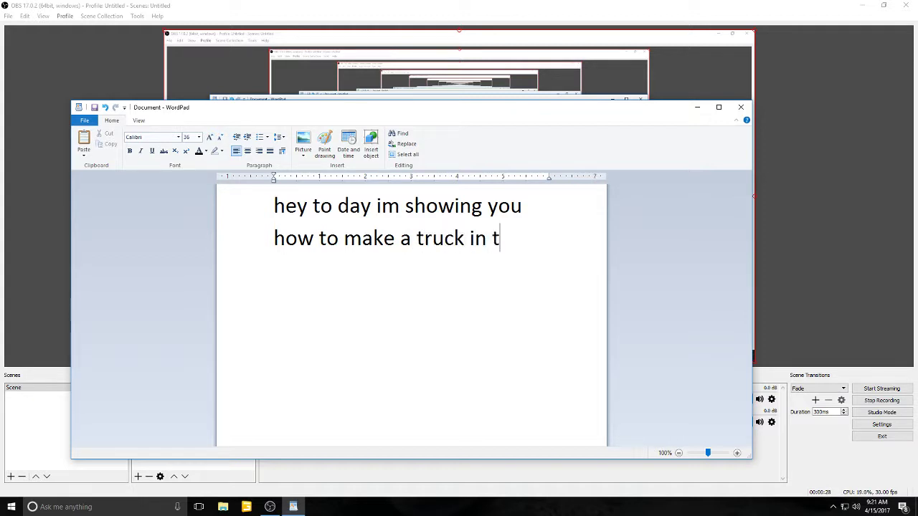
pyautogui.write('o a plowtruck ')
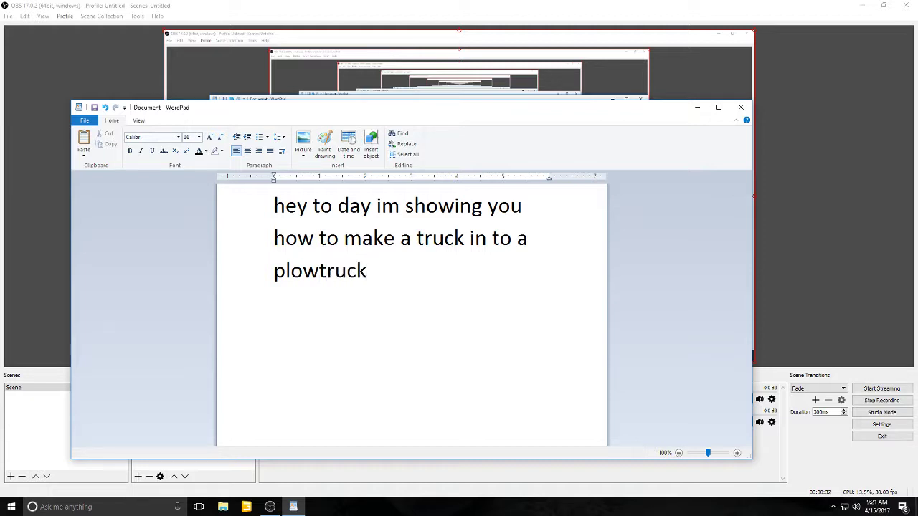
pyautogui.write('to plow so')
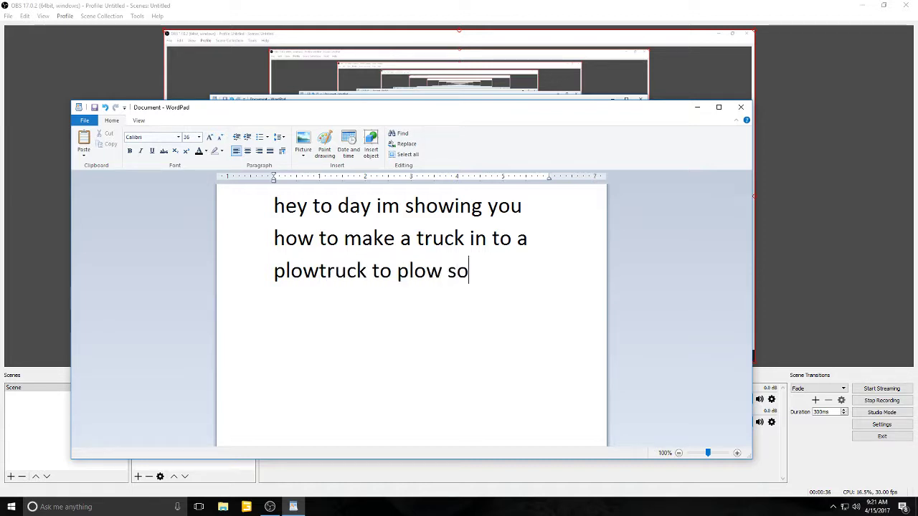
pyautogui.write('me snow')
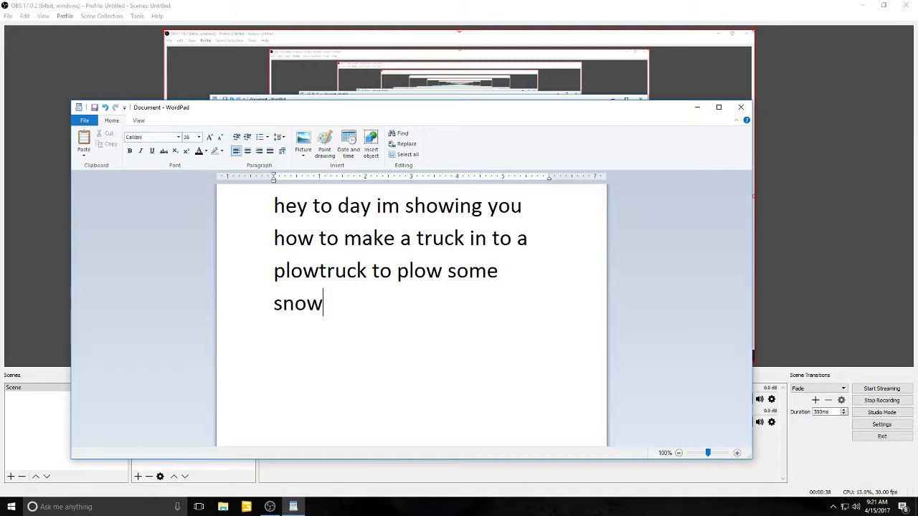
pyautogui.write(' lets ')
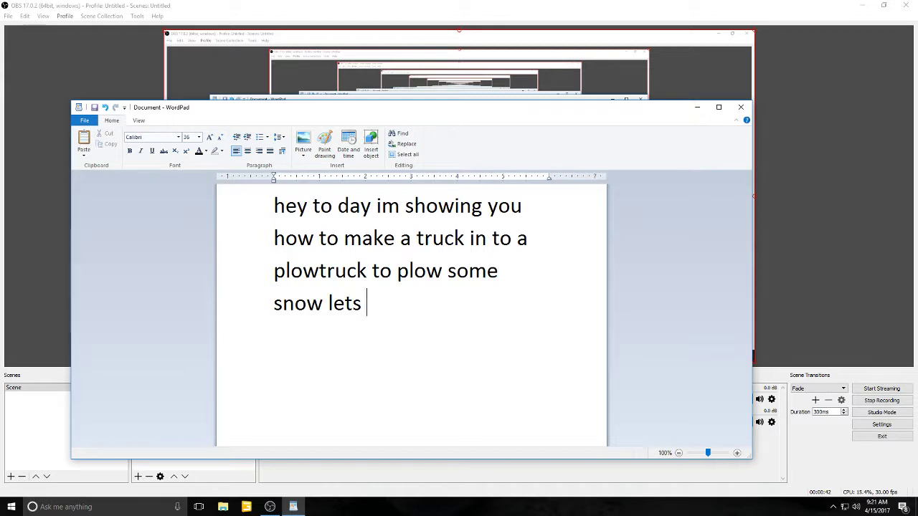
pyautogui.write('get stated')
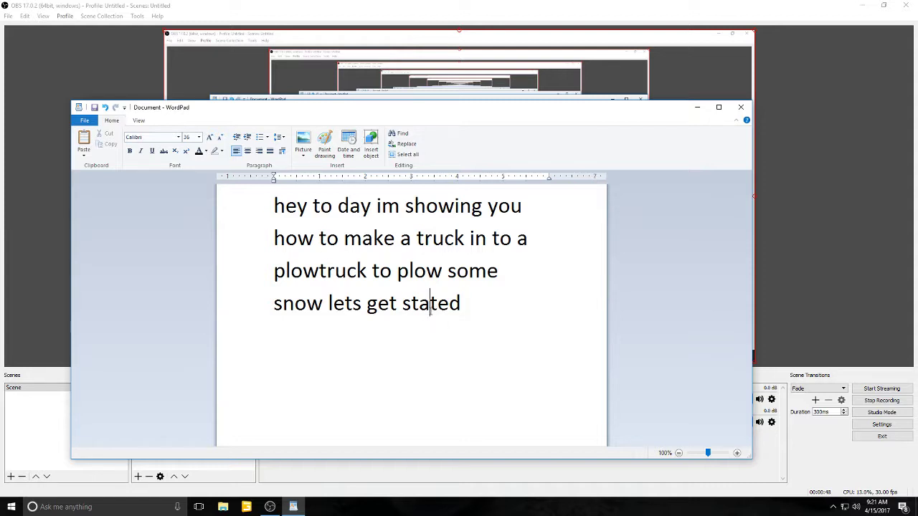
# - Delete the whole introduction text so the document is empty
pyautogui.click(429, 304)
pyautogui.write('r')
pyautogui.press('BackSpace')
pyautogui.press('BackSpace')
pyautogui.press('BackSpace')
pyautogui.press('BackSpace')
pyautogui.press('BackSpace')
pyautogui.press('BackSpace')
pyautogui.press('BackSpace')
pyautogui.press('BackSpace')
pyautogui.press('BackSpace')
pyautogui.press('BackSpace')
pyautogui.press('BackSpace')
pyautogui.press('BackSpace')
pyautogui.press('BackSpace')
pyautogui.press('BackSpace')
pyautogui.press('BackSpace')
pyautogui.press('BackSpace')
pyautogui.press('BackSpace')
pyautogui.press('BackSpace')
pyautogui.press('BackSpace')
pyautogui.press('BackSpace')
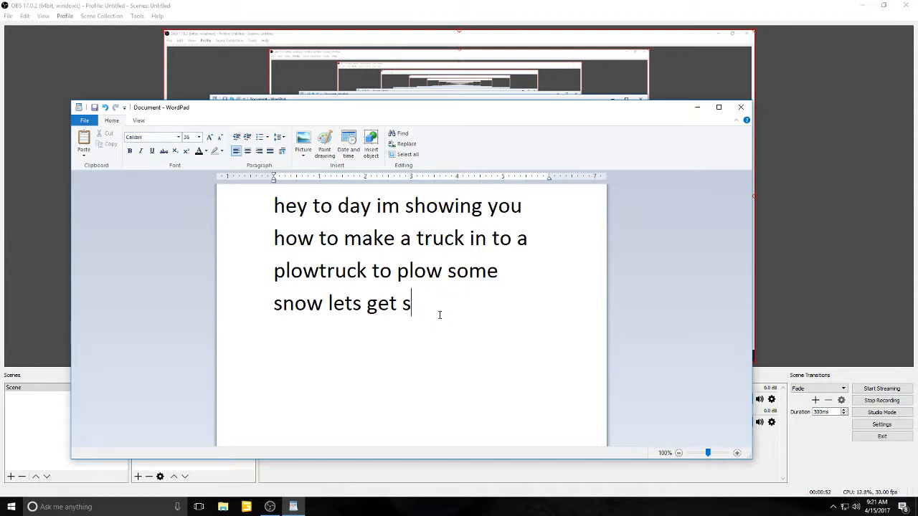
pyautogui.press('BackSpace')
pyautogui.press('BackSpace')
pyautogui.press('BackSpace')
pyautogui.press('BackSpace')
pyautogui.press('BackSpace')
pyautogui.press('BackSpace')
pyautogui.press('BackSpace')
pyautogui.press('BackSpace')
pyautogui.press('BackSpace')
pyautogui.press('BackSpace')
pyautogui.press('BackSpace')
pyautogui.press('BackSpace')
pyautogui.press('BackSpace')
pyautogui.press('BackSpace')
pyautogui.press('BackSpace')
pyautogui.press('BackSpace')
pyautogui.press('BackSpace')
pyautogui.press('BackSpace')
pyautogui.press('BackSpace')
pyautogui.press('BackSpace')
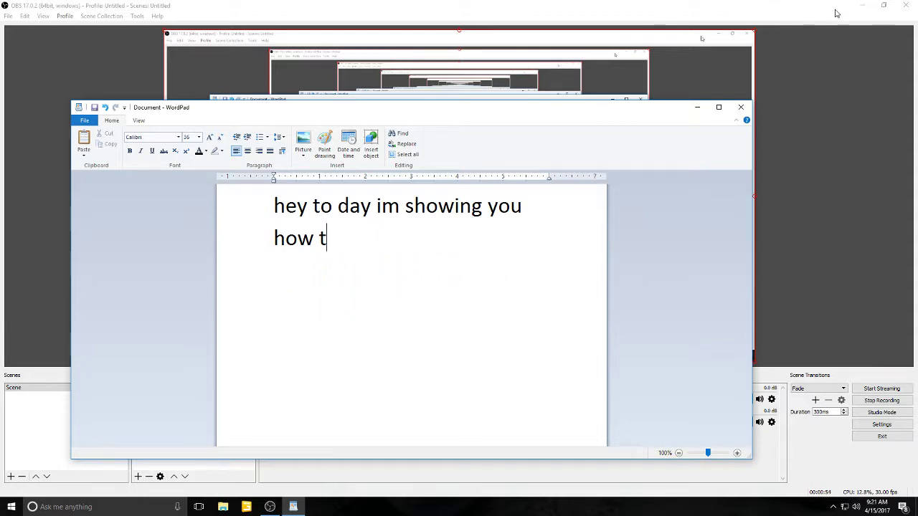
# - Minimize the OBS and WordPad windows and move the Chevy3500Dually_converted folder to an empty area of the desktop, away from the other icons
pyautogui.click(859, 9)
pyautogui.click(861, 8)
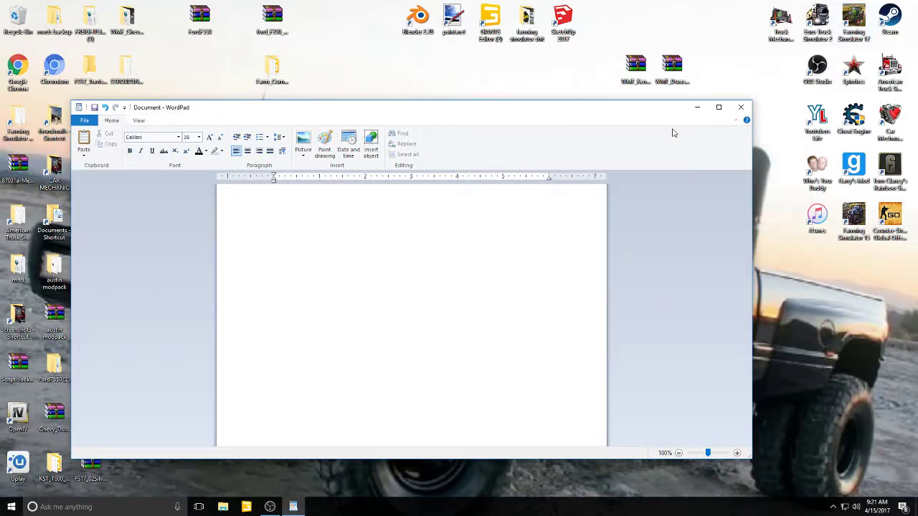
pyautogui.click(697, 106)
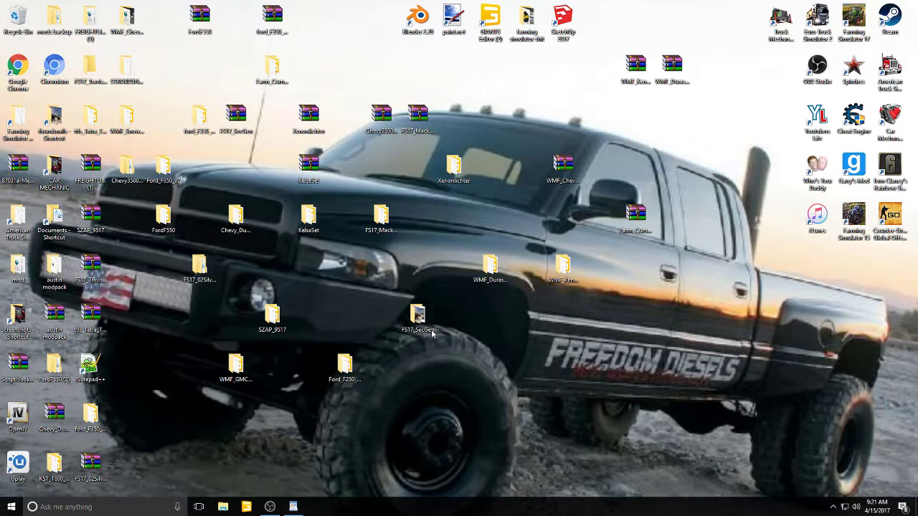
pyautogui.moveTo(128, 166); pyautogui.dragTo(599, 368)
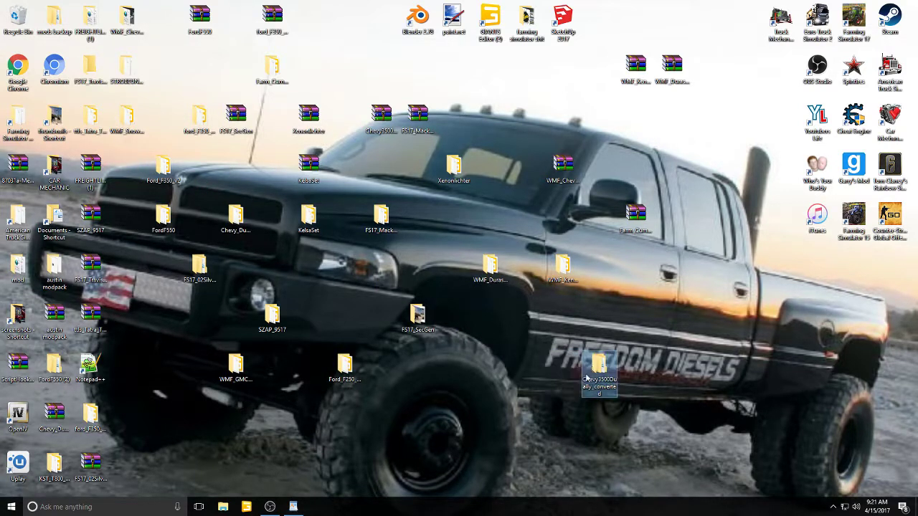
# - Switch to WordPad and write the instruction "pick a truck and export it to desk top"
pyautogui.click(293, 507)
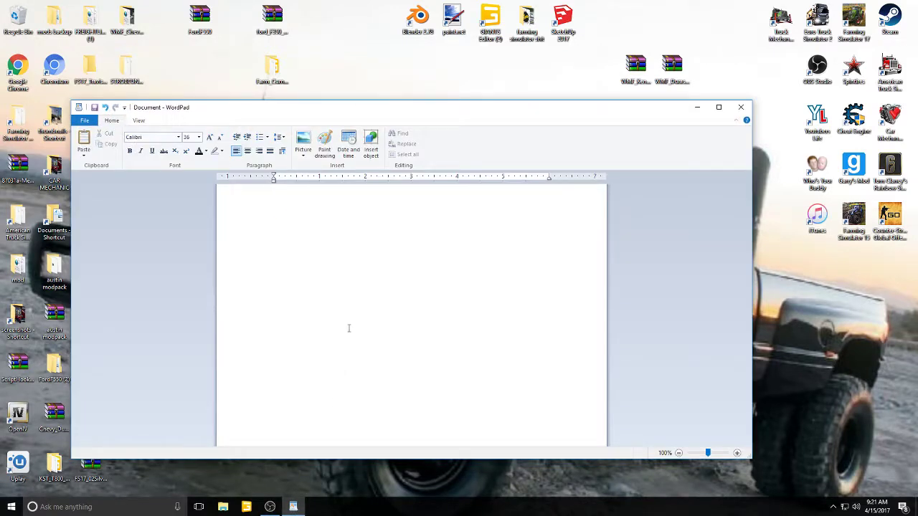
pyautogui.write('pick a')
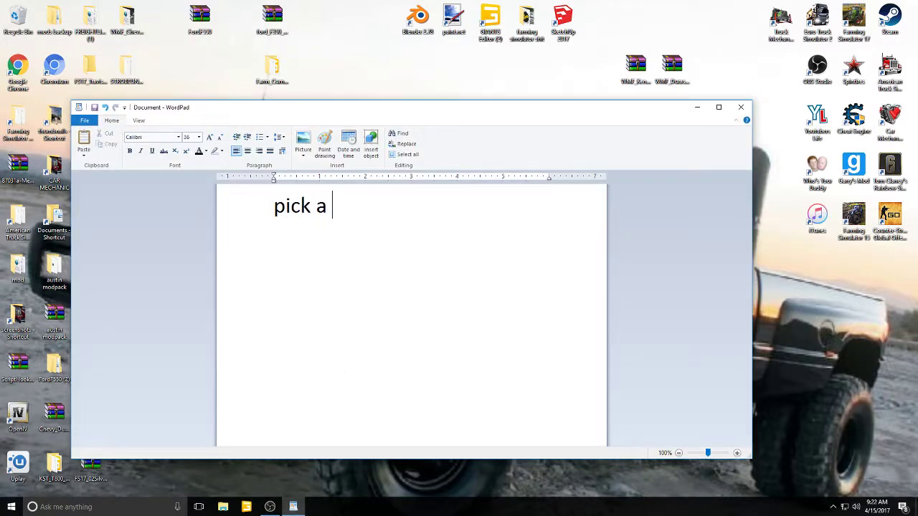
pyautogui.write(' truck and e')
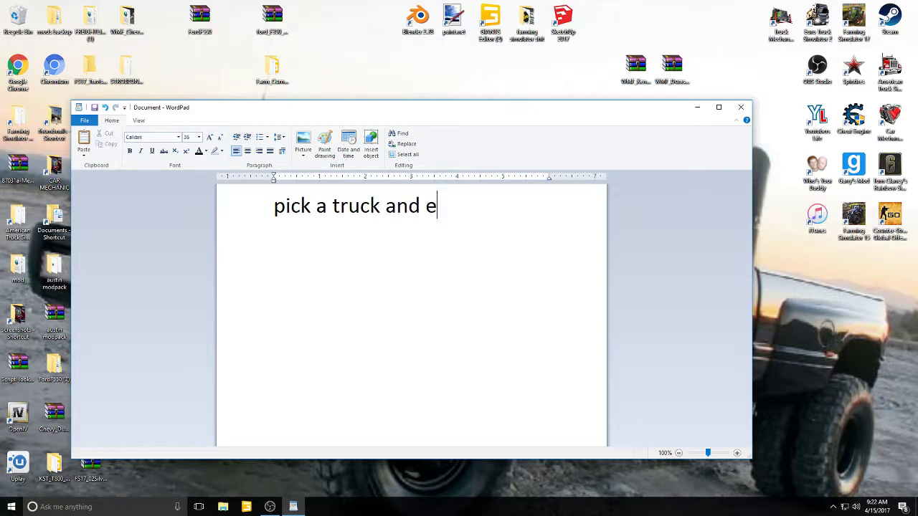
pyautogui.write('xport it ')
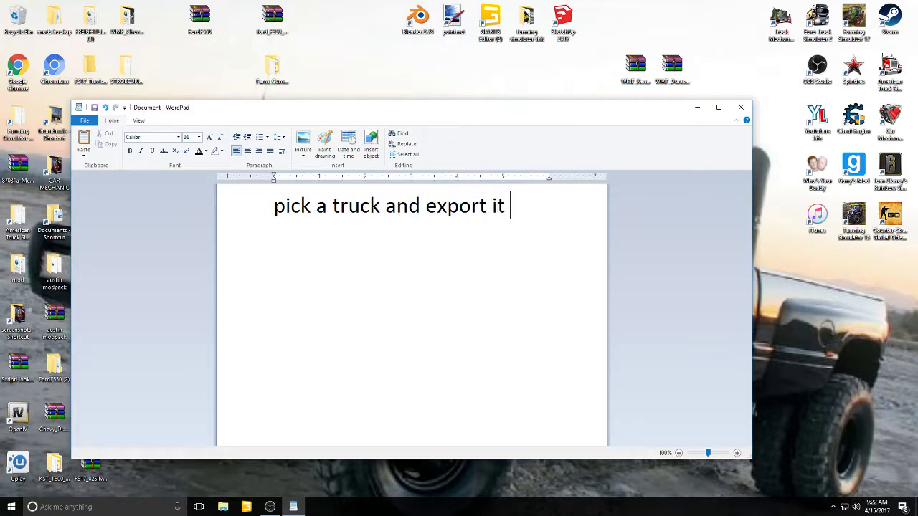
pyautogui.write('to desk top')
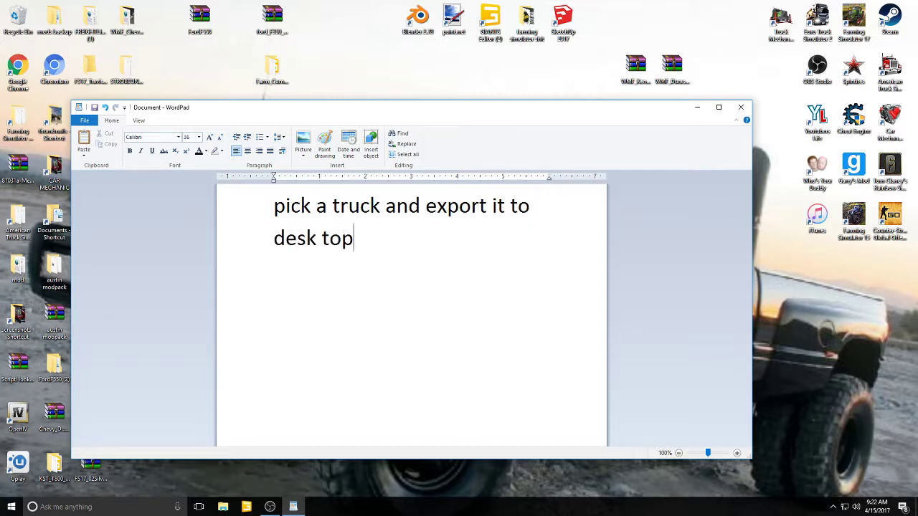
# - Erase the instruction about picking and exporting a truck from the document
pyautogui.press('BackSpace')
pyautogui.press('BackSpace')
pyautogui.press('BackSpace')
pyautogui.press('BackSpace')
pyautogui.press('BackSpace')
pyautogui.press('BackSpace')
pyautogui.press('BackSpace')
pyautogui.press('BackSpace')
pyautogui.press('BackSpace')
pyautogui.press('BackSpace')
pyautogui.press('BackSpace')
pyautogui.press('BackSpace')
pyautogui.press('BackSpace')
pyautogui.press('BackSpace')
pyautogui.press('BackSpace')
pyautogui.press('BackSpace')
pyautogui.press('BackSpace')
pyautogui.press('BackSpace')
pyautogui.press('BackSpace')
pyautogui.press('BackSpace')
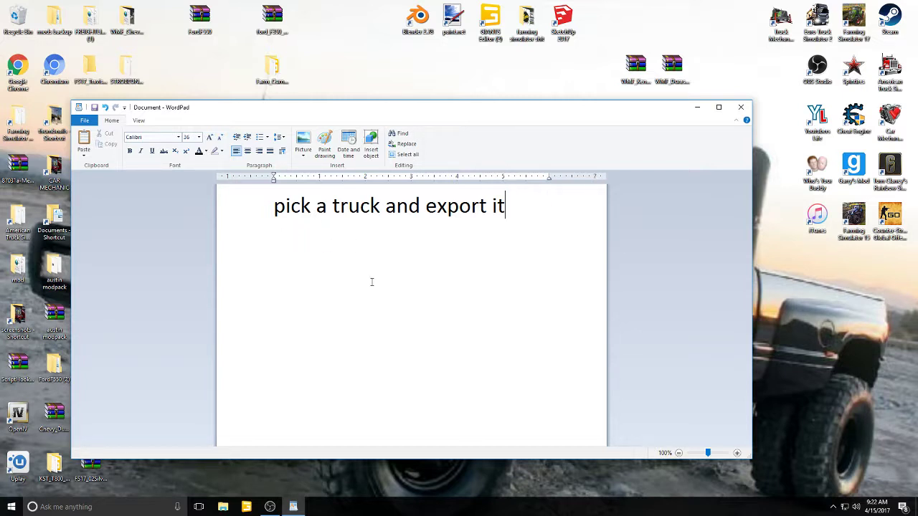
# - Minimize WordPad and open the Chevy3500Dually_converted folder on the desktop, down to its inner folder of the same name
pyautogui.click(697, 107)
pyautogui.click(601, 364)
pyautogui.doubleClick(600, 364)
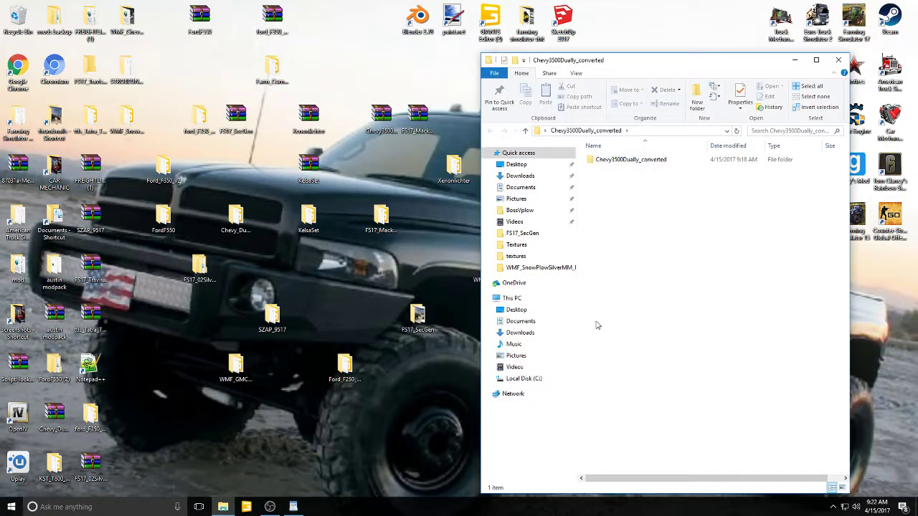
pyautogui.doubleClick(624, 160)
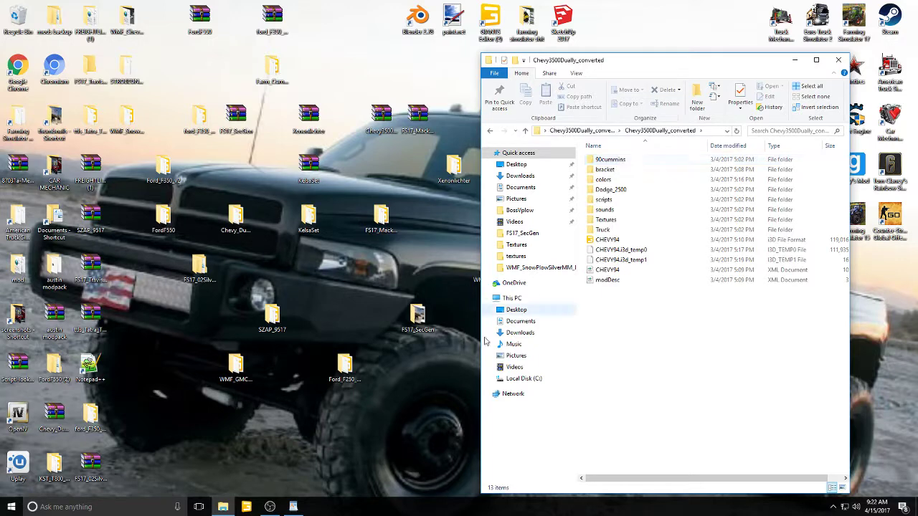
# - Switch to WordPad and write the instruction "then get a truck with a plow witch would be my dump truck"
pyautogui.moveTo(228, 510)
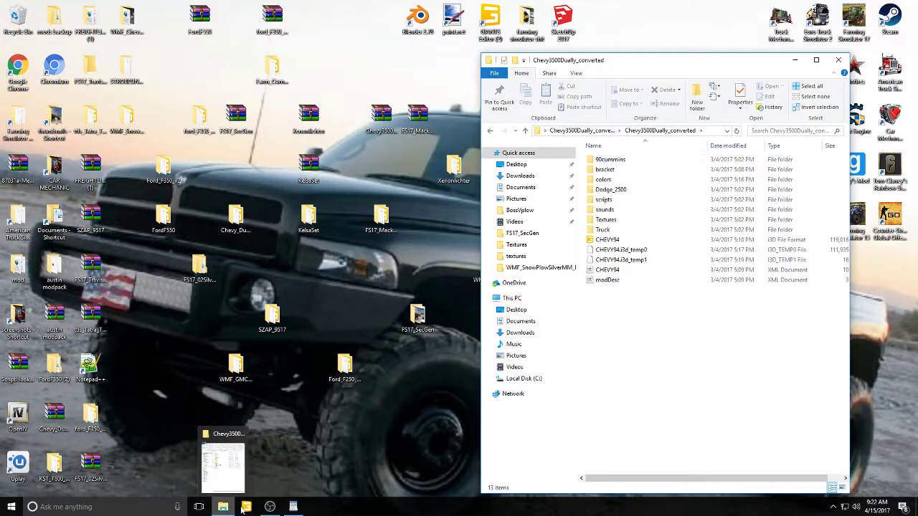
pyautogui.click(294, 507)
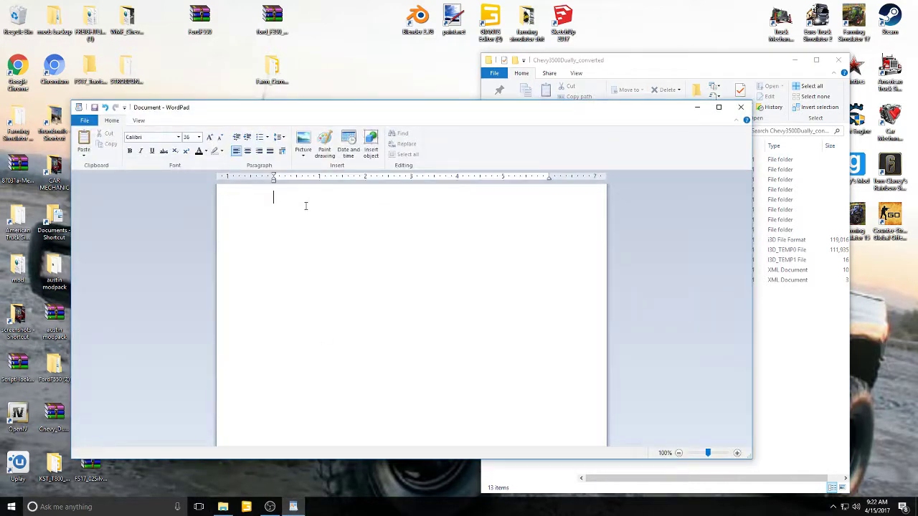
pyautogui.write('then ')
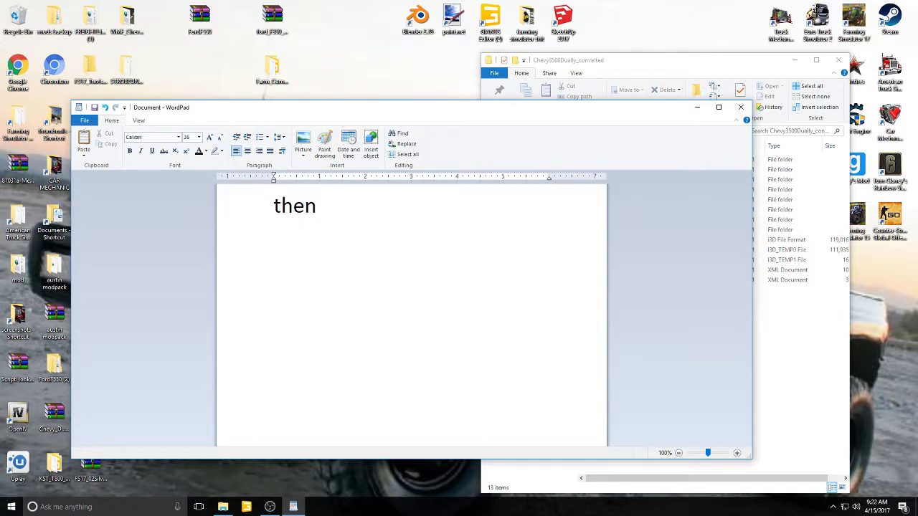
pyautogui.write('get a truck wiht')
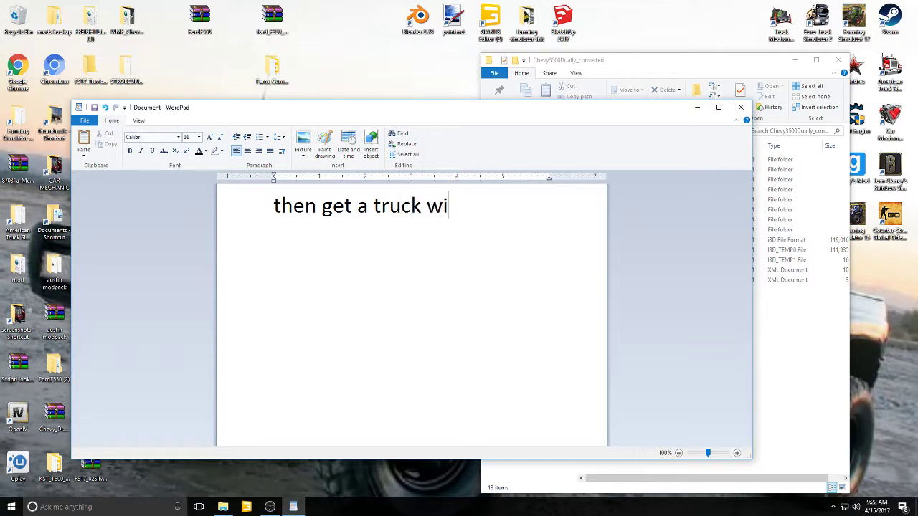
pyautogui.press('BackSpace')
pyautogui.press('BackSpace')
pyautogui.write('th a plow')
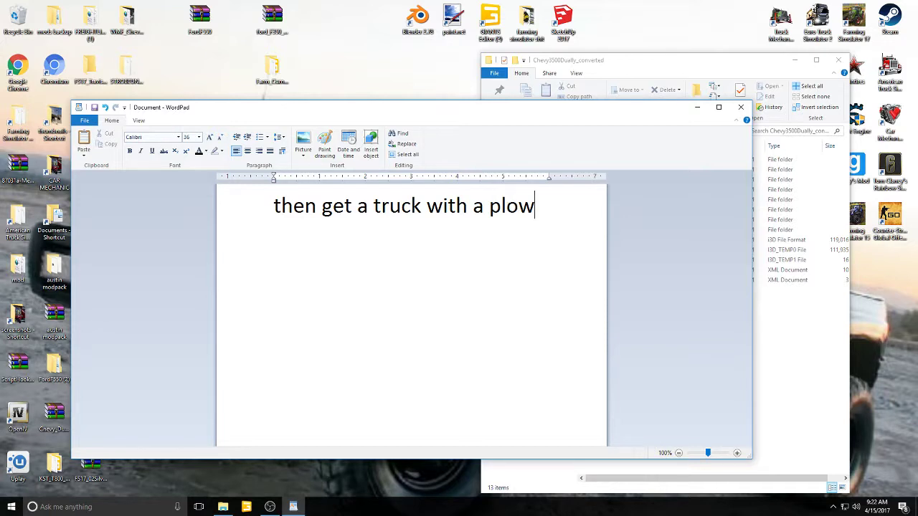
pyautogui.write(' witch would')
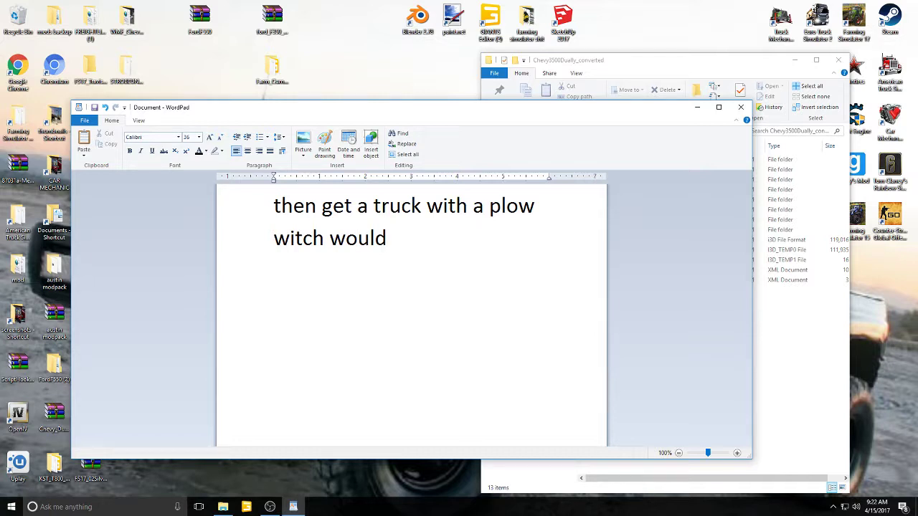
pyautogui.write(' be my dump tru')
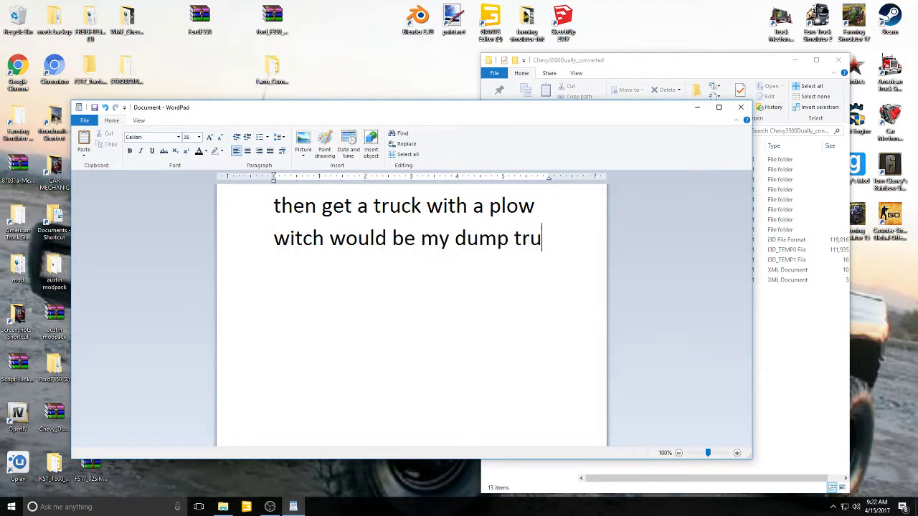
pyautogui.write('ck')
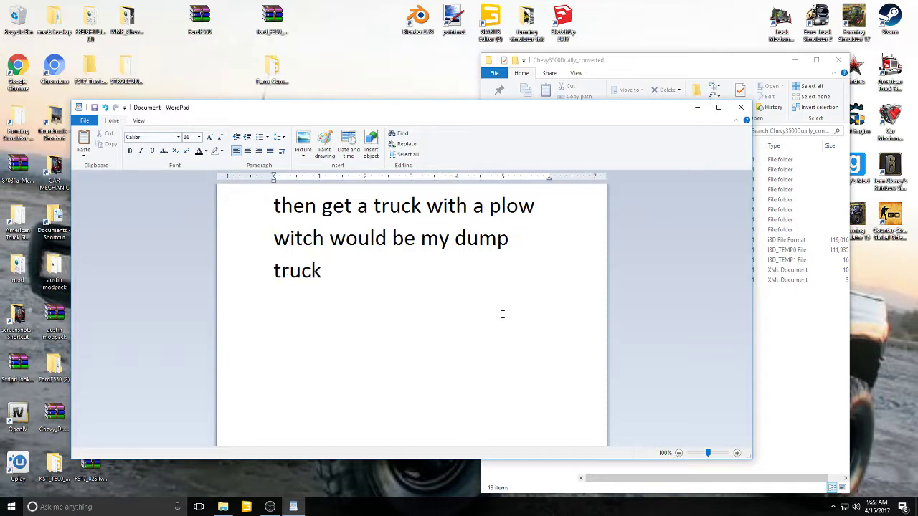
# - Erase the instruction about getting a truck with a plow from the document
pyautogui.press('BackSpace')
pyautogui.press('BackSpace')
pyautogui.press('BackSpace')
pyautogui.press('BackSpace')
pyautogui.press('BackSpace')
pyautogui.press('BackSpace')
pyautogui.press('BackSpace')
pyautogui.press('BackSpace')
pyautogui.press('BackSpace')
pyautogui.press('BackSpace')
pyautogui.press('BackSpace')
pyautogui.press('BackSpace')
pyautogui.press('BackSpace')
pyautogui.press('BackSpace')
pyautogui.press('BackSpace')
pyautogui.press('BackSpace')
pyautogui.press('BackSpace')
pyautogui.press('BackSpace')
pyautogui.press('BackSpace')
pyautogui.press('BackSpace')
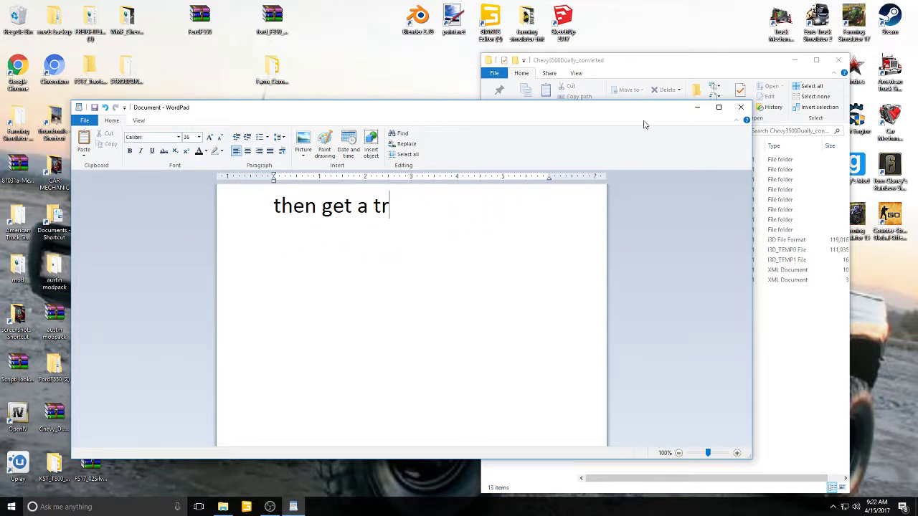
pyautogui.press('BackSpace')
pyautogui.press('BackSpace')
pyautogui.press('BackSpace')
# - Minimize WordPad and open the WMF_GMCtopkick_Dumptruck_FS17 folder on the desktop
pyautogui.click(697, 106)
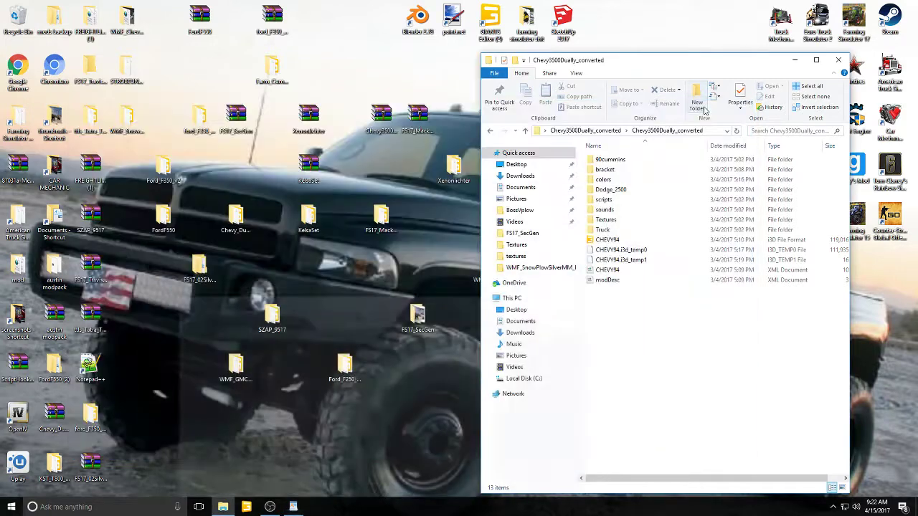
pyautogui.click(239, 366)
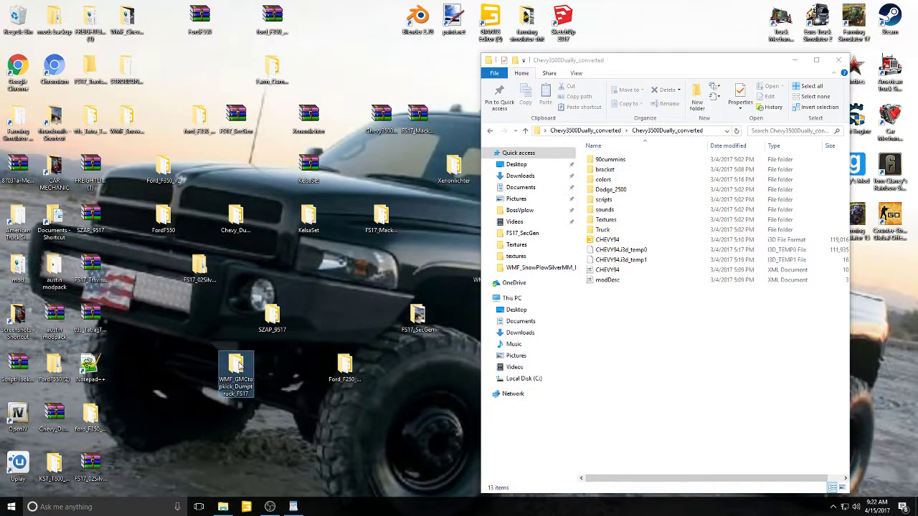
pyautogui.doubleClick(239, 366)
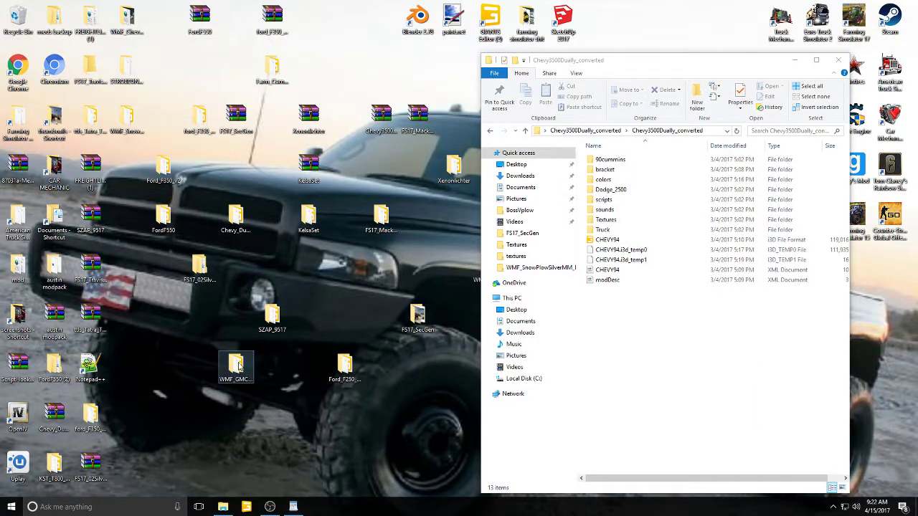
# - Place the dump truck folder window beside the Chevy one, open the GMC i3D file in GIANTS Editor 7.0.5 and dismiss the welcome window
pyautogui.moveTo(682, 15); pyautogui.dragTo(295, 28)
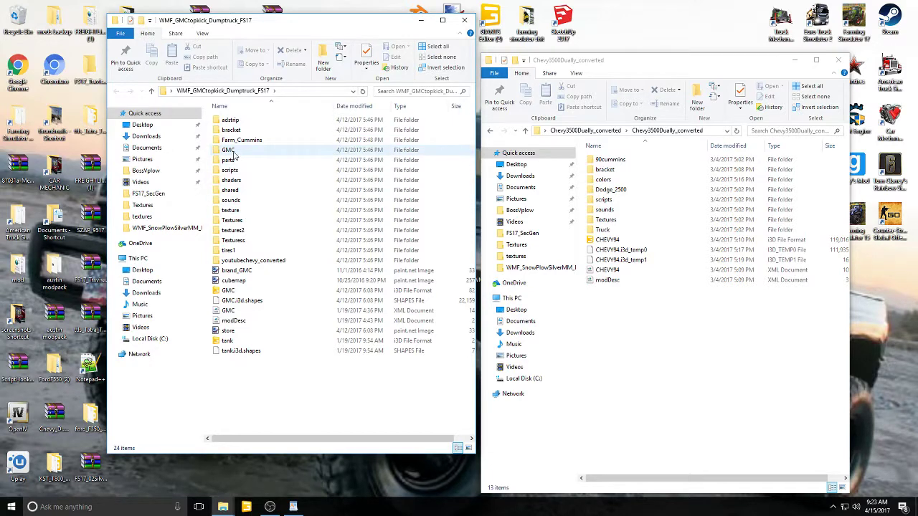
pyautogui.doubleClick(229, 290)
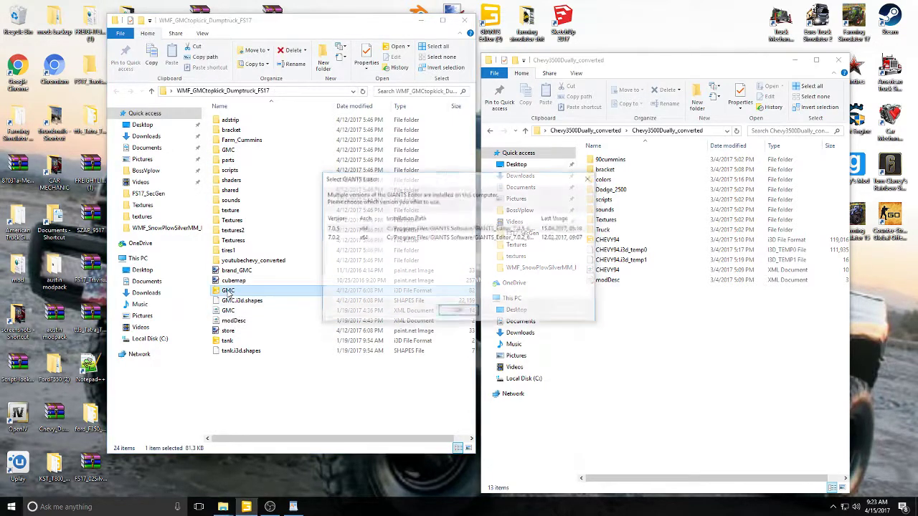
pyautogui.doubleClick(427, 235)
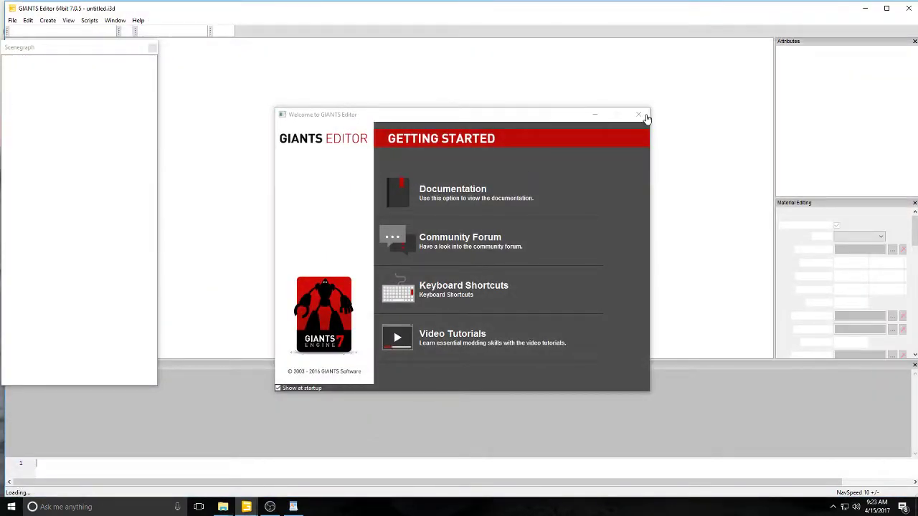
pyautogui.click(639, 116)
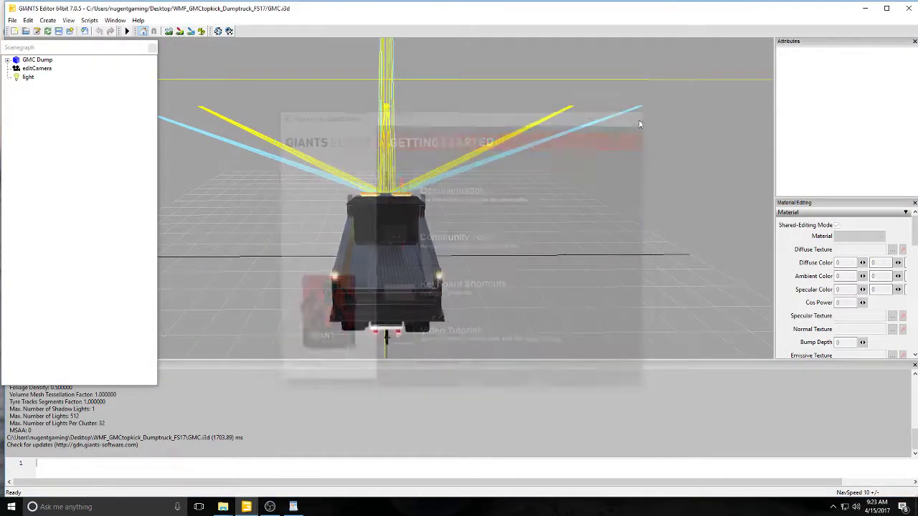
# - Expand GMC Dump in the scenegraph, then select its plow group and expand it to show the parts inside
pyautogui.keyDown('alt'); pyautogui.moveTo(284, 163); pyautogui.dragTo(702, 184); pyautogui.keyUp('alt')
pyautogui.scroll(10, 303, 179)
pyautogui.scroll(5, 307, 162)
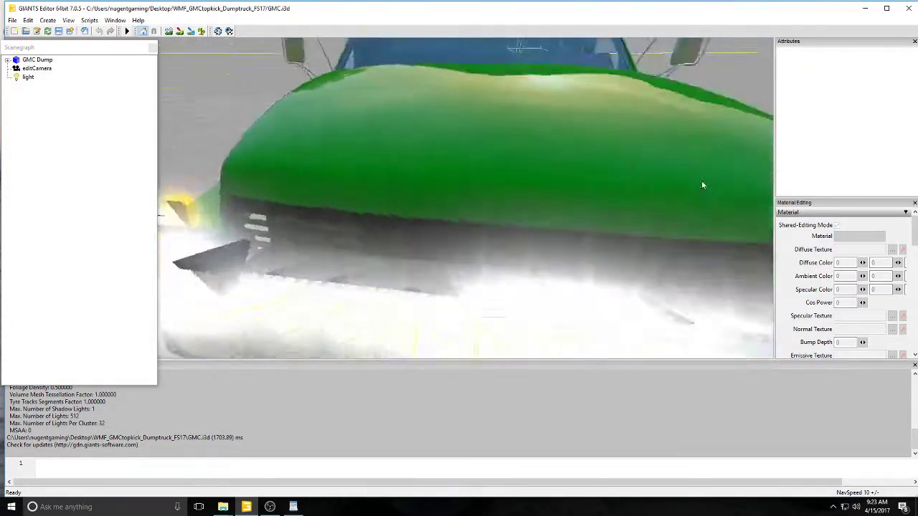
pyautogui.scroll(-8, 686, 185)
pyautogui.click(7, 60)
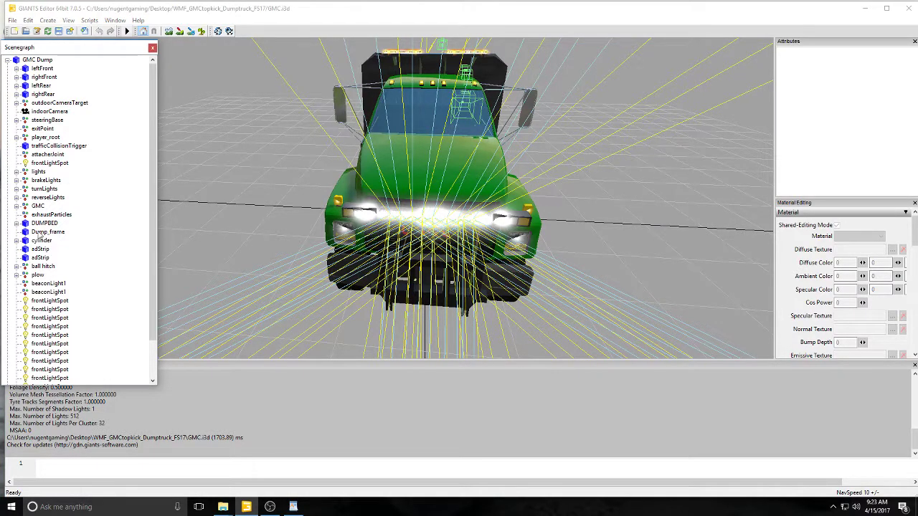
pyautogui.scroll(-2, 41, 227)
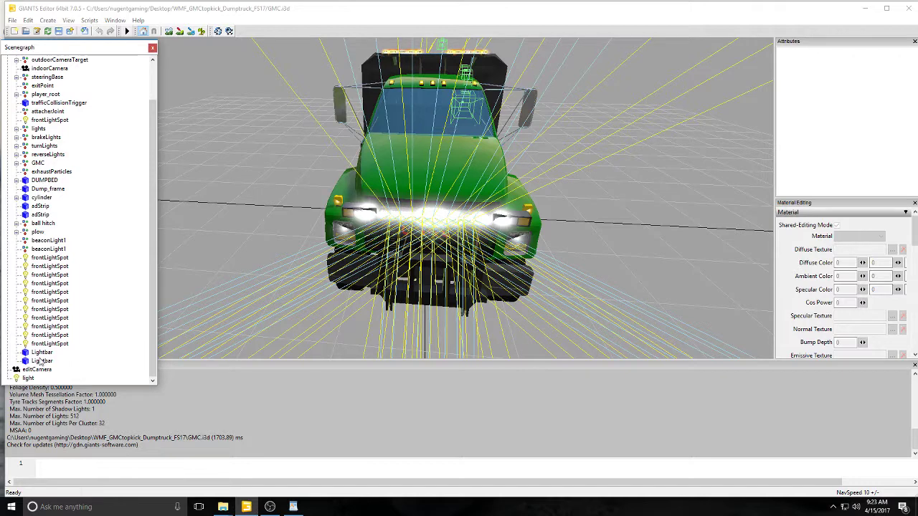
pyautogui.click(38, 232)
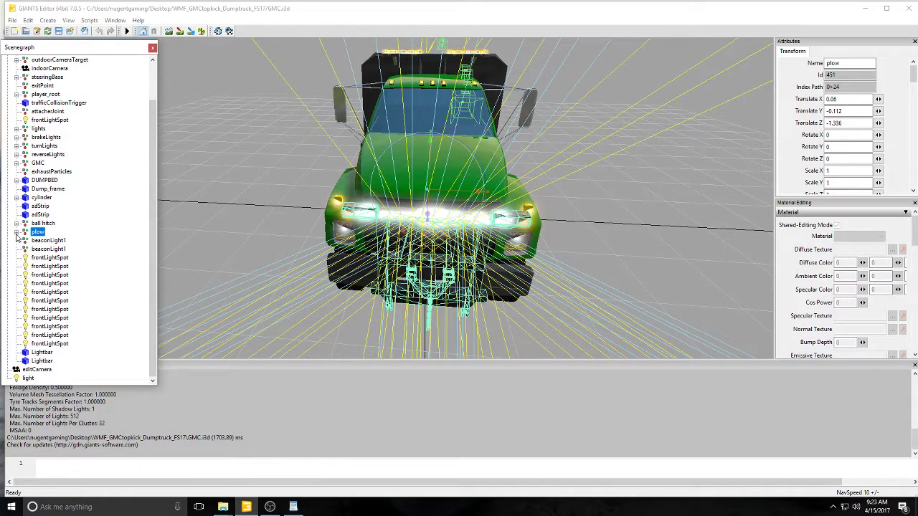
pyautogui.click(17, 232)
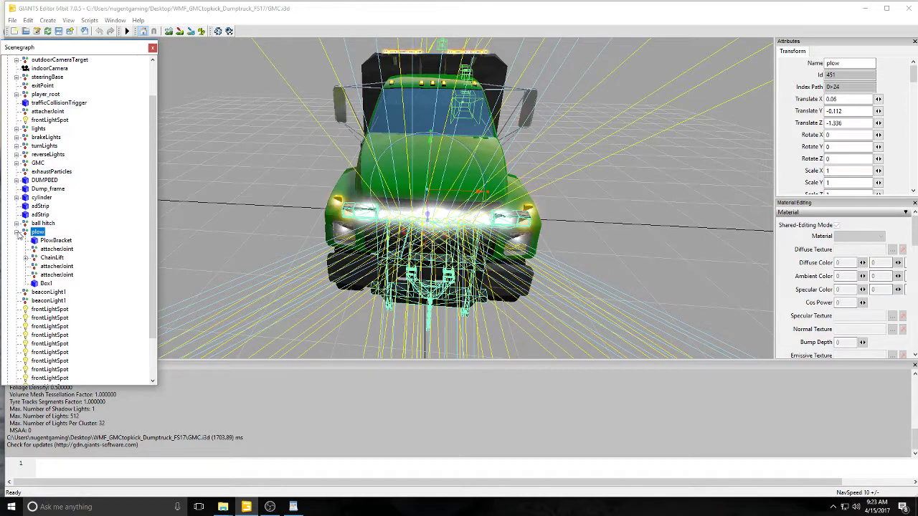
# - Delete Box1 and the last attacherJoint from the plow group
pyautogui.click(46, 283)
pyautogui.click(28, 20)
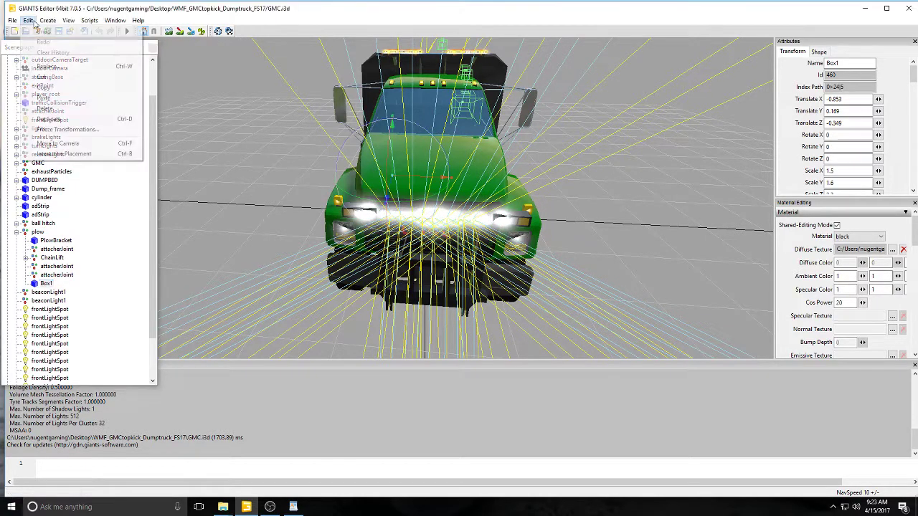
pyautogui.click(45, 108)
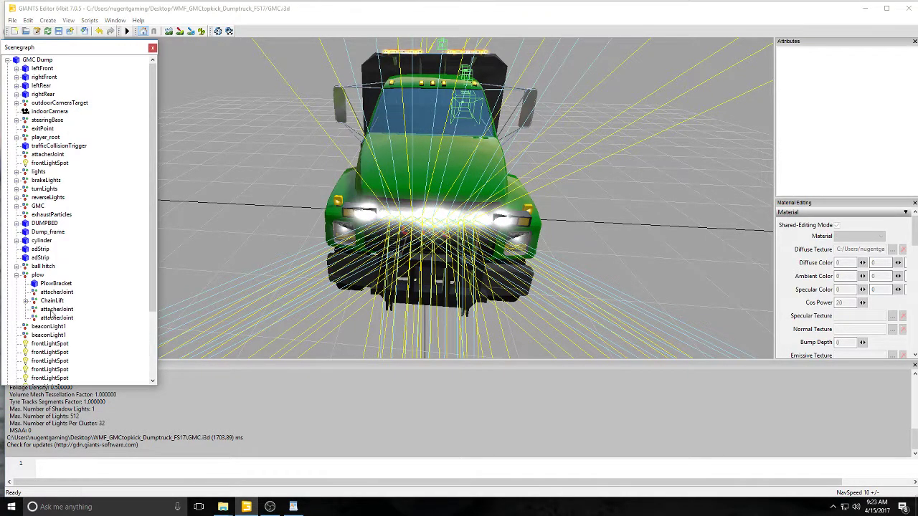
pyautogui.click(56, 318)
pyautogui.click(28, 20)
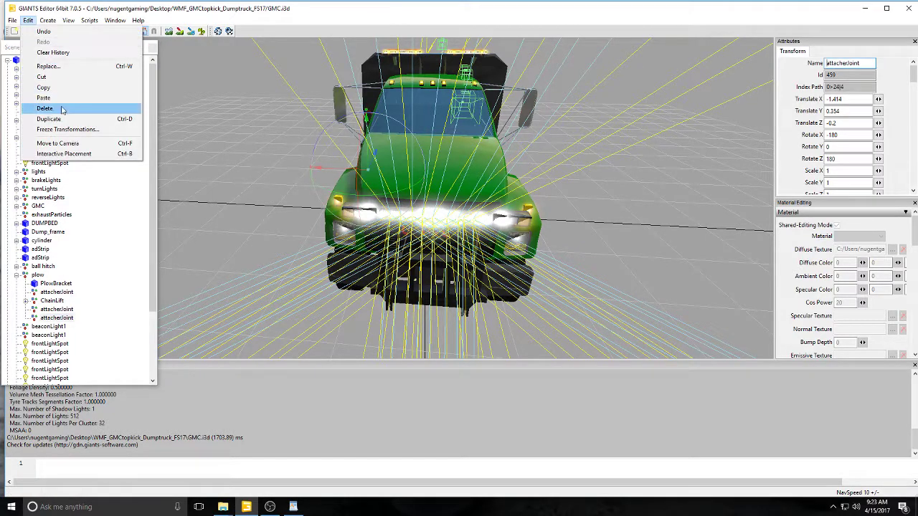
pyautogui.click(62, 112)
# - Collapse and select the plow group, start exporting only that selection and set the export location to the Desktop
pyautogui.click(37, 275)
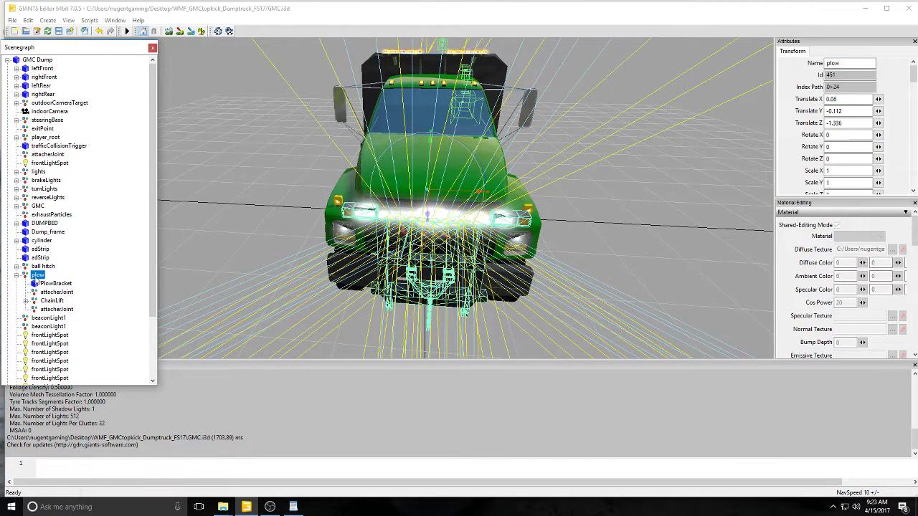
pyautogui.click(17, 275)
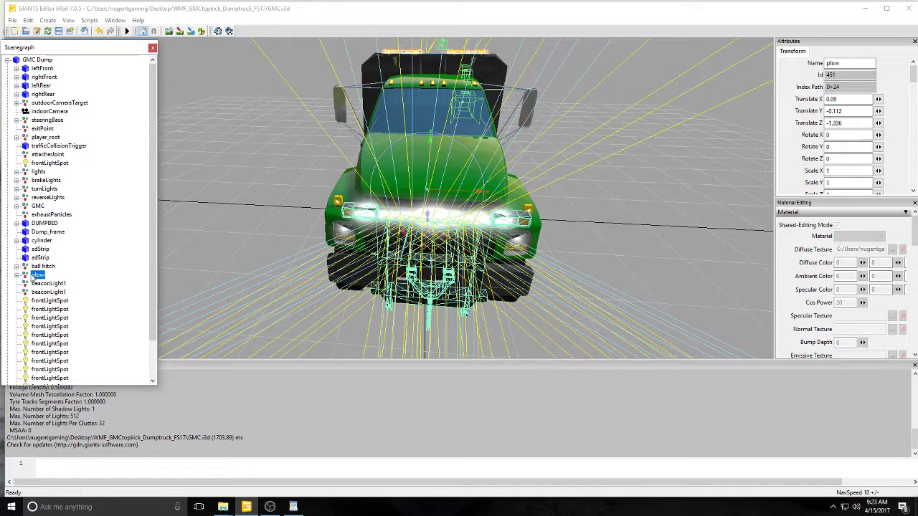
pyautogui.click(12, 20)
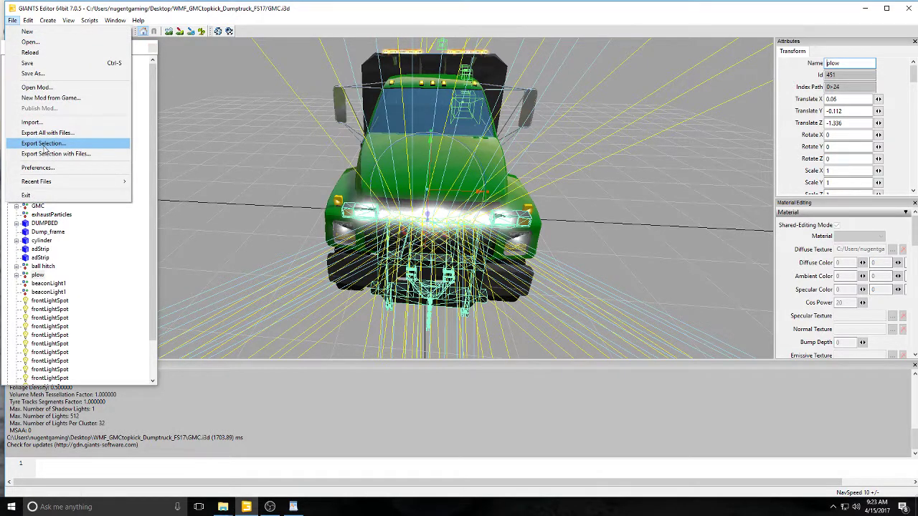
pyautogui.click(43, 144)
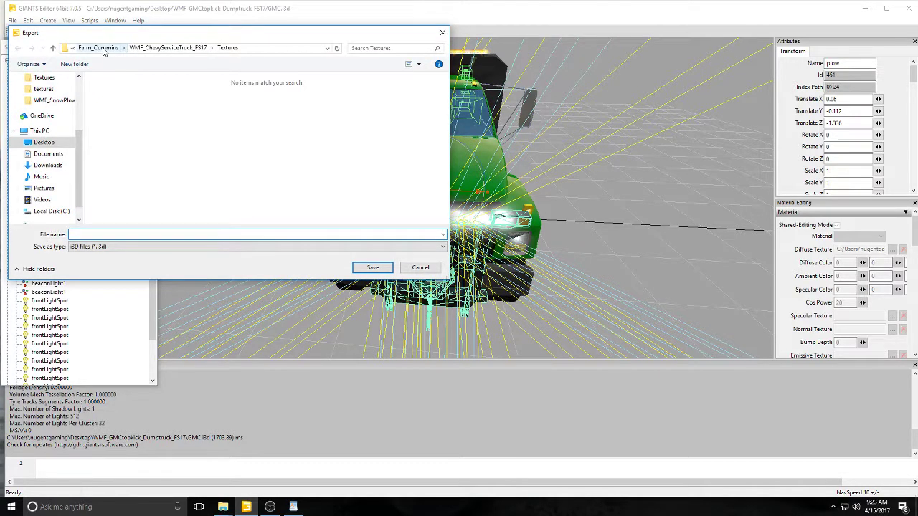
pyautogui.scroll(3, 57, 113)
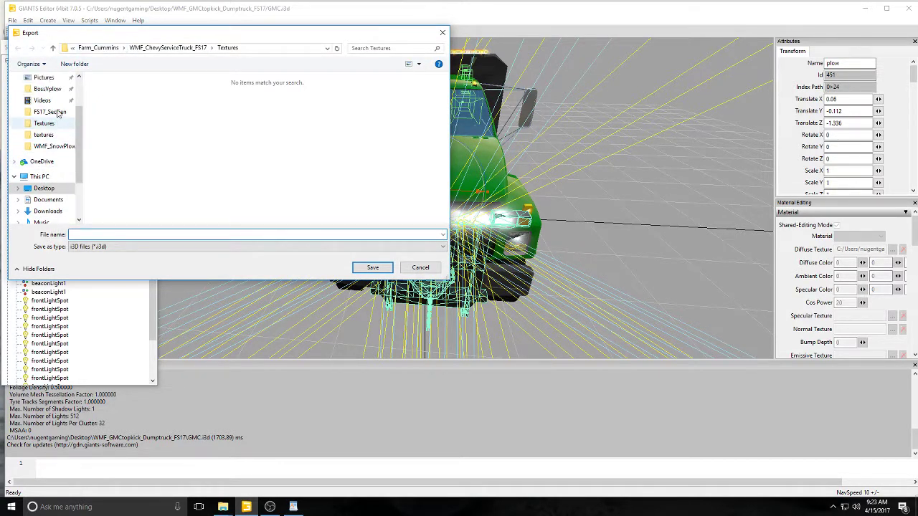
pyautogui.scroll(3, 57, 112)
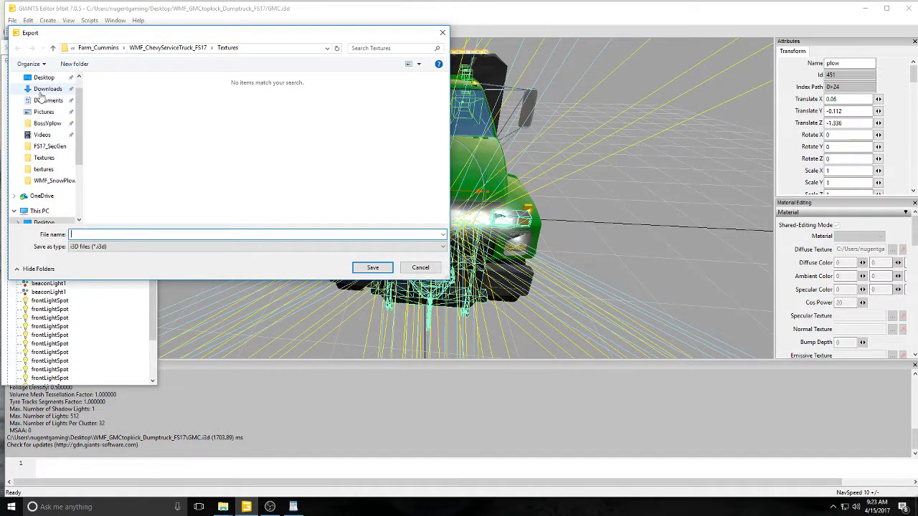
pyautogui.click(45, 89)
pyautogui.click(43, 78)
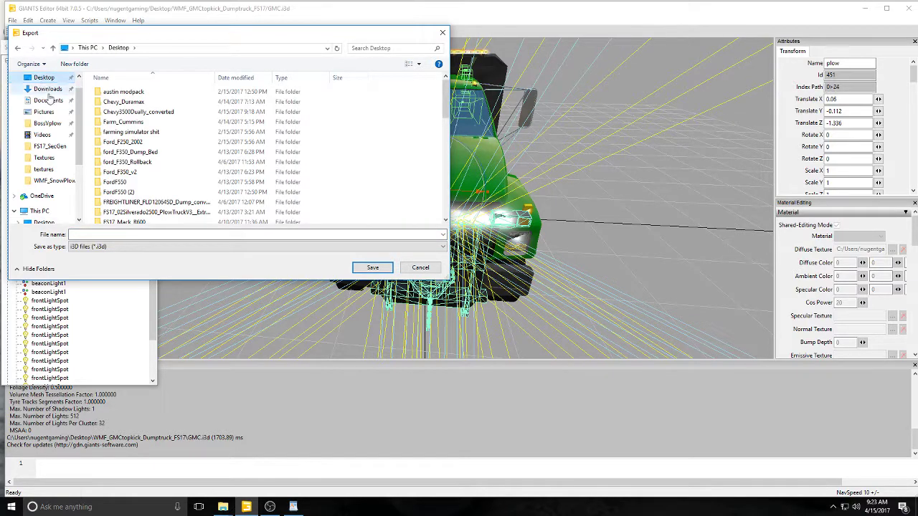
# - Save the export as plow in the inner Chevy3500Dually_converted folder, and close the editor without saving changes to GMC.i3d
pyautogui.scroll(-2, 144, 154)
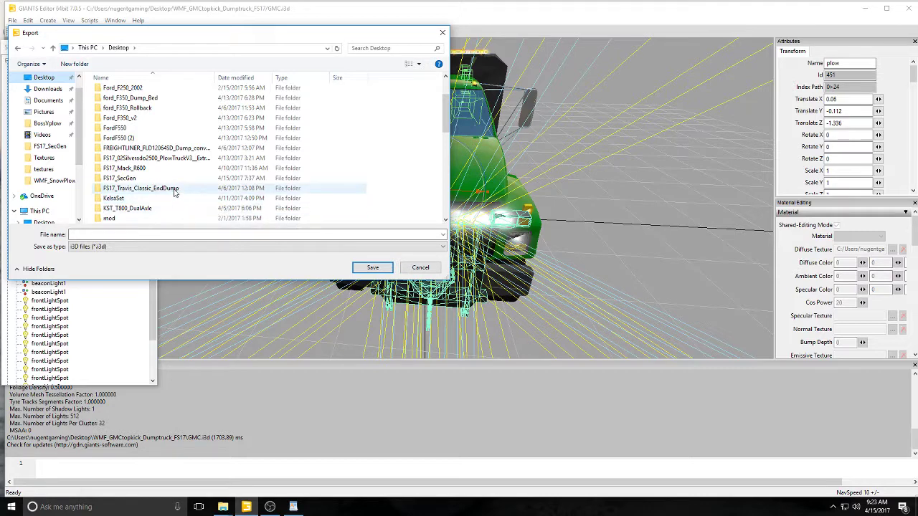
pyautogui.scroll(1, 175, 193)
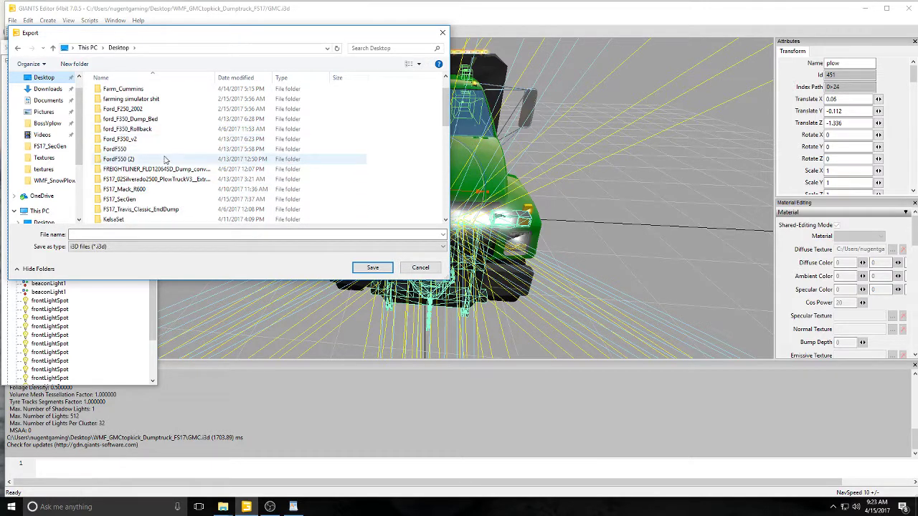
pyautogui.scroll(-5, 167, 172)
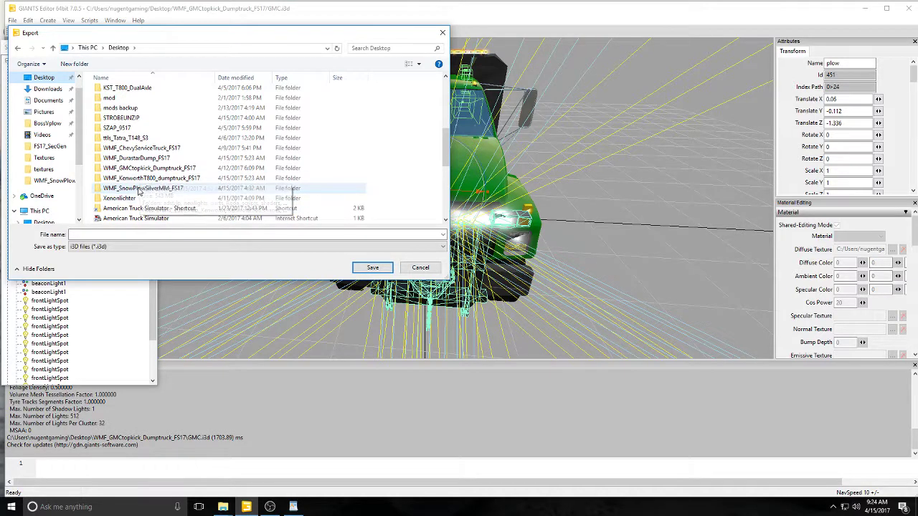
pyautogui.scroll(6, 139, 190)
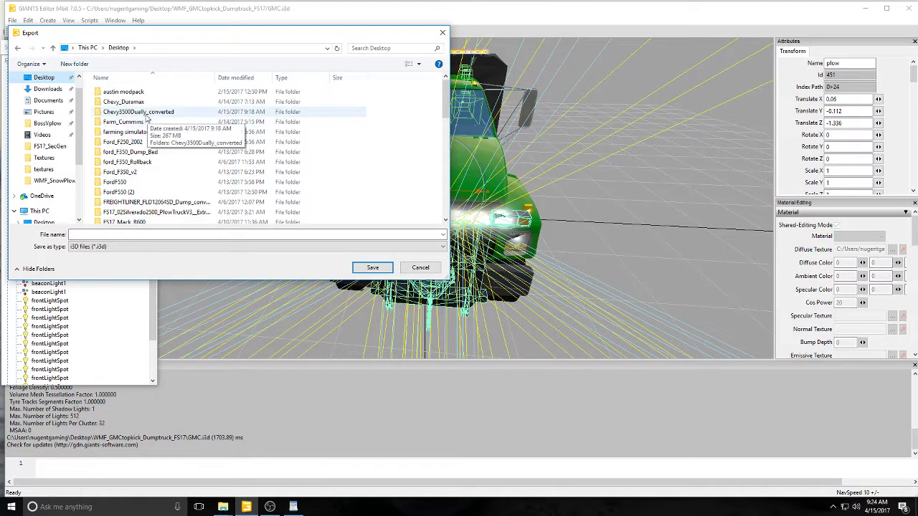
pyautogui.doubleClick(109, 113)
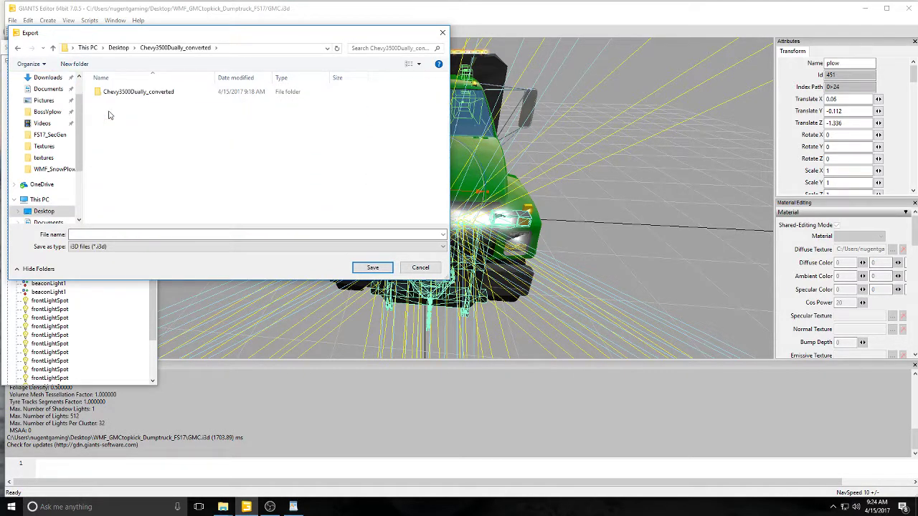
pyautogui.doubleClick(138, 94)
pyautogui.click(261, 234)
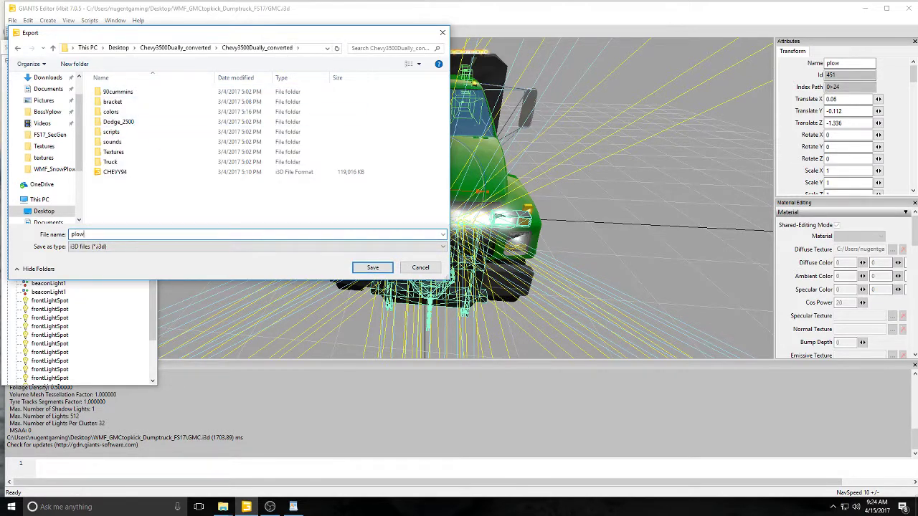
pyautogui.click(373, 267)
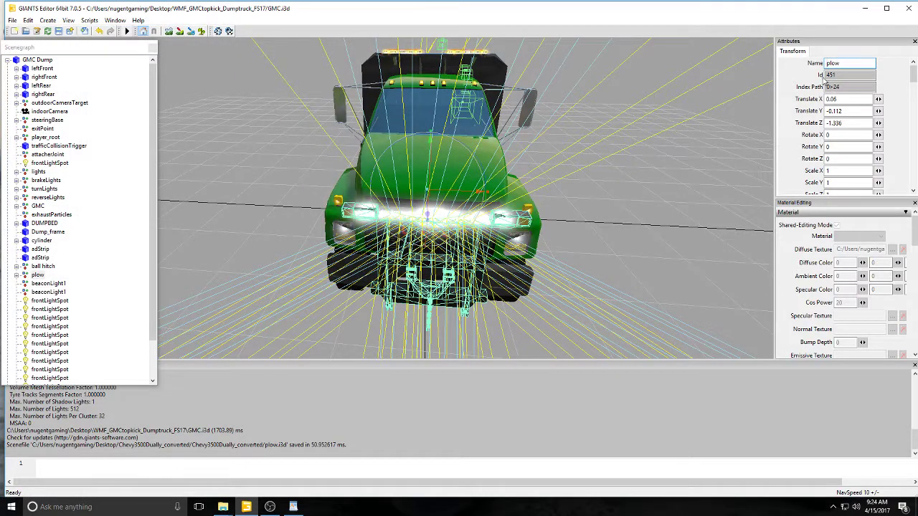
pyautogui.click(910, 7)
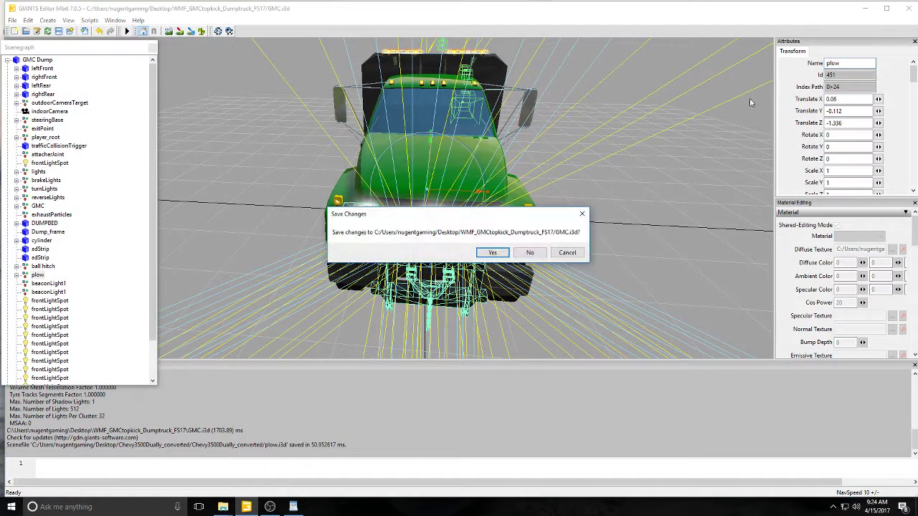
pyautogui.click(530, 252)
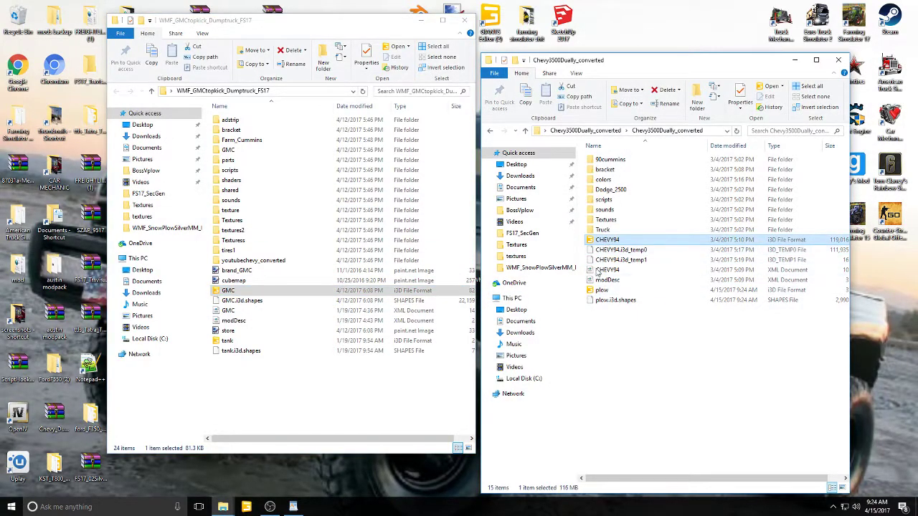
# - Switch to WordPad and write the instruction "so when its in your trucks folder go into GE"
pyautogui.click(293, 507)
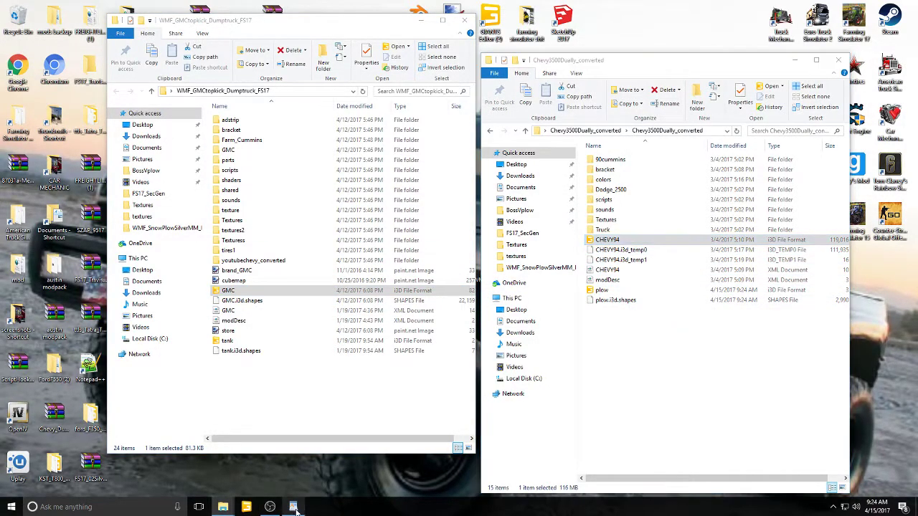
pyautogui.write('so ')
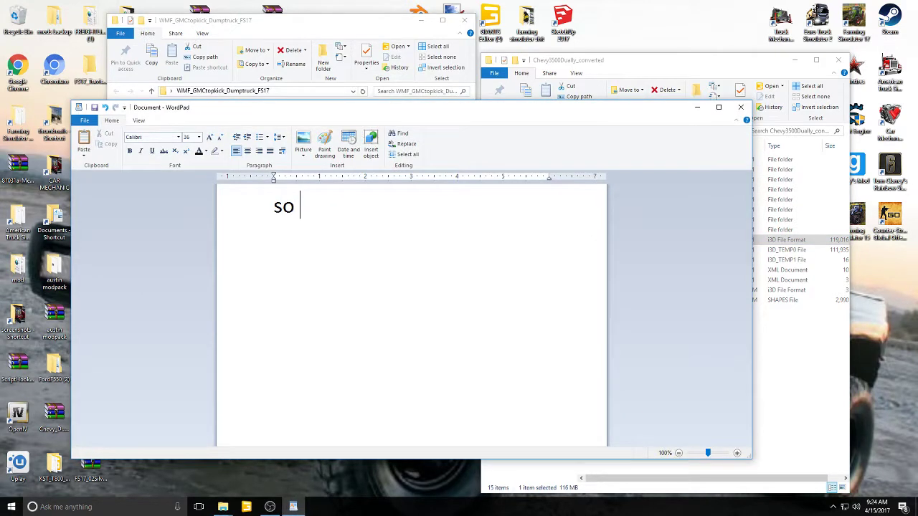
pyautogui.write('when its')
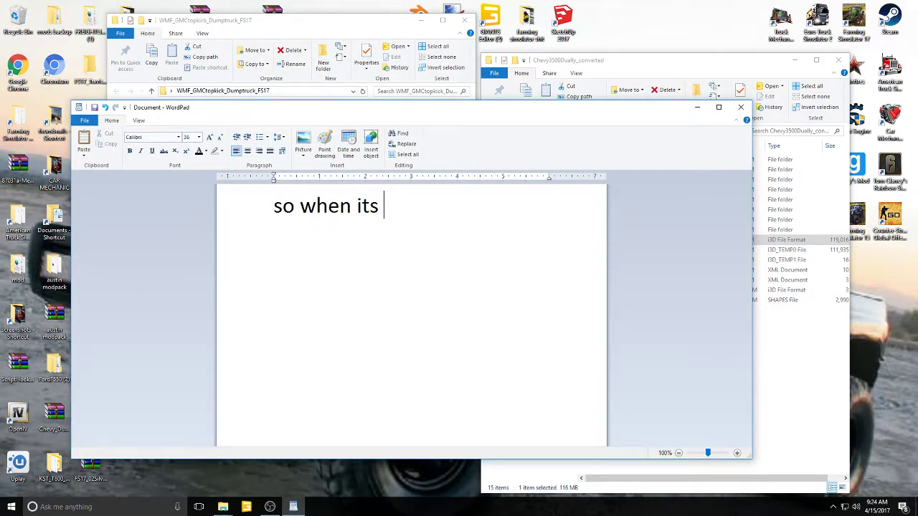
pyautogui.write(' in your tr')
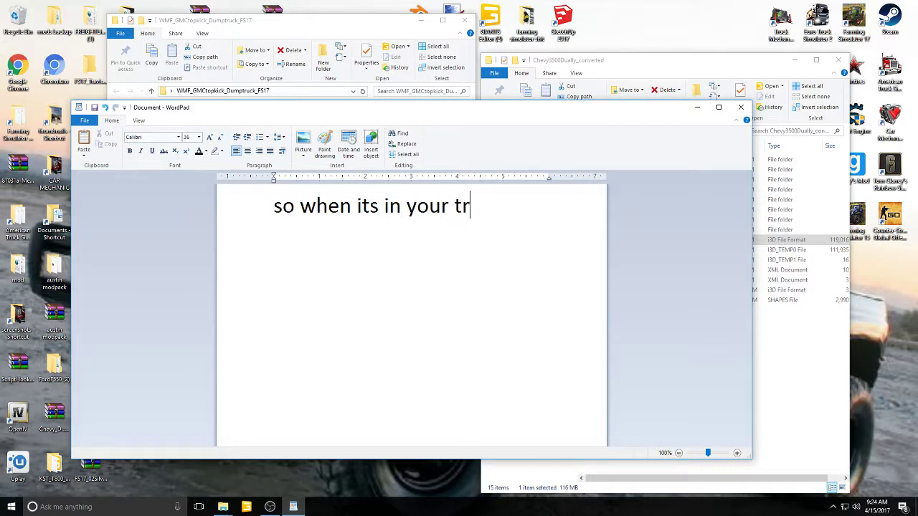
pyautogui.write('ucks folder')
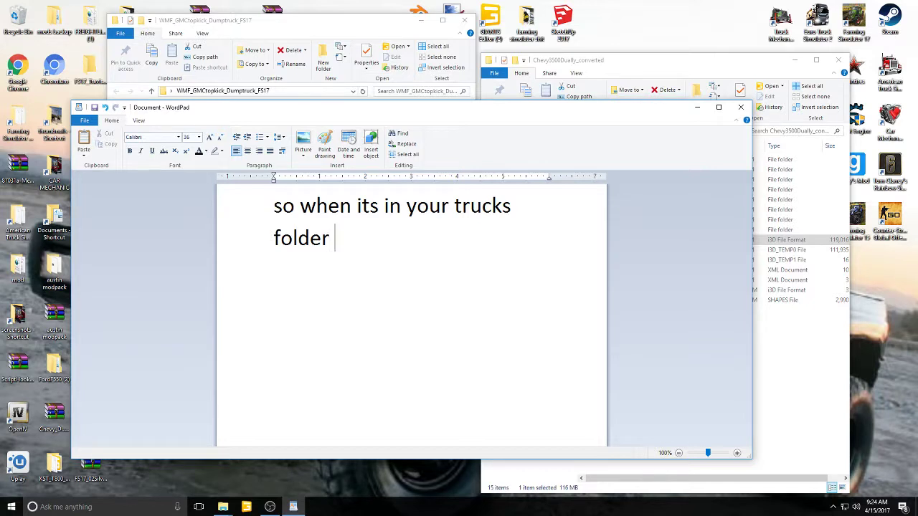
pyautogui.write(' go into')
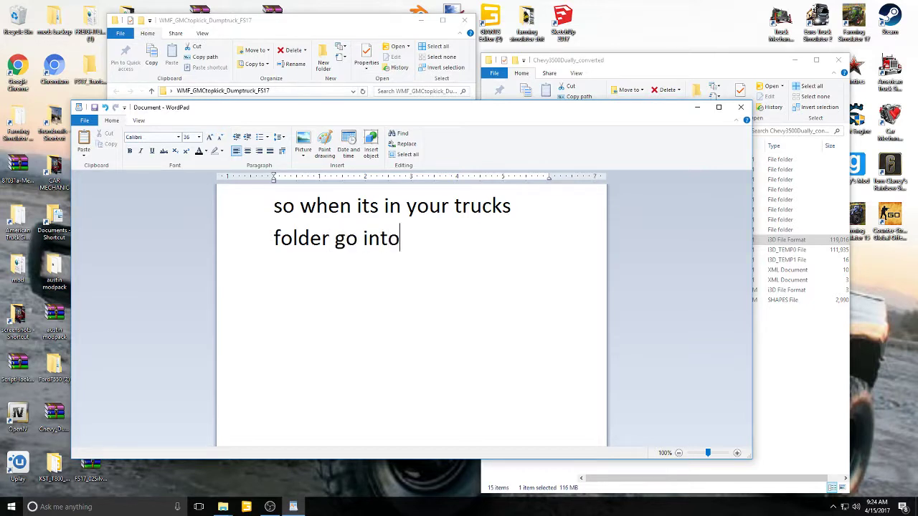
pyautogui.write(' GE')
# - Minimize the document and open CHEVY94.i3d from the inner Chevy3500Dually_converted folder in GIANTS Editor 7.0.5, dismissing the welcome window
pyautogui.click(697, 107)
pyautogui.doubleClick(618, 242)
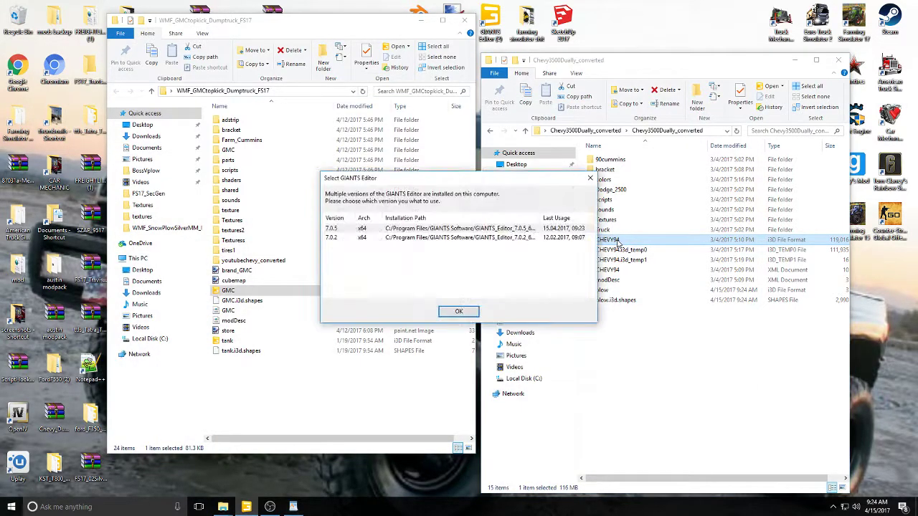
pyautogui.click(416, 231)
pyautogui.click(460, 312)
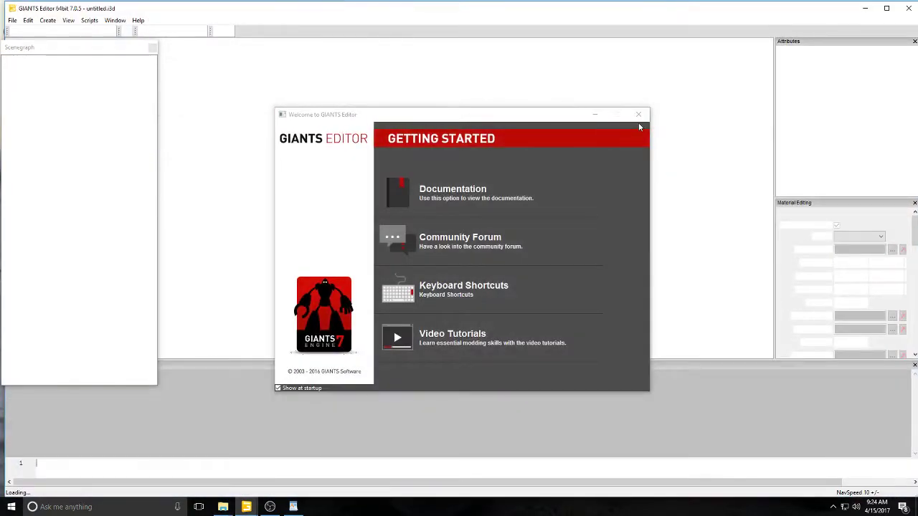
pyautogui.click(640, 116)
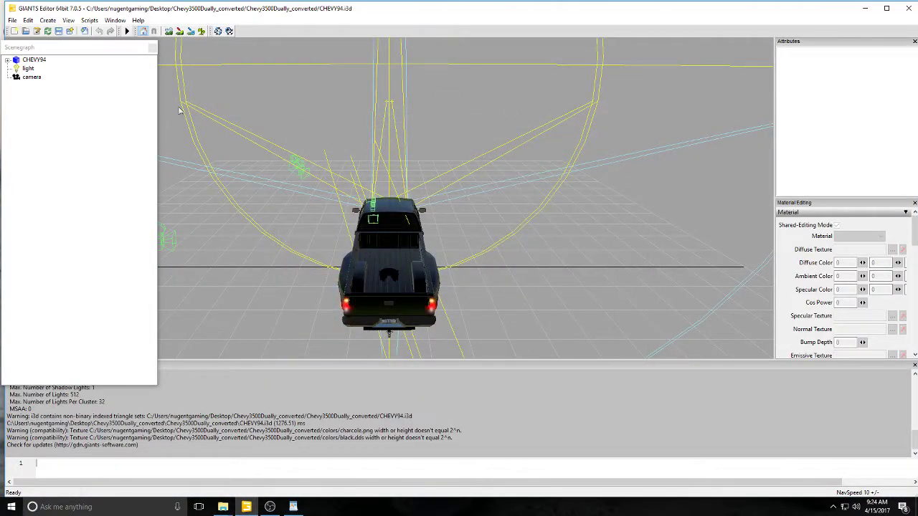
# - Switch the viewport to the scene camera named camera
pyautogui.rightClick(455, 214)
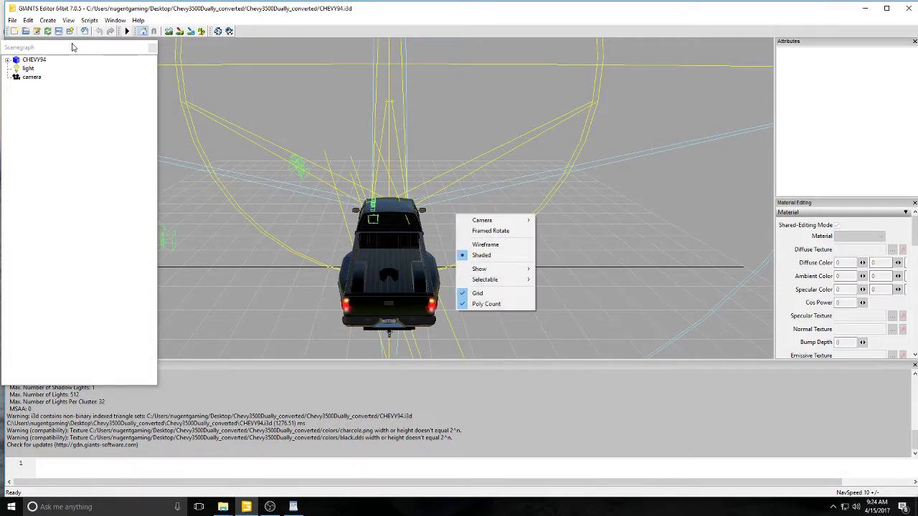
pyautogui.click(67, 21)
pyautogui.moveTo(108, 33)
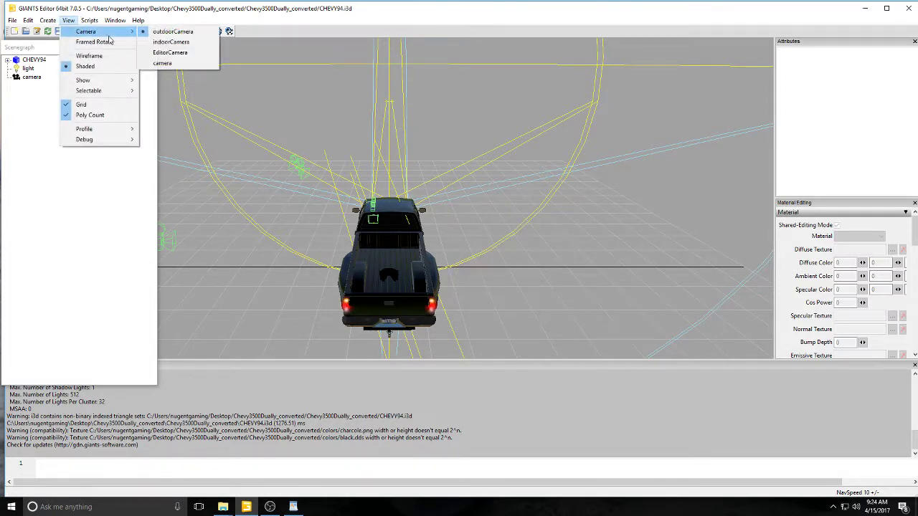
pyautogui.click(163, 64)
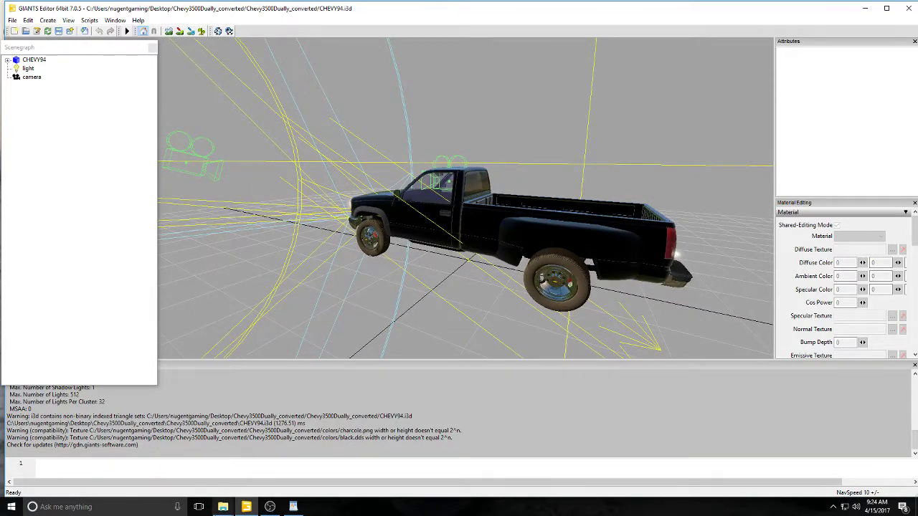
# - Switch to File Explorer, show the Desktop folder contents and bring up the inner Chevy3500Dually_converted window beside it
pyautogui.moveTo(223, 506)
pyautogui.moveTo(210, 479)
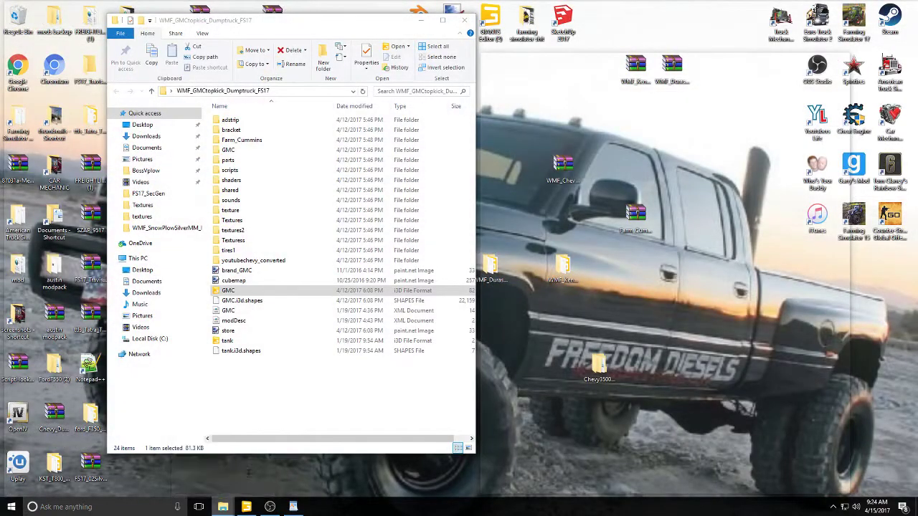
pyautogui.click(248, 466)
pyautogui.click(147, 136)
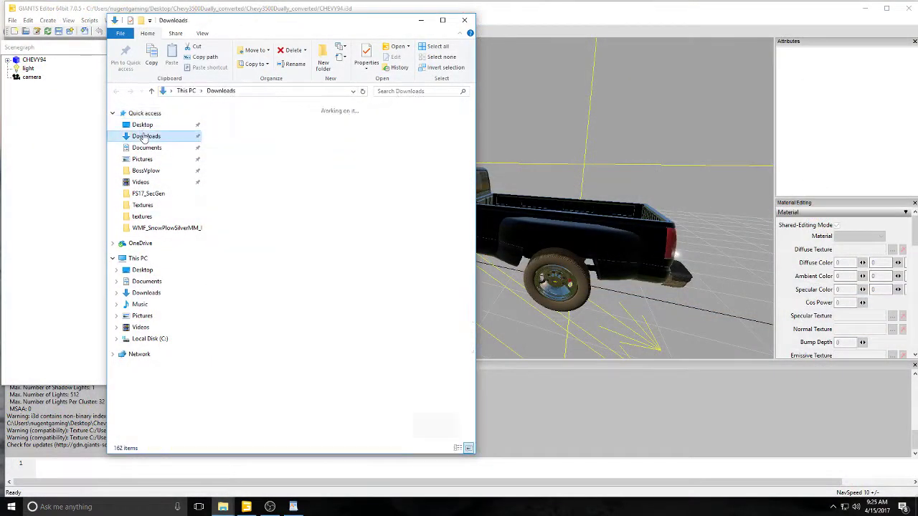
pyautogui.click(142, 125)
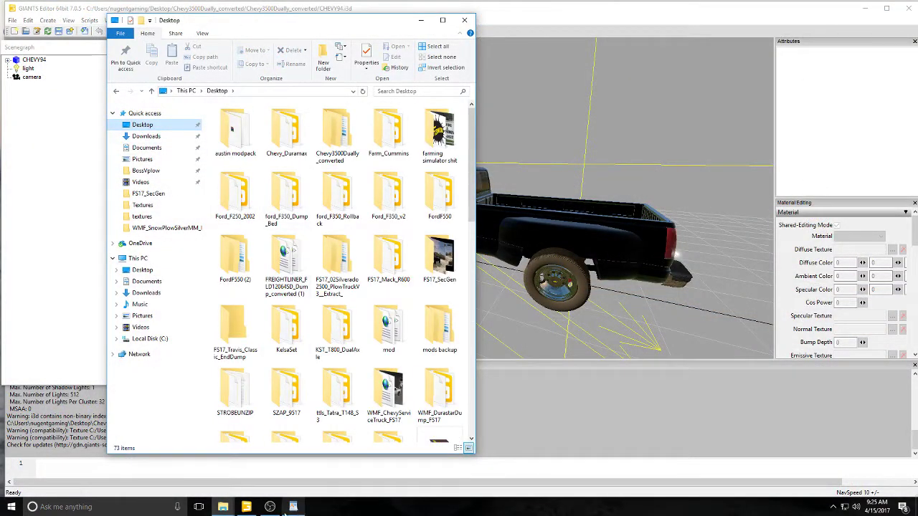
pyautogui.moveTo(223, 505)
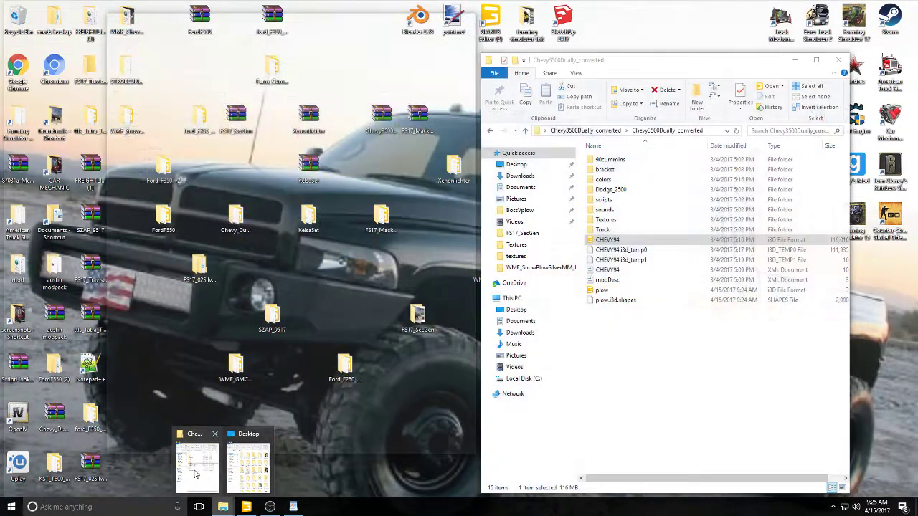
pyautogui.click(216, 470)
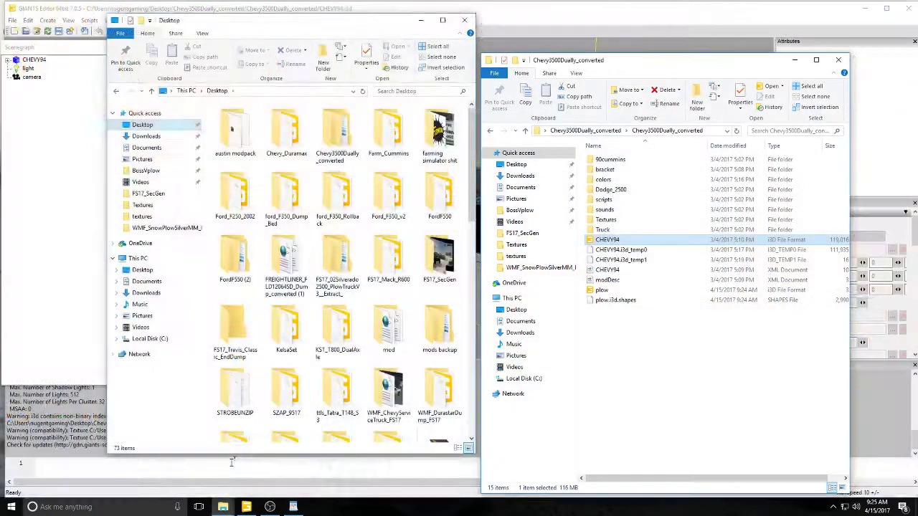
# - Copy the Farm_Cummins folder from the Desktop into the inner Chevy3500Dually_converted folder, and minimize both Explorer windows
pyautogui.scroll(-5, 321, 292)
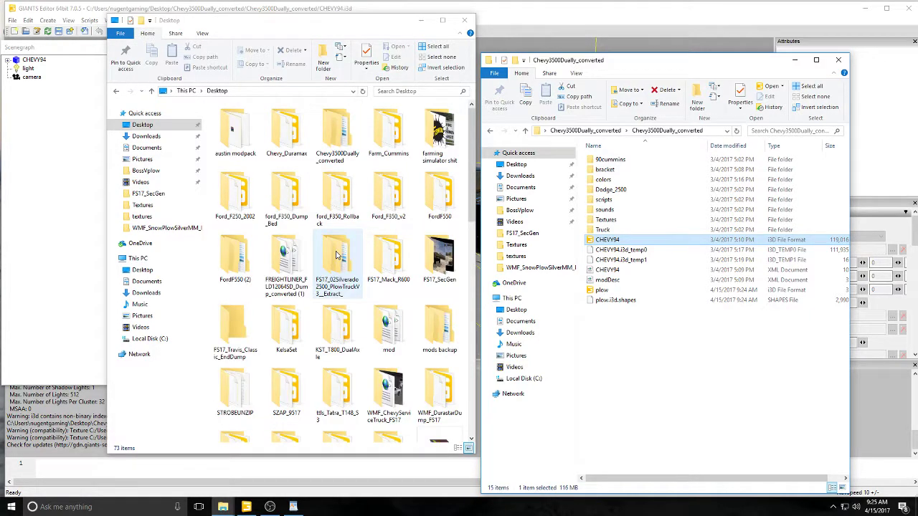
pyautogui.rightClick(394, 144)
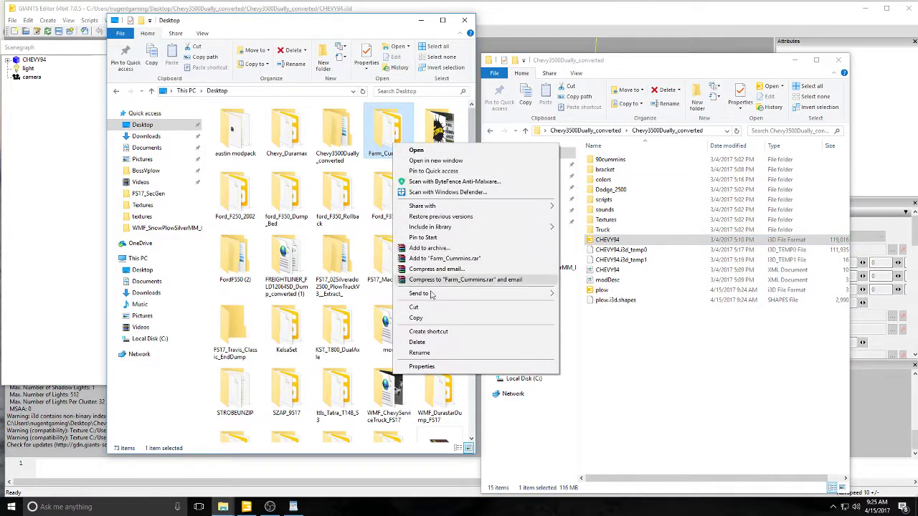
pyautogui.click(415, 318)
pyautogui.rightClick(624, 339)
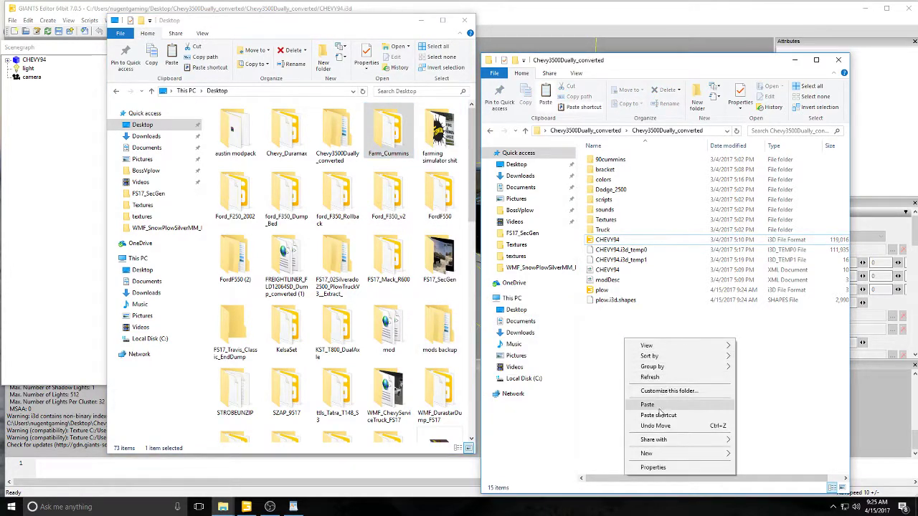
pyautogui.click(653, 405)
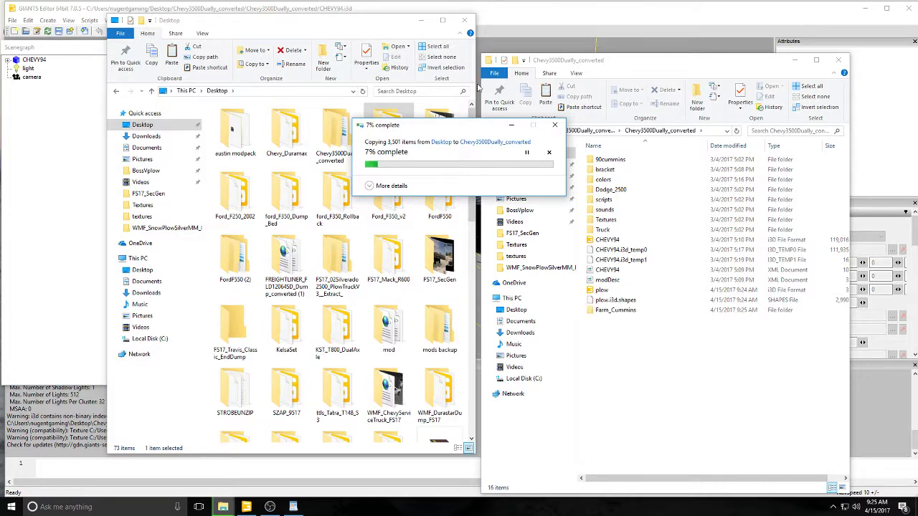
pyautogui.click(506, 125)
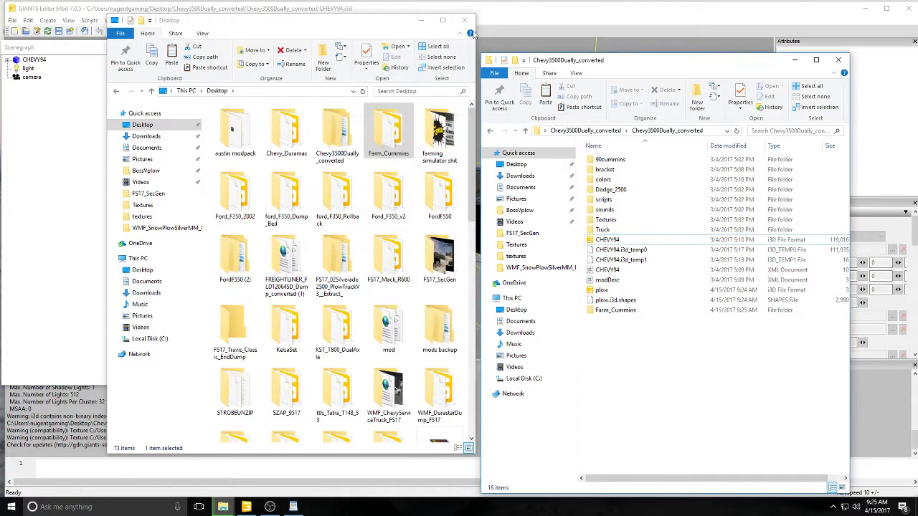
pyautogui.click(423, 21)
pyautogui.click(794, 60)
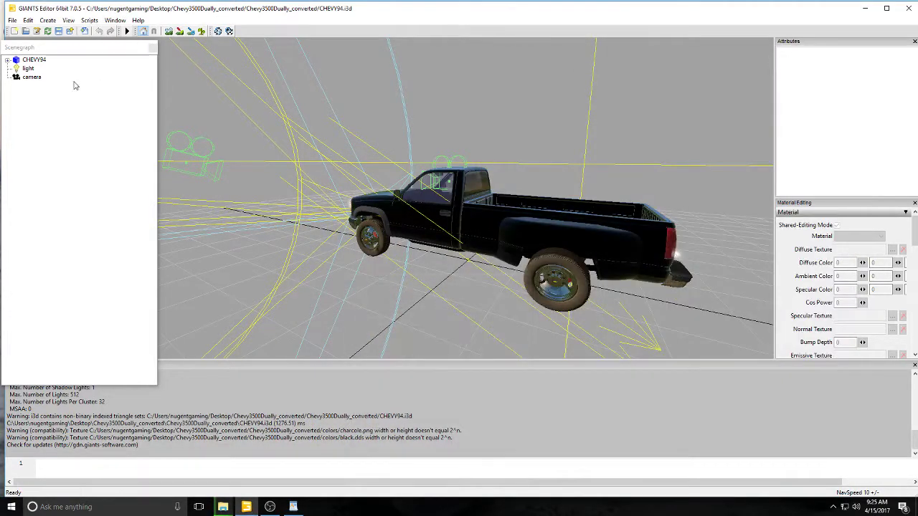
# - Expand the CHEVY94 group and import the plow i3d file into the truck scene
pyautogui.click(7, 60)
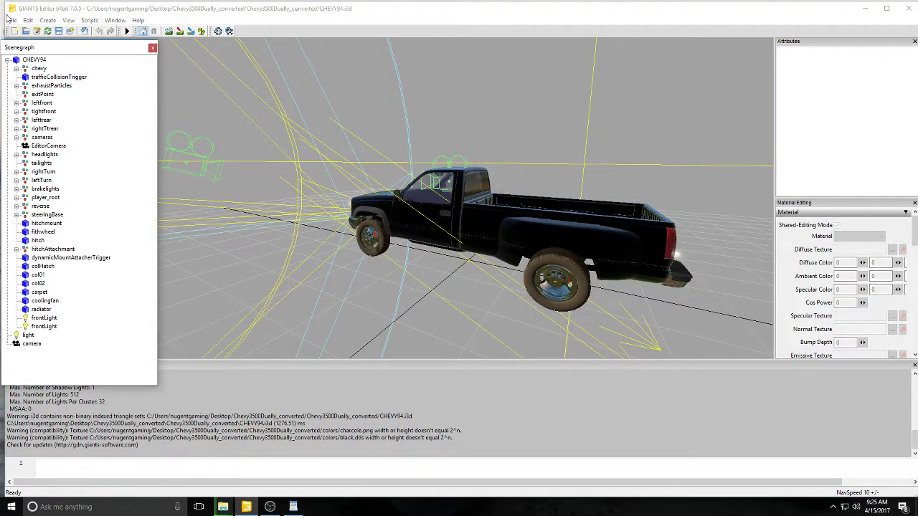
pyautogui.click(10, 19)
pyautogui.click(29, 119)
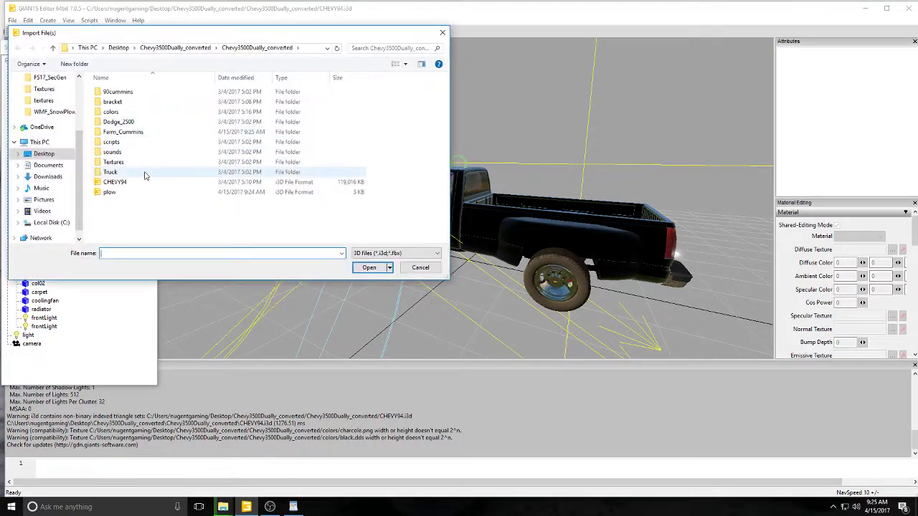
pyautogui.click(113, 192)
pyautogui.click(368, 267)
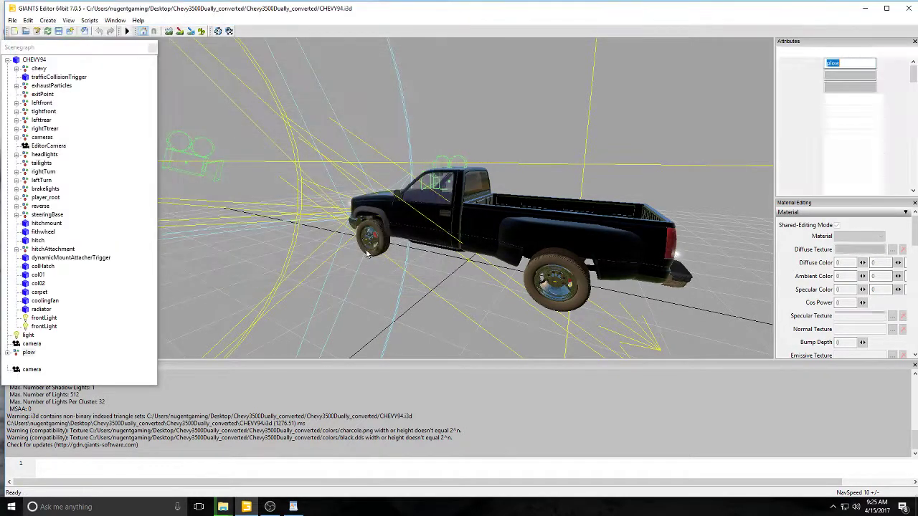
# - Raise the imported plow group at the front of the truck to a Y translation of about 0.128
pyautogui.keyDown('alt'); pyautogui.moveTo(366, 253); pyautogui.dragTo(501, 234); pyautogui.keyUp('alt')
pyautogui.scroll(8, 345, 244)
pyautogui.scroll(-6, 496, 242)
pyautogui.keyDown('alt'); pyautogui.moveTo(463, 236); pyautogui.dragTo(405, 245); pyautogui.keyUp('alt')
pyautogui.scroll(6, 456, 272)
pyautogui.scroll(-2, 405, 245)
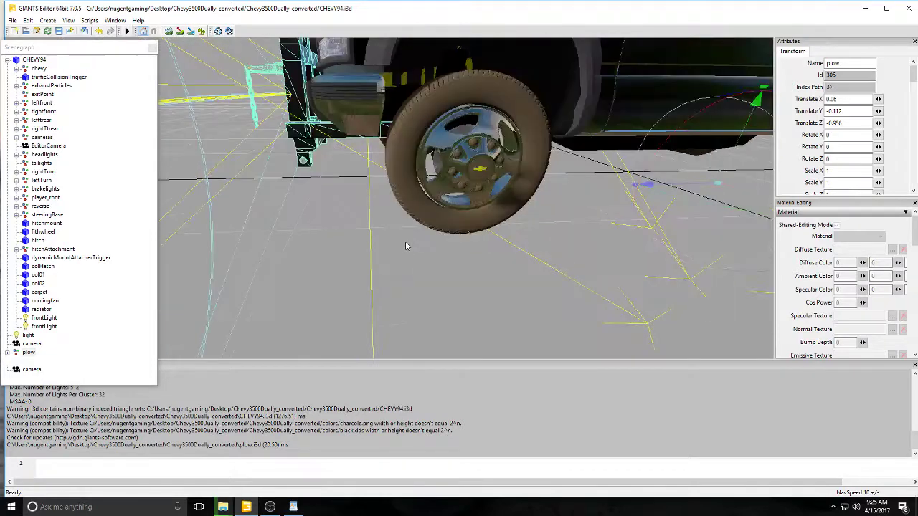
pyautogui.scroll(-3, 405, 243)
pyautogui.moveTo(667, 173); pyautogui.dragTo(662, 153)
# - Lower the plow group against the truck's front bumper to a Y translation of about -0.003
pyautogui.keyDown('alt'); pyautogui.moveTo(420, 197); pyautogui.dragTo(402, 97); pyautogui.keyUp('alt')
pyautogui.scroll(3, 425, 185)
pyautogui.scroll(-3, 426, 188)
pyautogui.scroll(-5, 586, 165)
pyautogui.scroll(5, 409, 107)
pyautogui.scroll(2, 470, 85)
pyautogui.scroll(-2, 470, 85)
pyautogui.keyDown('alt'); pyautogui.moveTo(359, 215); pyautogui.dragTo(410, 227); pyautogui.keyUp('alt')
pyautogui.keyDown('alt'); pyautogui.moveTo(410, 227); pyautogui.dragTo(355, 218, button='middle'); pyautogui.keyUp('alt')
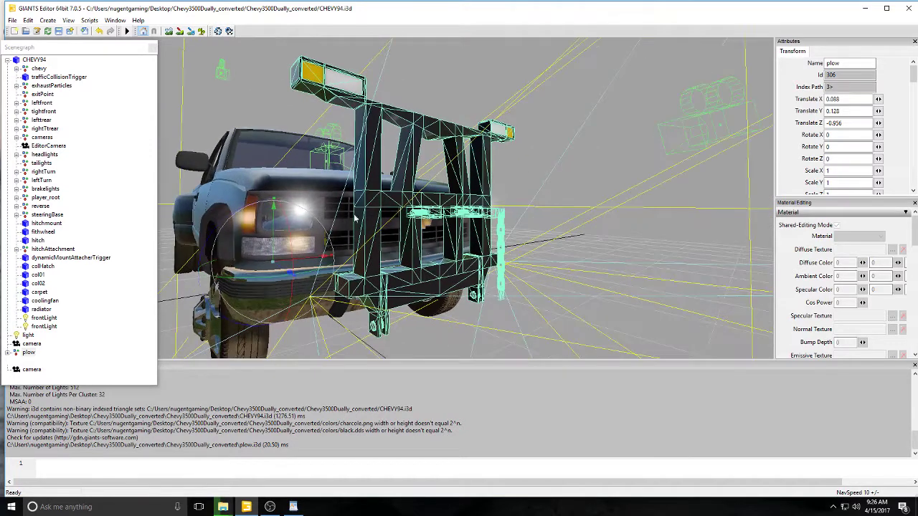
pyautogui.moveTo(274, 227); pyautogui.dragTo(273, 246)
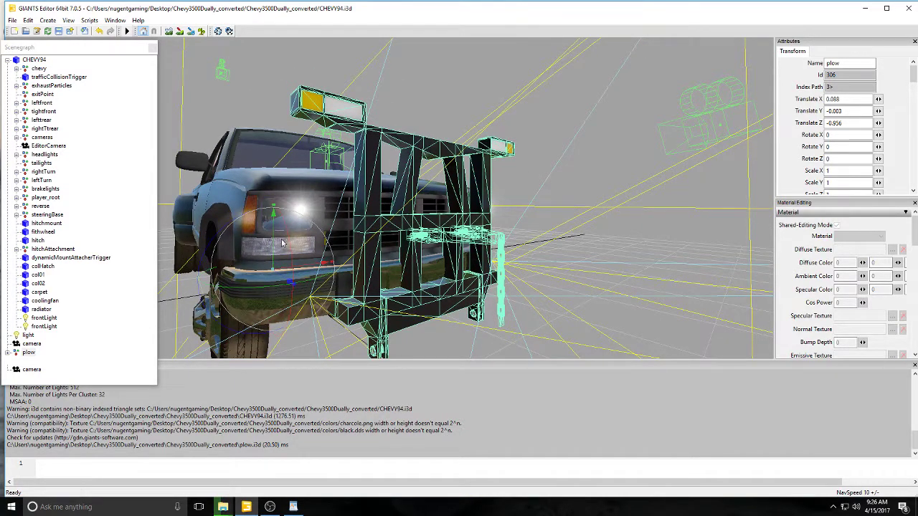
# - Copy the plow group, delete the original from the scene root and paste the copy inside CHEVY94
pyautogui.click(27, 352)
pyautogui.click(27, 20)
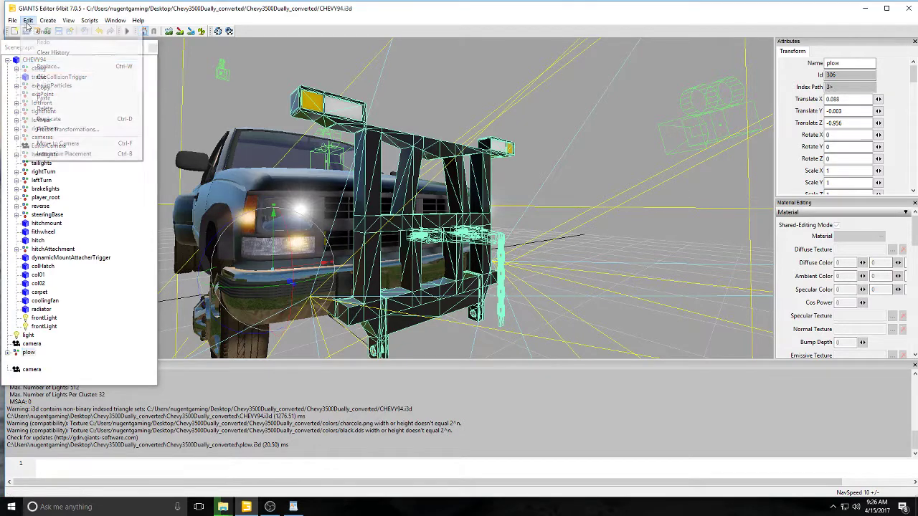
pyautogui.click(64, 87)
pyautogui.click(36, 352)
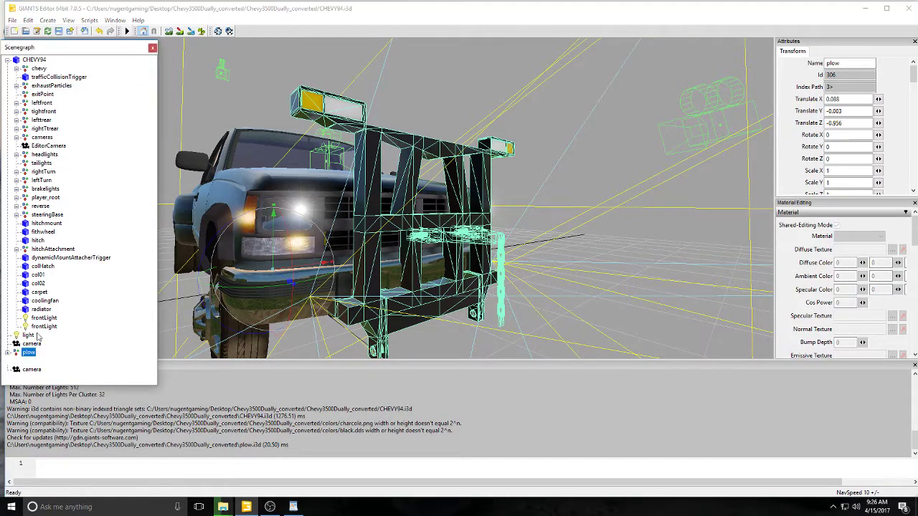
pyautogui.click(27, 20)
pyautogui.click(45, 108)
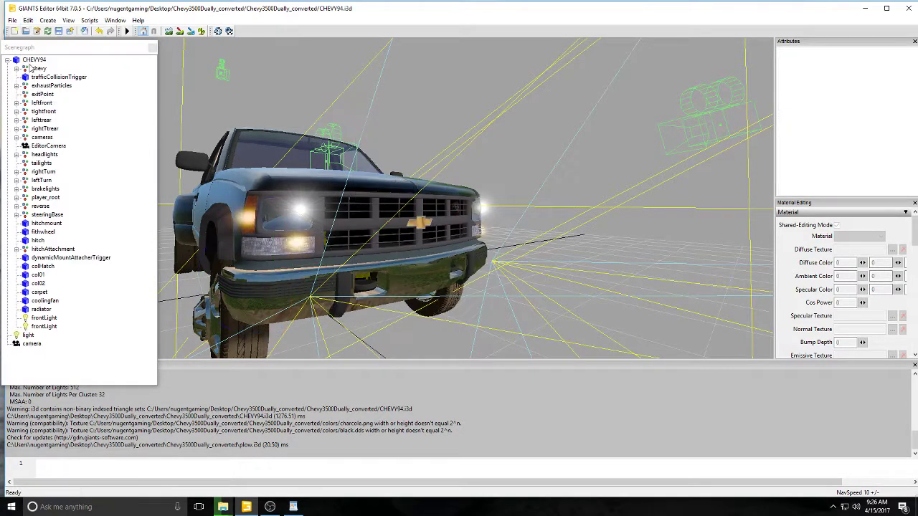
pyautogui.click(27, 20)
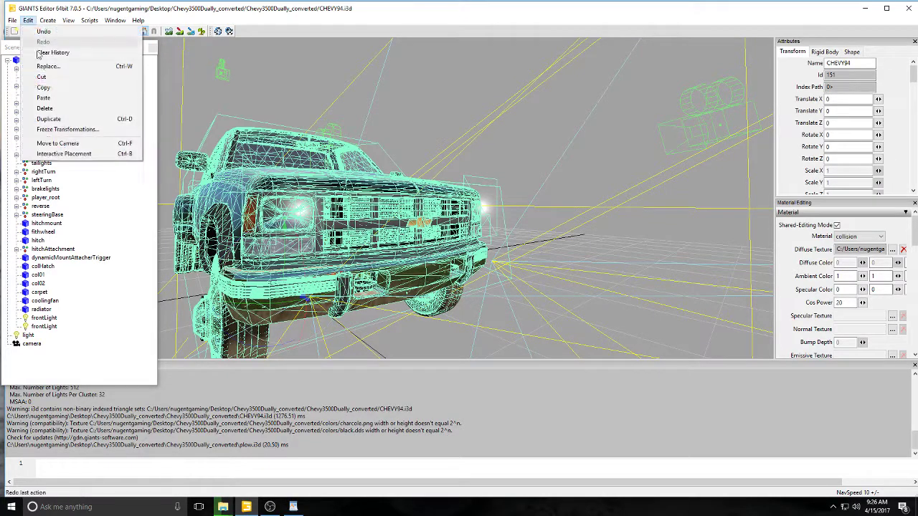
pyautogui.click(47, 99)
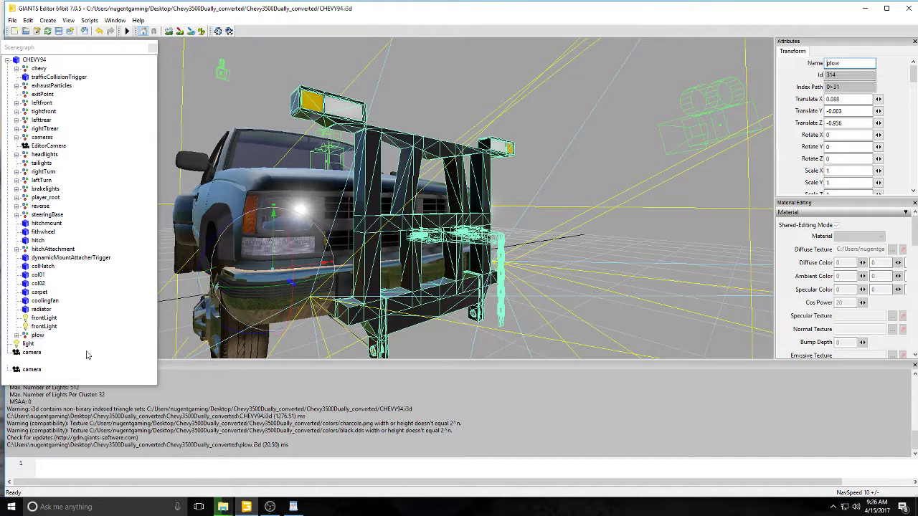
# - Expand the plow group, select PlowBracket and toggle its visibility off and back on
pyautogui.click(35, 337)
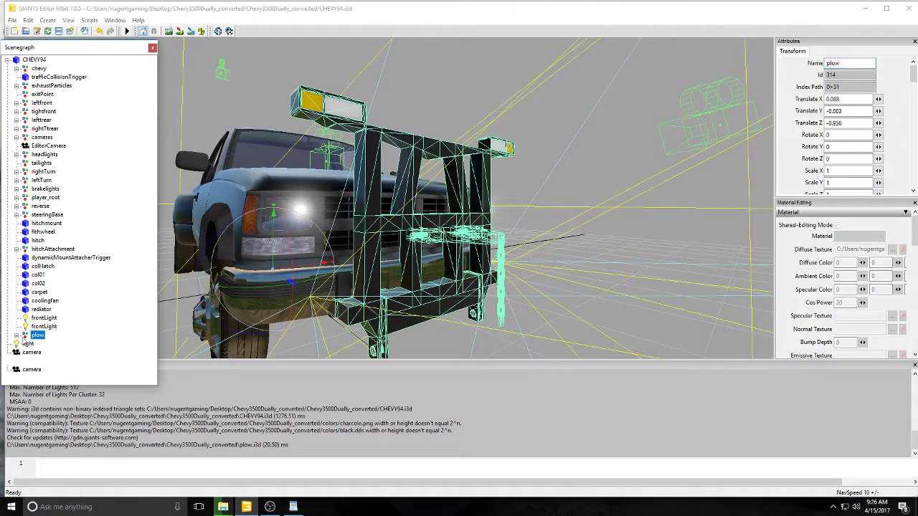
pyautogui.click(16, 336)
pyautogui.click(48, 344)
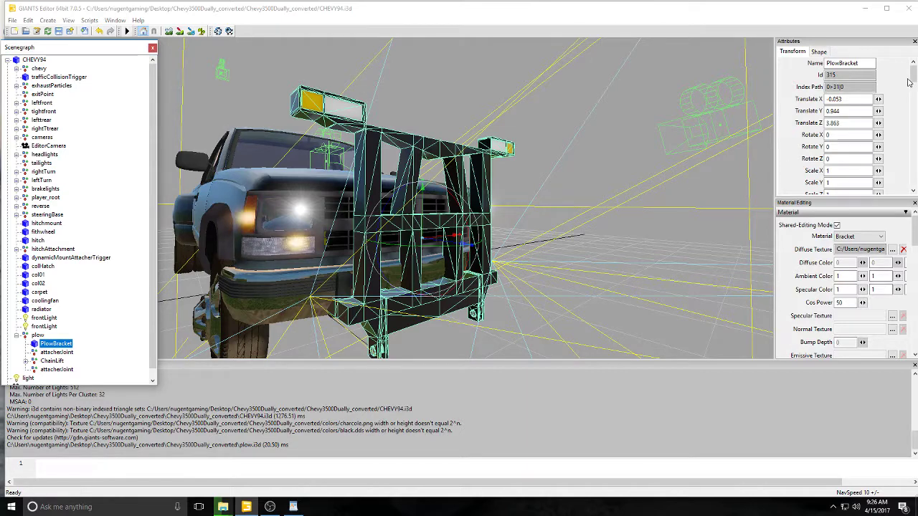
pyautogui.moveTo(912, 72); pyautogui.dragTo(916, 101)
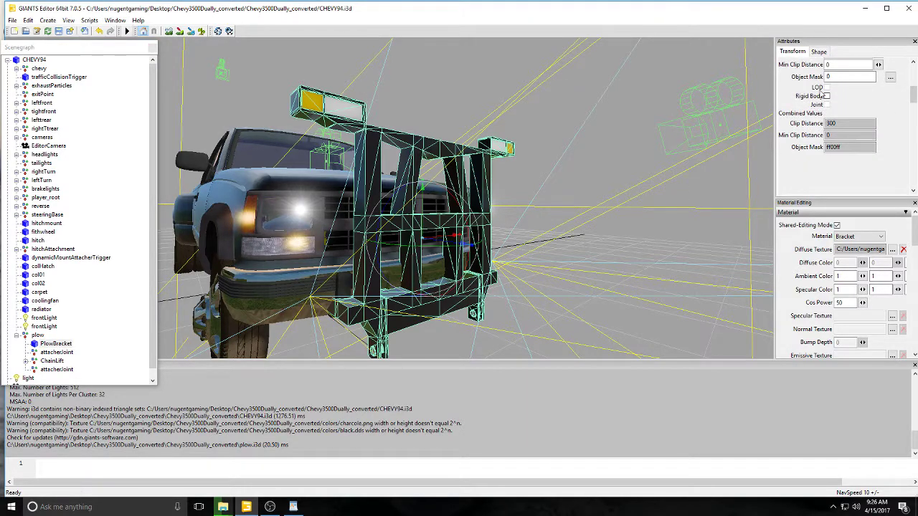
pyautogui.scroll(1, 838, 100)
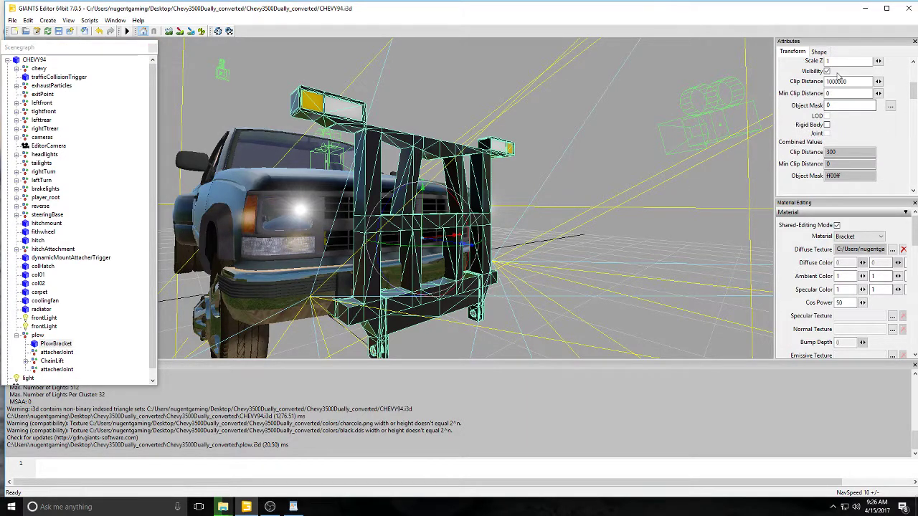
pyautogui.click(827, 72)
pyautogui.click(827, 72)
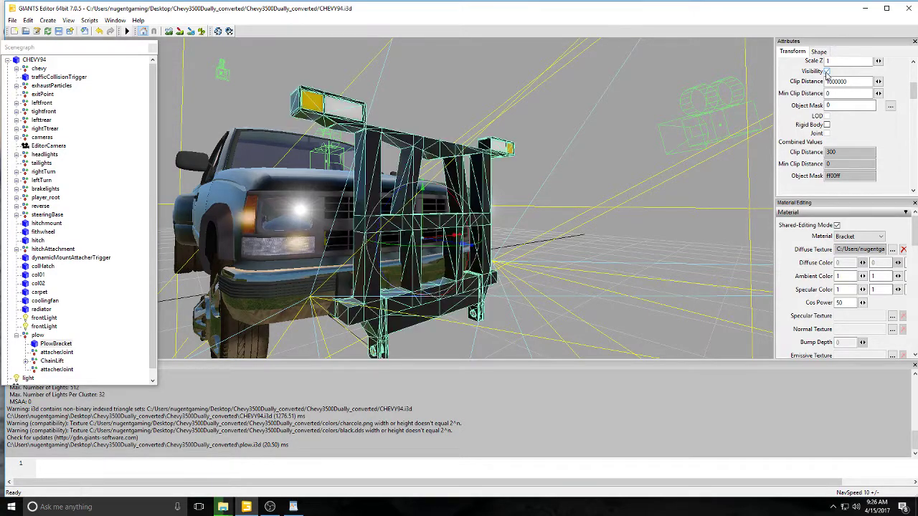
pyautogui.click(276, 510)
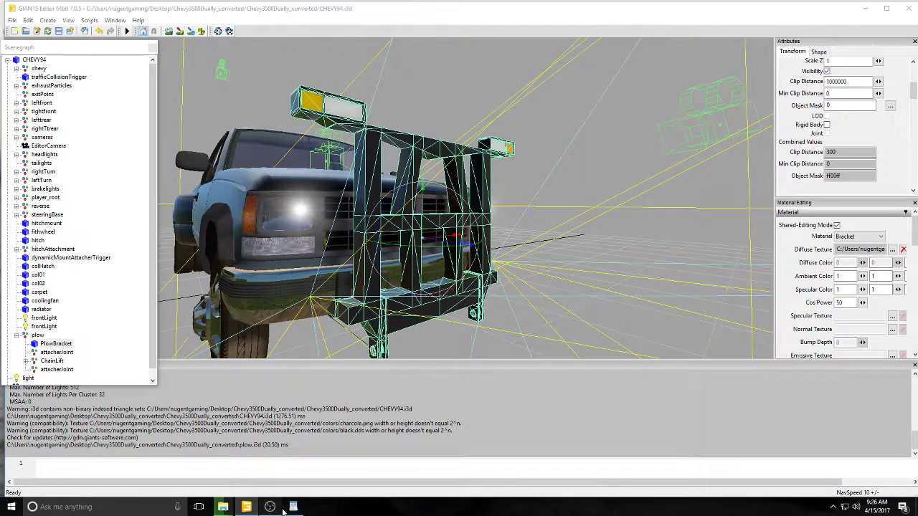
pyautogui.click(292, 510)
pyautogui.click(272, 507)
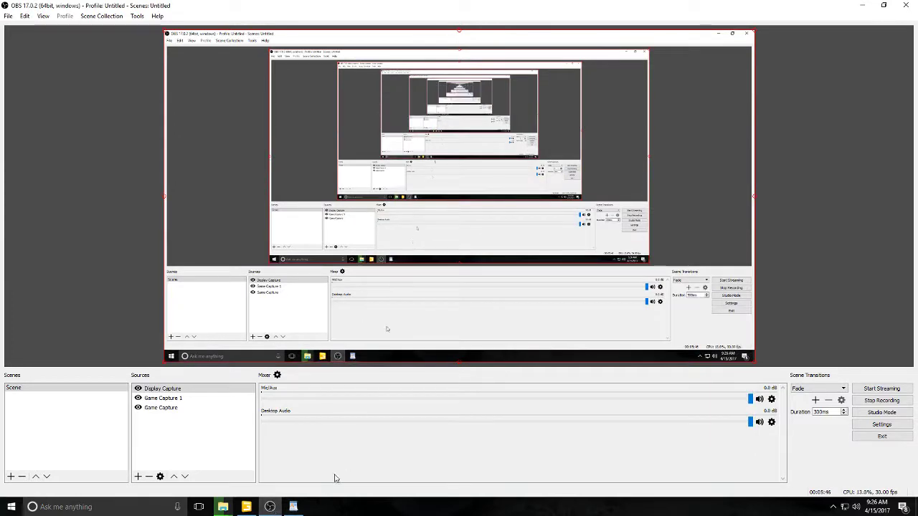
# - Bring the WordPad document into view and replace its note with "make the bracket invisible"
pyautogui.click(271, 508)
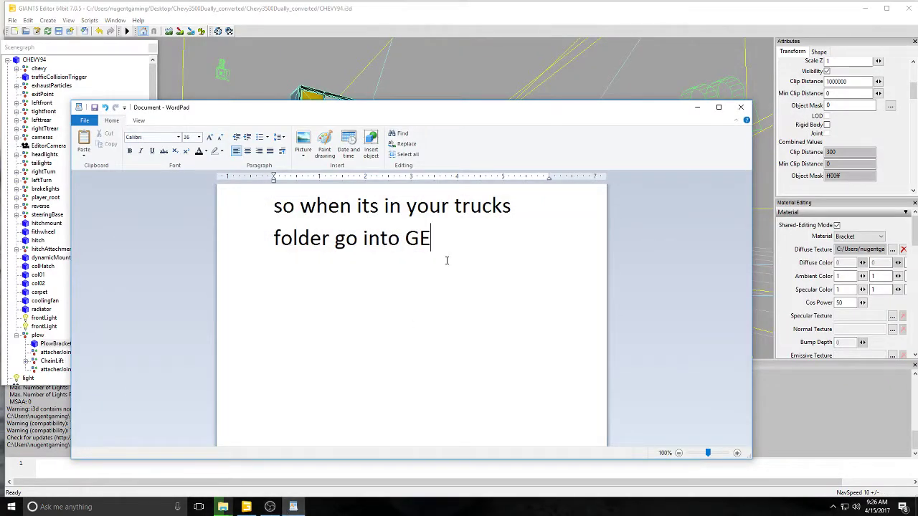
pyautogui.moveTo(432, 239); pyautogui.dragTo(266, 211)
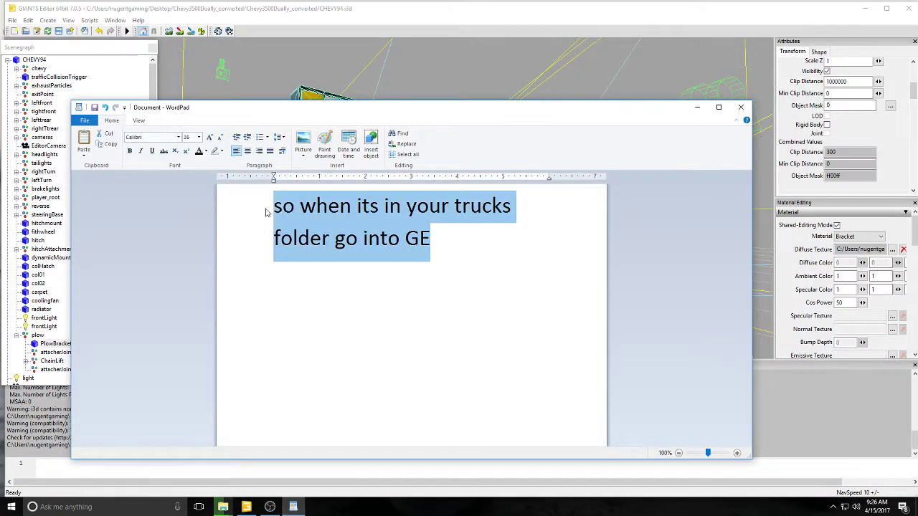
pyautogui.press('BackSpace')
pyautogui.write('make')
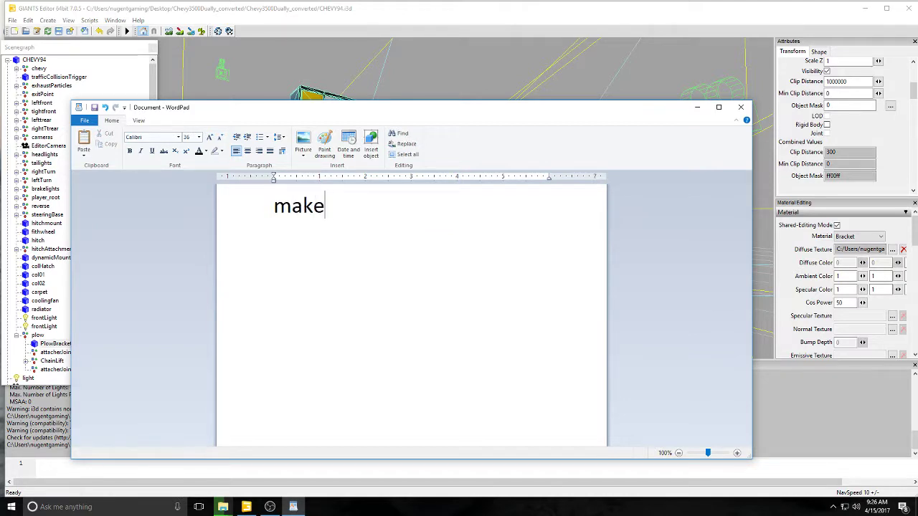
pyautogui.write(' the bracke')
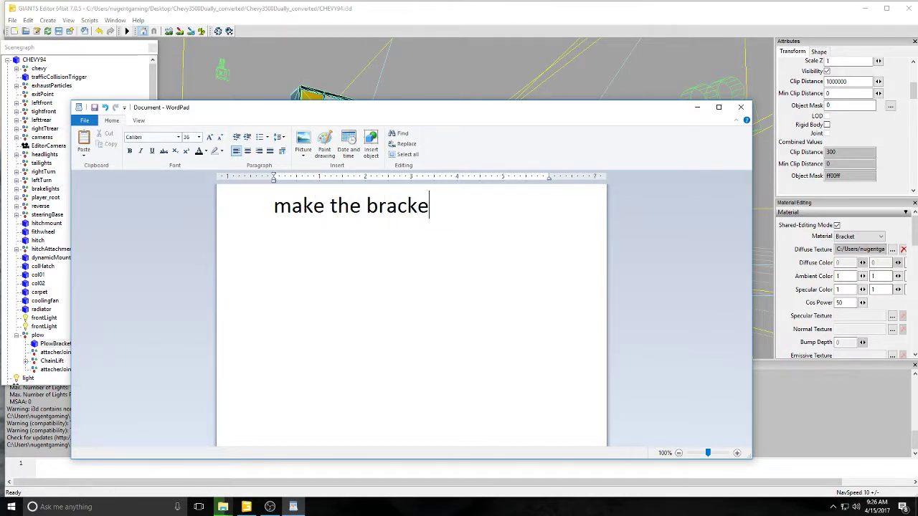
pyautogui.write('t invis')
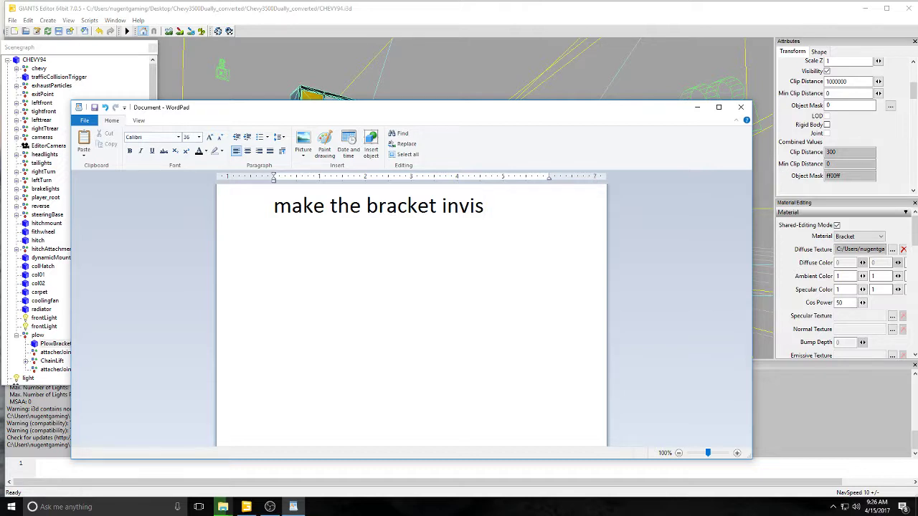
pyautogui.write('ible')
# - Erase the bracket note from the WordPad document and minimize WordPad
pyautogui.press('BackSpace')
pyautogui.press('BackSpace')
pyautogui.press('BackSpace')
pyautogui.press('BackSpace')
pyautogui.press('BackSpace')
pyautogui.press('BackSpace')
pyautogui.press('BackSpace')
pyautogui.press('BackSpace')
pyautogui.press('BackSpace')
pyautogui.press('BackSpace')
pyautogui.press('BackSpace')
pyautogui.press('BackSpace')
pyautogui.press('BackSpace')
pyautogui.press('BackSpace')
pyautogui.press('BackSpace')
pyautogui.press('BackSpace')
pyautogui.press('BackSpace')
pyautogui.press('BackSpace')
pyautogui.press('BackSpace')
pyautogui.press('BackSpace')
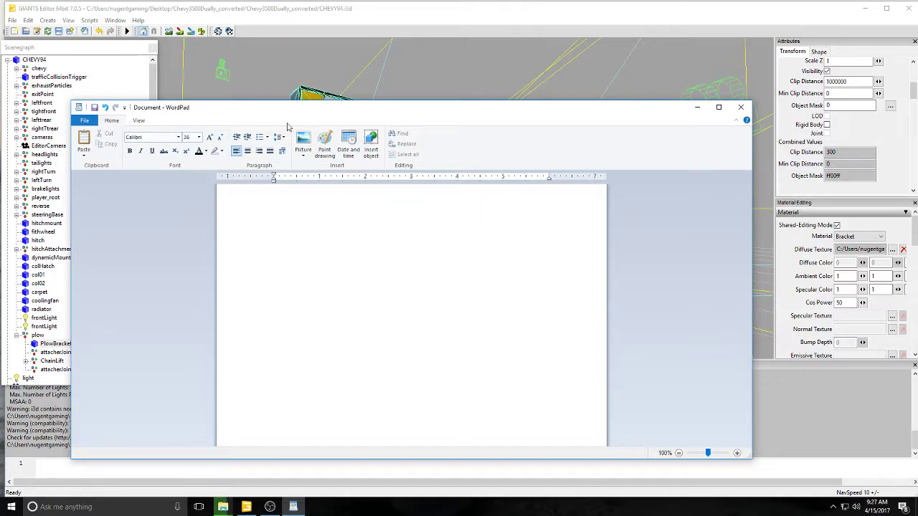
pyautogui.click(697, 106)
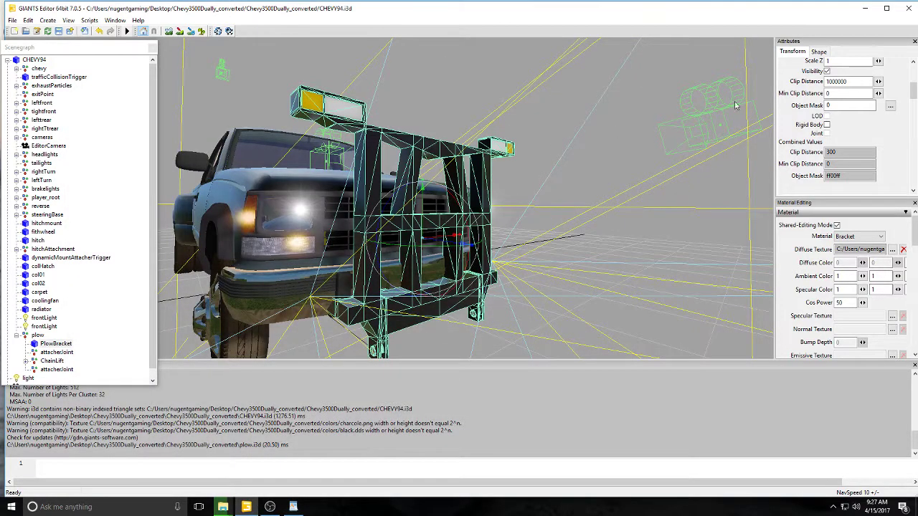
# - Turn off the visibility of PlowBracket at the front of the truck
pyautogui.click(827, 71)
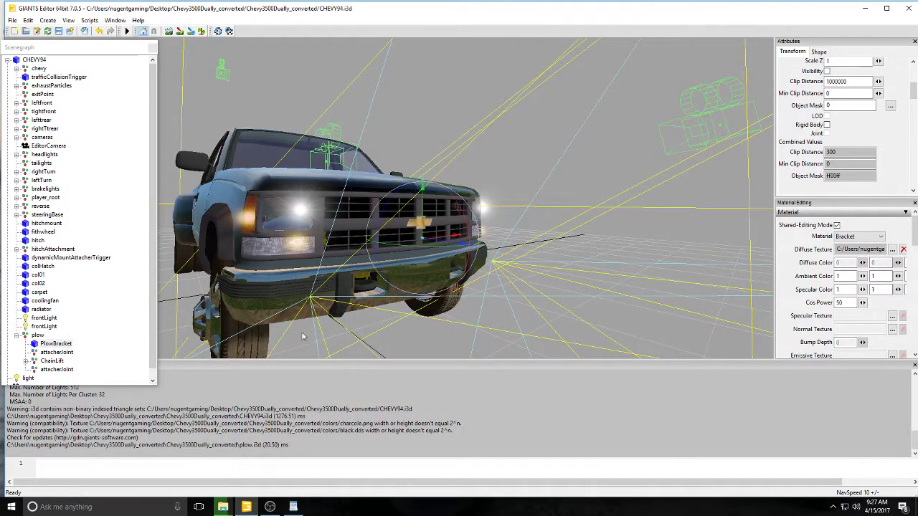
pyautogui.moveTo(468, 142); pyautogui.dragTo(359, 138, button='middle')
pyautogui.keyDown('alt'); pyautogui.moveTo(359, 137); pyautogui.dragTo(326, 152); pyautogui.keyUp('alt')
pyautogui.scroll(-3, 356, 143)
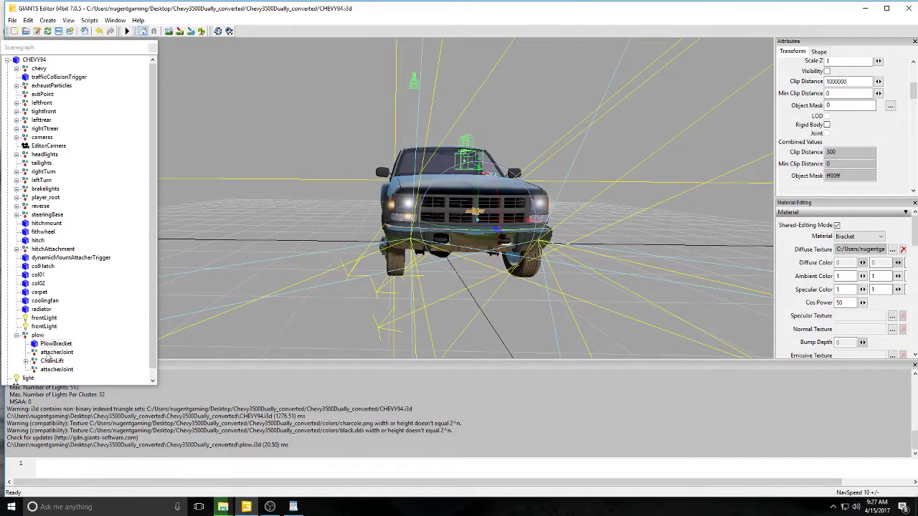
# - Select the first attacherJoint inside the plow group and highlight its Index Path value
pyautogui.click(50, 370)
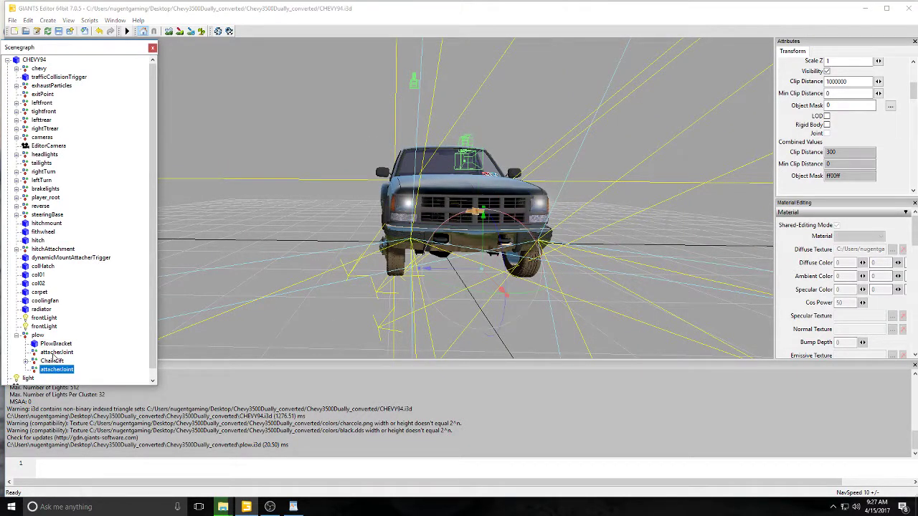
pyautogui.click(54, 353)
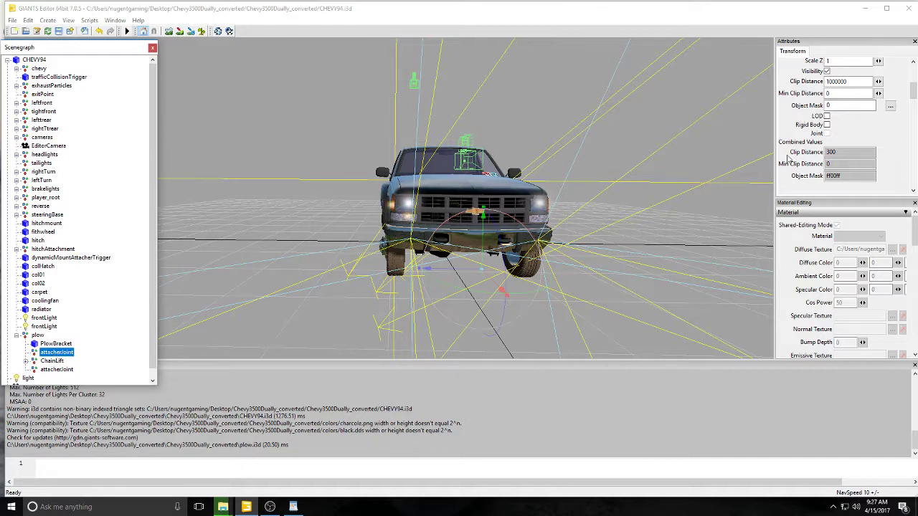
pyautogui.scroll(2, 829, 133)
pyautogui.scroll(2, 905, 87)
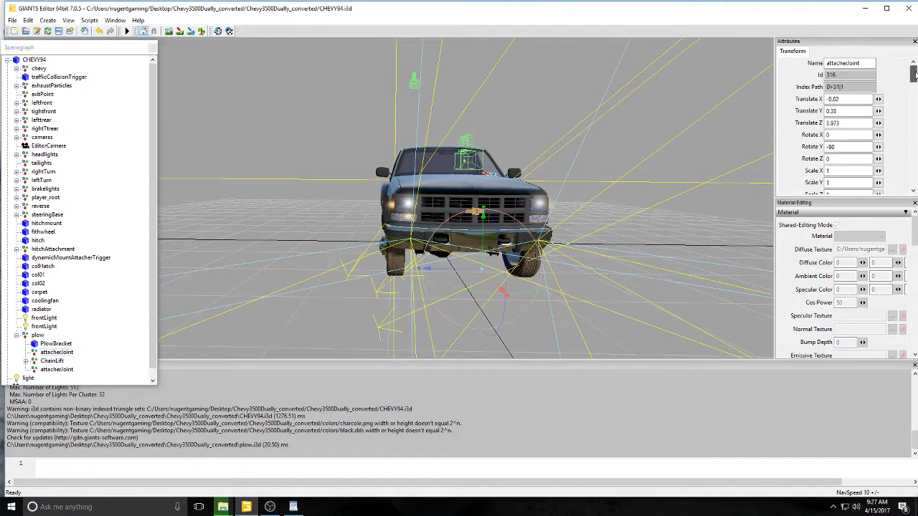
pyautogui.moveTo(853, 89); pyautogui.dragTo(827, 91)
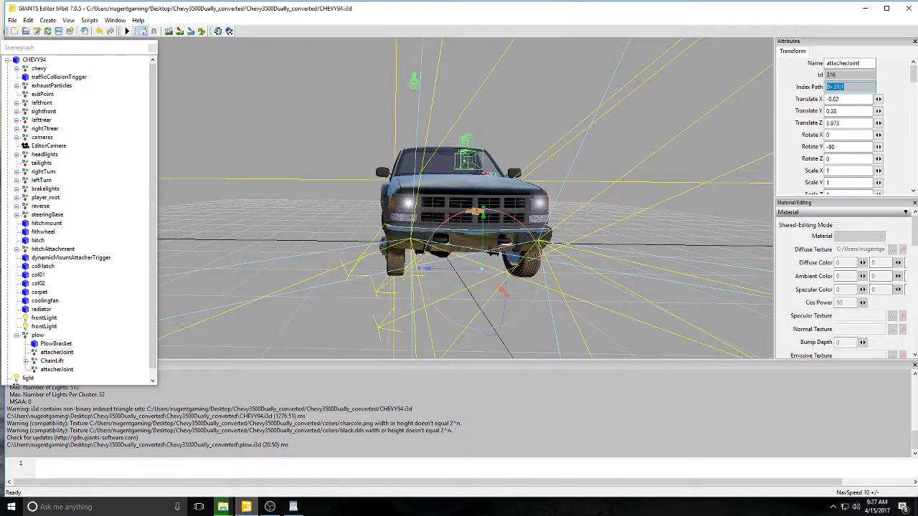
# - Write the note "now go and do what i do in the xmls" in the WordPad document
pyautogui.click(293, 507)
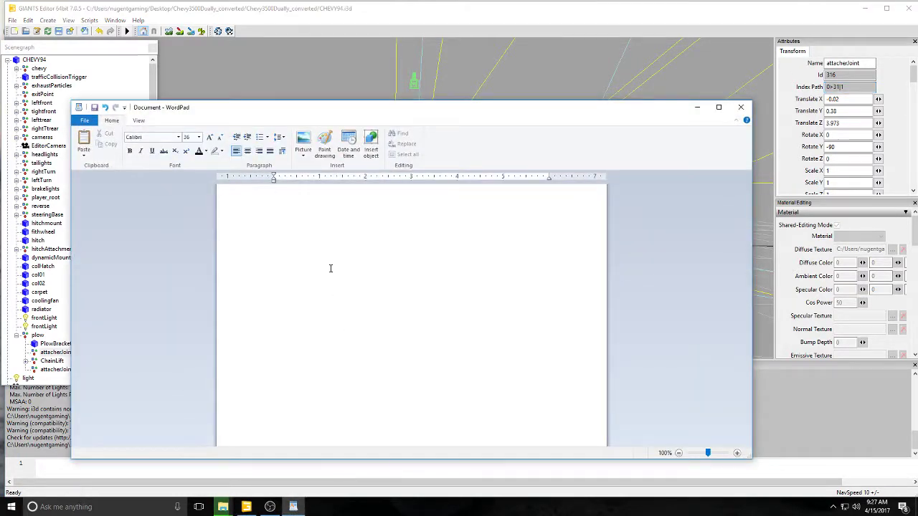
pyautogui.write('know')
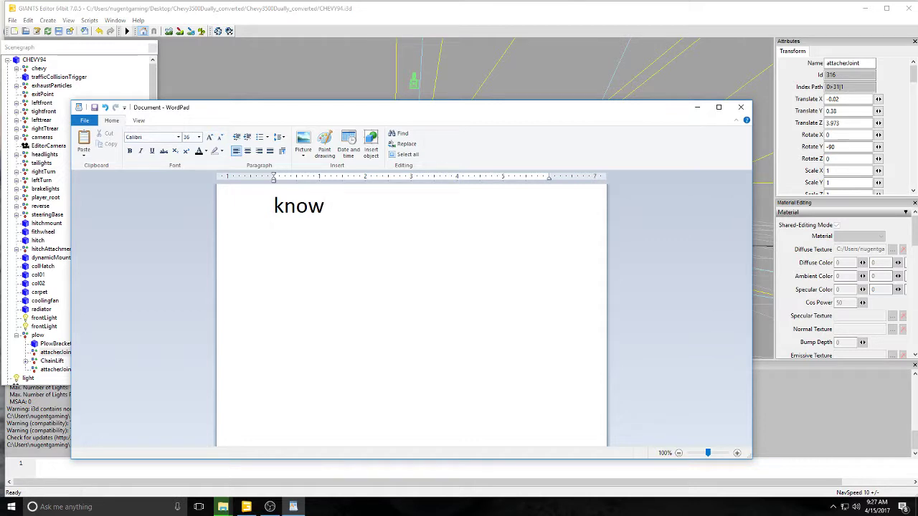
pyautogui.press('BackSpace')
pyautogui.press('BackSpace')
pyautogui.press('BackSpace')
pyautogui.press('BackSpace')
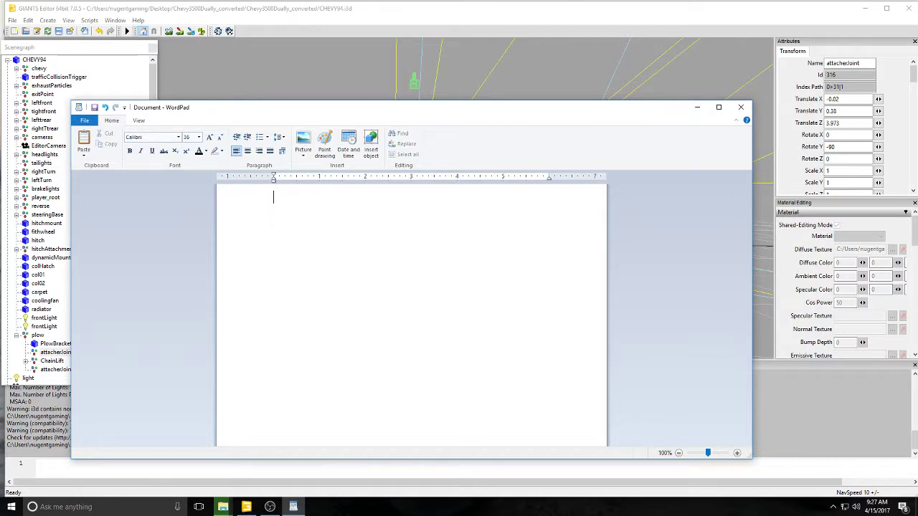
pyautogui.write('now g')
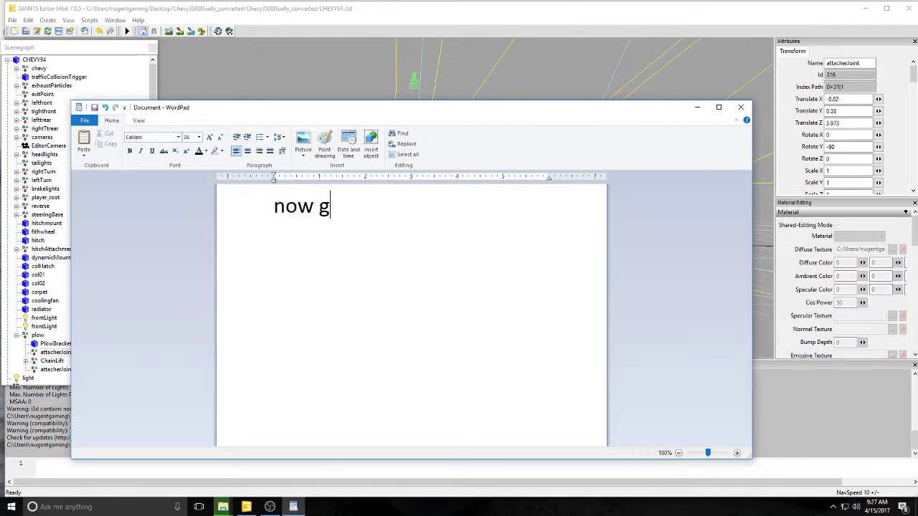
pyautogui.write('o and')
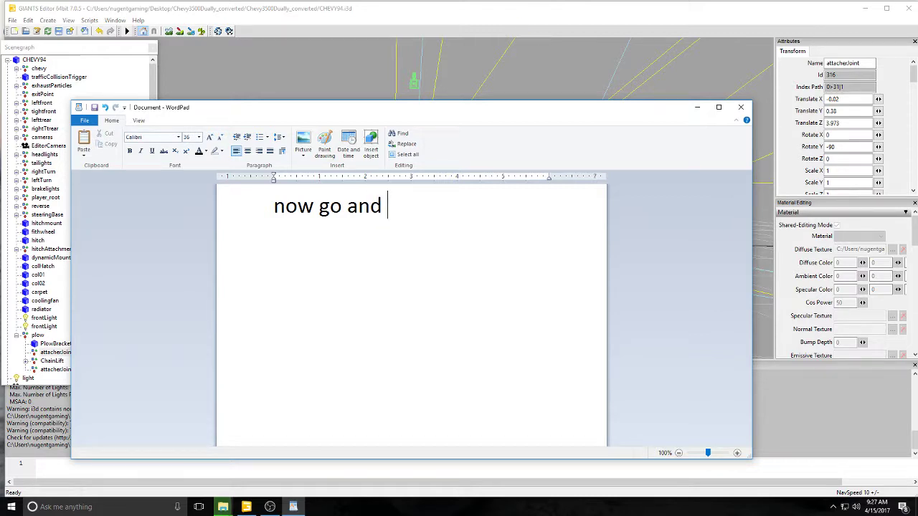
pyautogui.write(' do wh')
pyautogui.write('at ')
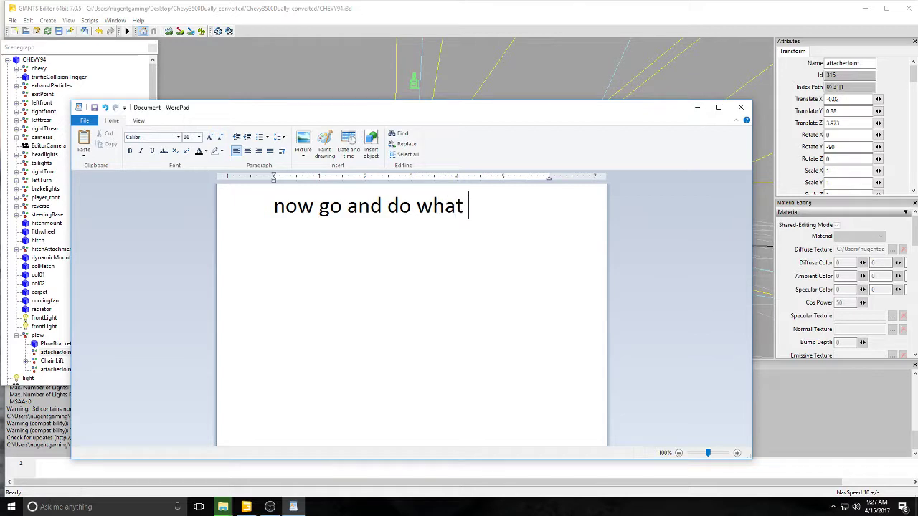
pyautogui.write('i do in')
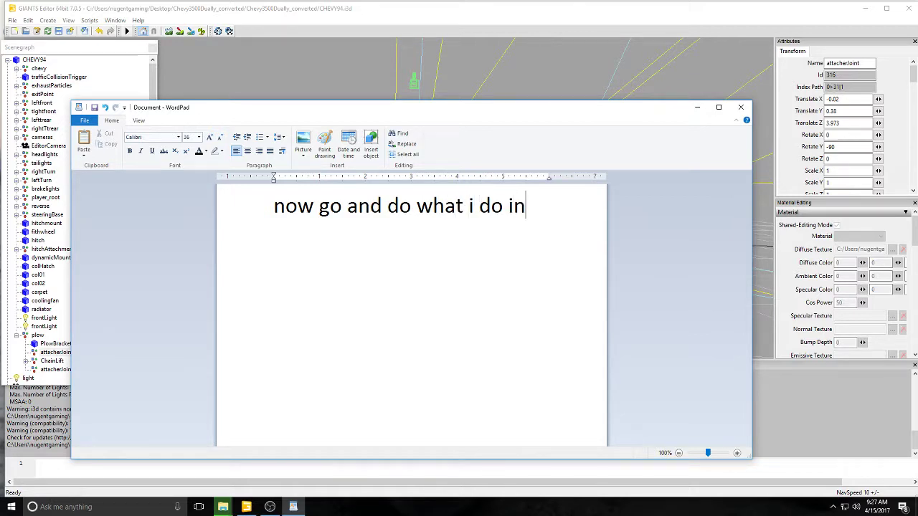
pyautogui.write(' the xmls')
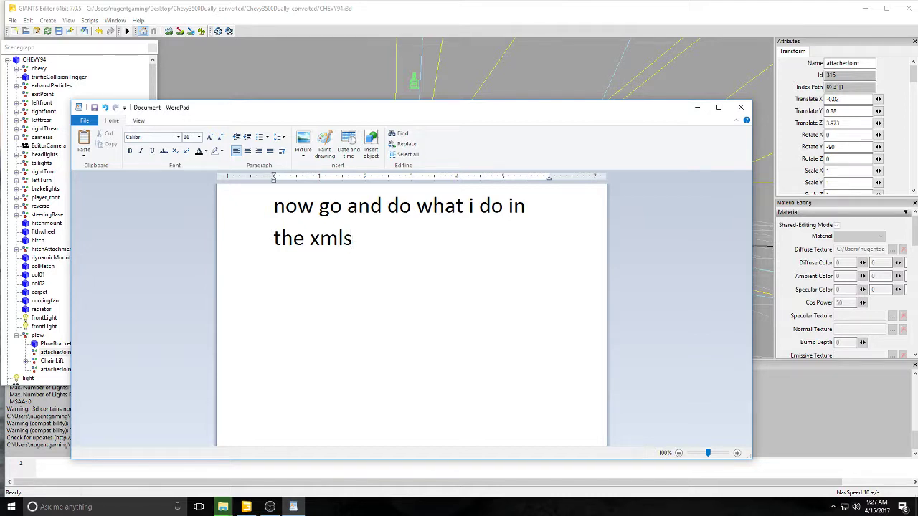
# - Minimize WordPad and GIANTS Editor, and skip all files with a too-long destination path in the running folder copy
pyautogui.click(696, 107)
pyautogui.click(865, 9)
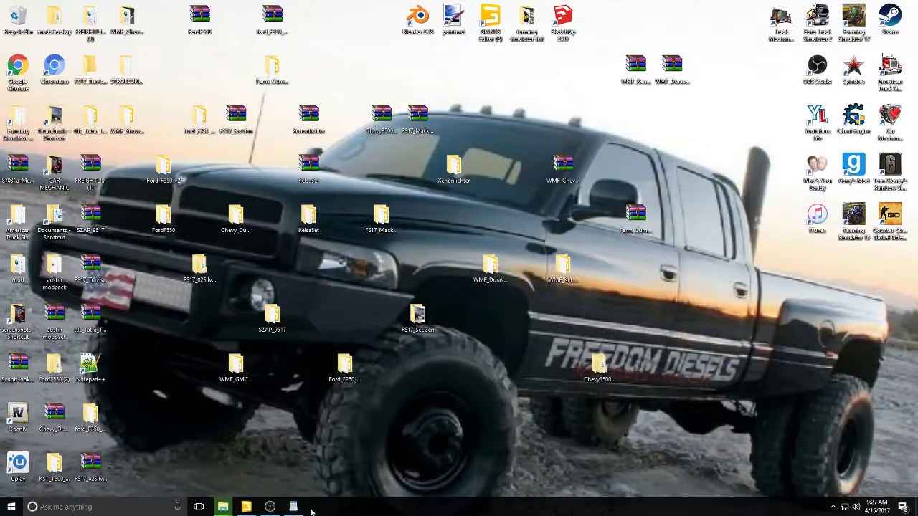
pyautogui.moveTo(228, 509)
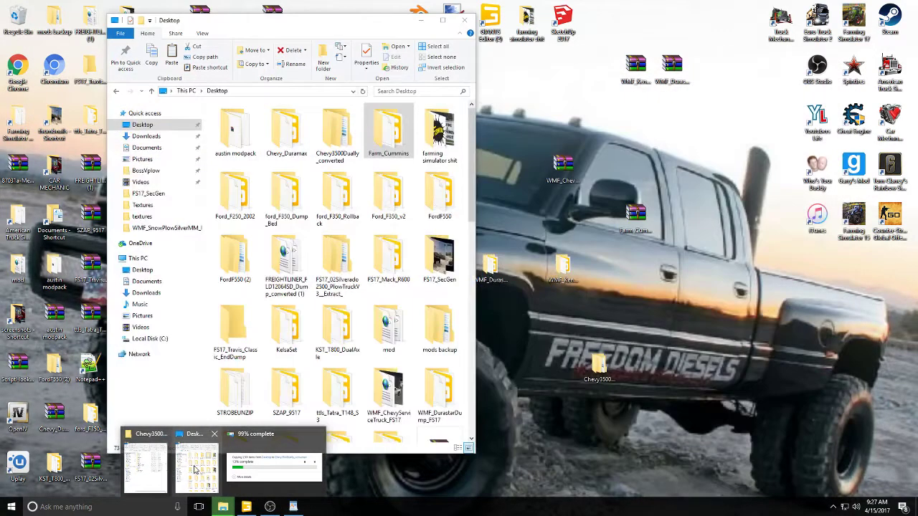
pyautogui.click(205, 479)
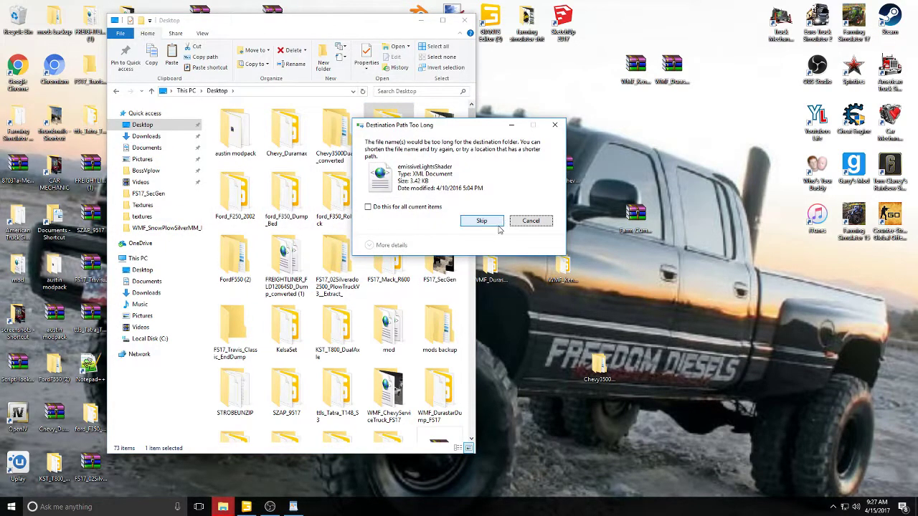
pyautogui.click(419, 209)
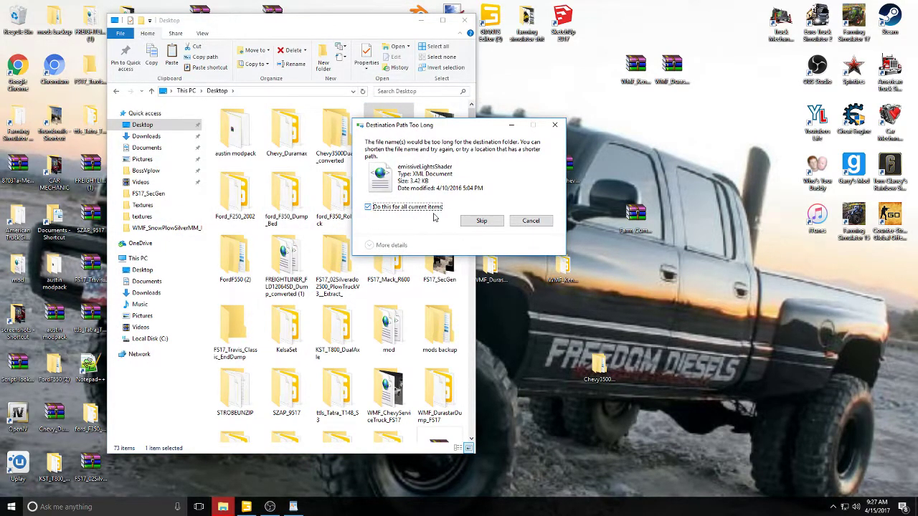
pyautogui.click(480, 221)
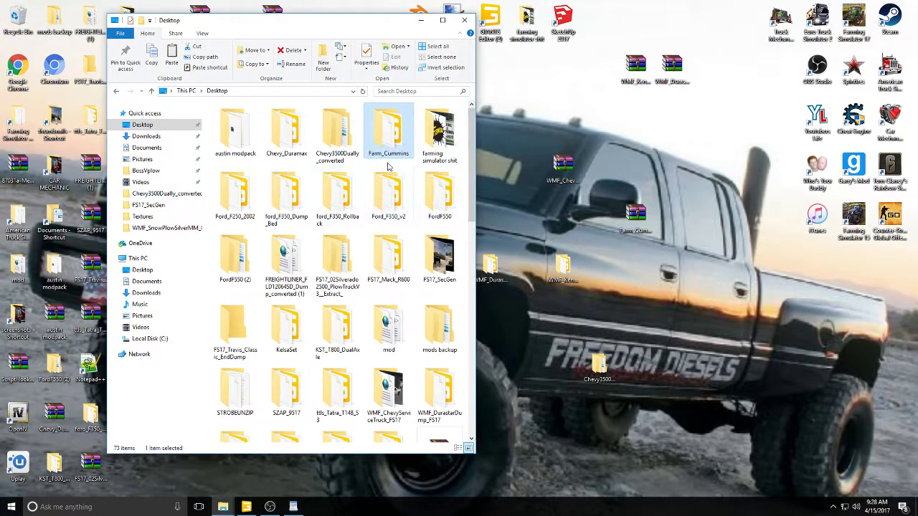
# - Open GMC.xml from the WMF_GMCtopkick_Dumptruck_FS17 folder in Notepad++, then move its window over the folder and narrow it
pyautogui.scroll(-3, 458, 294)
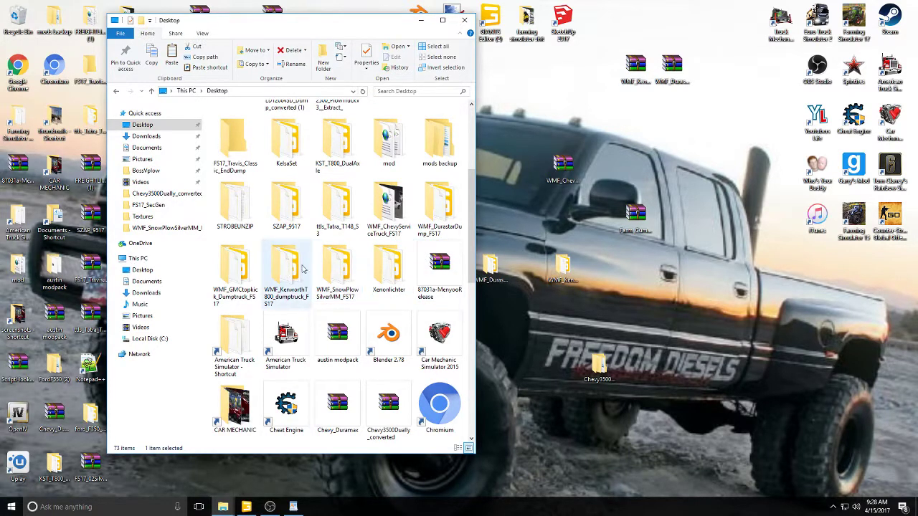
pyautogui.doubleClick(231, 268)
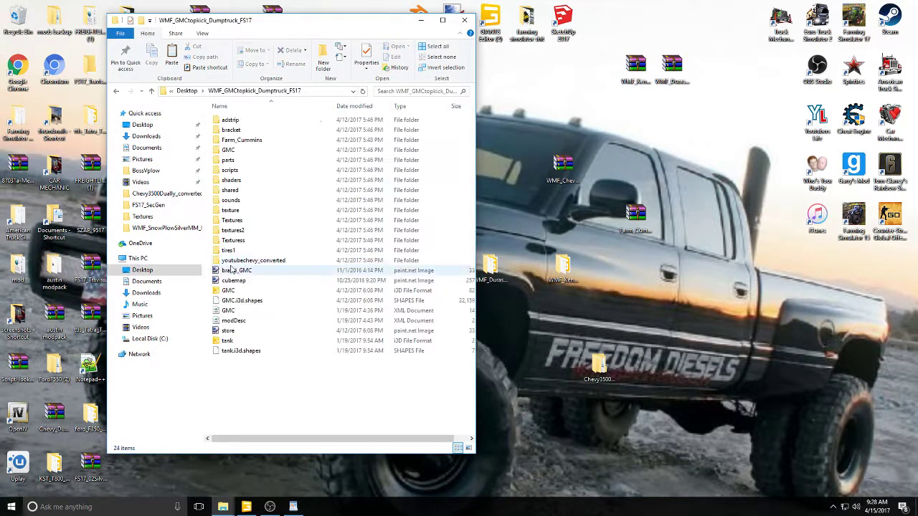
pyautogui.rightClick(226, 313)
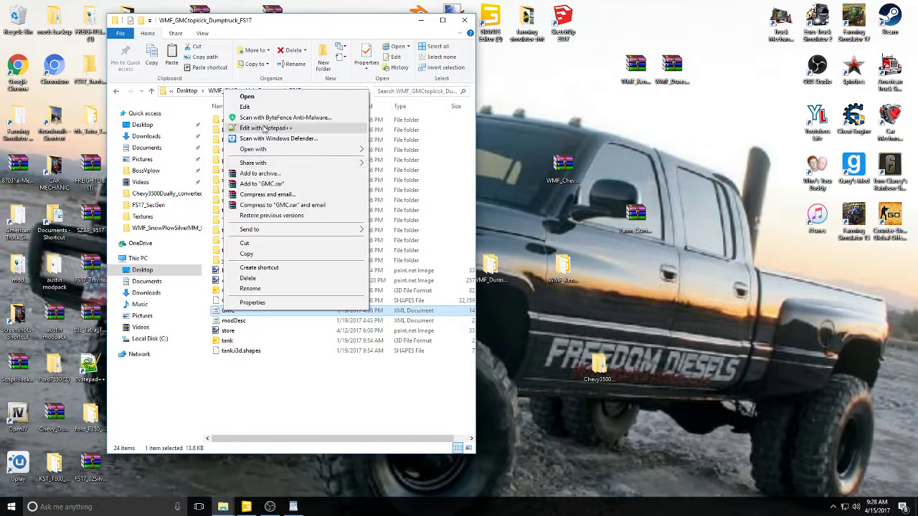
pyautogui.click(264, 129)
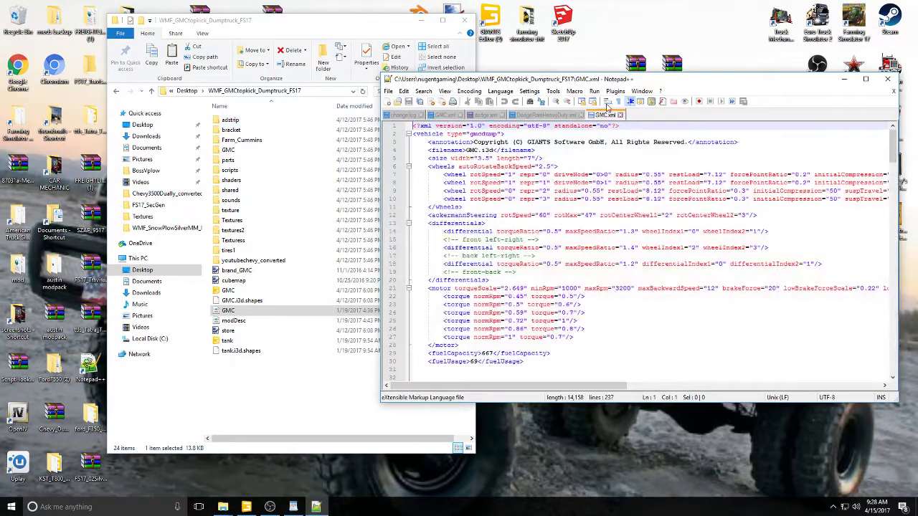
pyautogui.moveTo(663, 84); pyautogui.dragTo(289, 29)
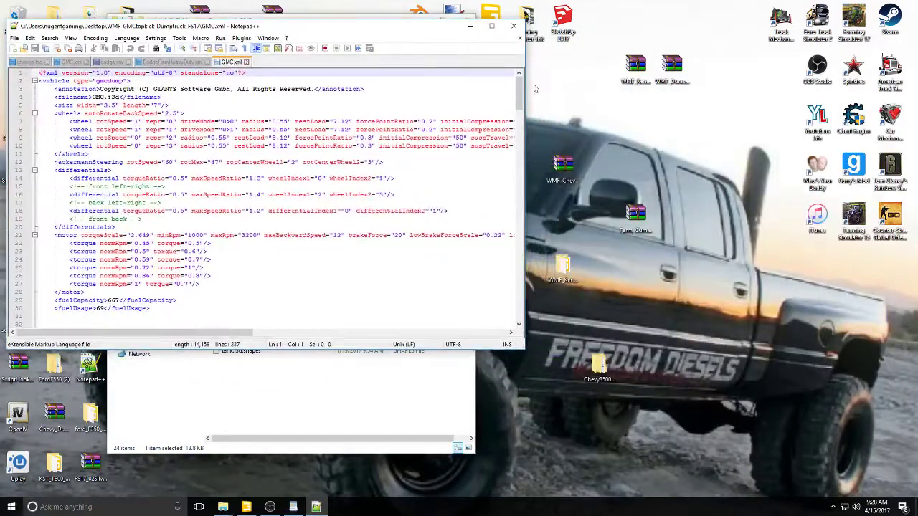
pyautogui.moveTo(525, 86); pyautogui.dragTo(330, 89)
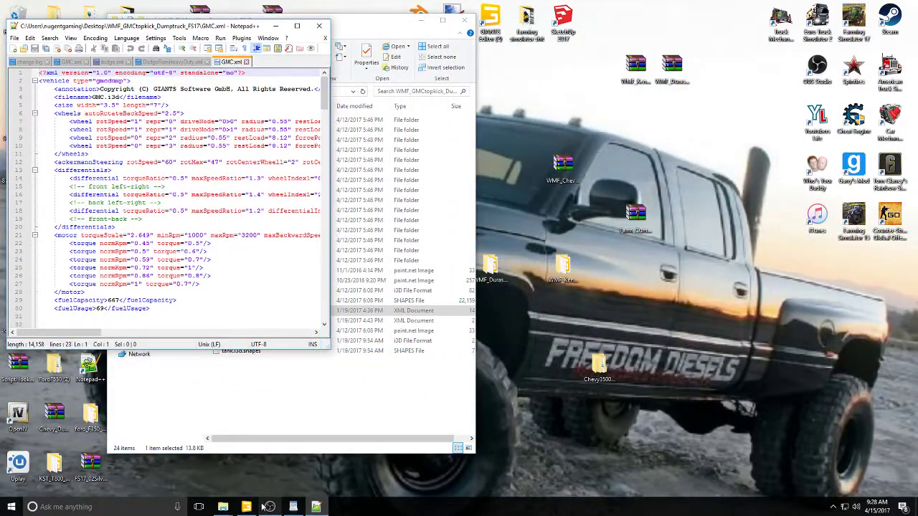
# - Open CHEVY94.xml from the Chevy3500Dually_converted folder in Notepad++ and move the editor window over the dump truck folder
pyautogui.moveTo(223, 508)
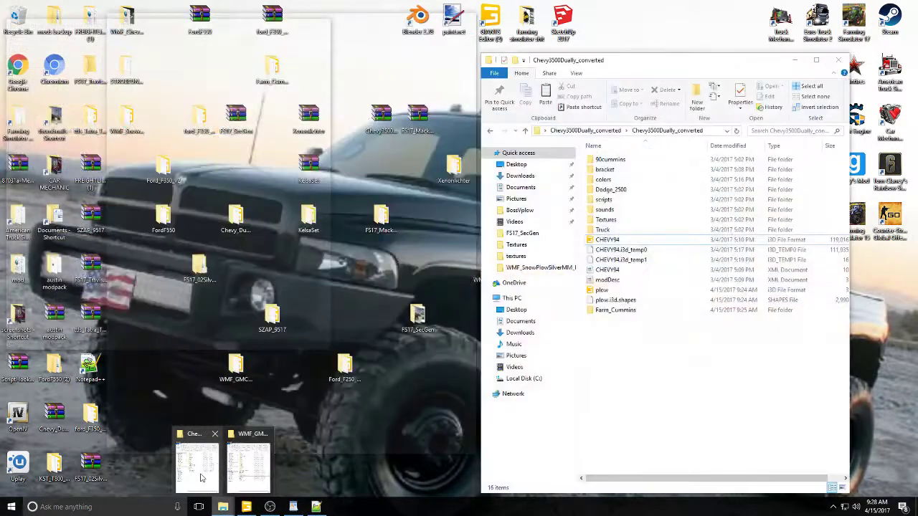
pyautogui.click(203, 459)
pyautogui.rightClick(606, 284)
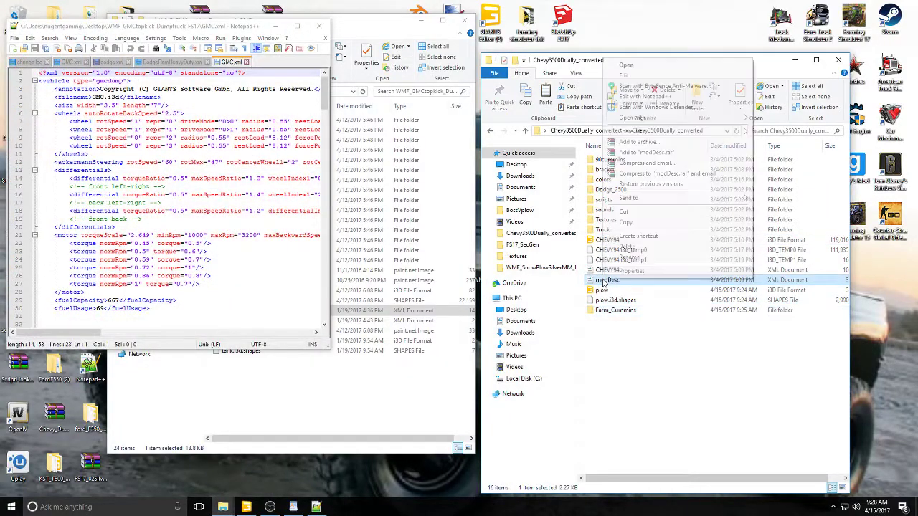
pyautogui.click(561, 286)
pyautogui.click(491, 131)
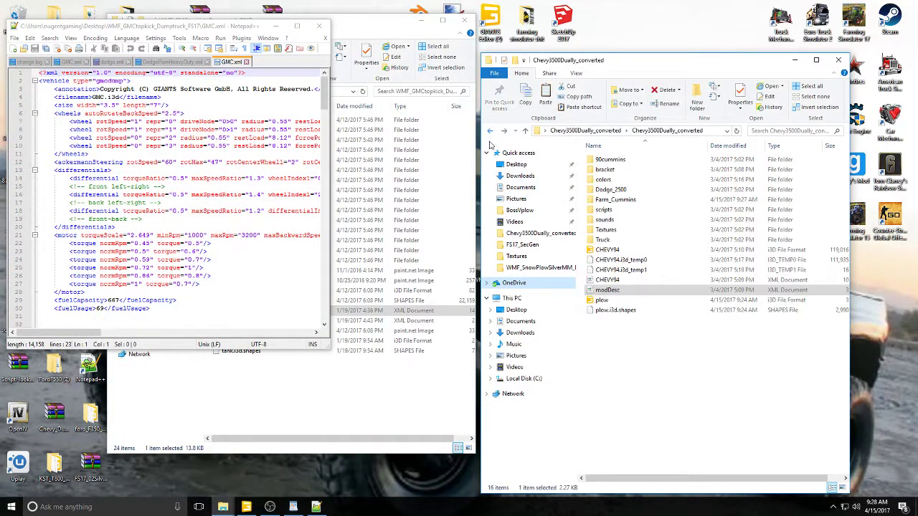
pyautogui.rightClick(622, 281)
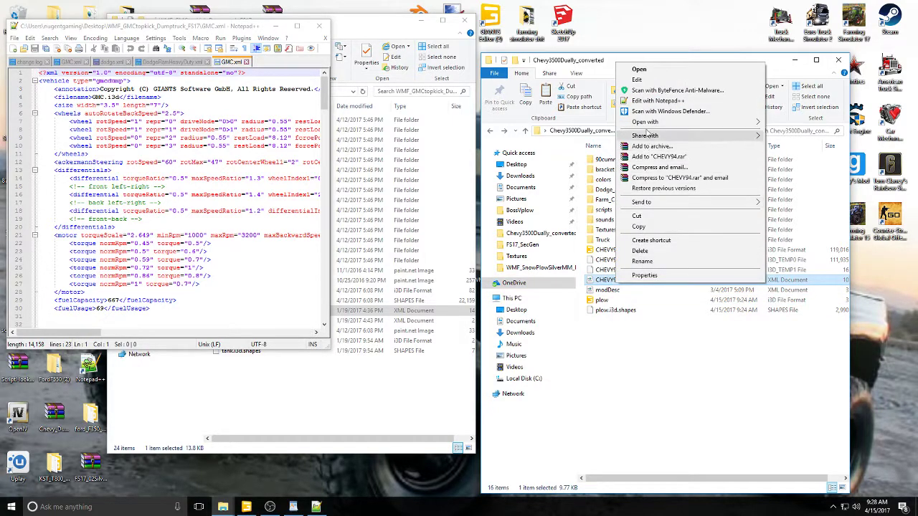
pyautogui.click(652, 101)
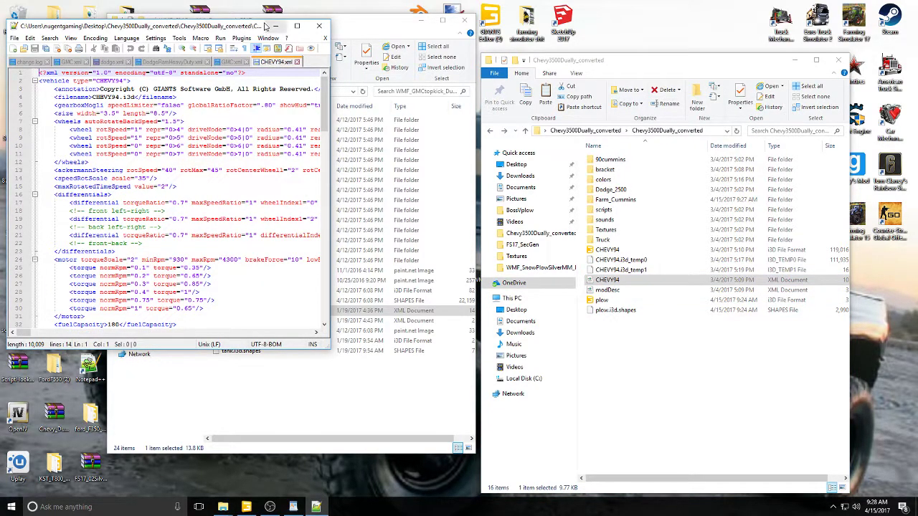
pyautogui.moveTo(218, 22); pyautogui.dragTo(367, 35)
# - Copy the complete attacherJoint block with index 0>24|4 from the attacherJoints section of GMC.xml
pyautogui.click(385, 71)
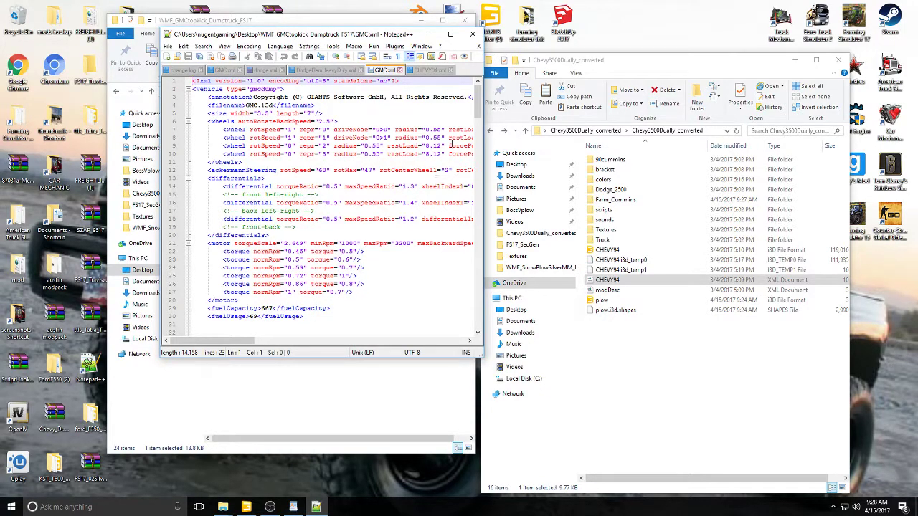
pyautogui.moveTo(476, 119); pyautogui.dragTo(478, 280)
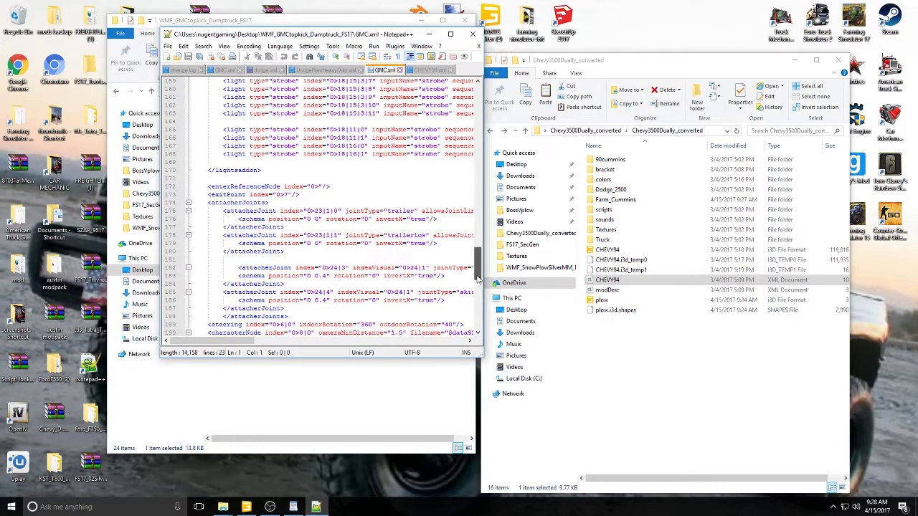
pyautogui.moveTo(478, 279); pyautogui.dragTo(479, 286)
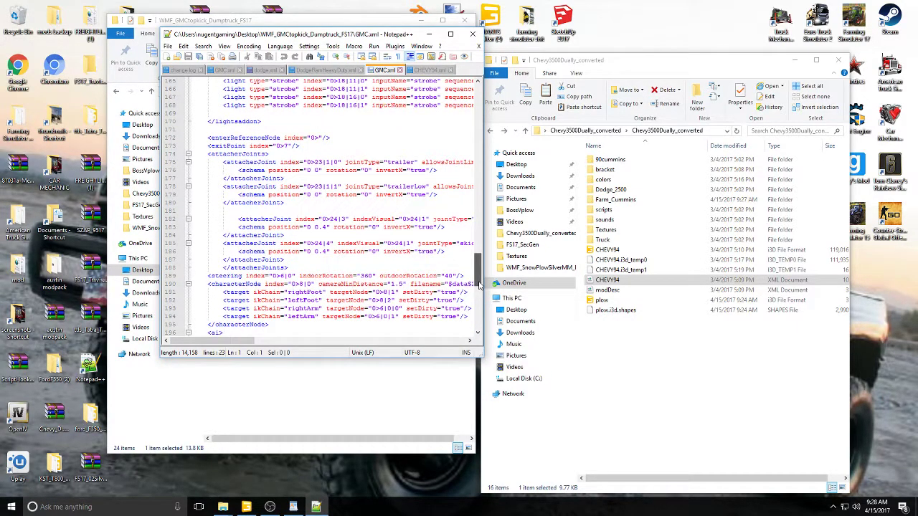
pyautogui.moveTo(223, 243); pyautogui.dragTo(294, 261)
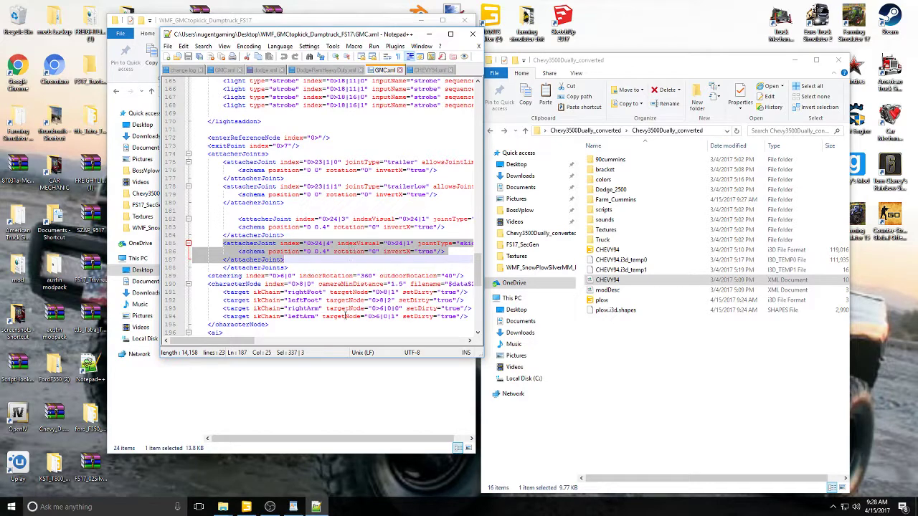
pyautogui.moveTo(233, 342)
pyautogui.mouseDown()
pyautogui.moveTo(355, 340)
pyautogui.moveTo(236, 333)
pyautogui.mouseUp()
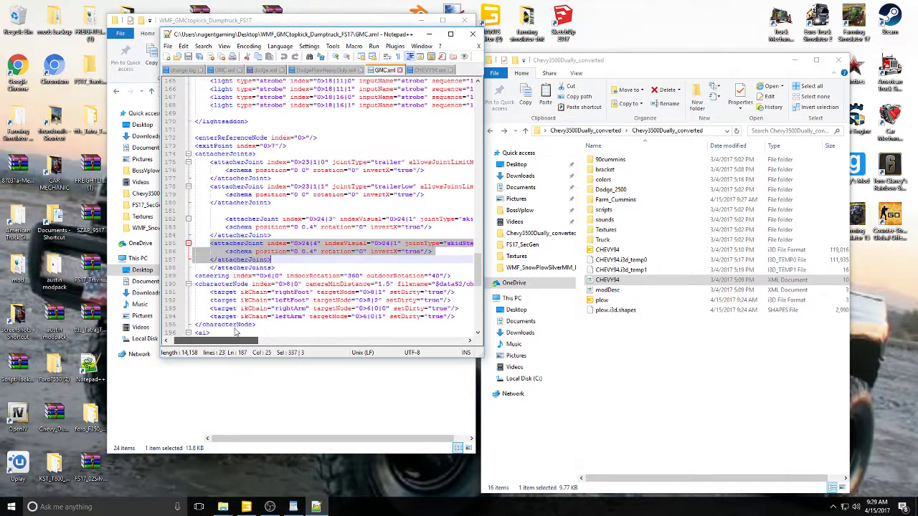
pyautogui.rightClick(296, 244)
pyautogui.click(310, 265)
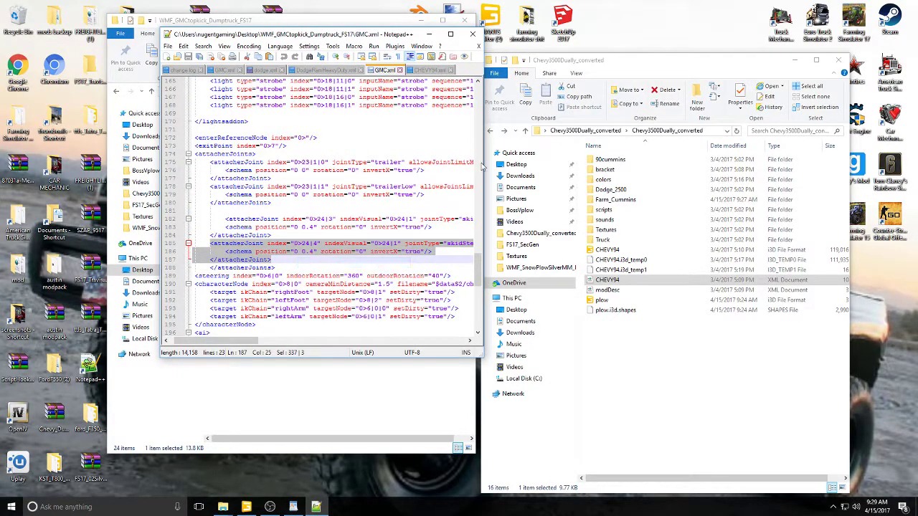
# - Paste the copied attacherJoint block on a new line directly below the opening attacherJoints tag in CHEVY94.xml
pyautogui.click(429, 69)
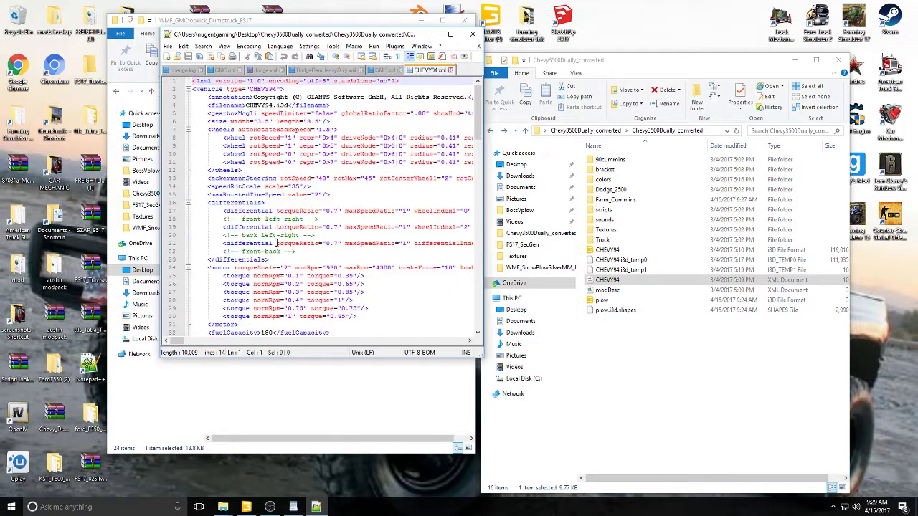
pyautogui.scroll(-6, 259, 251)
pyautogui.scroll(-9, 259, 251)
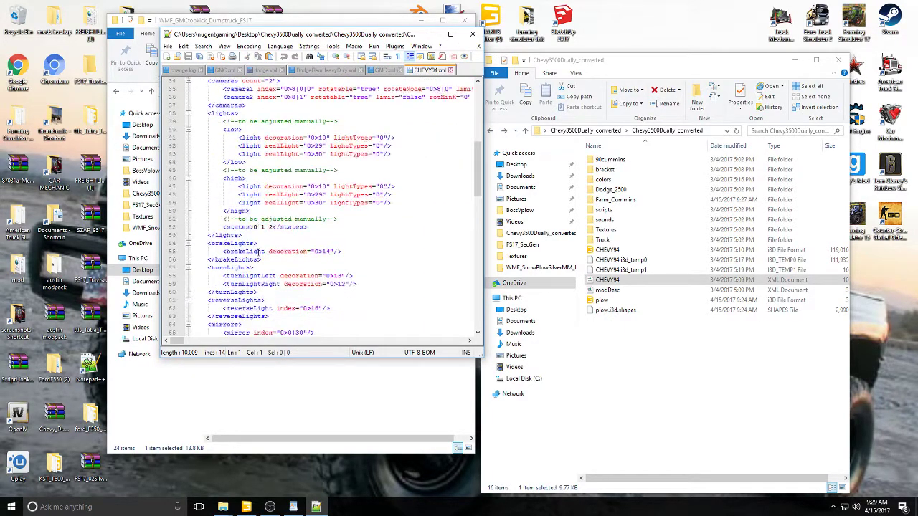
pyautogui.click(274, 269)
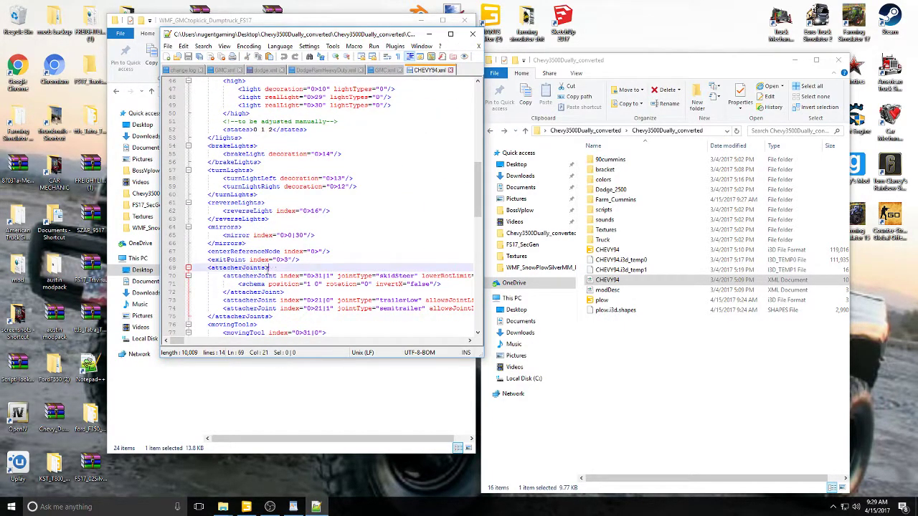
pyautogui.press('Return')
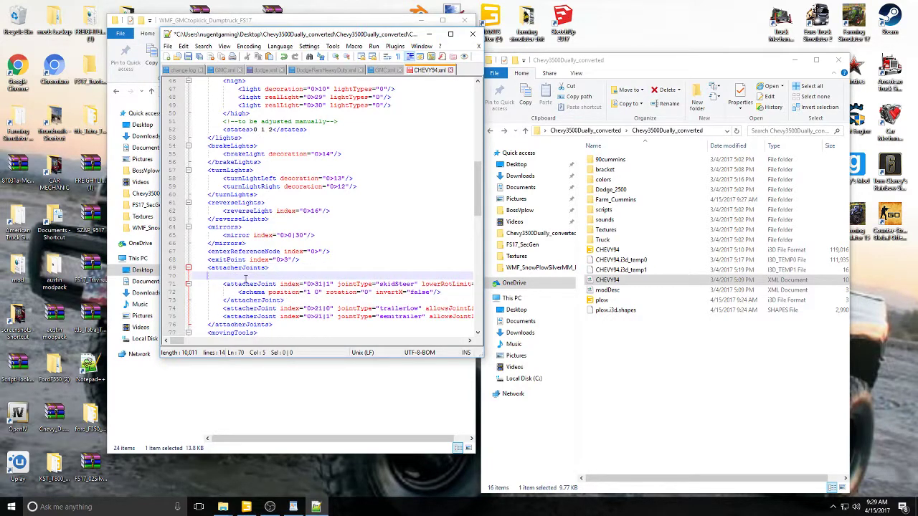
pyautogui.rightClick(225, 276)
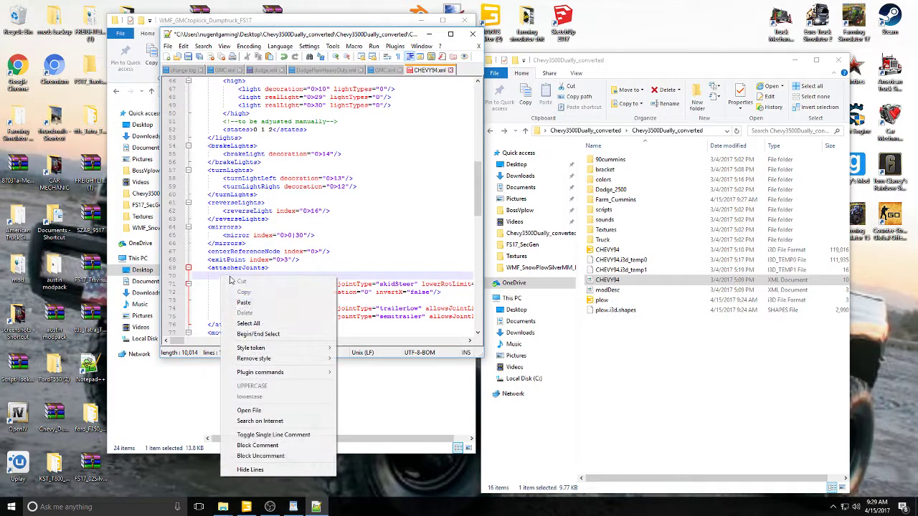
pyautogui.click(251, 306)
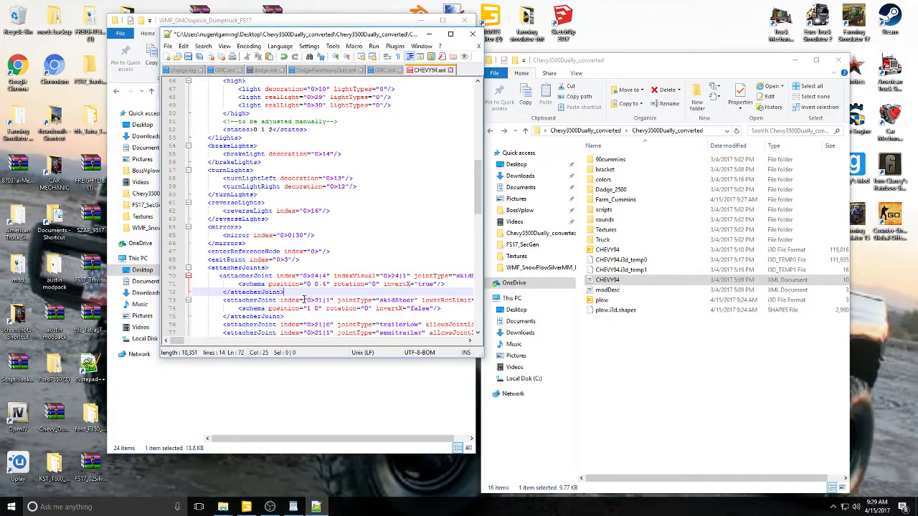
# - Clear the pasted attacherJoint's index value, copy the selected attacherJoint's Index Path from GIANTS Editor, and return to CHEVY94.xml in Notepad++
pyautogui.click(314, 276)
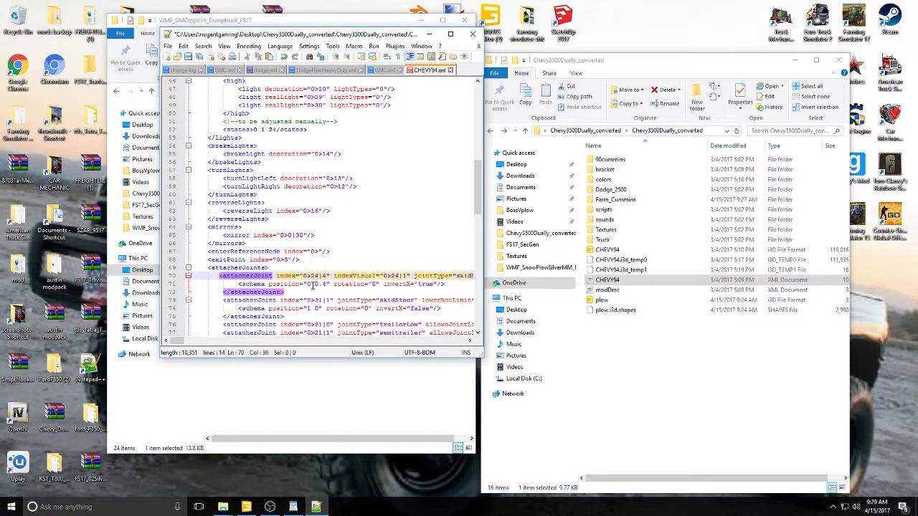
pyautogui.press('BackSpace')
pyautogui.press('BackSpace')
pyautogui.press('BackSpace')
pyautogui.press('BackSpace')
pyautogui.press('BackSpace')
pyautogui.press('BackSpace')
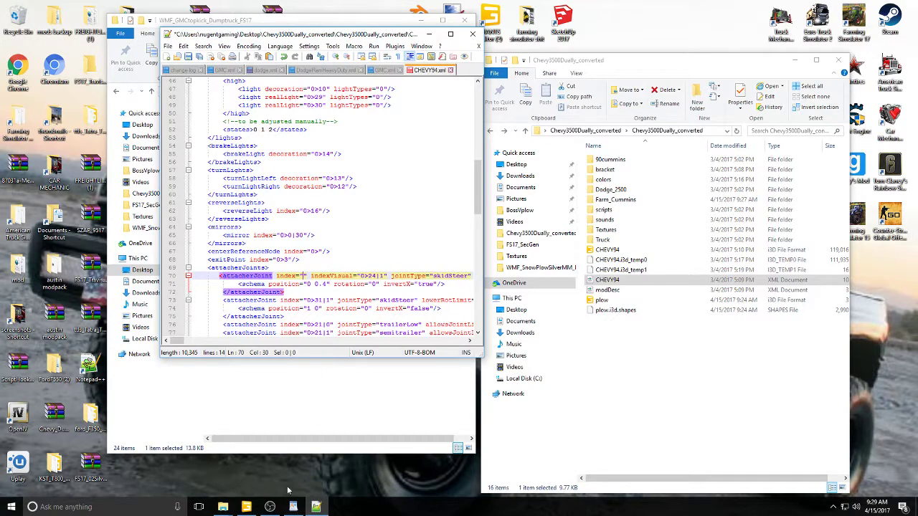
pyautogui.click(269, 507)
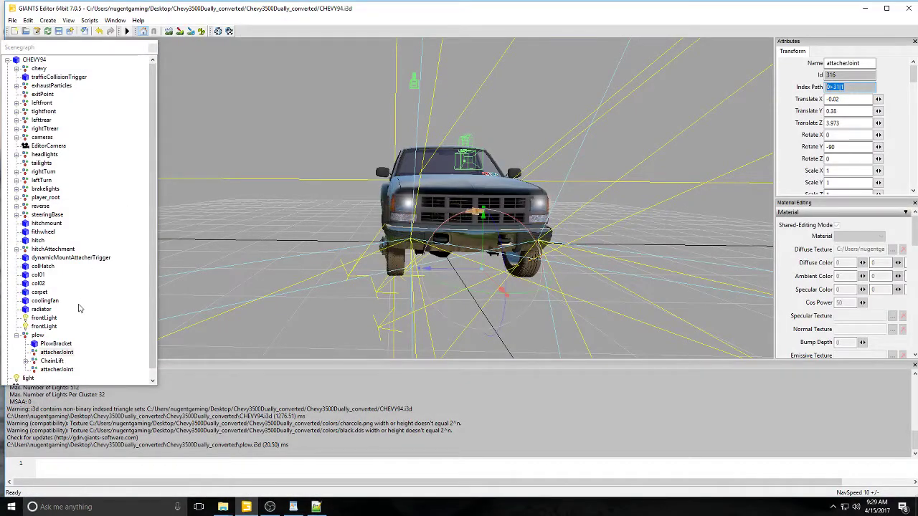
pyautogui.rightClick(831, 86)
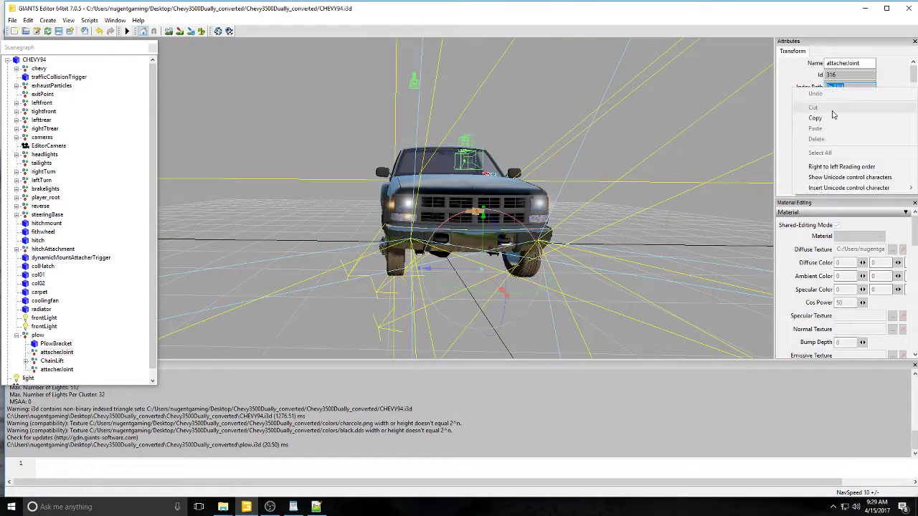
pyautogui.click(822, 118)
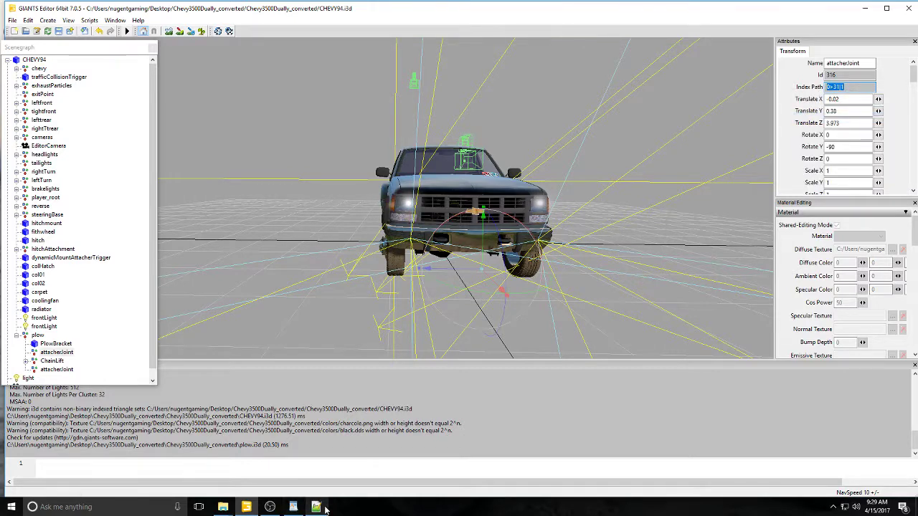
pyautogui.moveTo(317, 507)
pyautogui.click(331, 453)
pyautogui.rightClick(303, 284)
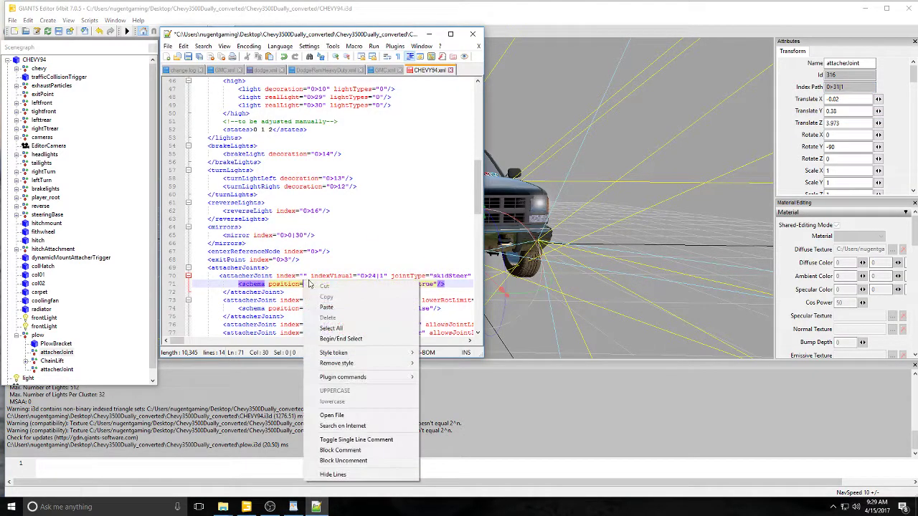
pyautogui.click(324, 304)
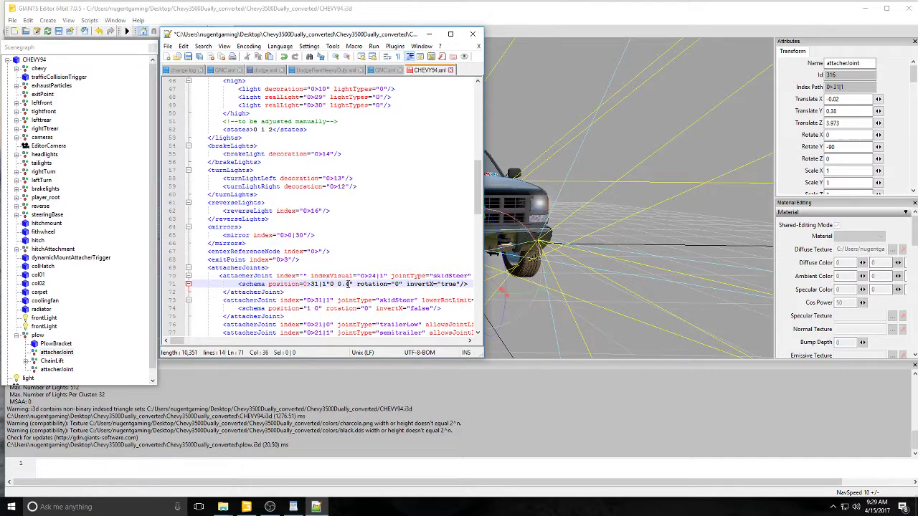
pyautogui.click(184, 46)
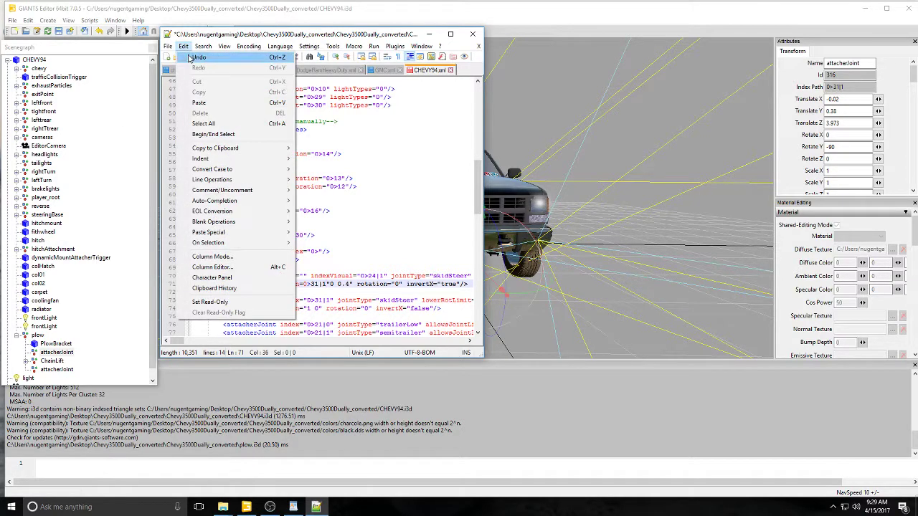
pyautogui.click(202, 58)
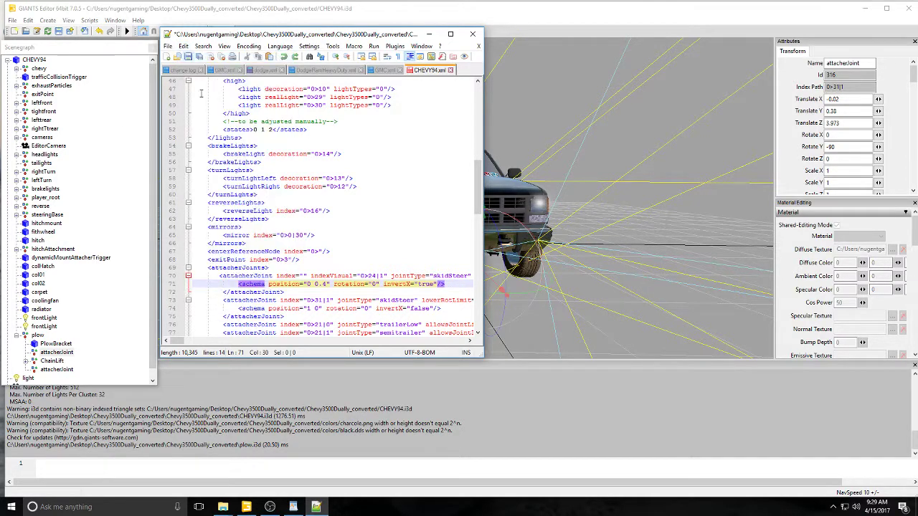
# - Set both the index and the indexVisual of the pasted attacherJoint in CHEVY94.xml to 0>31|1 using the copied path
pyautogui.click(303, 276)
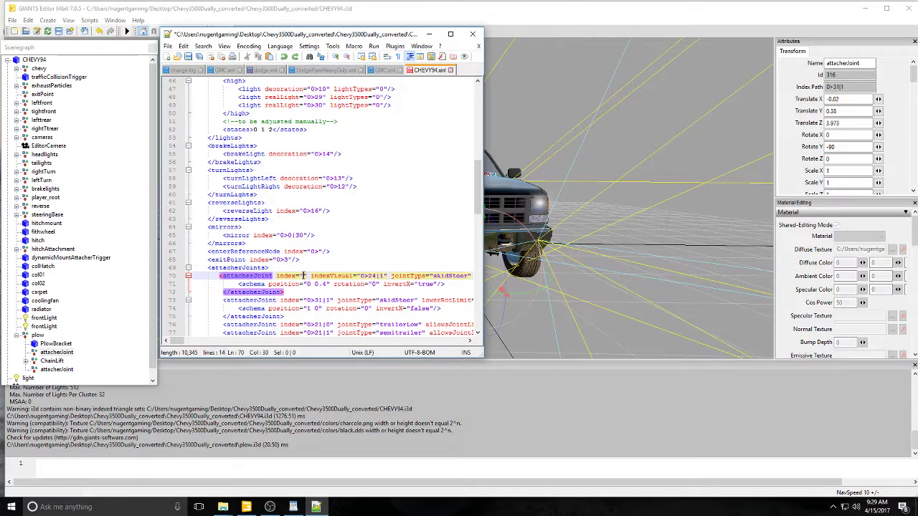
pyautogui.rightClick(304, 277)
pyautogui.click(326, 303)
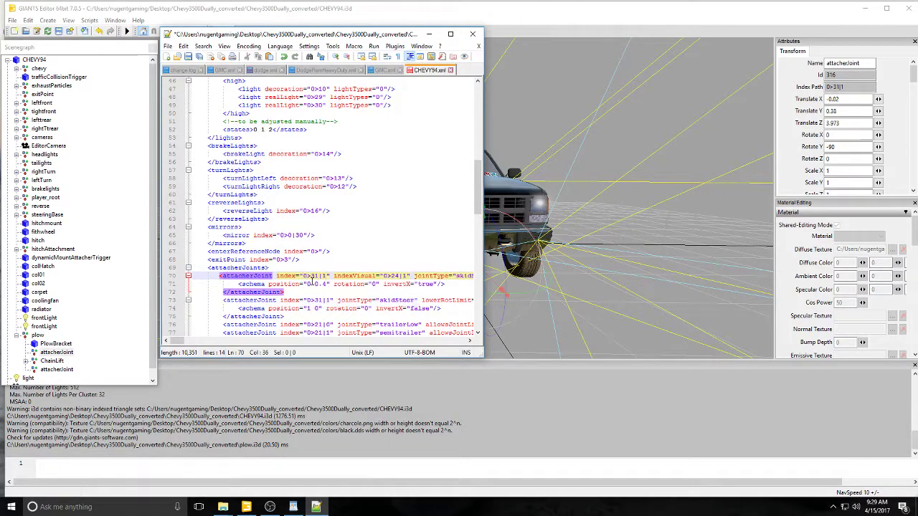
pyautogui.moveTo(405, 275); pyautogui.dragTo(383, 276)
pyautogui.press('Delete')
pyautogui.rightClick(384, 275)
pyautogui.click(407, 304)
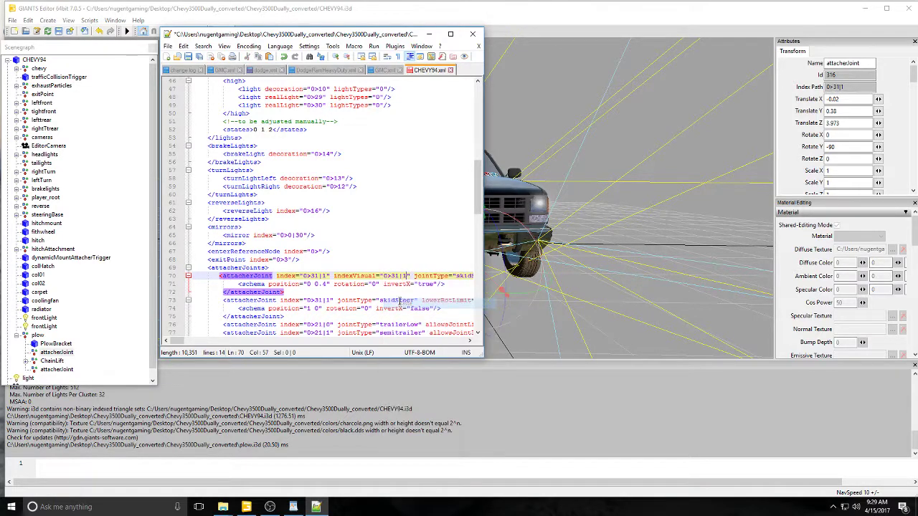
# - Switch to WordPad and replace the note with "when u put in the index paths it should work"
pyautogui.click(293, 507)
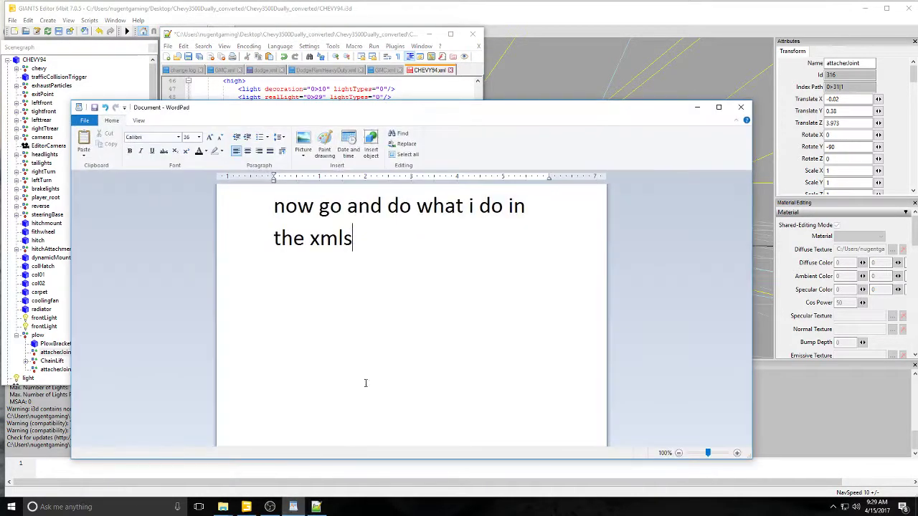
pyautogui.press('BackSpace')
pyautogui.press('BackSpace')
pyautogui.press('BackSpace')
pyautogui.press('BackSpace')
pyautogui.press('BackSpace')
pyautogui.press('BackSpace')
pyautogui.press('BackSpace')
pyautogui.press('BackSpace')
pyautogui.press('BackSpace')
pyautogui.press('BackSpace')
pyautogui.press('BackSpace')
pyautogui.press('BackSpace')
pyautogui.press('BackSpace')
pyautogui.press('BackSpace')
pyautogui.press('BackSpace')
pyautogui.press('BackSpace')
pyautogui.press('BackSpace')
pyautogui.press('BackSpace')
pyautogui.press('BackSpace')
pyautogui.press('BackSpace')
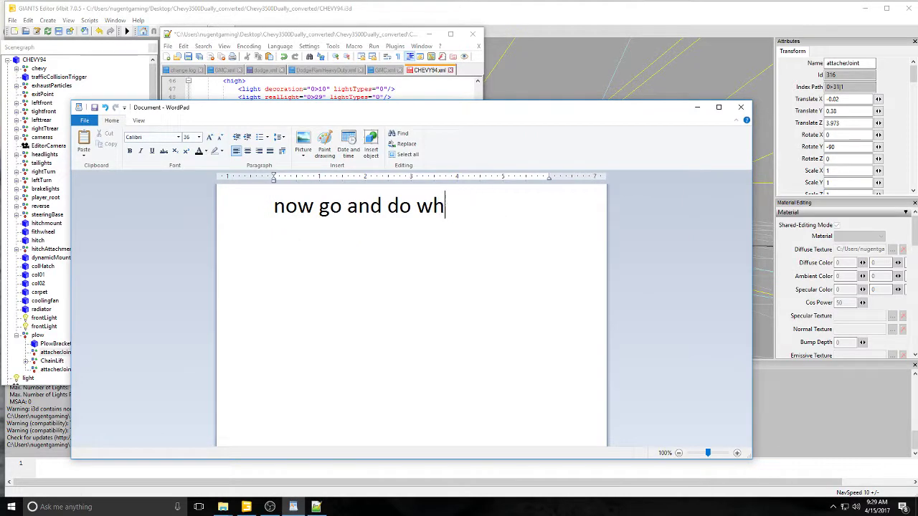
pyautogui.write('when')
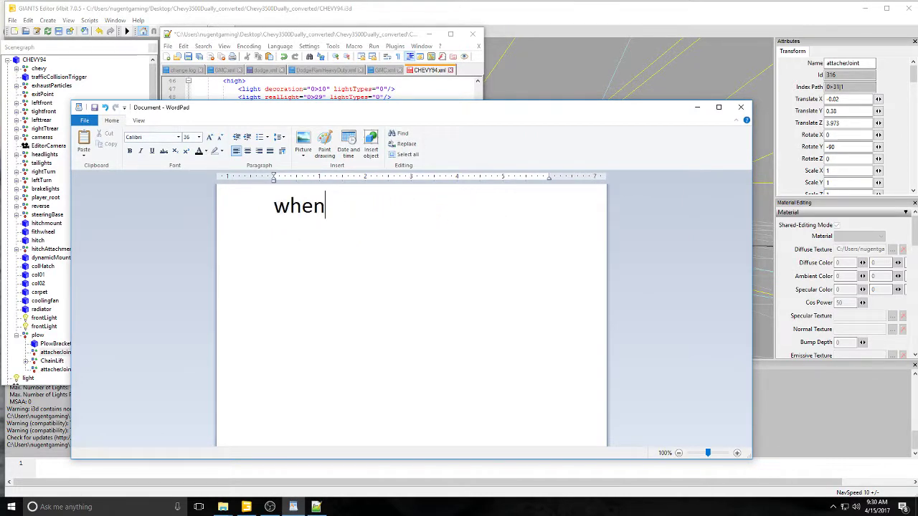
pyautogui.write(' i')
pyautogui.press('BackSpace')
pyautogui.write('u put in the ')
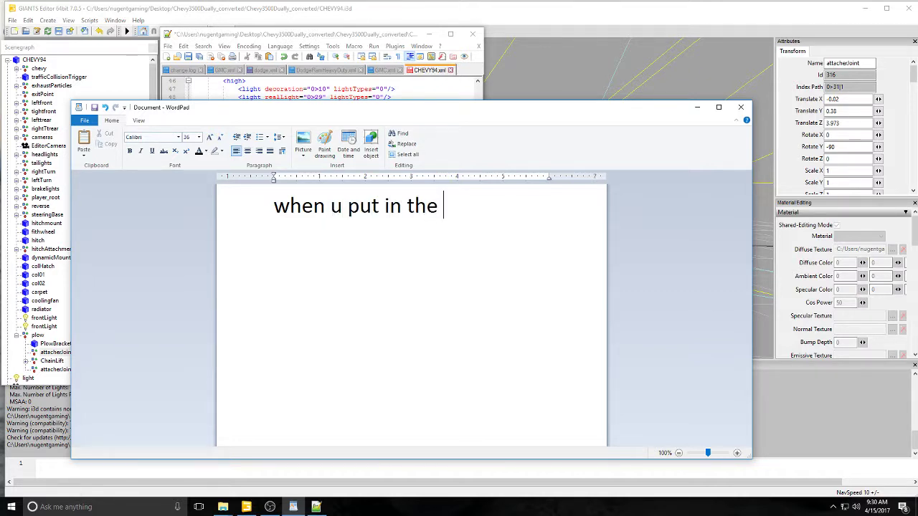
pyautogui.write('index')
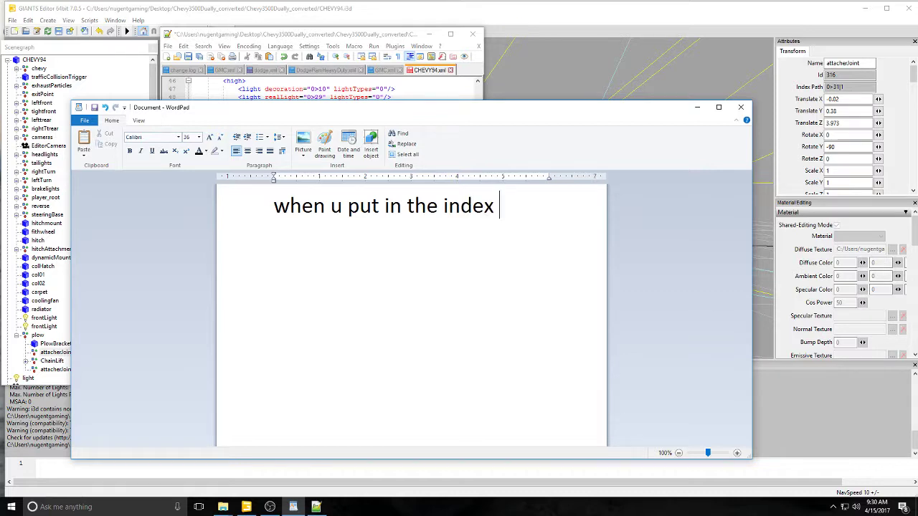
pyautogui.write(' paths ')
pyautogui.write('it ')
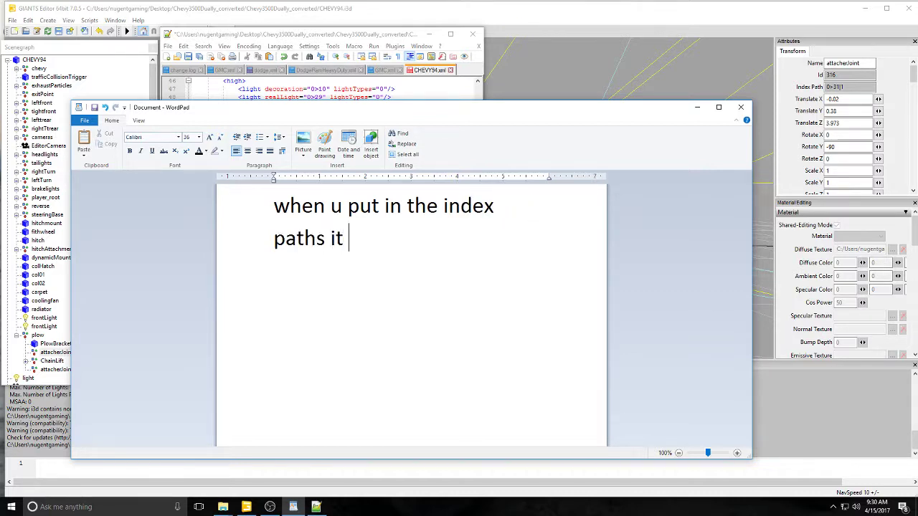
pyautogui.write('should work')
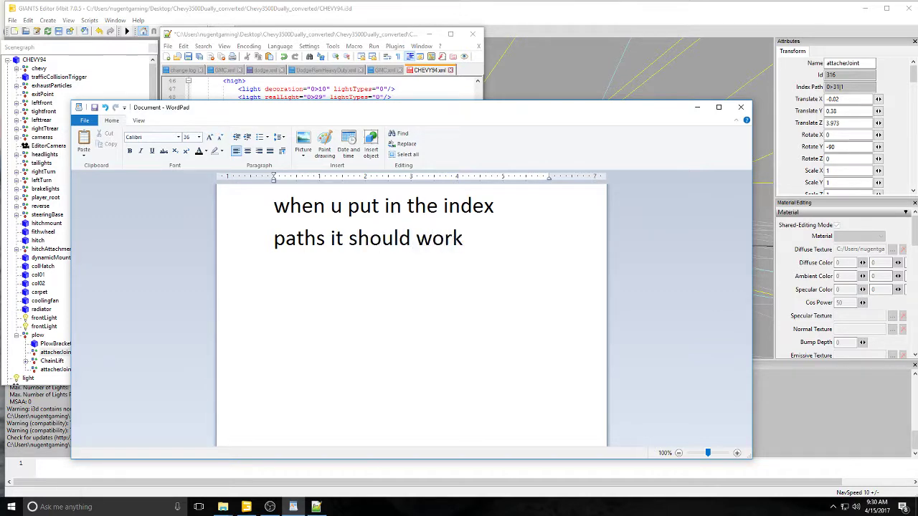
# - Close Notepad++ and import the back rack i3d file from the Farm_Cummins folder into the GIANTS Editor scene
pyautogui.click(697, 108)
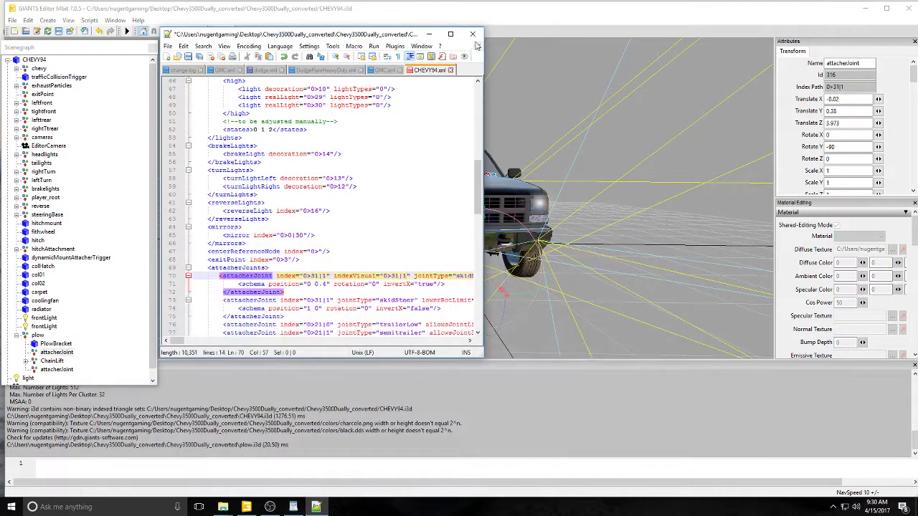
pyautogui.click(473, 34)
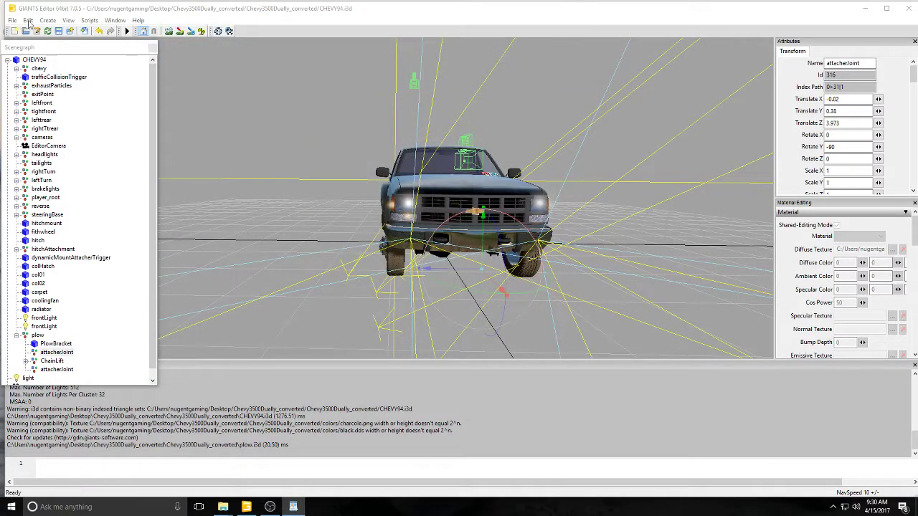
pyautogui.click(12, 20)
pyautogui.click(29, 122)
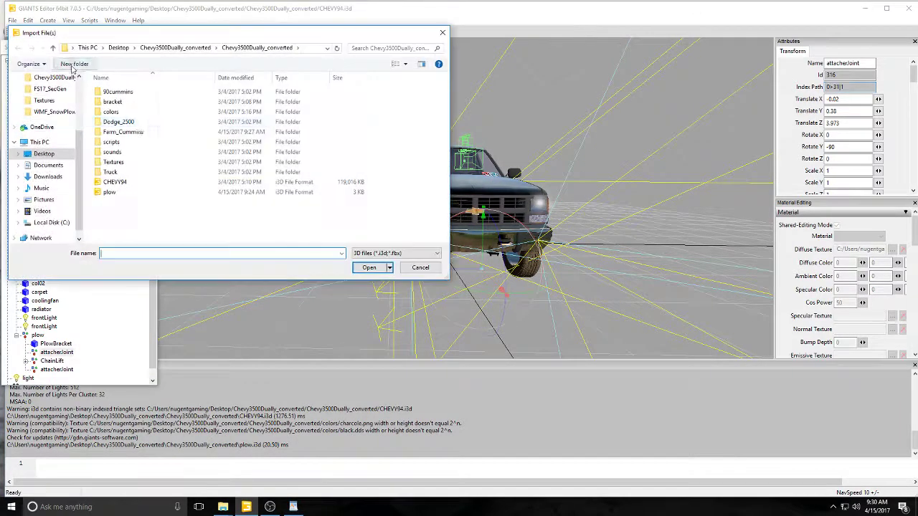
pyautogui.click(120, 141)
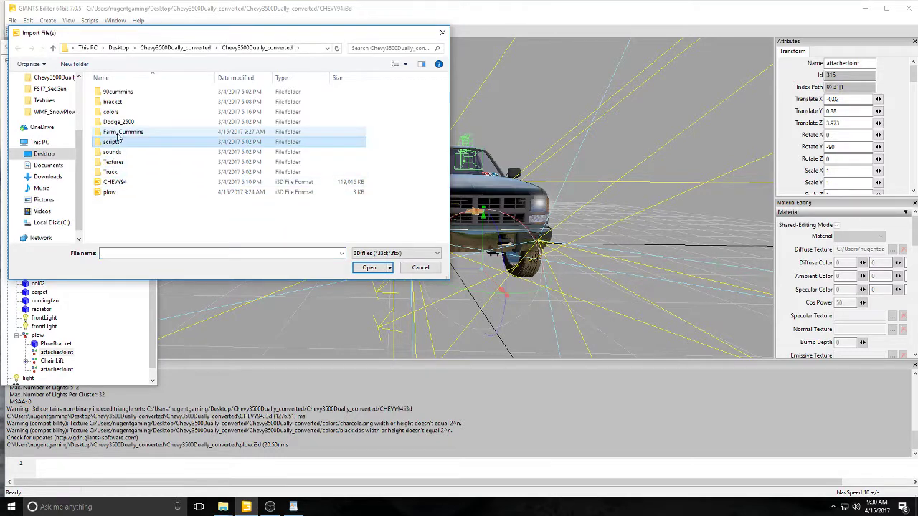
pyautogui.doubleClick(118, 133)
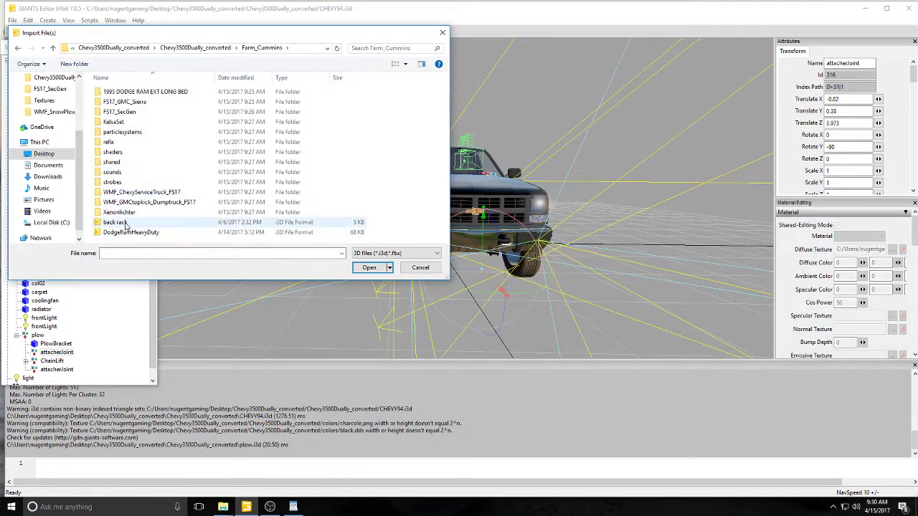
pyautogui.doubleClick(126, 225)
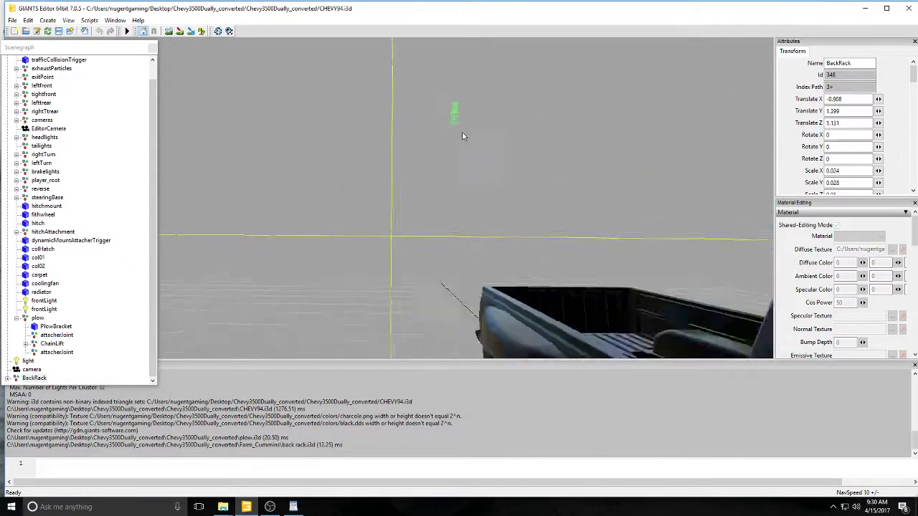
# - Move the imported BackRack against the rear of the cab, to about Translate Y 1.436 and Translate Z 0.849
pyautogui.keyDown('alt'); pyautogui.moveTo(463, 136); pyautogui.dragTo(620, 193); pyautogui.keyUp('alt')
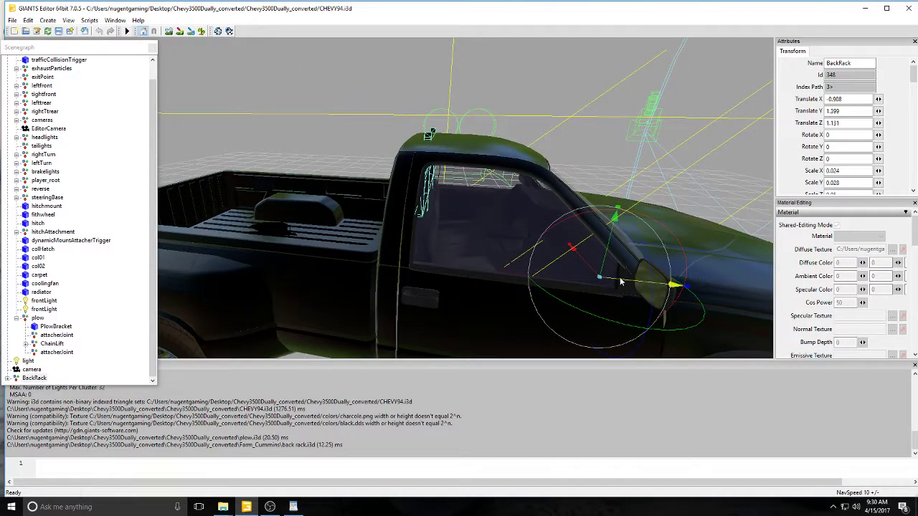
pyautogui.moveTo(621, 282); pyautogui.dragTo(617, 260)
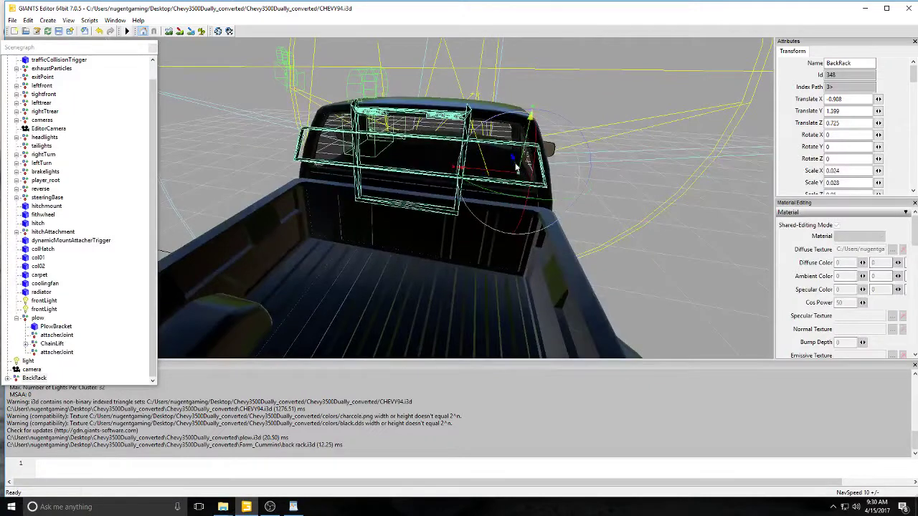
pyautogui.moveTo(517, 166)
pyautogui.mouseDown()
pyautogui.moveTo(519, 138)
pyautogui.moveTo(515, 156)
pyautogui.mouseUp()
pyautogui.click(504, 94)
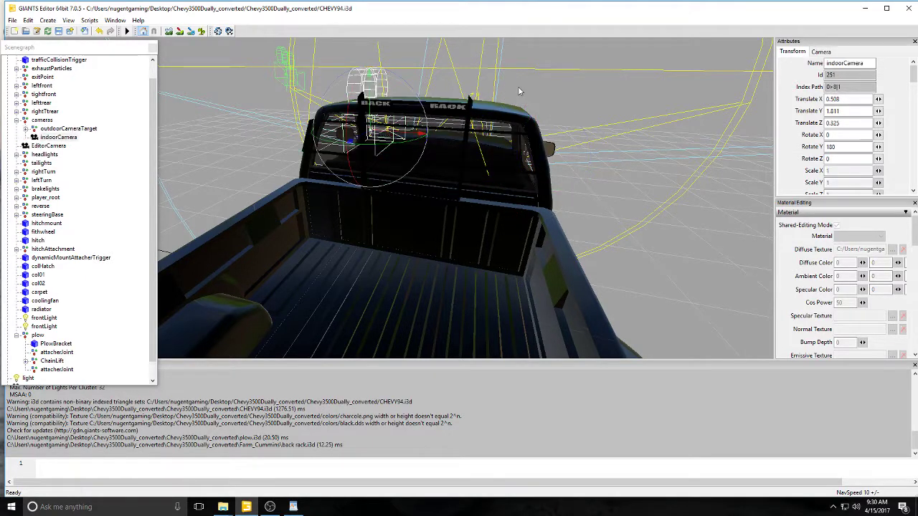
pyautogui.keyDown('alt'); pyautogui.moveTo(518, 90); pyautogui.dragTo(570, 90); pyautogui.keyUp('alt')
pyautogui.moveTo(569, 90); pyautogui.dragTo(529, 95, button='middle')
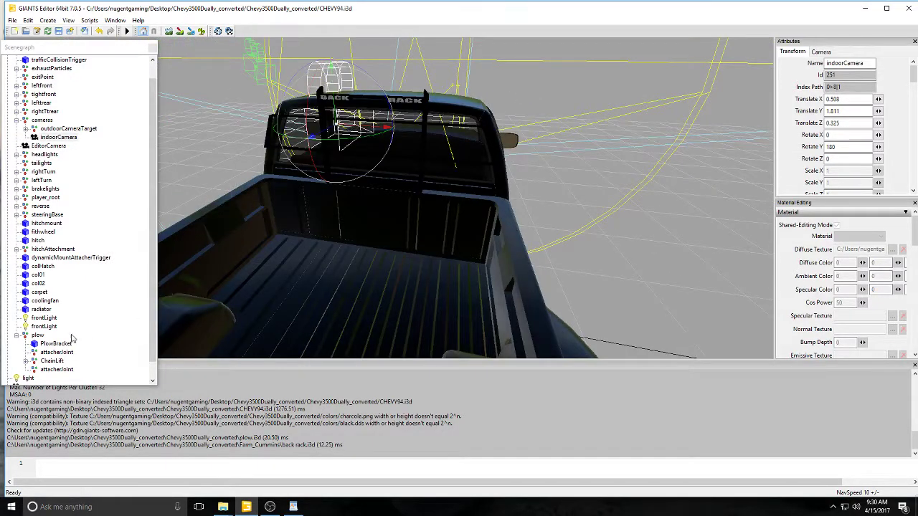
# - Move the top-level BackRack group into CHEVY94 by pasting a copy there and deleting the original
pyautogui.scroll(-1, 77, 327)
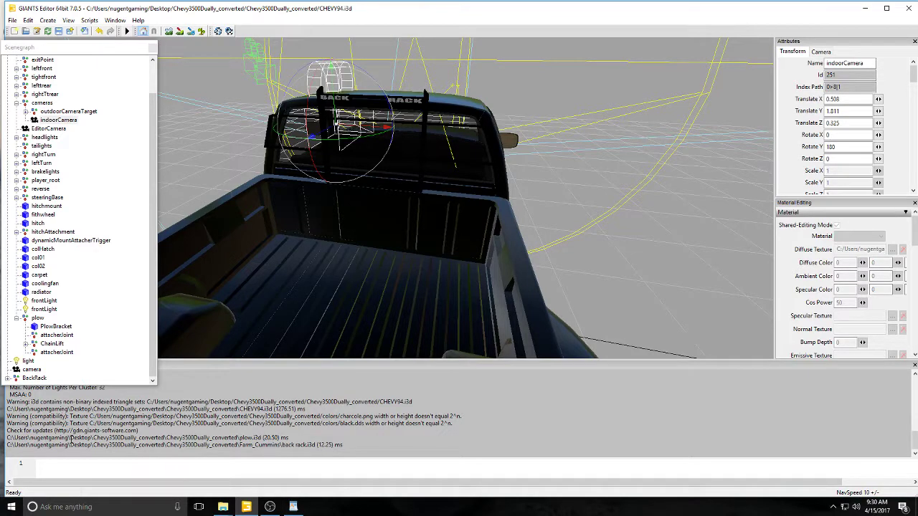
pyautogui.click(36, 379)
pyautogui.click(28, 20)
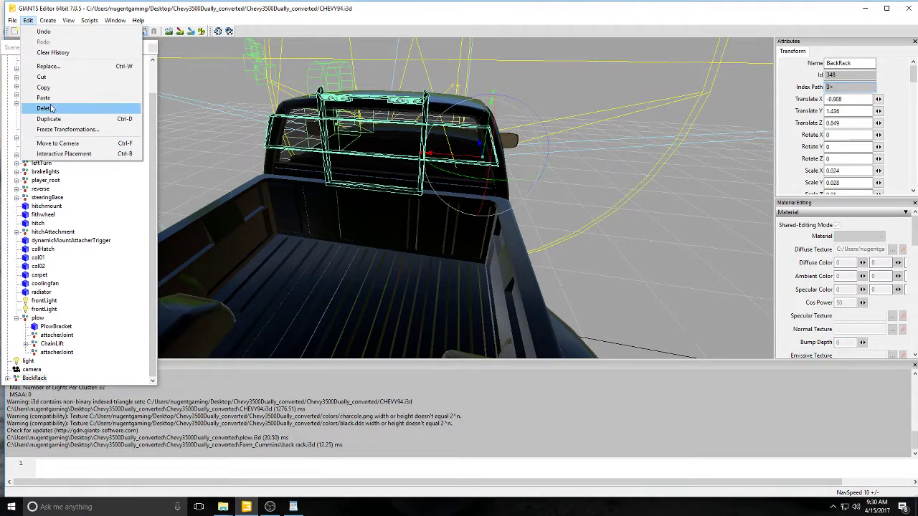
pyautogui.click(45, 89)
pyautogui.scroll(2, 41, 80)
pyautogui.click(33, 61)
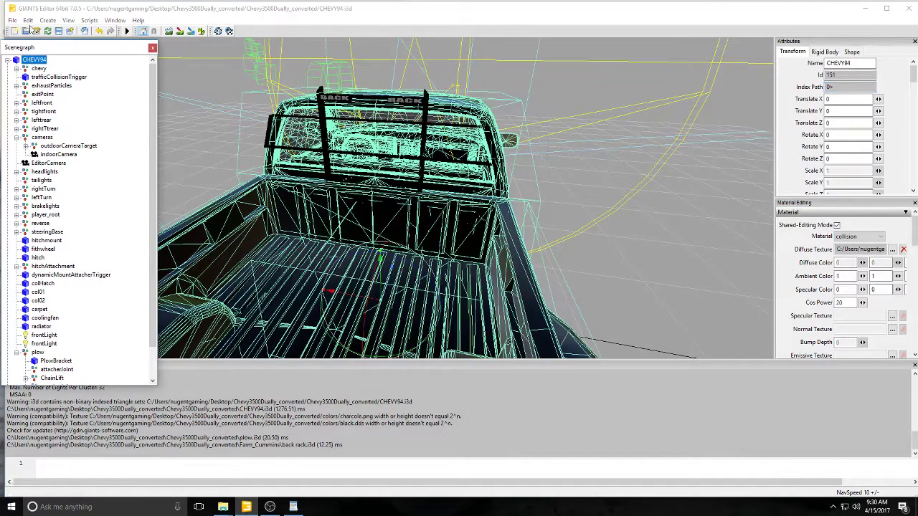
pyautogui.click(28, 20)
pyautogui.click(45, 98)
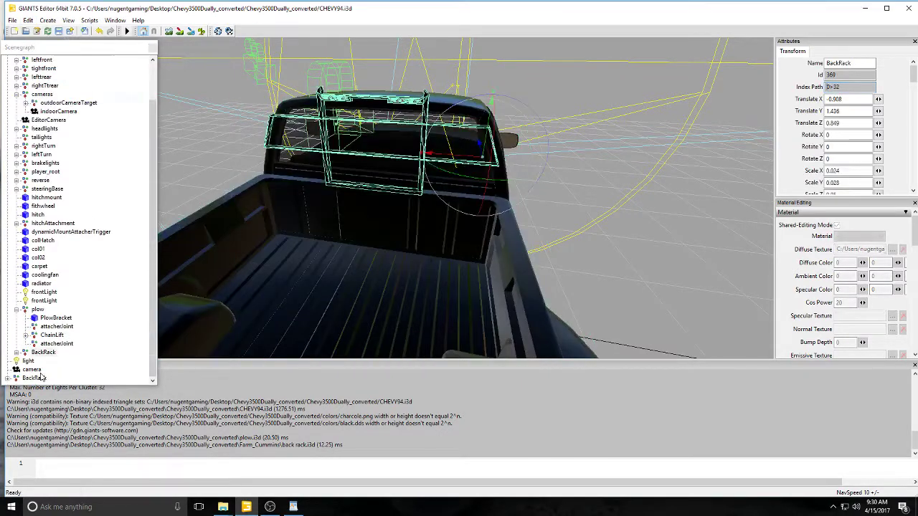
pyautogui.click(28, 20)
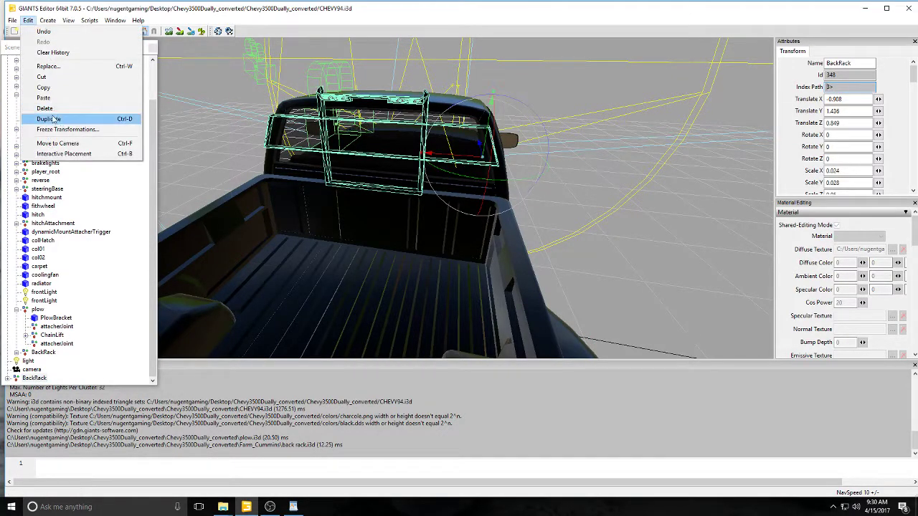
pyautogui.click(45, 108)
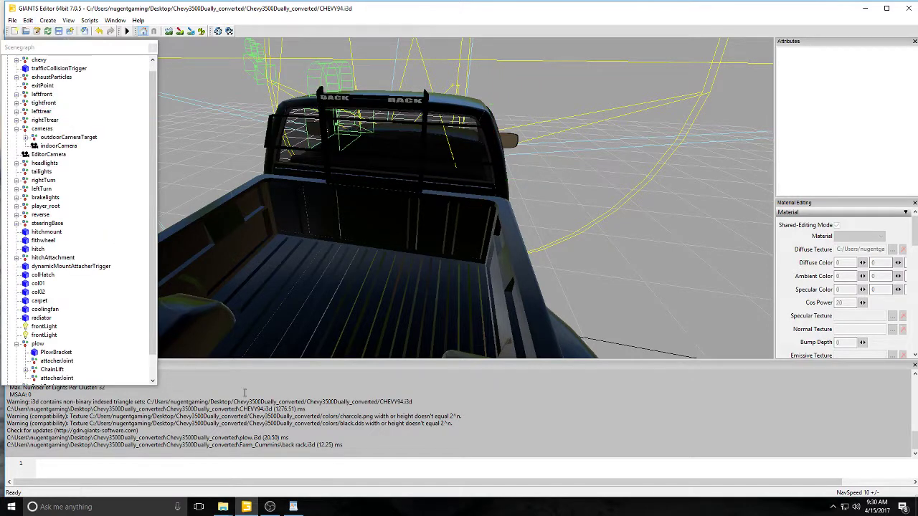
# - Switch to WordPad and replace the note with "you canget the backrack from the unknown modding white 2016 gmc"
pyautogui.click(293, 507)
pyautogui.moveTo(466, 240); pyautogui.dragTo(276, 215)
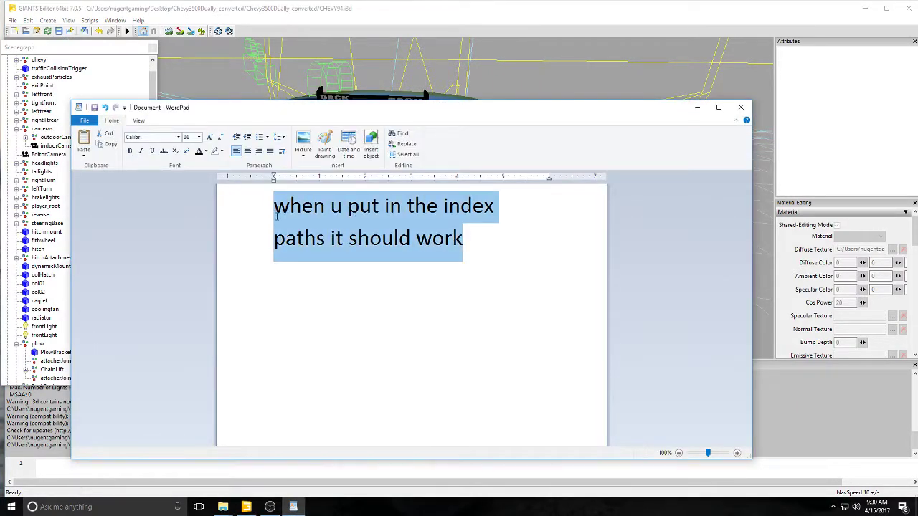
pyautogui.press('BackSpace')
pyautogui.write('y')
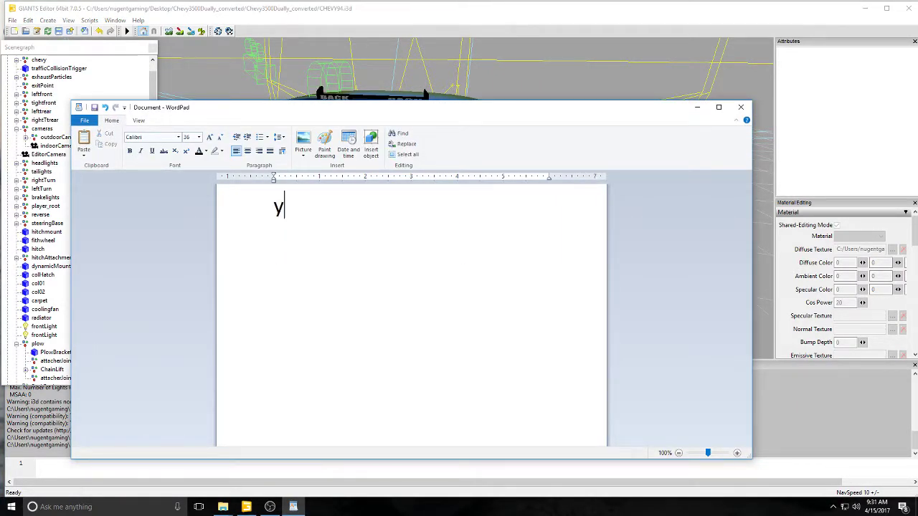
pyautogui.write('ou canget the backr')
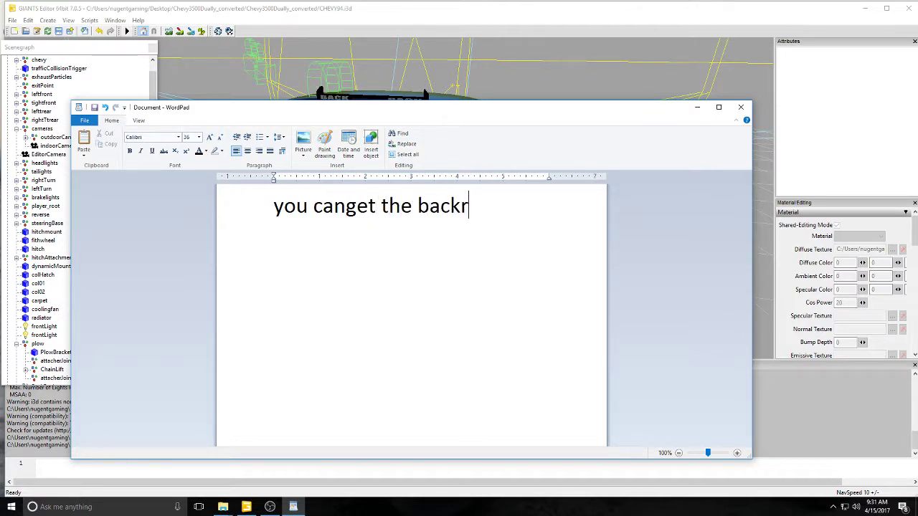
pyautogui.write('ack from ')
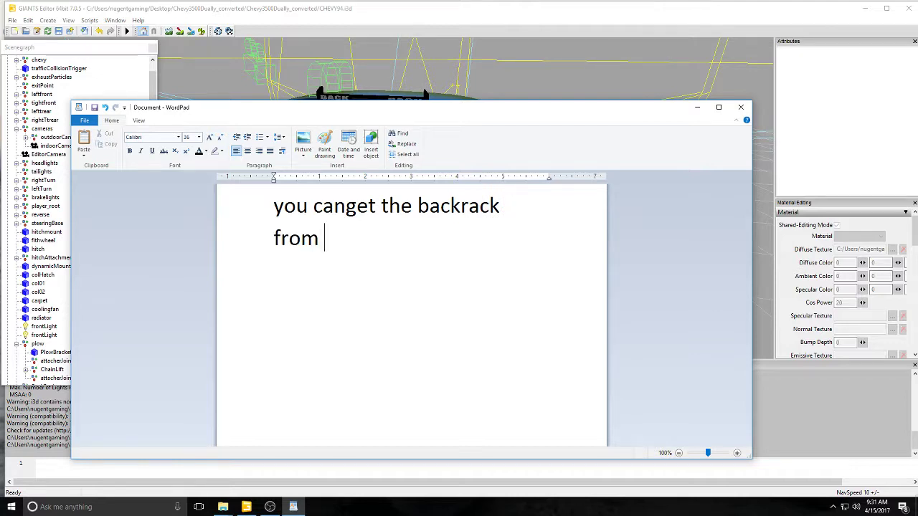
pyautogui.write('the unknow')
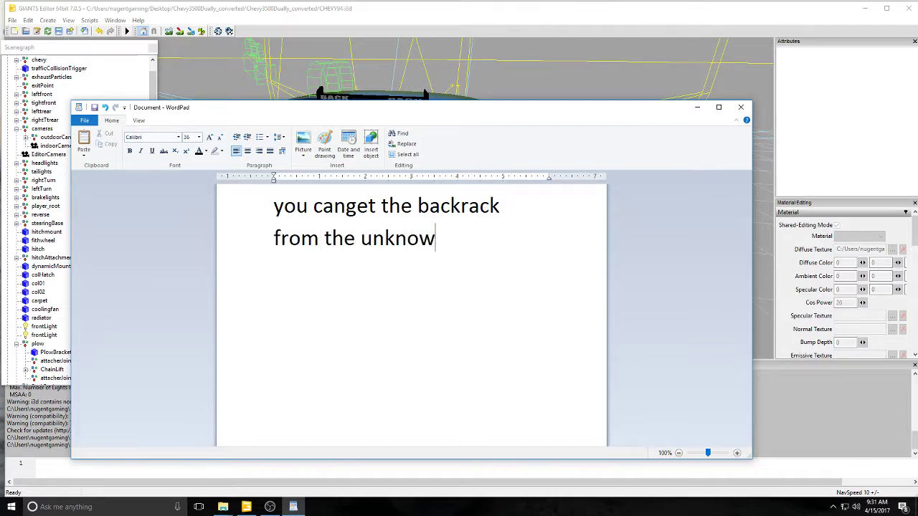
pyautogui.write('n moddi')
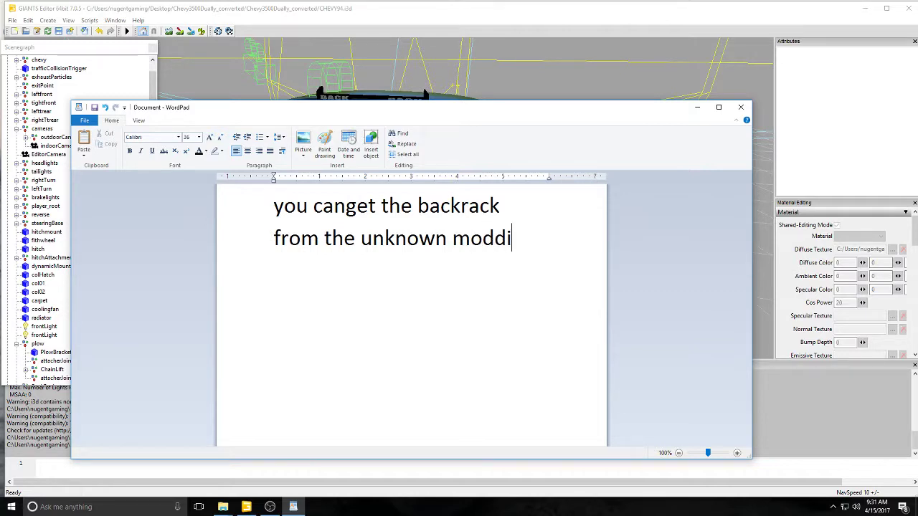
pyautogui.write('ng white 2')
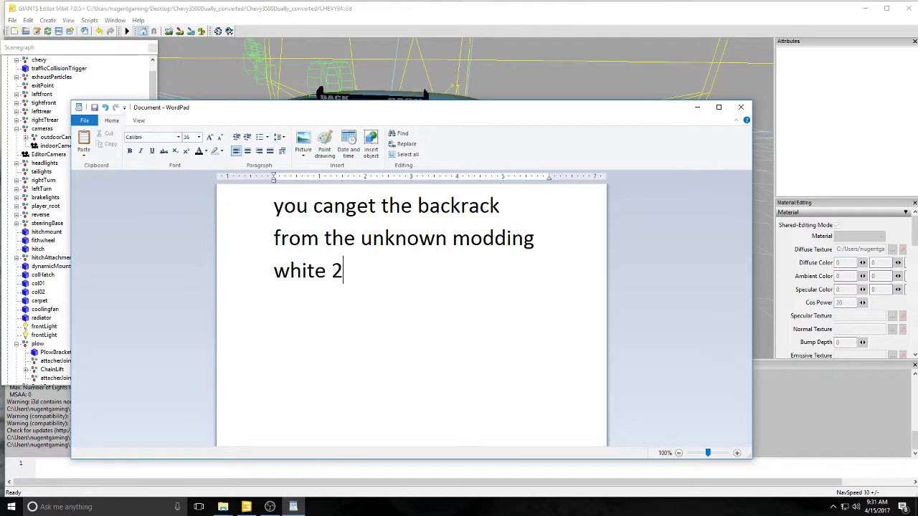
pyautogui.write('016 gmc')
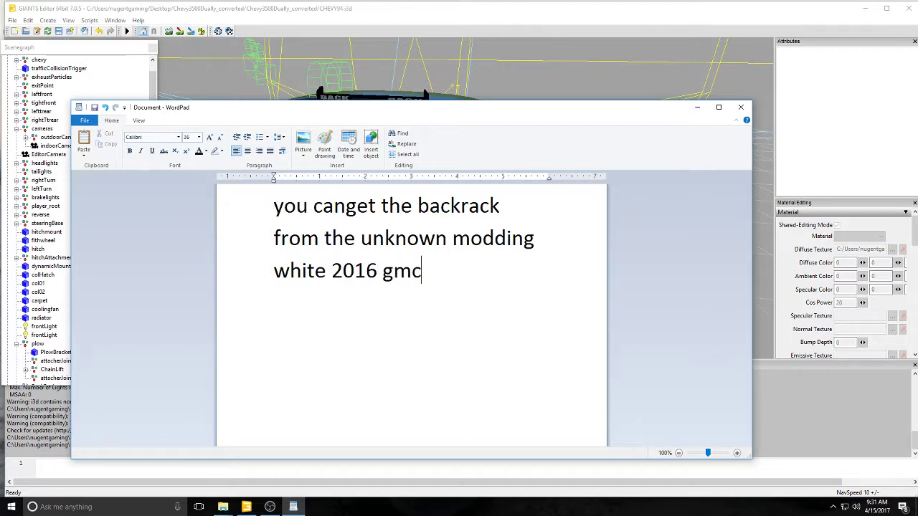
# - Replace the note with "can get the lights of wood medow farms truck and led light bar off a a gmc 1500 on modhub"
pyautogui.press('BackSpace')
pyautogui.press('BackSpace')
pyautogui.press('BackSpace')
pyautogui.press('BackSpace')
pyautogui.press('BackSpace')
pyautogui.press('BackSpace')
pyautogui.press('BackSpace')
pyautogui.press('BackSpace')
pyautogui.press('BackSpace')
pyautogui.press('BackSpace')
pyautogui.press('BackSpace')
pyautogui.press('BackSpace')
pyautogui.press('BackSpace')
pyautogui.press('BackSpace')
pyautogui.press('BackSpace')
pyautogui.press('BackSpace')
pyautogui.press('BackSpace')
pyautogui.press('BackSpace')
pyautogui.press('BackSpace')
pyautogui.press('BackSpace')
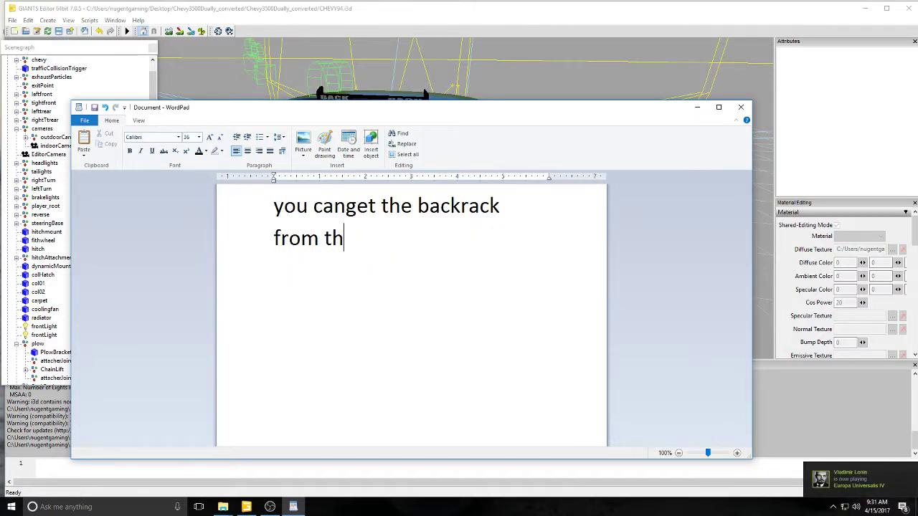
pyautogui.press('BackSpace')
pyautogui.press('BackSpace')
pyautogui.press('BackSpace')
pyautogui.press('BackSpace')
pyautogui.press('BackSpace')
pyautogui.press('BackSpace')
pyautogui.press('BackSpace')
pyautogui.press('BackSpace')
pyautogui.press('BackSpace')
pyautogui.press('BackSpace')
pyautogui.press('BackSpace')
pyautogui.press('BackSpace')
pyautogui.press('BackSpace')
pyautogui.press('BackSpace')
pyautogui.press('BackSpace')
pyautogui.press('BackSpace')
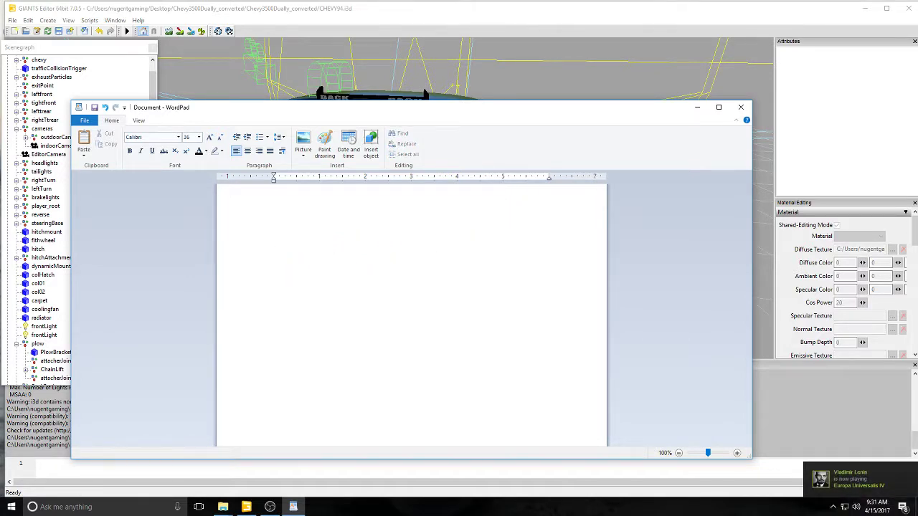
pyautogui.write('C')
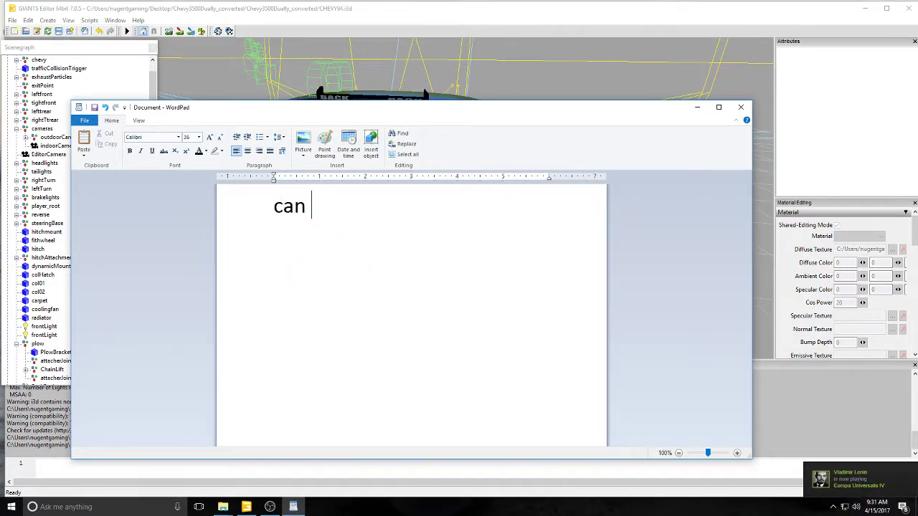
pyautogui.write('an get the lights')
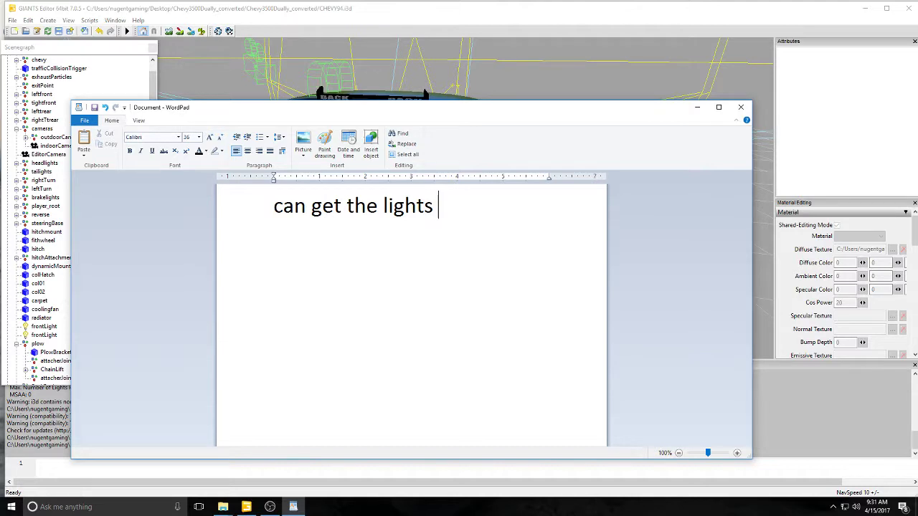
pyautogui.write('of woo')
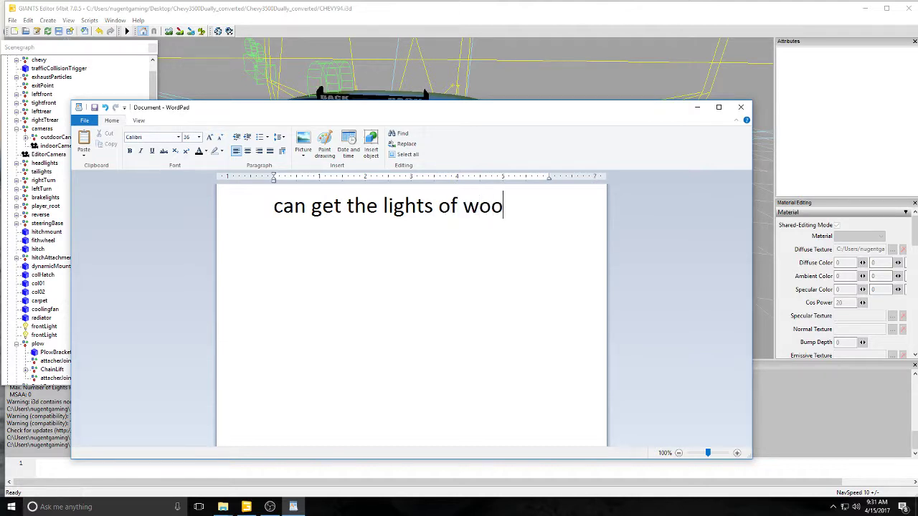
pyautogui.write('d medow')
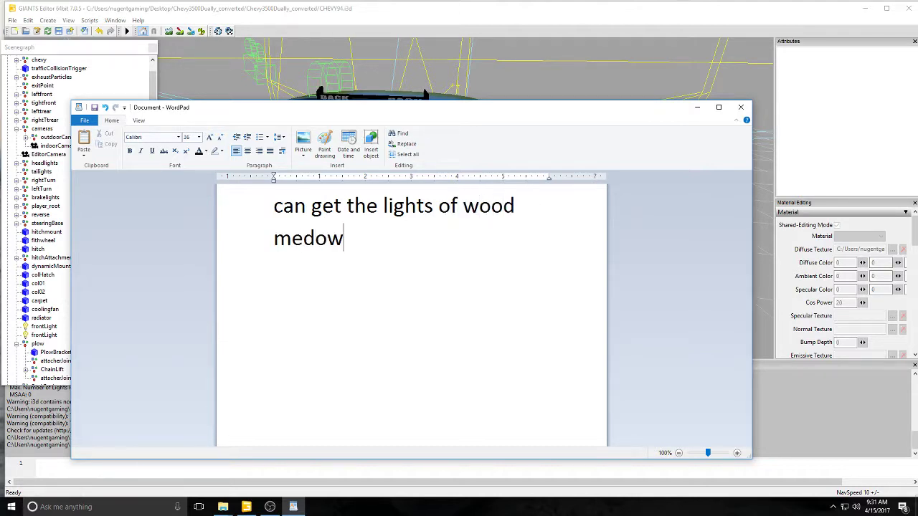
pyautogui.write(' farms t')
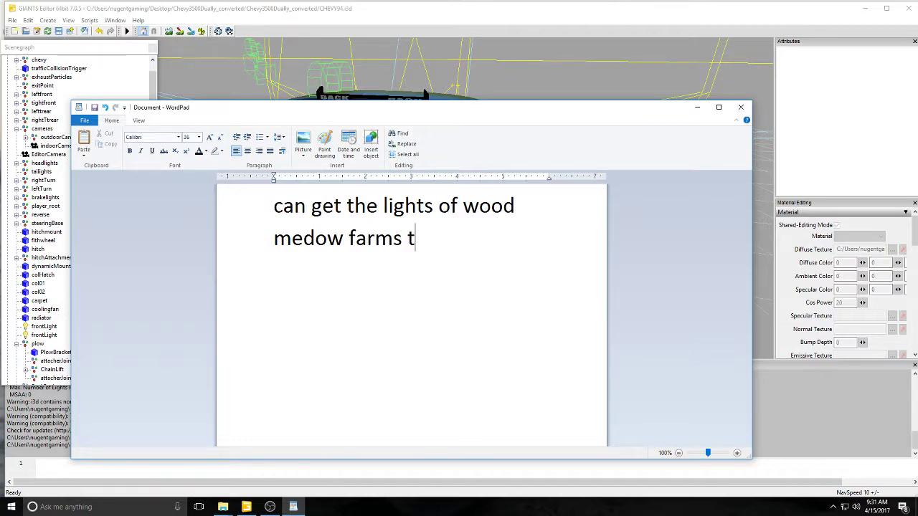
pyautogui.write('ruck and ')
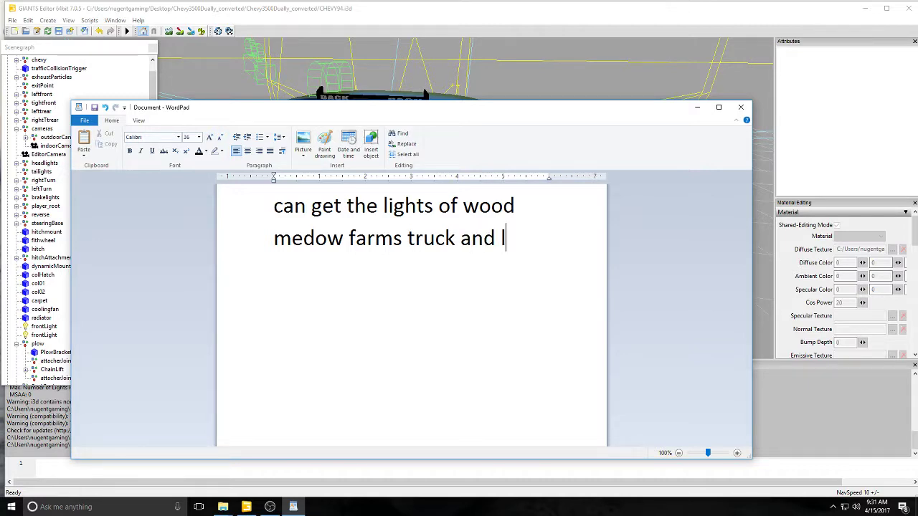
pyautogui.write('led light bar off a a gmc 1500 on modhub')
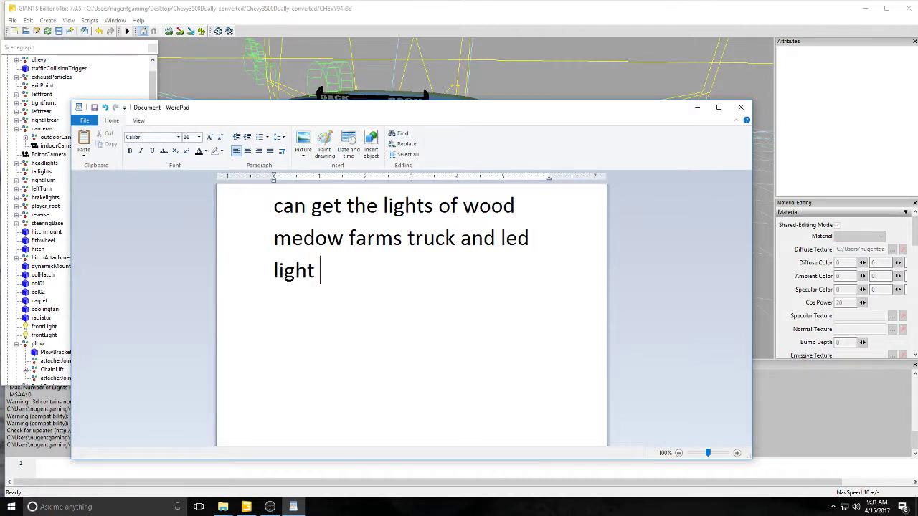
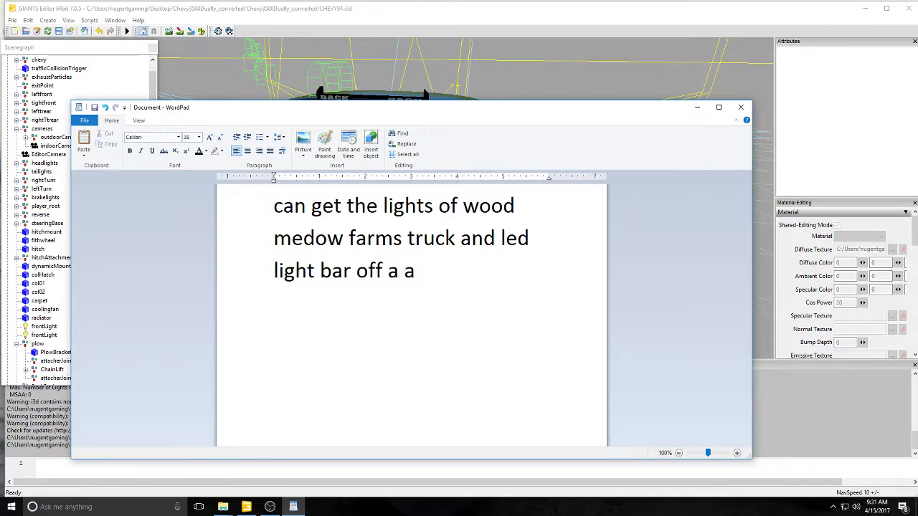
pyautogui.write('mc 1500 ')
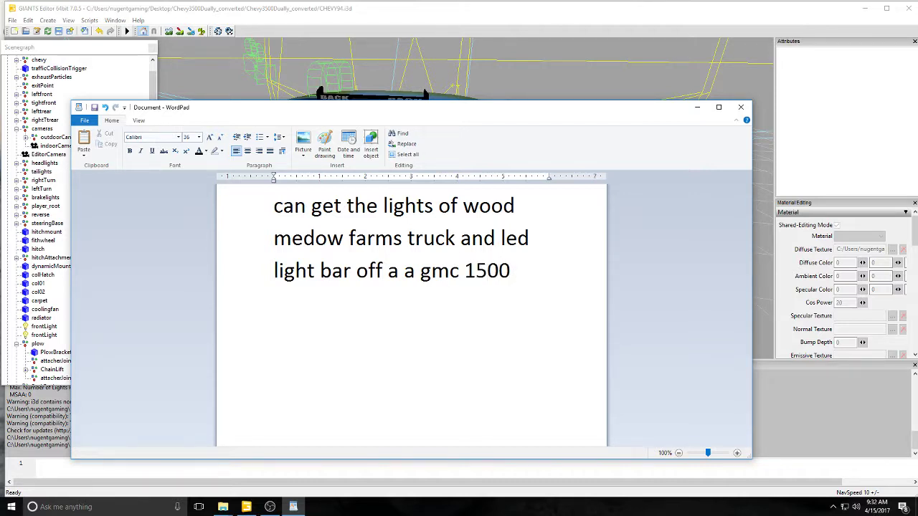
pyautogui.write('on m')
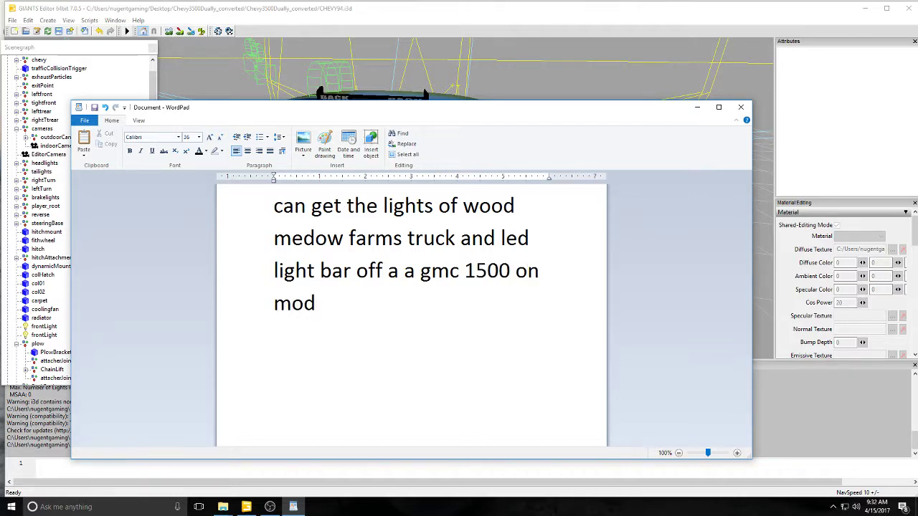
pyautogui.write('odhub')
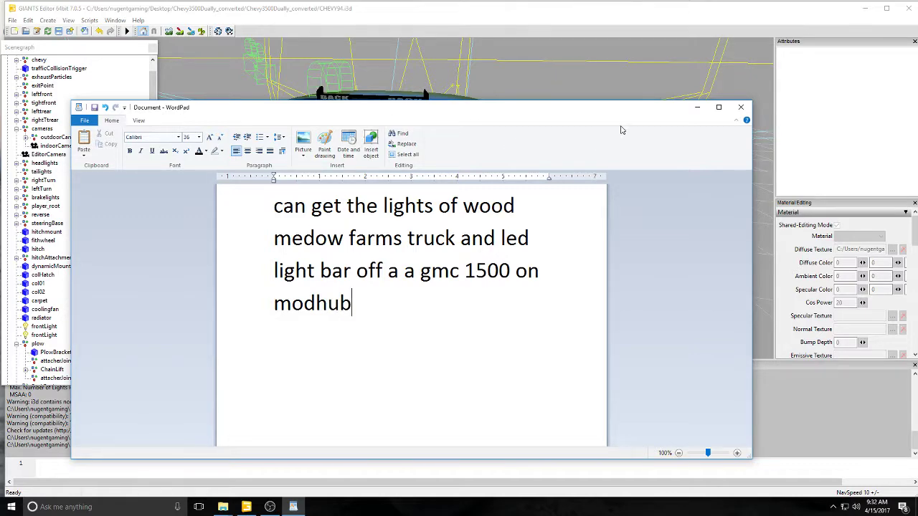
pyautogui.click(697, 109)
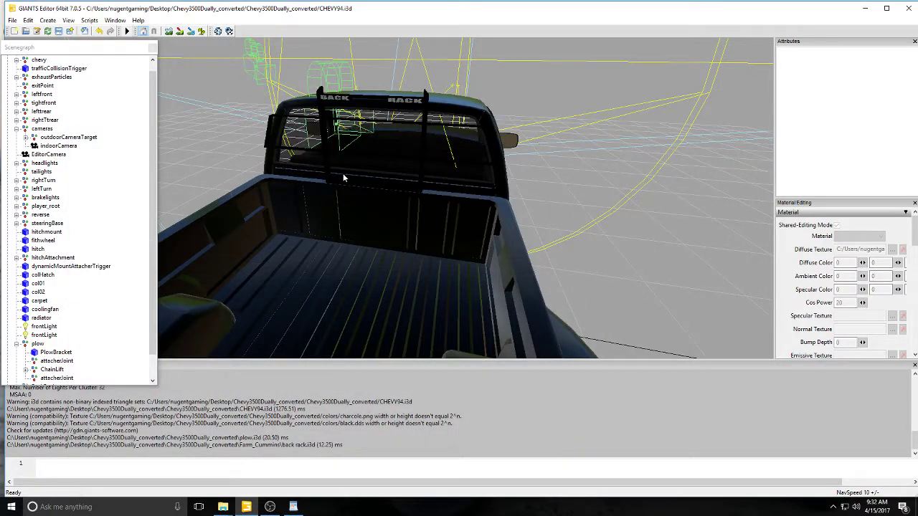
# - Switch back to GIANTS Editor and import the piQup i3d file from the FS17_GMC_Sierra folder
pyautogui.scroll(-1, 104, 337)
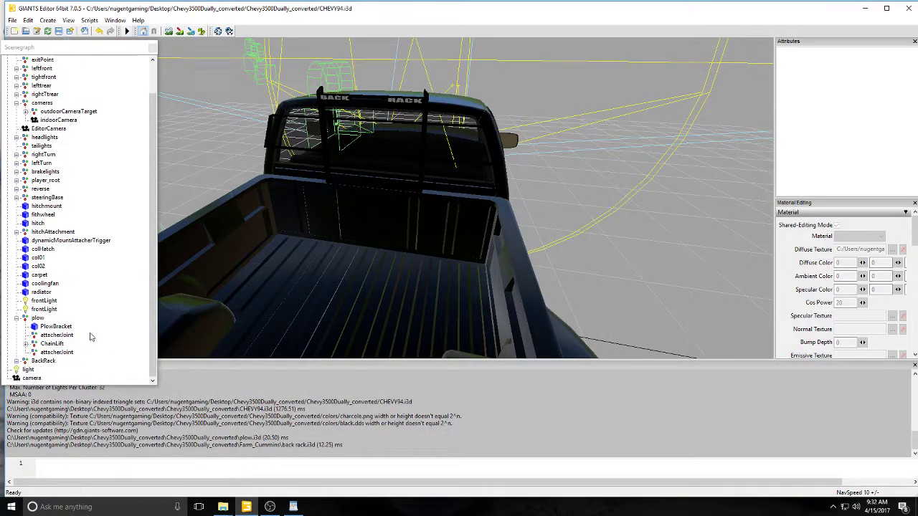
pyautogui.click(12, 20)
pyautogui.click(30, 122)
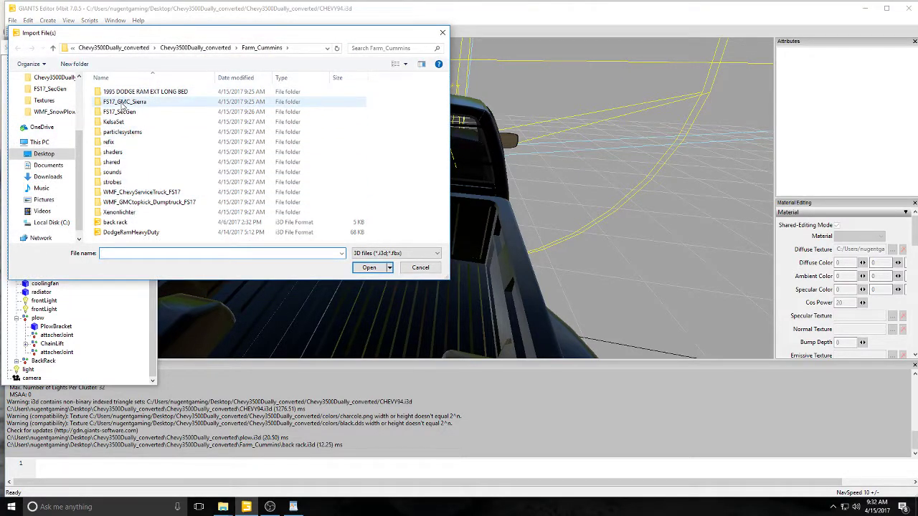
pyautogui.doubleClick(124, 103)
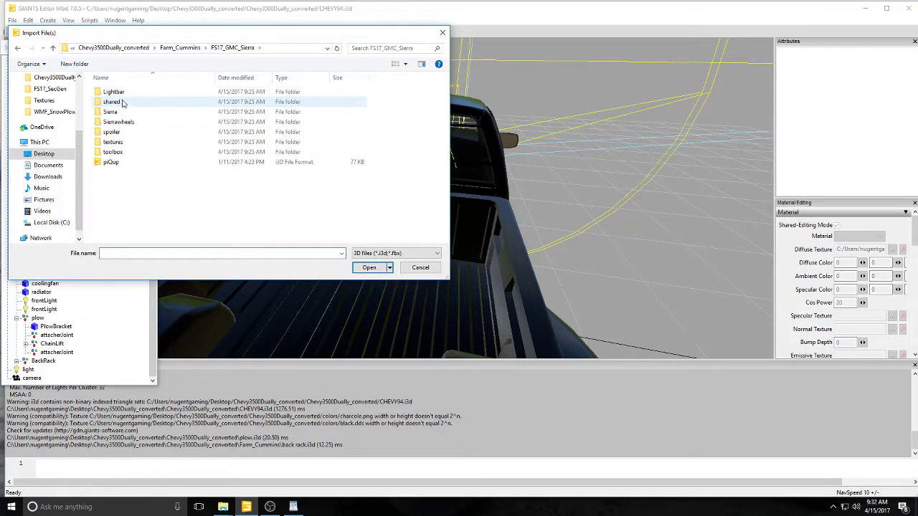
pyautogui.click(125, 162)
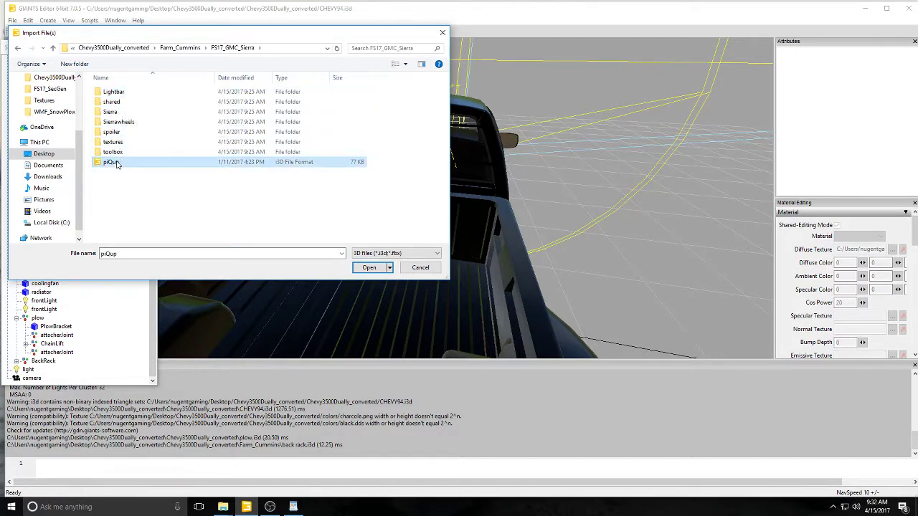
pyautogui.doubleClick(118, 164)
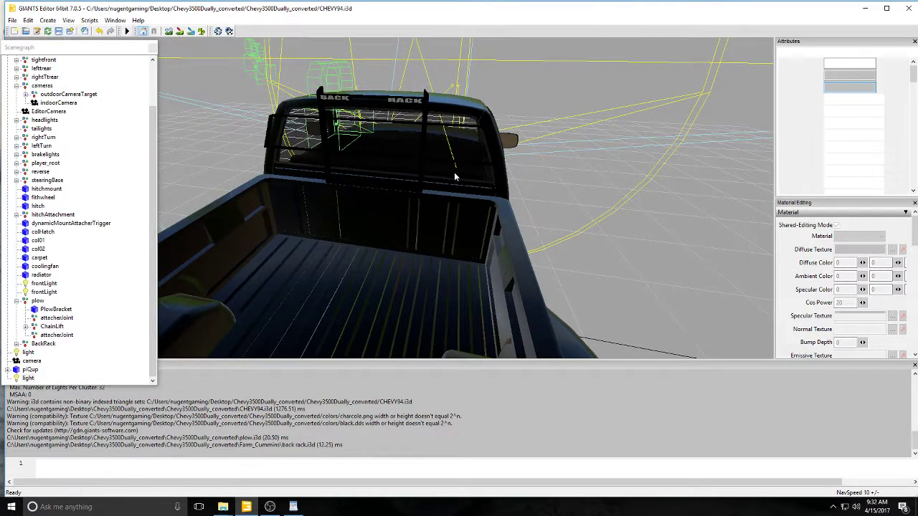
# - Move the imported piQup truck sideways, clear of the Chevy, to about Translate X -3.435
pyautogui.keyDown('alt'); pyautogui.moveTo(490, 170); pyautogui.dragTo(391, 242); pyautogui.keyUp('alt')
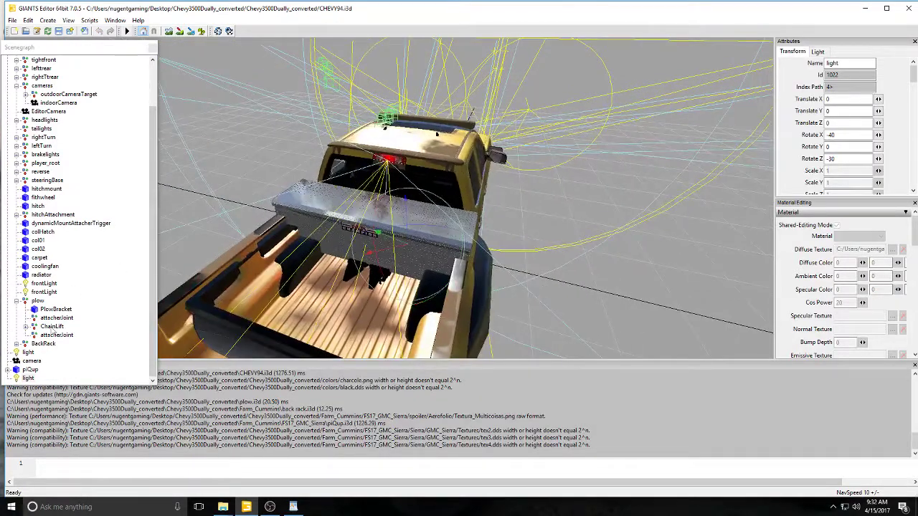
pyautogui.click(29, 370)
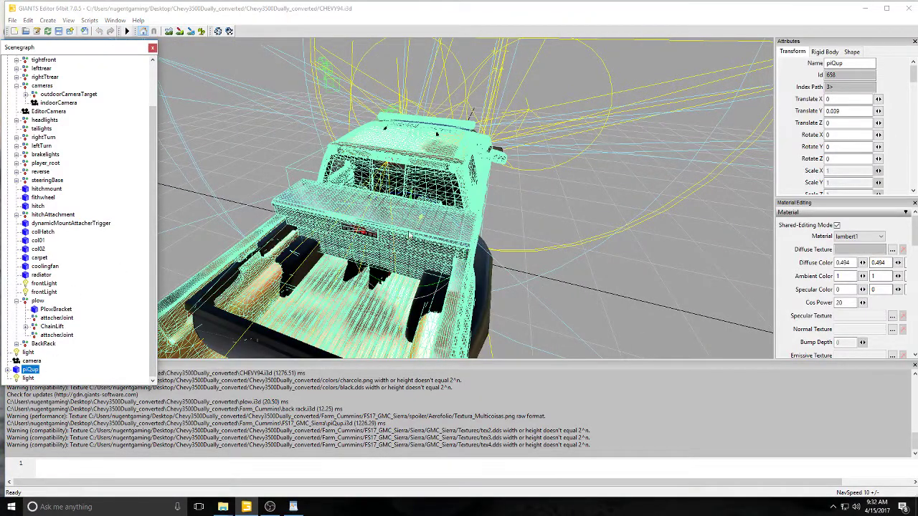
pyautogui.moveTo(403, 244); pyautogui.dragTo(331, 276)
pyautogui.scroll(4, 486, 231)
pyautogui.click(323, 107)
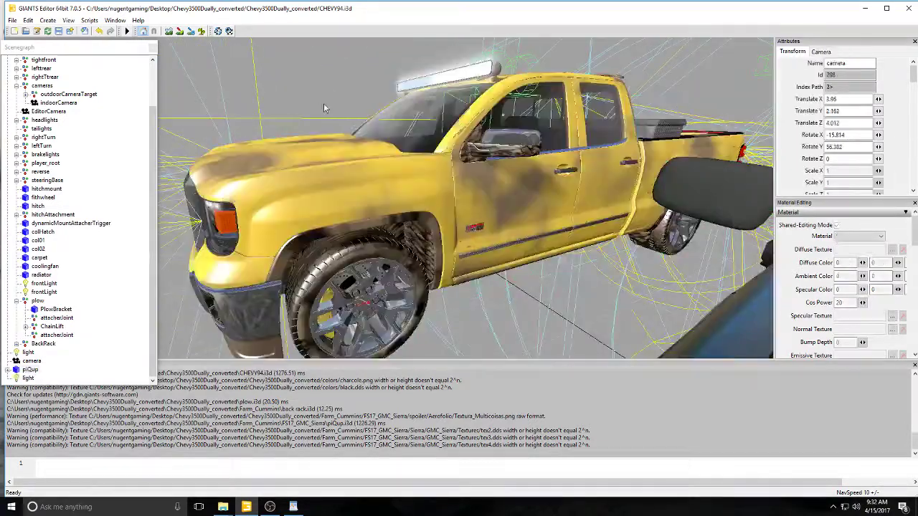
pyautogui.keyDown('alt'); pyautogui.moveTo(323, 107); pyautogui.dragTo(443, 130); pyautogui.keyUp('alt')
pyautogui.moveTo(442, 129); pyautogui.dragTo(380, 133, button='middle')
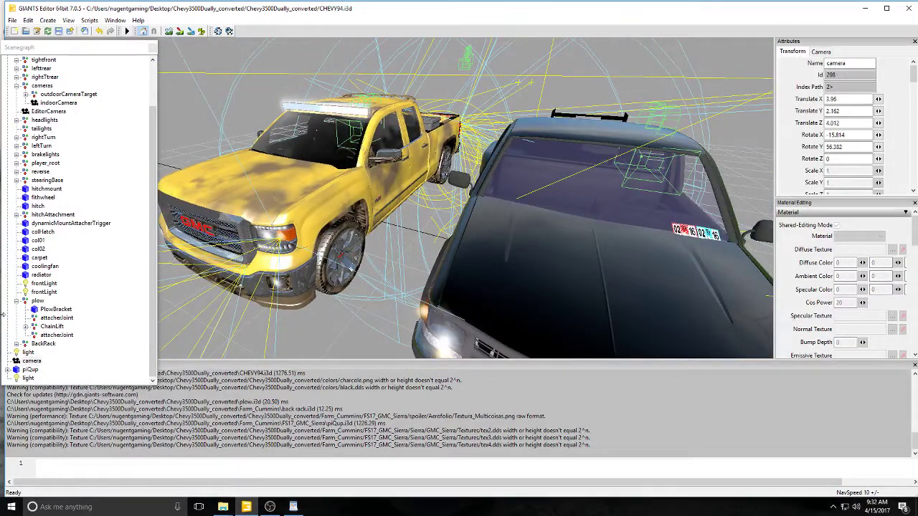
# - Delete the imported piQup truck from the scene
pyautogui.click(30, 370)
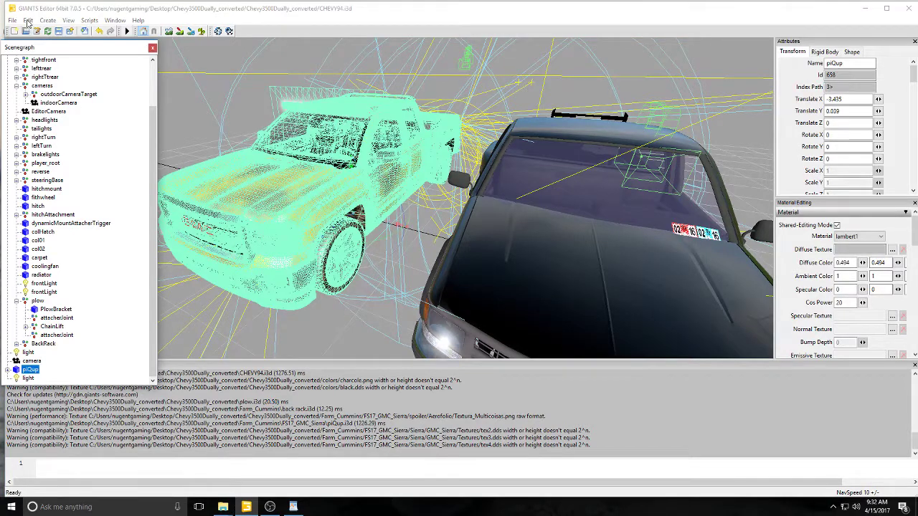
pyautogui.click(28, 20)
pyautogui.click(46, 107)
# - Import the Lightbar i3d file from the Lightbar folder inside FS17_GMC_Sierra
pyautogui.click(12, 20)
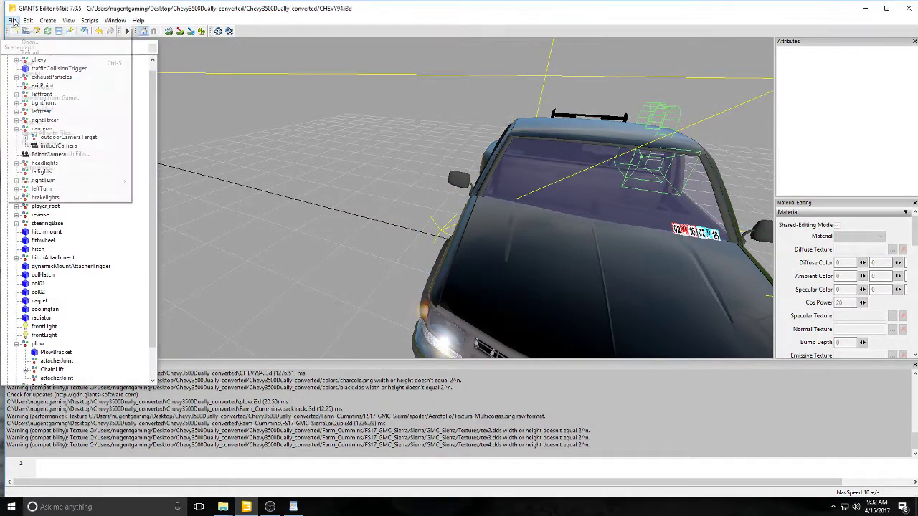
pyautogui.click(47, 123)
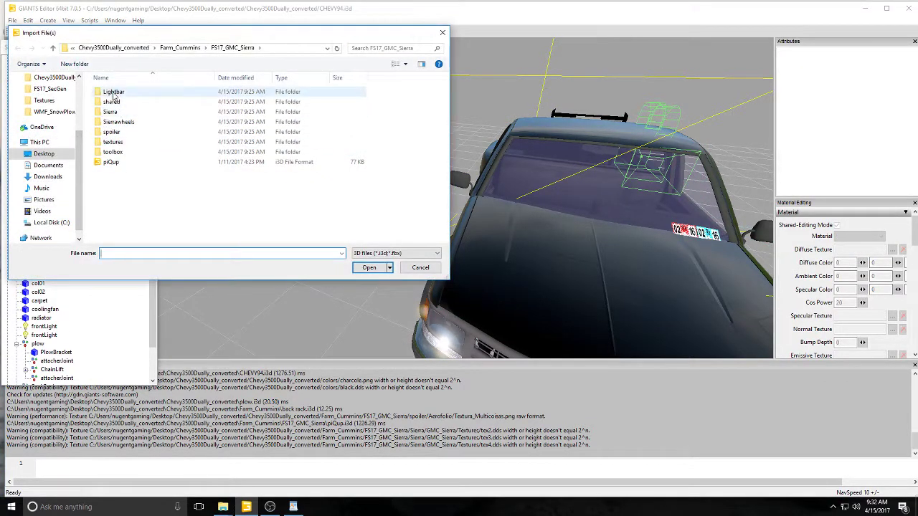
pyautogui.doubleClick(114, 92)
pyautogui.doubleClick(113, 112)
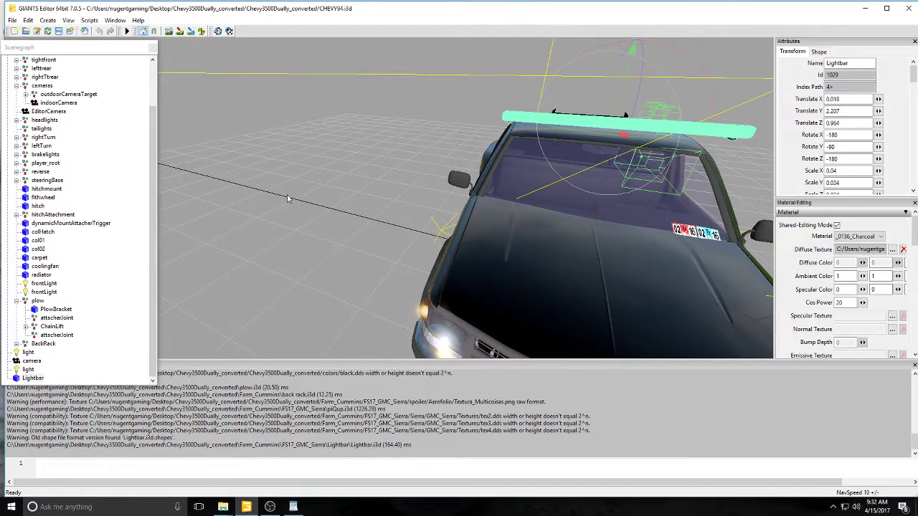
# - Move the Lightbar behind the tailgate to about Translate Y 1.345 and Z -3.968, turned to Rotate X 0, Y 88.865 and Z 0
pyautogui.scroll(5, 330, 183)
pyautogui.keyDown('alt'); pyautogui.moveTo(331, 183); pyautogui.dragTo(216, 204); pyautogui.keyUp('alt')
pyautogui.scroll(-5, 606, 155)
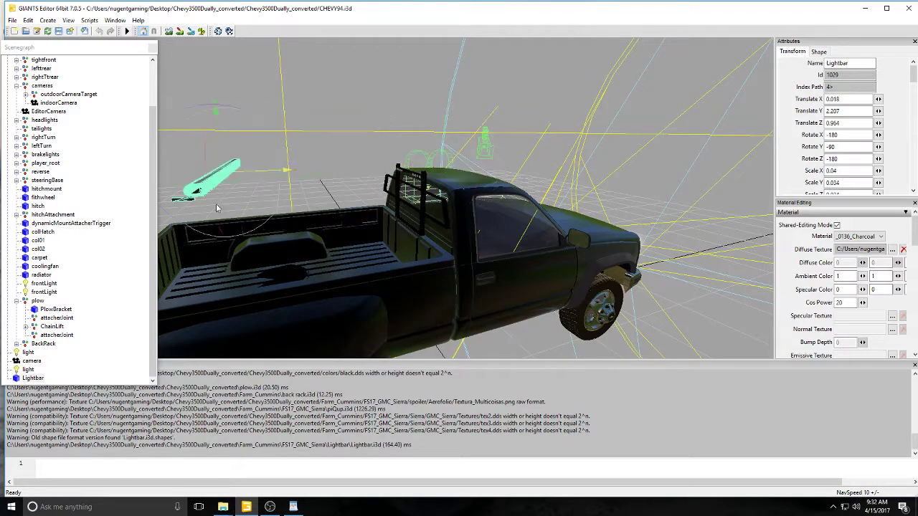
pyautogui.scroll(5, 216, 203)
pyautogui.moveTo(274, 221); pyautogui.dragTo(547, 220, button='middle')
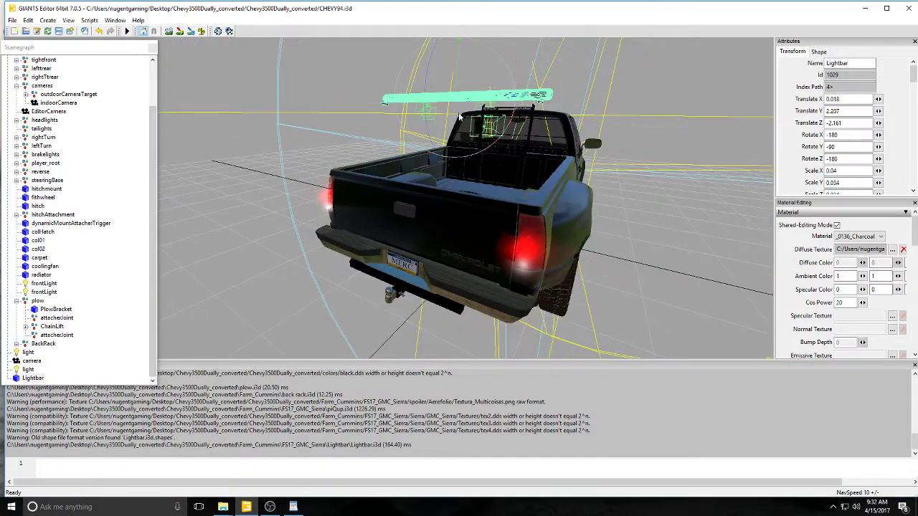
pyautogui.scroll(-4, 453, 118)
pyautogui.keyDown('alt'); pyautogui.moveTo(451, 119); pyautogui.dragTo(405, 133); pyautogui.keyUp('alt')
pyautogui.moveTo(348, 152); pyautogui.dragTo(302, 143)
pyautogui.click(310, 163)
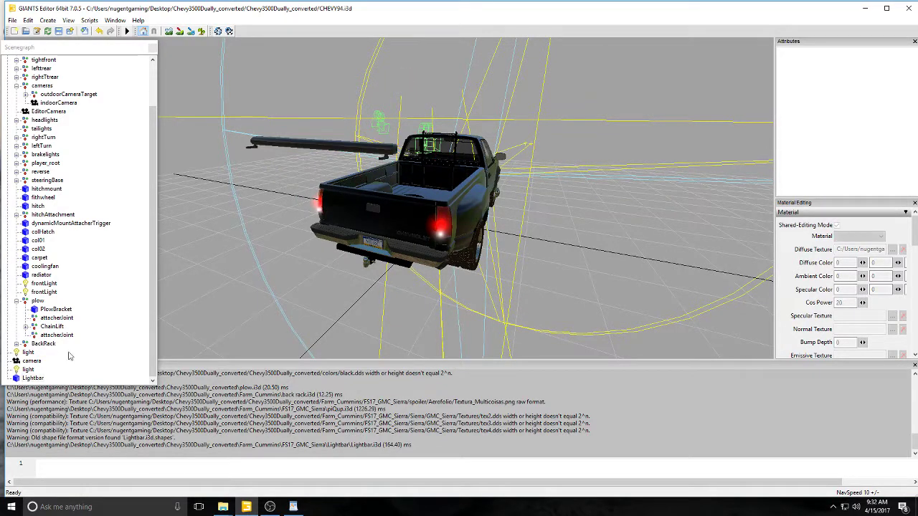
pyautogui.click(33, 379)
pyautogui.moveTo(272, 147); pyautogui.dragTo(375, 193, button='middle')
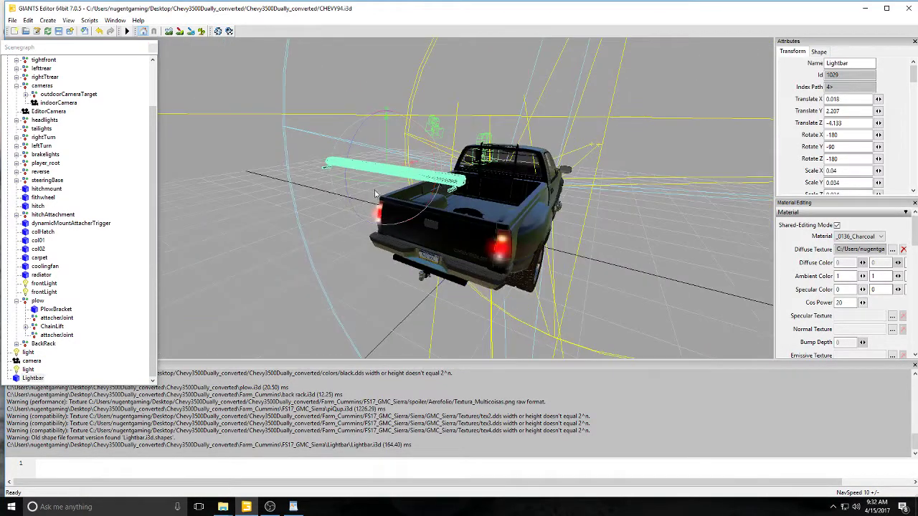
pyautogui.moveTo(374, 194); pyautogui.dragTo(394, 236)
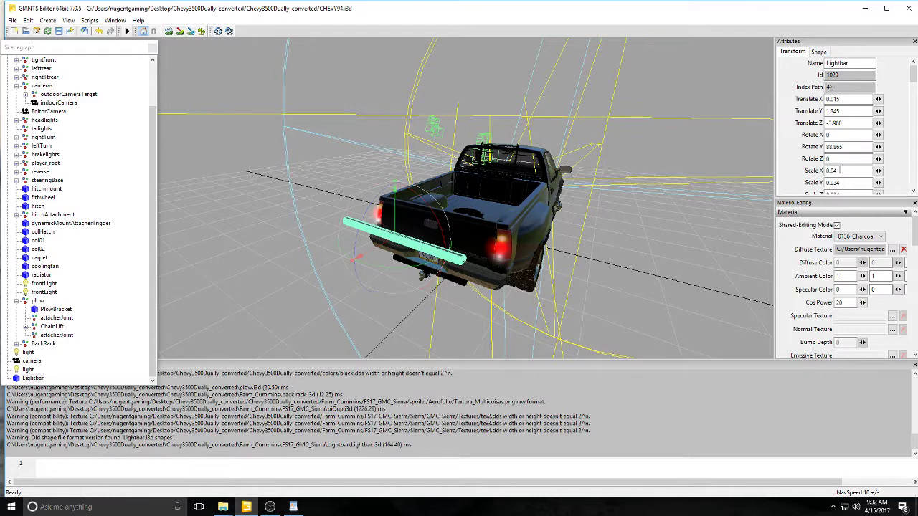
# - Shorten the Lightbar by setting its Scale Z to 0.002
pyautogui.scroll(-3, 916, 86)
pyautogui.click(850, 128)
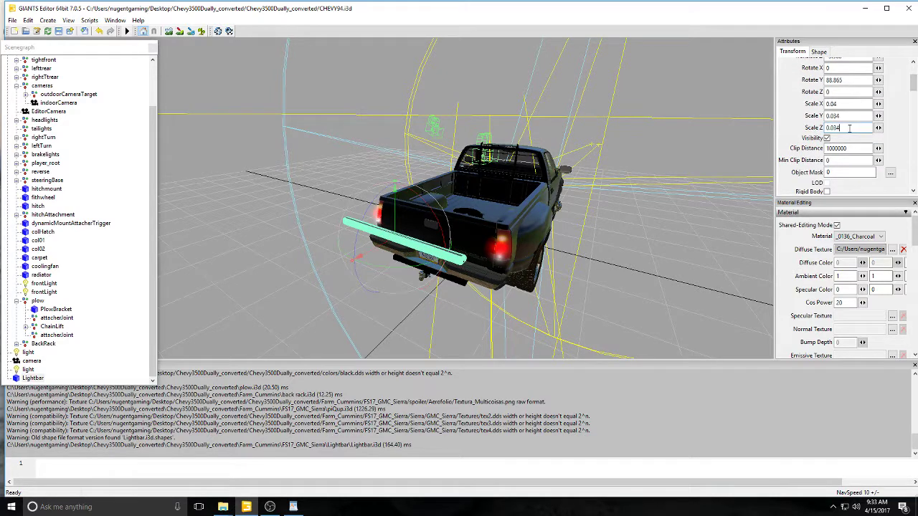
pyautogui.press('BackSpace')
pyautogui.press('BackSpace')
pyautogui.write('03')
pyautogui.press('Return')
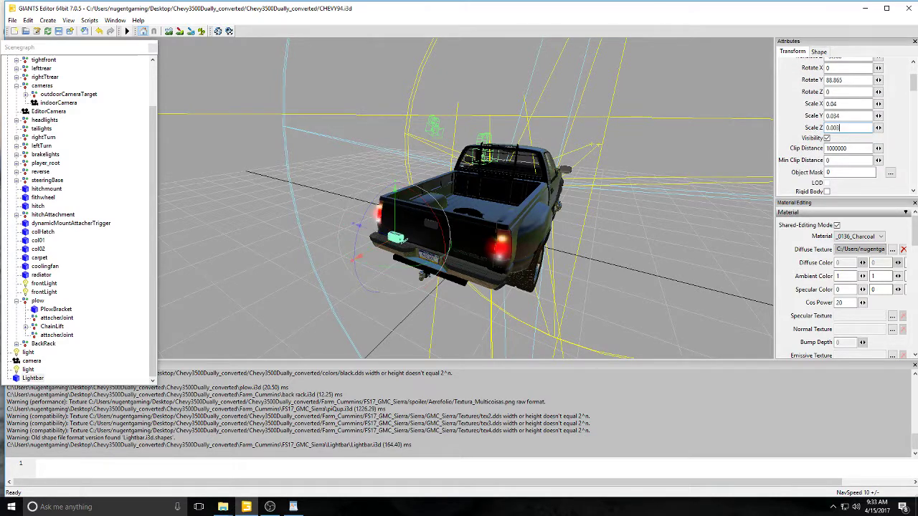
pyautogui.press('BackSpace')
pyautogui.write('2')
# - Move the shortened Lightbar onto the rear bumper corner below the left taillight
pyautogui.keyDown('alt'); pyautogui.moveTo(696, 144); pyautogui.dragTo(440, 170); pyautogui.keyUp('alt')
pyautogui.scroll(3, 354, 183)
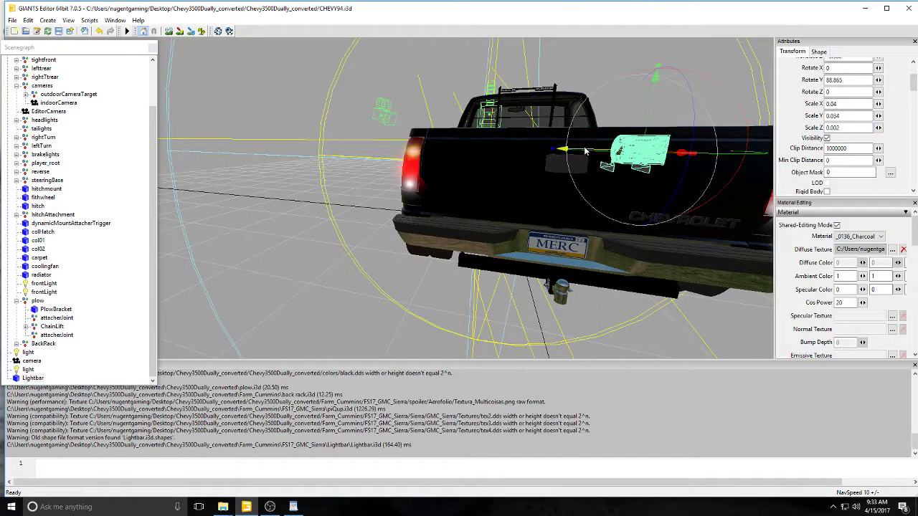
pyautogui.moveTo(650, 159); pyautogui.dragTo(483, 150)
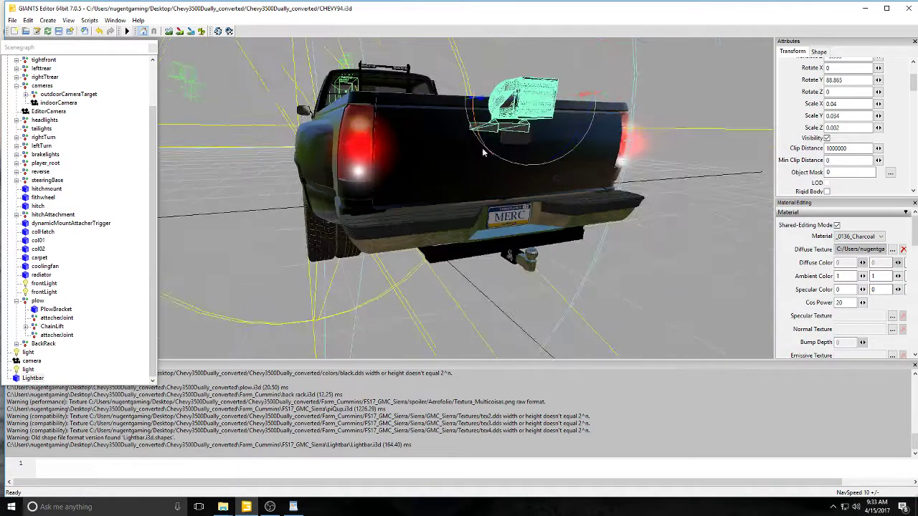
pyautogui.moveTo(535, 77); pyautogui.dragTo(344, 213)
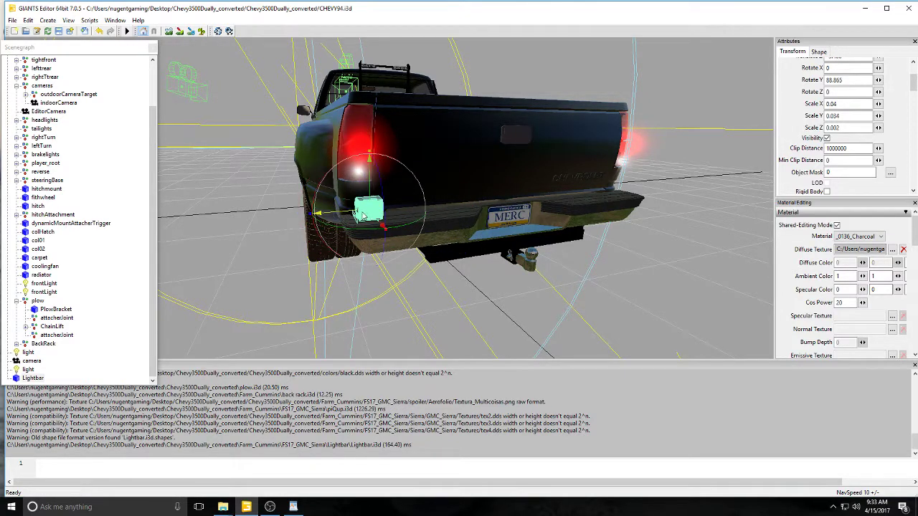
pyautogui.scroll(3, 498, 208)
pyautogui.scroll(3, 443, 217)
pyautogui.keyDown('alt'); pyautogui.moveTo(498, 207); pyautogui.dragTo(482, 250); pyautogui.keyUp('alt')
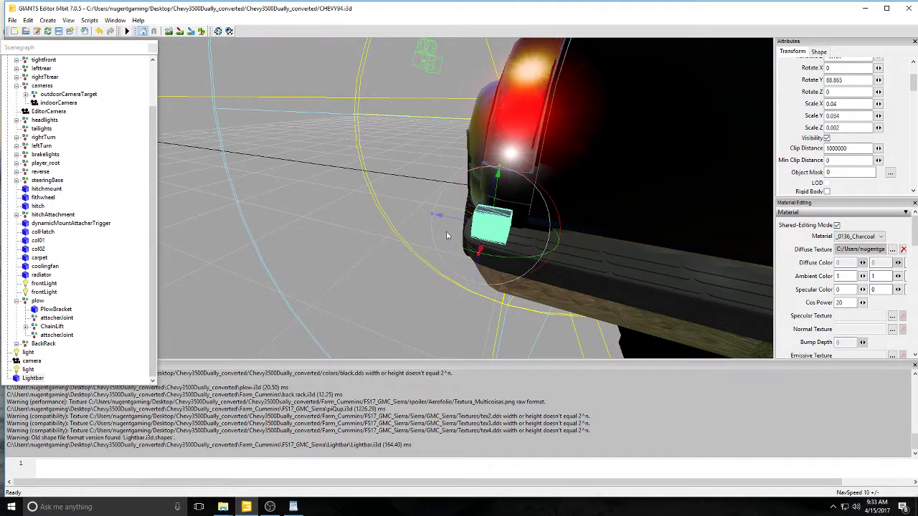
# - Fine-tune the Lightbar's position and angle so it sits on the left end of the truck's rear bumper
pyautogui.moveTo(446, 231); pyautogui.dragTo(651, 217, button='middle')
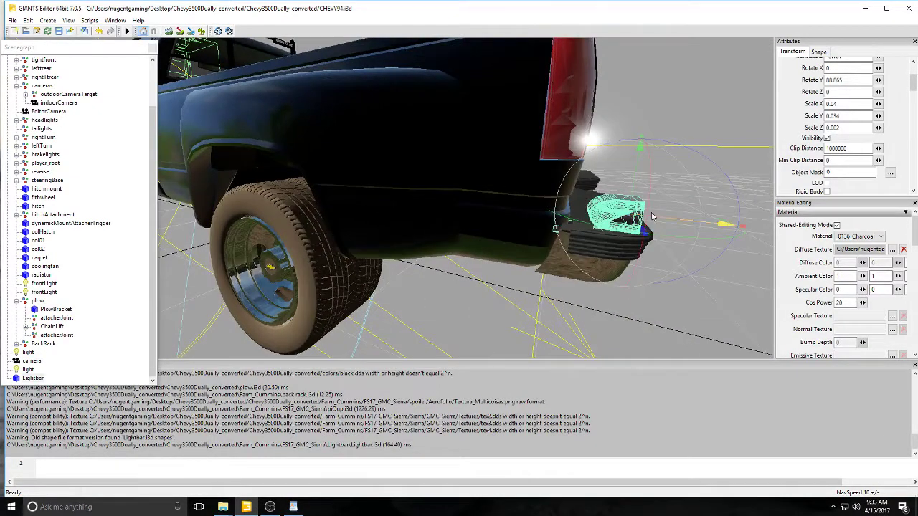
pyautogui.moveTo(667, 219); pyautogui.dragTo(628, 200)
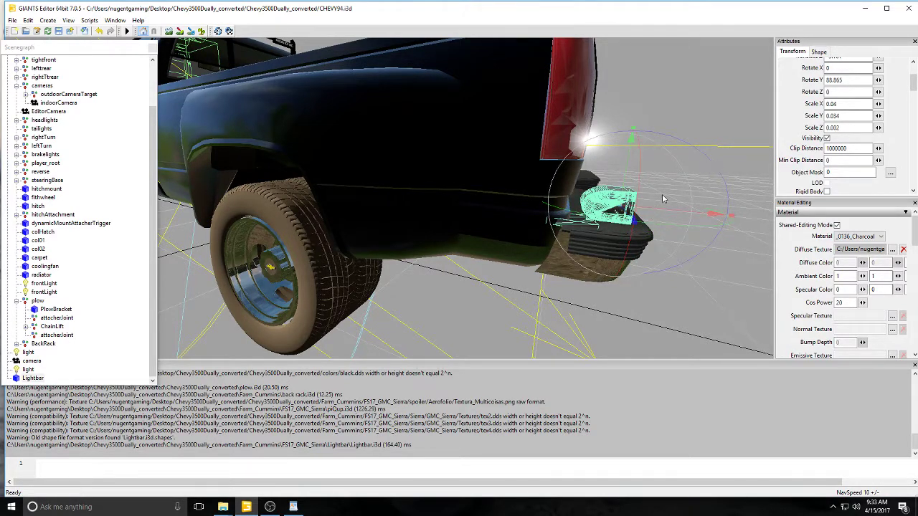
pyautogui.moveTo(654, 212); pyautogui.dragTo(677, 209)
pyautogui.keyDown('alt'); pyautogui.moveTo(630, 180); pyautogui.dragTo(583, 178); pyautogui.keyUp('alt')
pyautogui.scroll(-10, 433, 180)
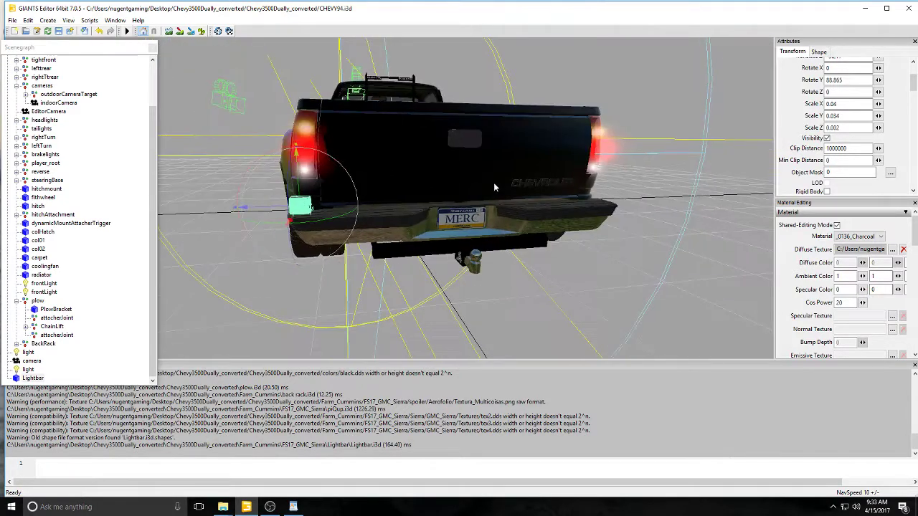
pyautogui.moveTo(285, 221); pyautogui.dragTo(316, 220)
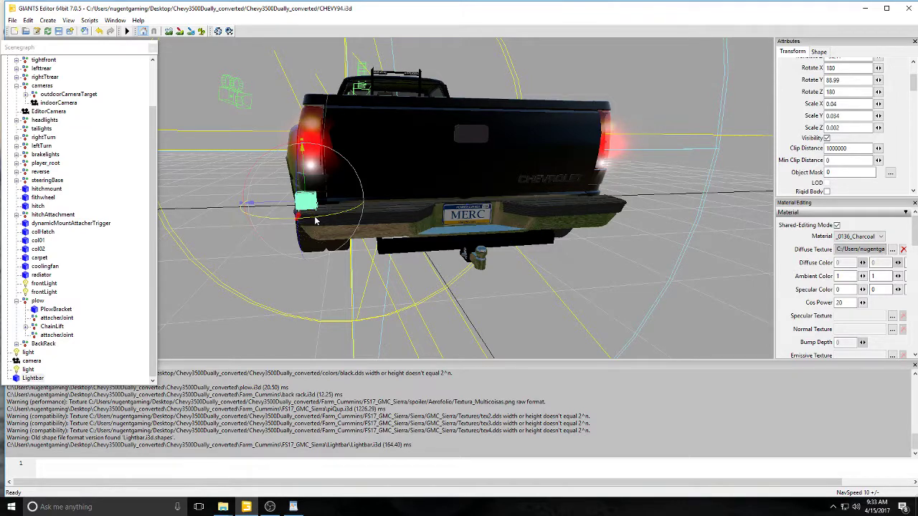
# - Duplicate the Lightbar and place the copy on the right end of the rear bumper
pyautogui.hotkey('ctrl', 'd')
pyautogui.moveTo(281, 206); pyautogui.dragTo(660, 207)
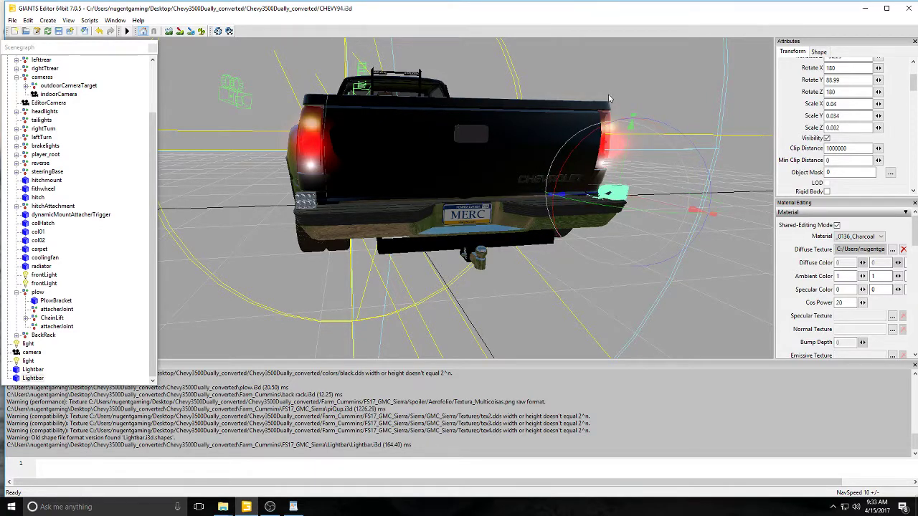
pyautogui.click(645, 115)
pyautogui.keyDown('alt'); pyautogui.moveTo(645, 115); pyautogui.dragTo(478, 112); pyautogui.keyUp('alt')
pyautogui.moveTo(479, 111); pyautogui.dragTo(506, 127, button='middle')
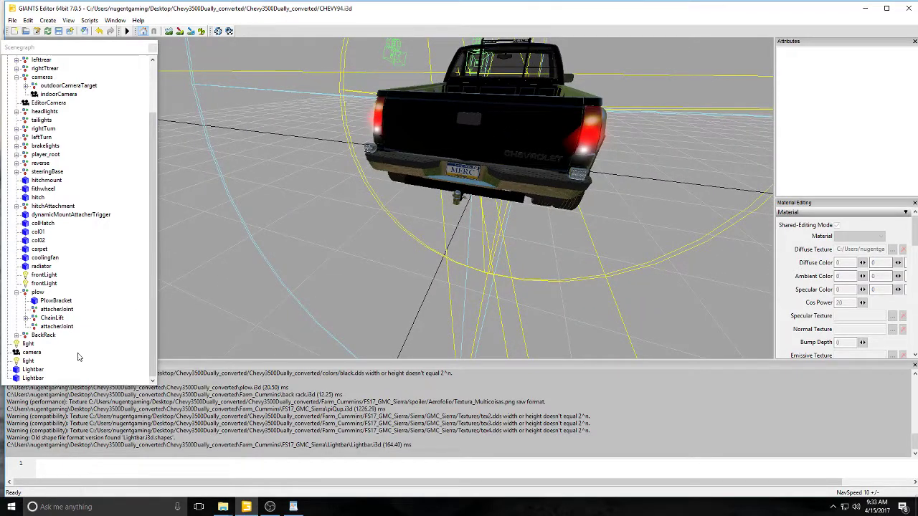
pyautogui.click(32, 378)
pyautogui.moveTo(521, 170); pyautogui.dragTo(527, 170)
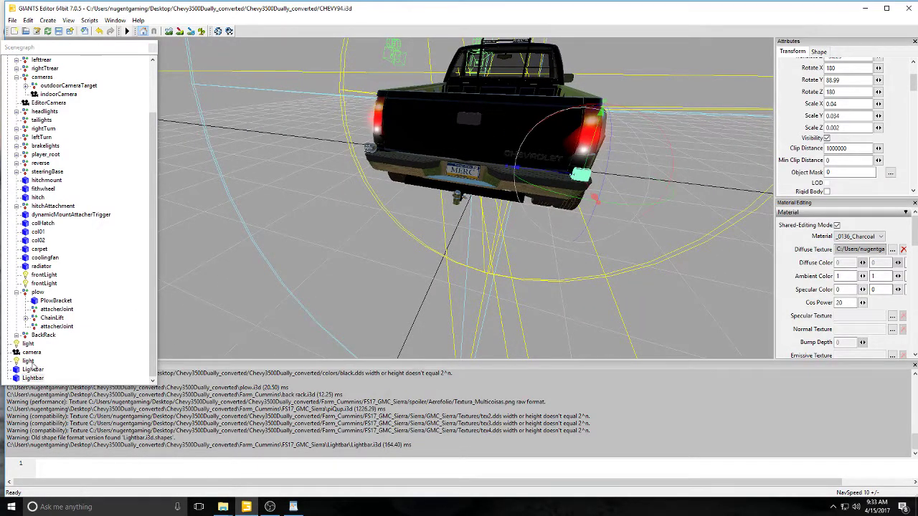
# - Copy both Lightbar objects and paste them into the CHEVY94 node
pyautogui.keyDown('ctrl'); pyautogui.click(31, 369); pyautogui.keyUp('ctrl')
pyautogui.click(31, 21)
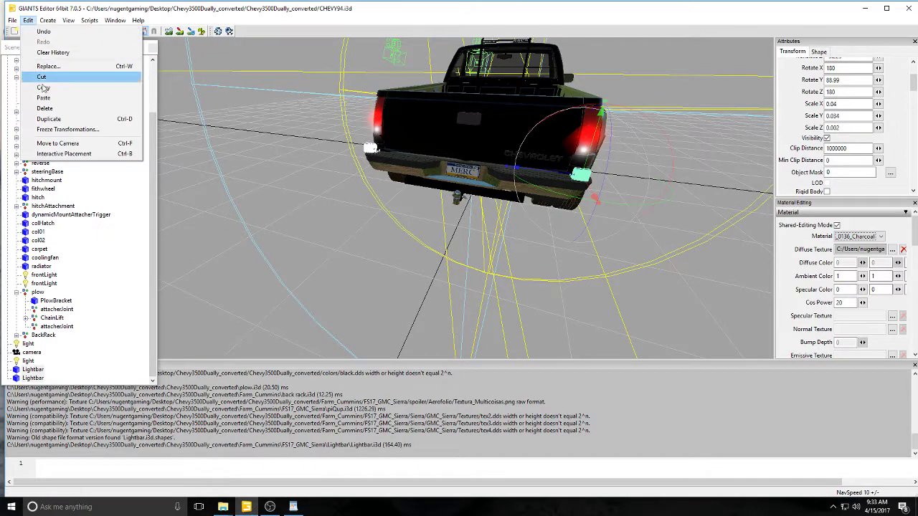
pyautogui.click(47, 80)
pyautogui.click(35, 60)
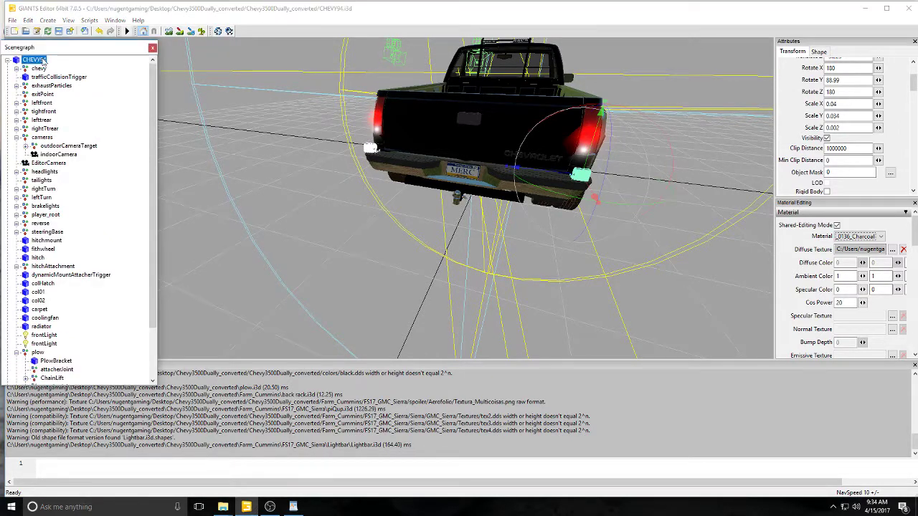
pyautogui.click(28, 20)
pyautogui.click(48, 99)
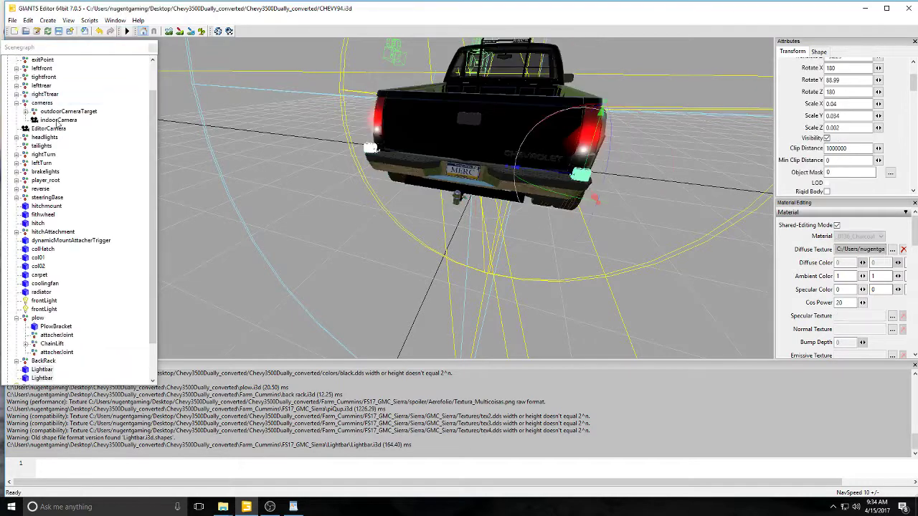
# - Delete the two original Lightbar objects at the root of the scenegraph, outside the CHEVY94 node
pyautogui.keyDown('shift'); pyautogui.click(31, 376); pyautogui.keyUp('shift')
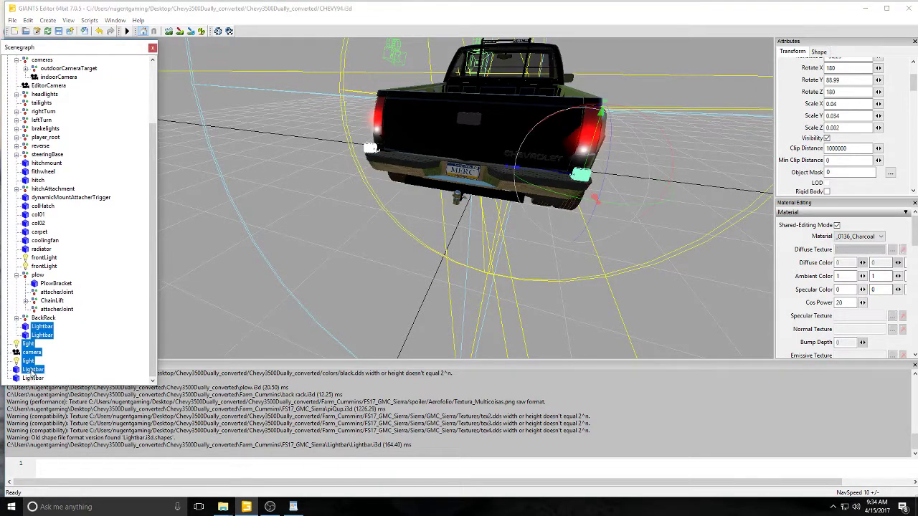
pyautogui.click(30, 376)
pyautogui.press('Delete')
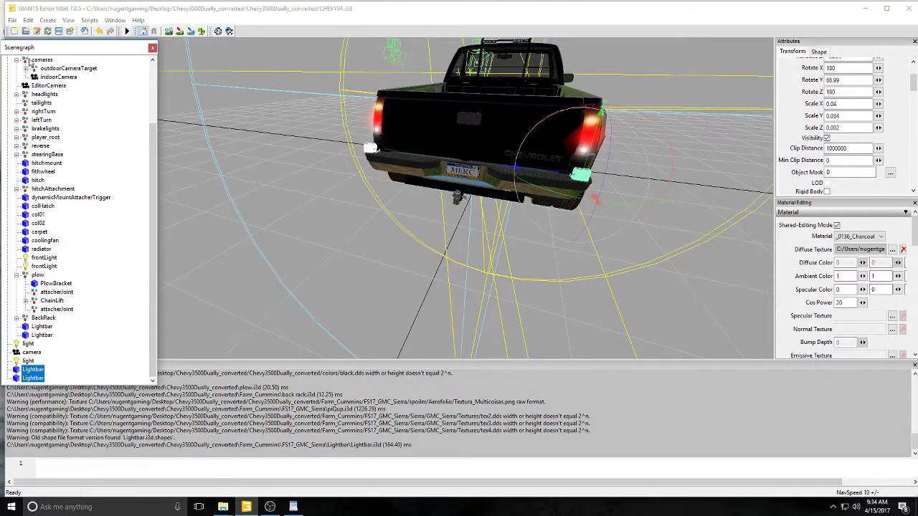
pyautogui.click(27, 23)
pyautogui.click(45, 110)
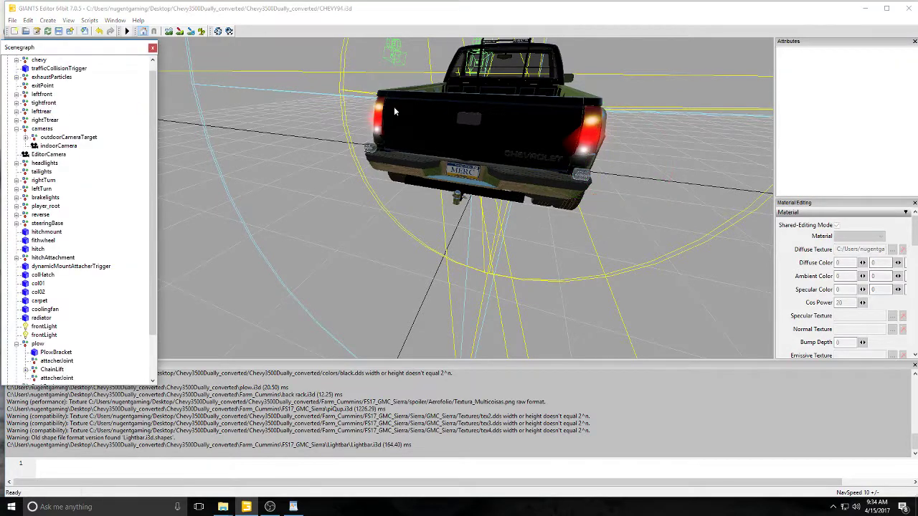
# - Move the reverse group's left coronaFrontLeft onto the left bumper light, then duplicate it and shift the copy slightly sideways
pyautogui.keyDown('alt'); pyautogui.moveTo(394, 106); pyautogui.dragTo(336, 146); pyautogui.keyUp('alt')
pyautogui.scroll(5, 424, 104)
pyautogui.scroll(-4, 336, 146)
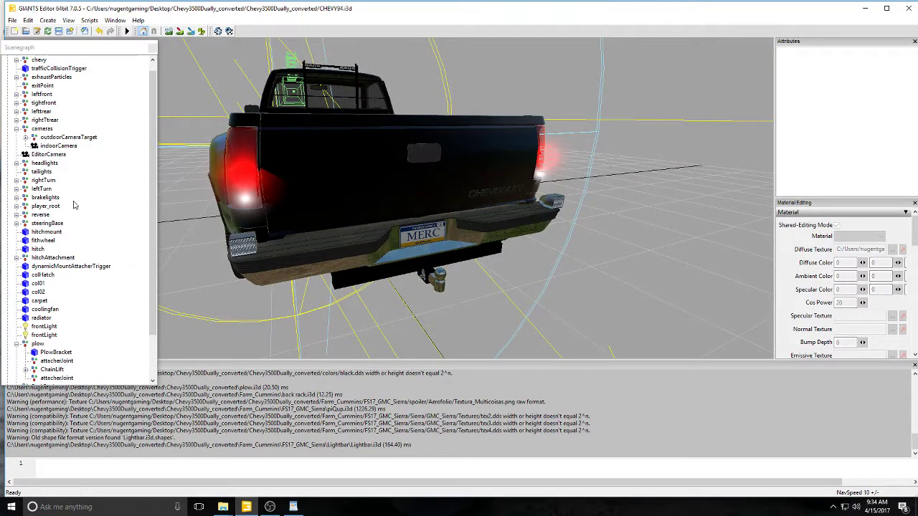
pyautogui.click(40, 214)
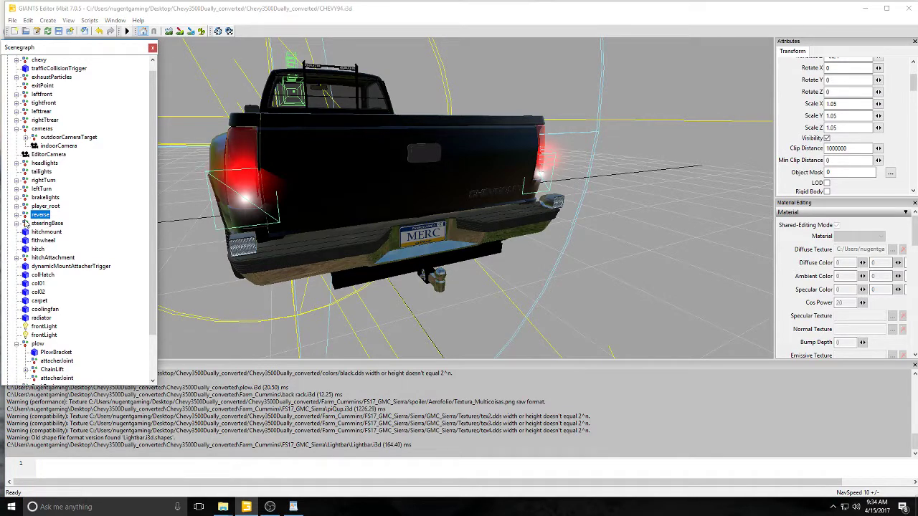
pyautogui.click(16, 214)
pyautogui.click(58, 223)
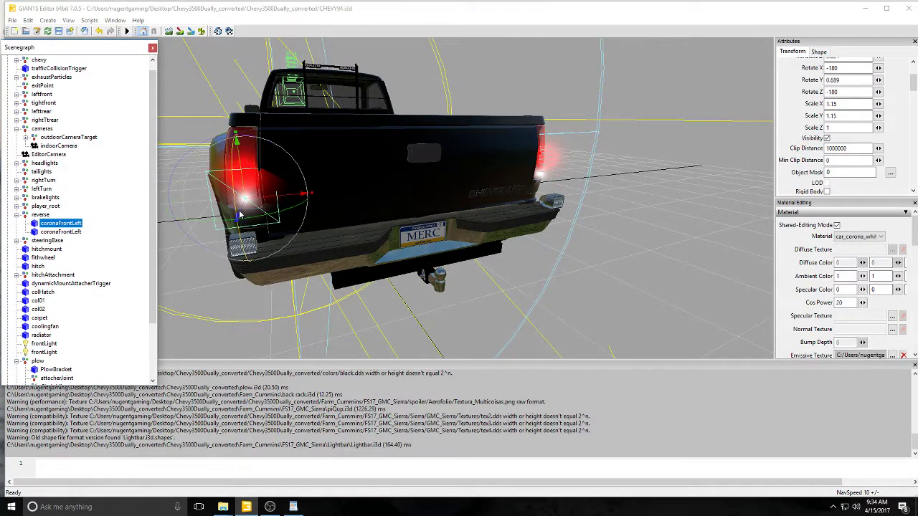
pyautogui.moveTo(237, 221); pyautogui.dragTo(221, 234)
pyautogui.moveTo(241, 198); pyautogui.dragTo(243, 253)
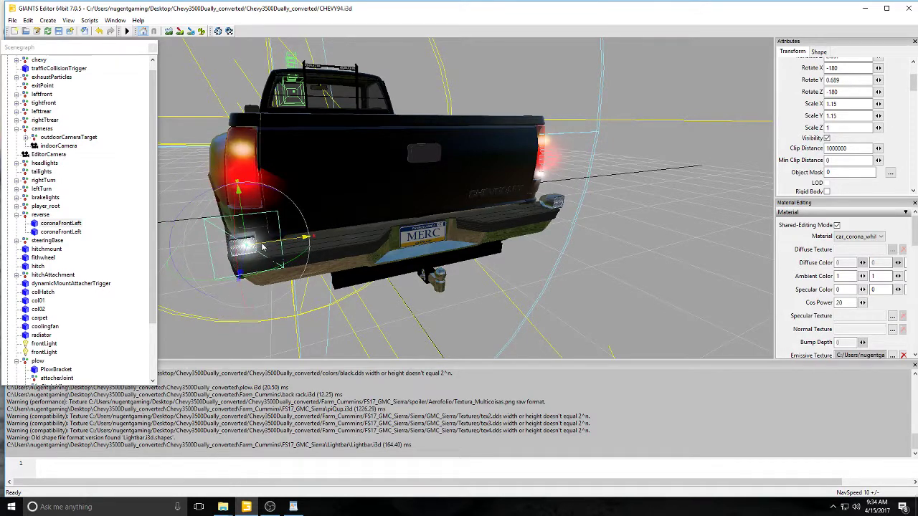
pyautogui.hotkey('ctrl', 'd')
pyautogui.moveTo(262, 243); pyautogui.dragTo(256, 243)
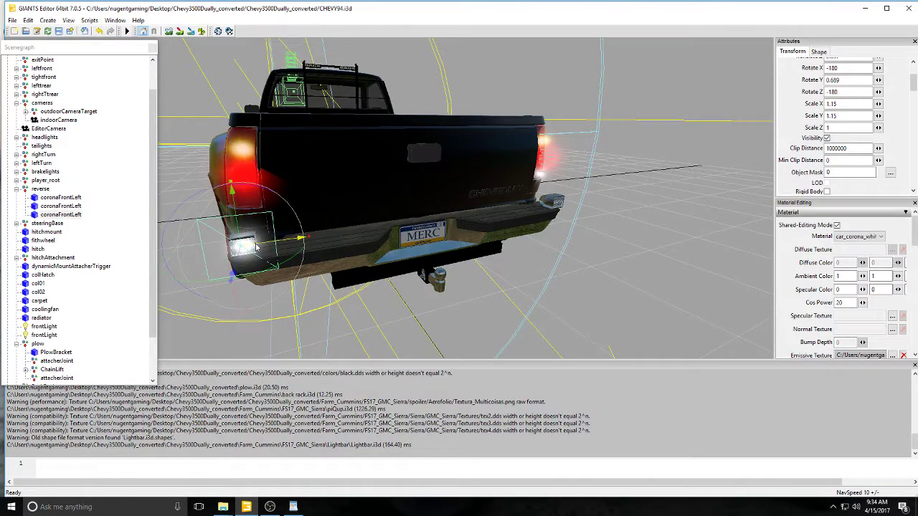
# - Move the reverse group's right coronaFrontLeft onto the right bumper light and duplicate it twice
pyautogui.click(72, 215)
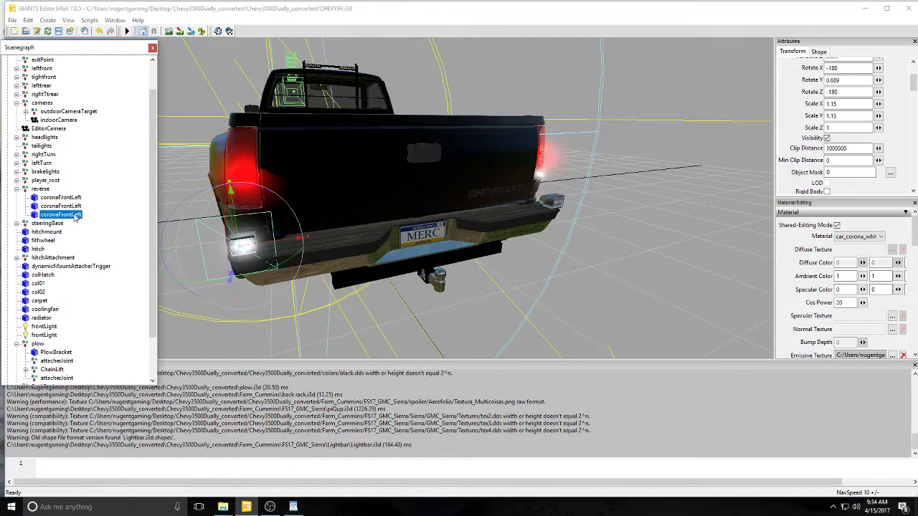
pyautogui.click(75, 206)
pyautogui.keyDown('alt'); pyautogui.moveTo(603, 206); pyautogui.dragTo(600, 289); pyautogui.keyUp('alt')
pyautogui.hotkey('ctrl', 'd')
pyautogui.hotkey('ctrl', 'd')
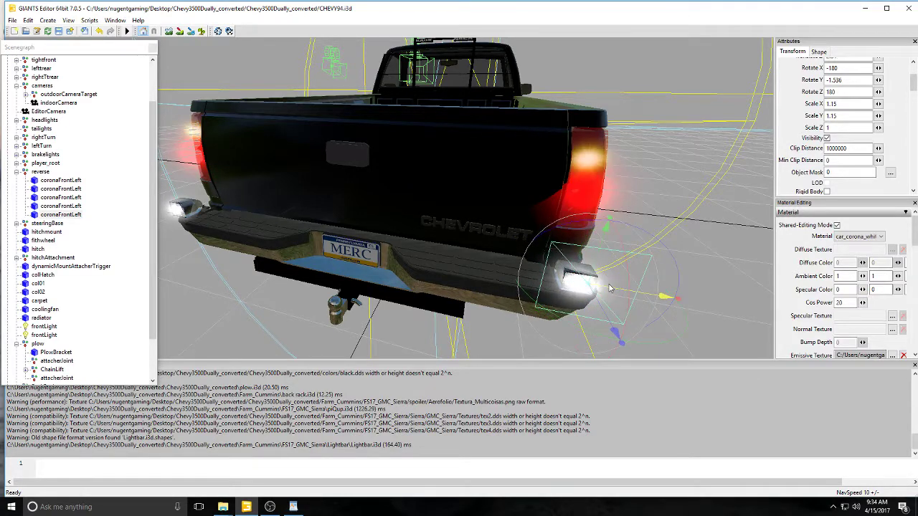
# - Duplicate the reverse coronaFrontLeft at the left bumper light once more to strengthen its glow
pyautogui.click(77, 216)
pyautogui.click(76, 207)
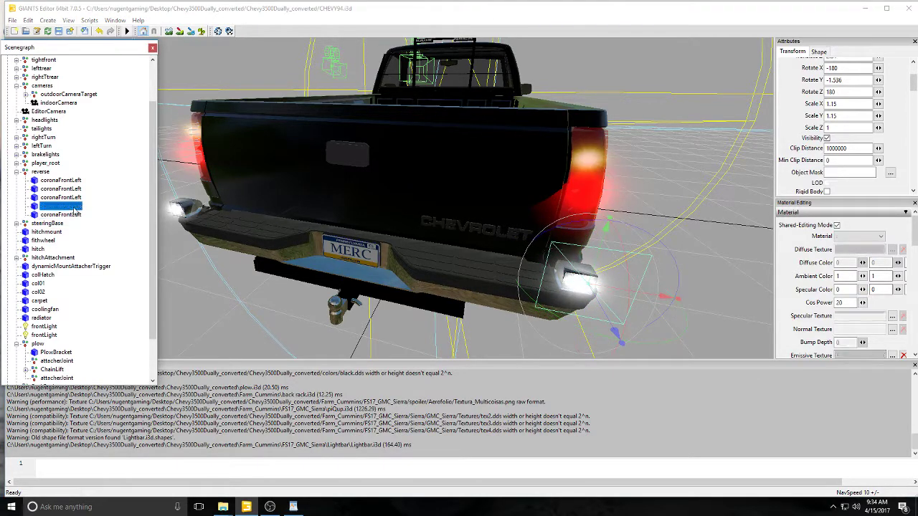
pyautogui.click(75, 199)
pyautogui.keyDown('alt'); pyautogui.moveTo(241, 214); pyautogui.dragTo(129, 203); pyautogui.keyUp('alt')
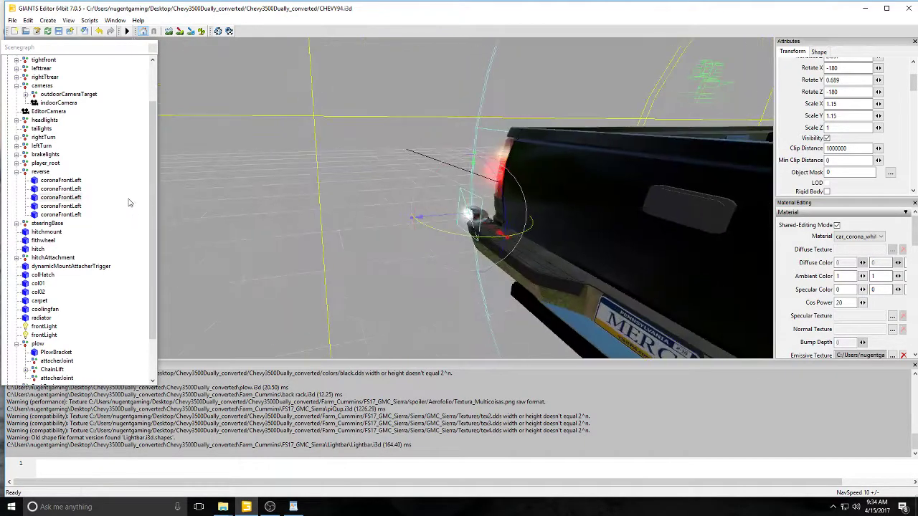
pyautogui.scroll(1, 129, 203)
pyautogui.scroll(2, 273, 222)
pyautogui.keyDown('alt'); pyautogui.moveTo(279, 221); pyautogui.dragTo(368, 236); pyautogui.keyUp('alt')
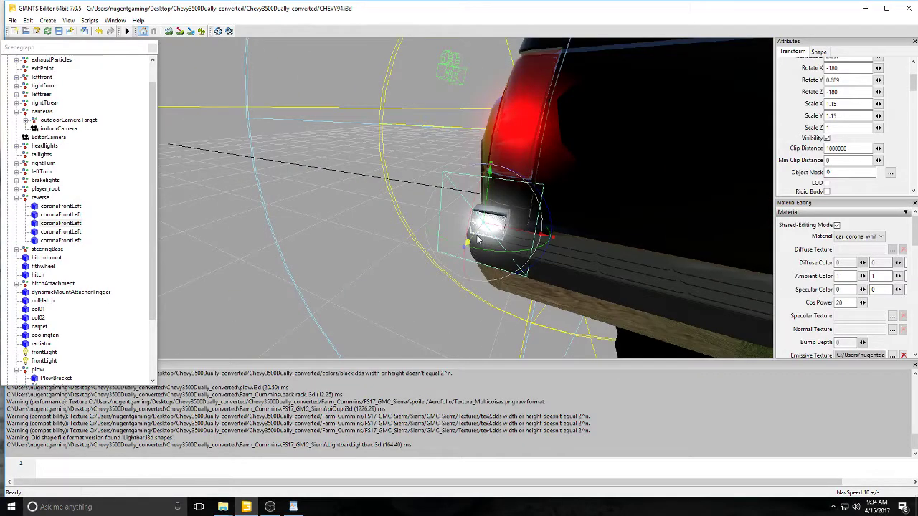
pyautogui.hotkey('ctrl', 'd')
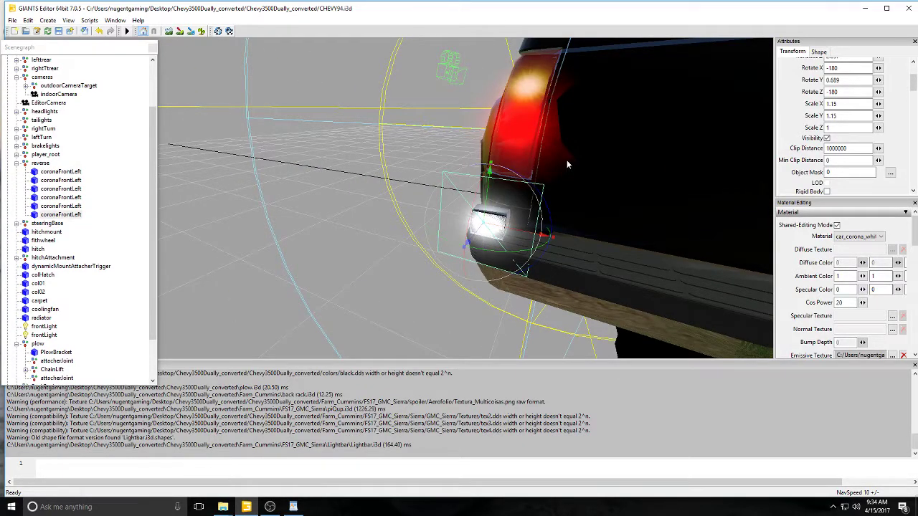
pyautogui.scroll(-2, 571, 156)
pyautogui.keyDown('alt'); pyautogui.moveTo(446, 83); pyautogui.dragTo(475, 101); pyautogui.keyUp('alt')
pyautogui.moveTo(476, 100); pyautogui.dragTo(470, 108, button='right')
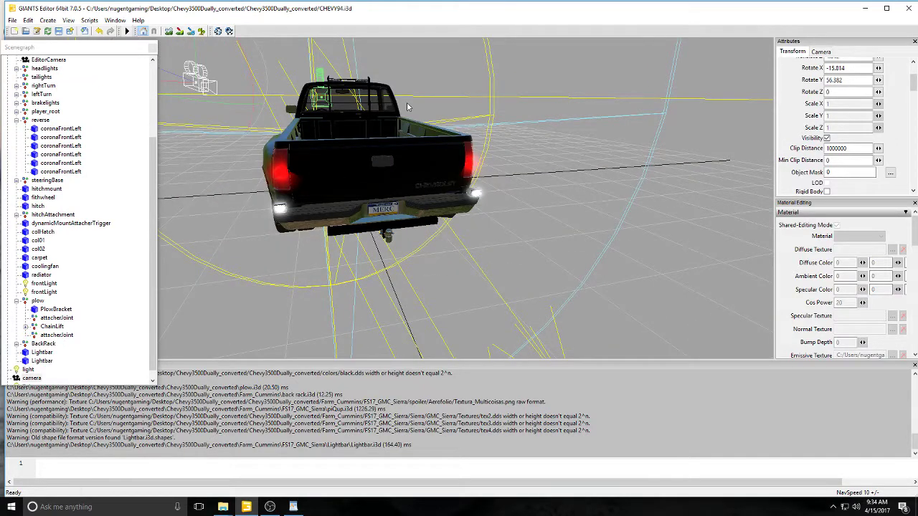
# - Switch to the WordPad note and erase all of its existing text
pyautogui.click(294, 507)
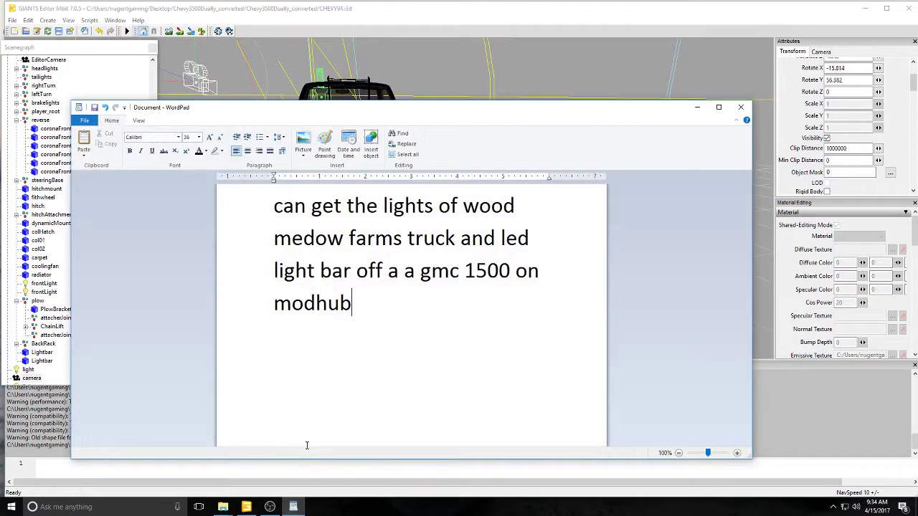
pyautogui.press('BackSpace')
pyautogui.press('BackSpace')
pyautogui.press('BackSpace')
pyautogui.press('BackSpace')
pyautogui.press('BackSpace')
pyautogui.press('BackSpace')
pyautogui.press('BackSpace')
pyautogui.press('BackSpace')
pyautogui.press('BackSpace')
pyautogui.press('BackSpace')
pyautogui.press('BackSpace')
pyautogui.press('BackSpace')
pyautogui.press('BackSpace')
pyautogui.press('BackSpace')
pyautogui.press('BackSpace')
pyautogui.press('BackSpace')
pyautogui.press('BackSpace')
pyautogui.press('BackSpace')
pyautogui.press('BackSpace')
pyautogui.press('BackSpace')
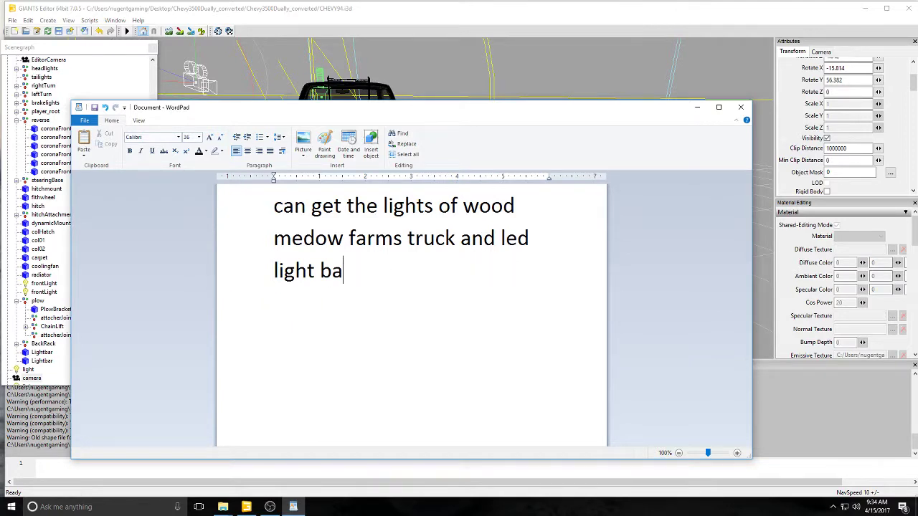
pyautogui.press('BackSpace')
pyautogui.press('BackSpace')
pyautogui.press('BackSpace')
pyautogui.press('BackSpace')
pyautogui.press('BackSpace')
pyautogui.press('BackSpace')
pyautogui.press('BackSpace')
pyautogui.press('BackSpace')
pyautogui.press('BackSpace')
pyautogui.press('BackSpace')
pyautogui.press('BackSpace')
pyautogui.press('BackSpace')
pyautogui.press('BackSpace')
pyautogui.press('BackSpace')
pyautogui.press('BackSpace')
pyautogui.press('BackSpace')
pyautogui.press('BackSpace')
pyautogui.press('BackSpace')
pyautogui.press('BackSpace')
pyautogui.press('BackSpace')
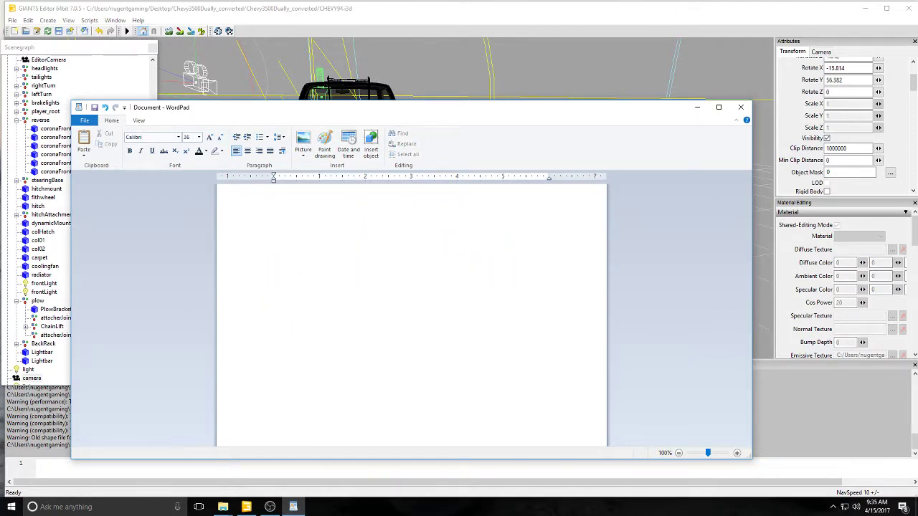
# - Write the note "you dont need the lights bars but i like them", correcting the misspelled "dopnt"
pyautogui.write('you dopnt need')
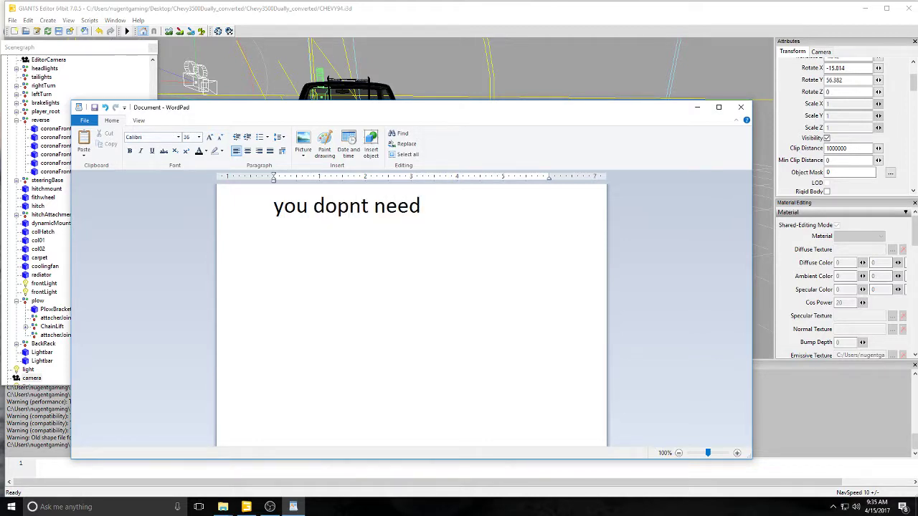
pyautogui.press('BackSpace')
pyautogui.press('BackSpace')
pyautogui.press('BackSpace')
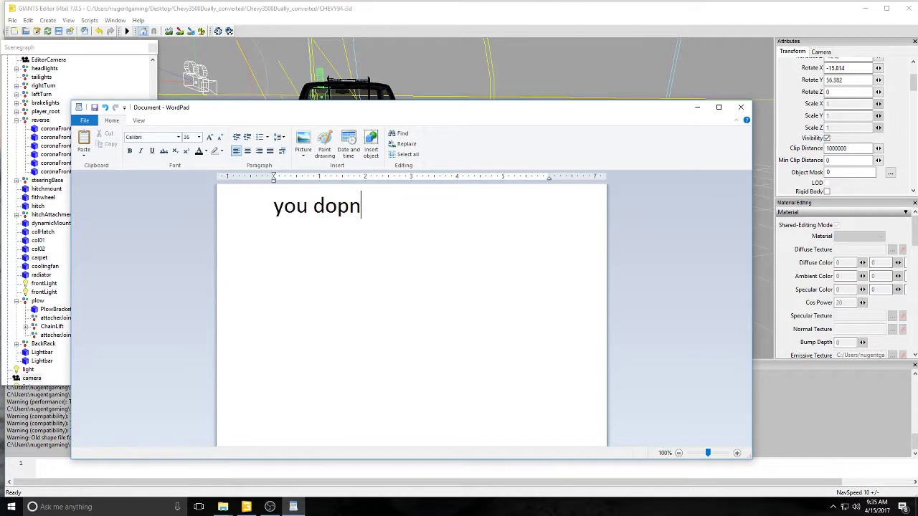
pyautogui.press('BackSpace')
pyautogui.press('BackSpace')
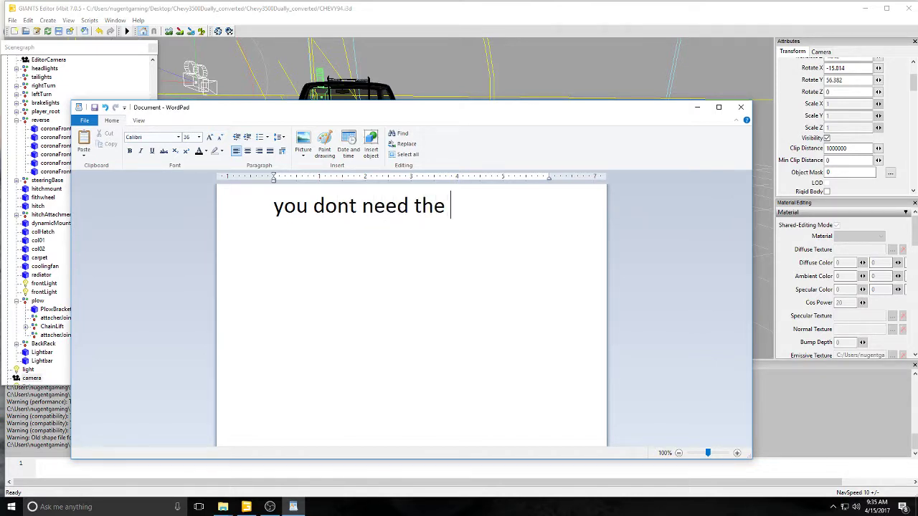
pyautogui.write('ights ')
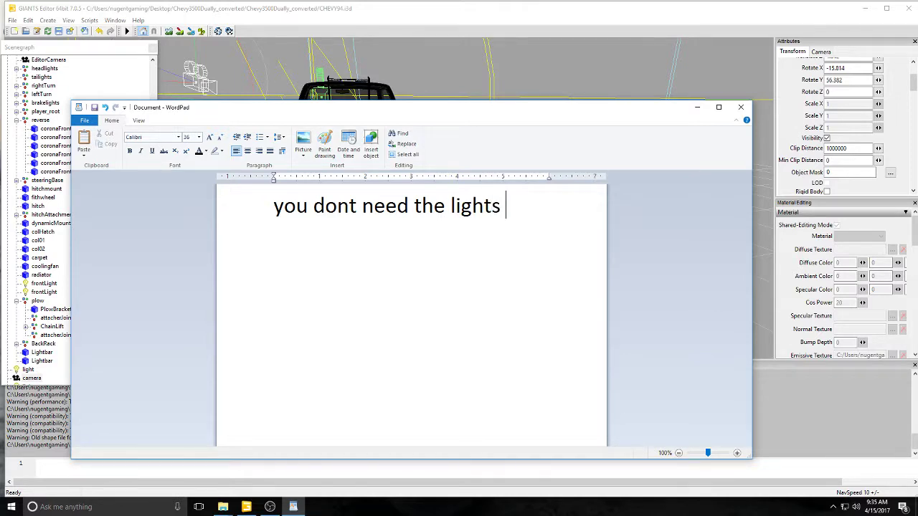
pyautogui.write('bars')
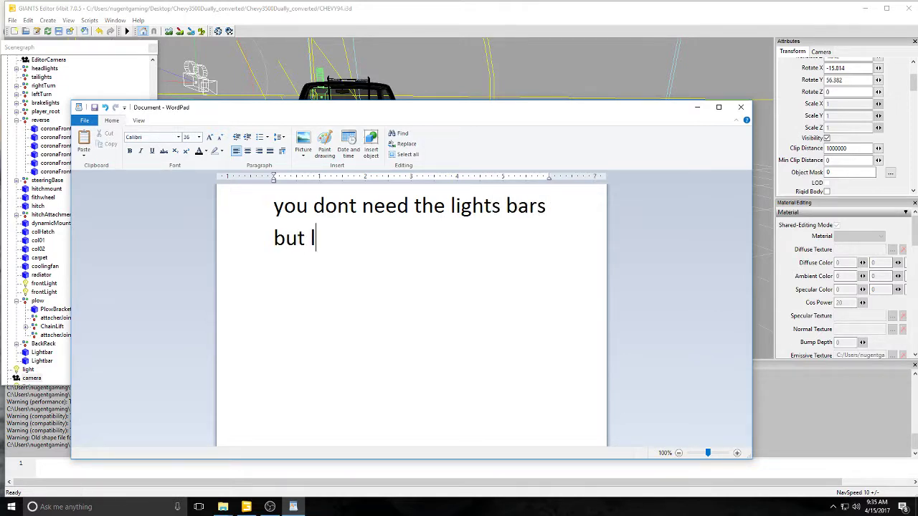
pyautogui.write('them')
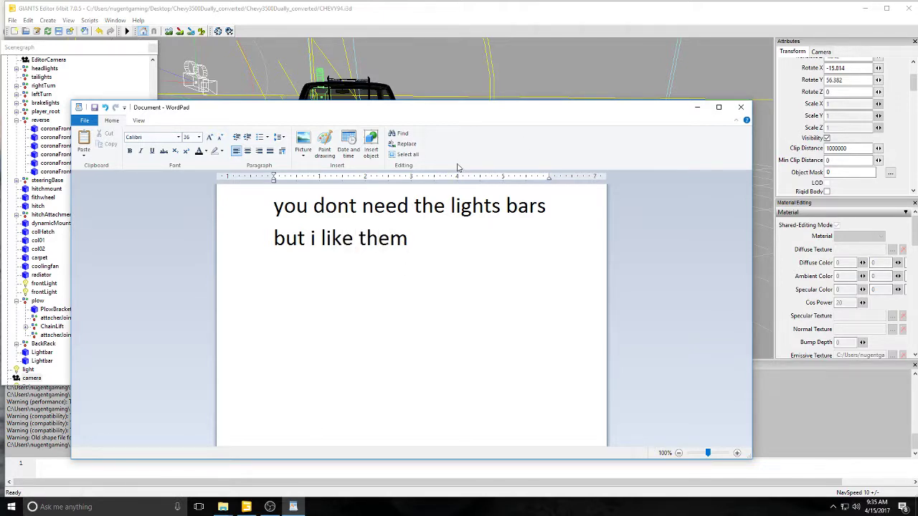
# - Extend the note with "now get the beacon lights" and return to GIANTS Editor
pyautogui.write(' now get t')
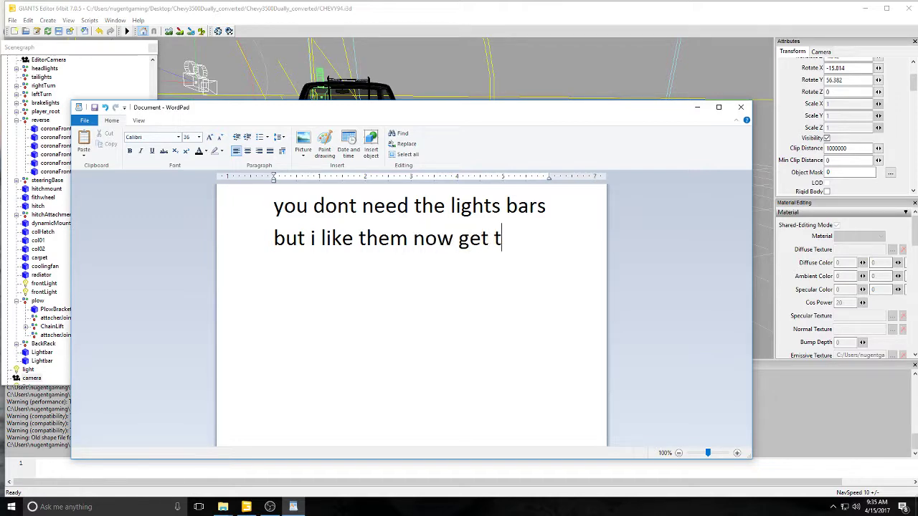
pyautogui.write('he')
pyautogui.write('bea')
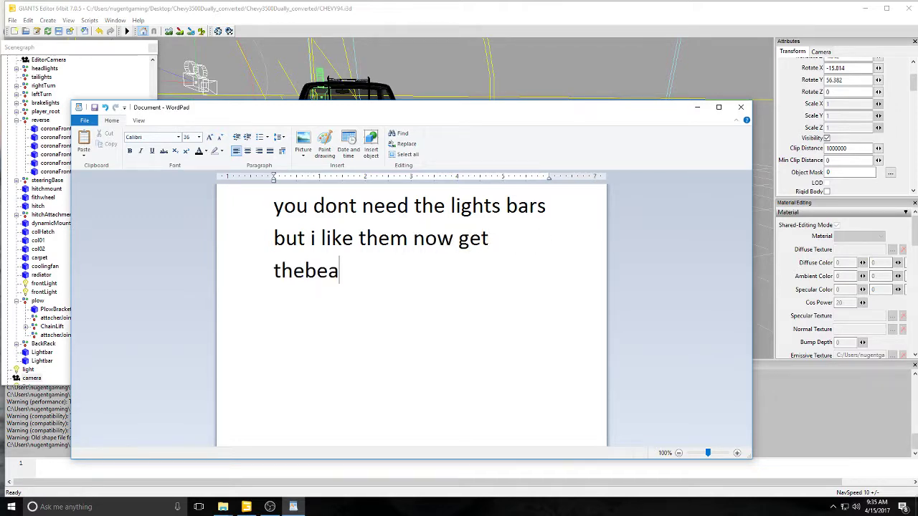
pyautogui.write('conli')
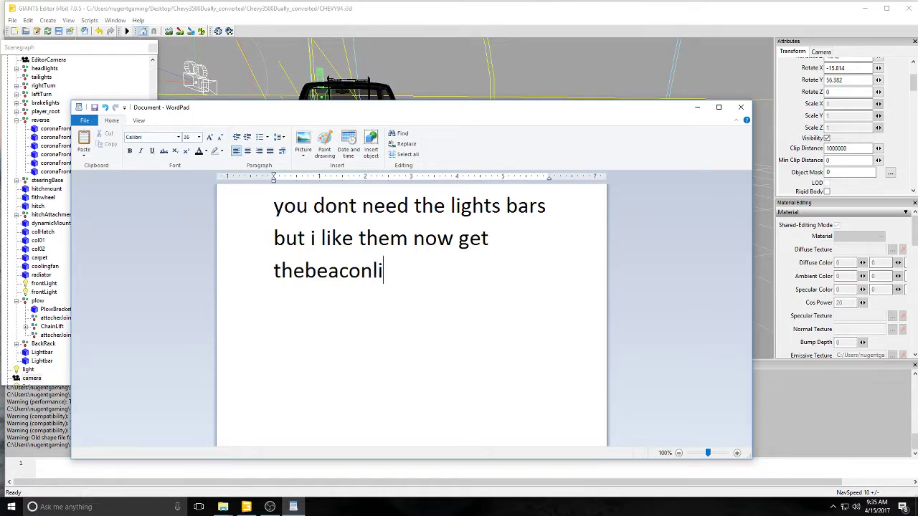
pyautogui.write('ghts')
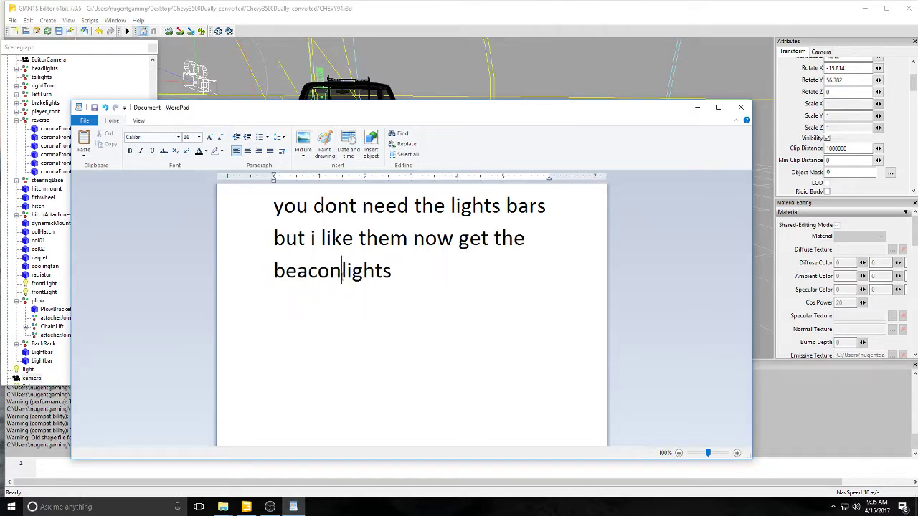
pyautogui.click(697, 108)
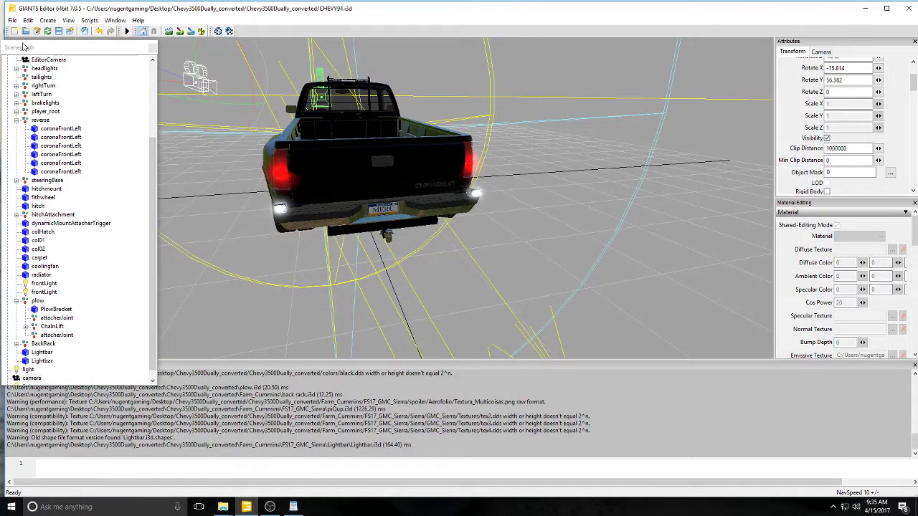
# - Import the pickup i3d file from the WMF_ChevyServiceTruck_FS17 folder inside Farm_Cummins
pyautogui.click(13, 20)
pyautogui.click(92, 124)
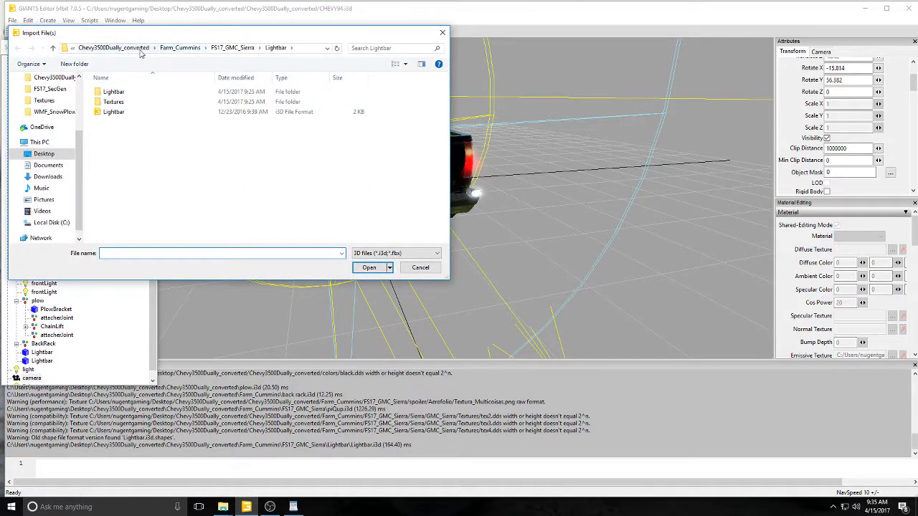
pyautogui.click(172, 48)
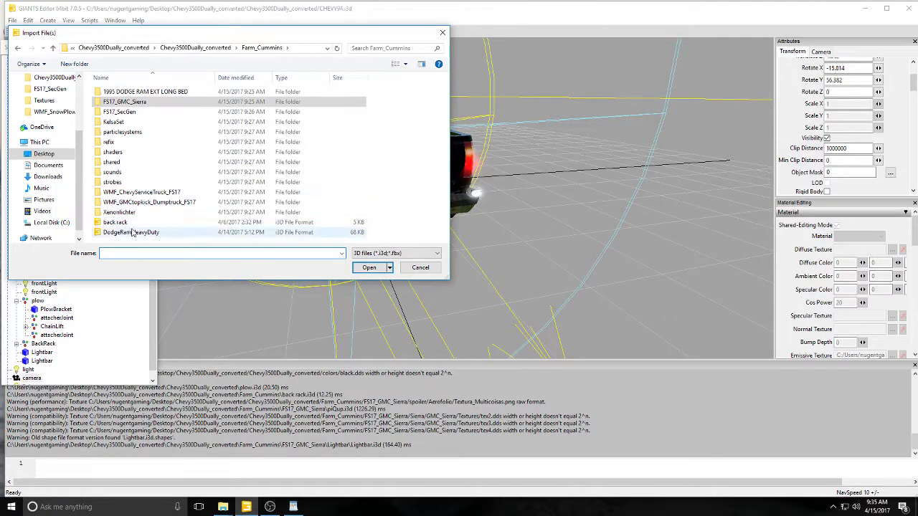
pyautogui.doubleClick(132, 195)
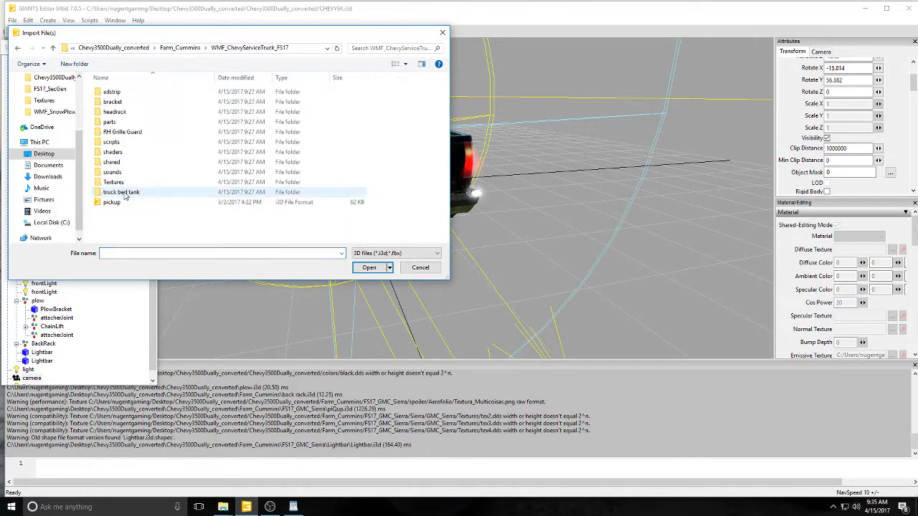
pyautogui.doubleClick(126, 207)
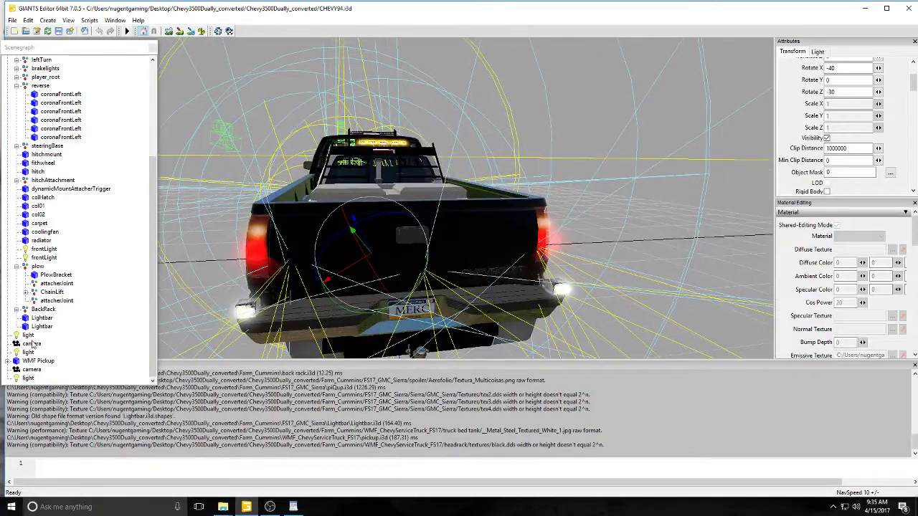
# - Expand the imported WMF Pickup and copy its LightBar group
pyautogui.click(40, 361)
pyautogui.moveTo(326, 260); pyautogui.dragTo(600, 231)
pyautogui.click(564, 240)
pyautogui.scroll(5, 601, 231)
pyautogui.scroll(-1, 98, 348)
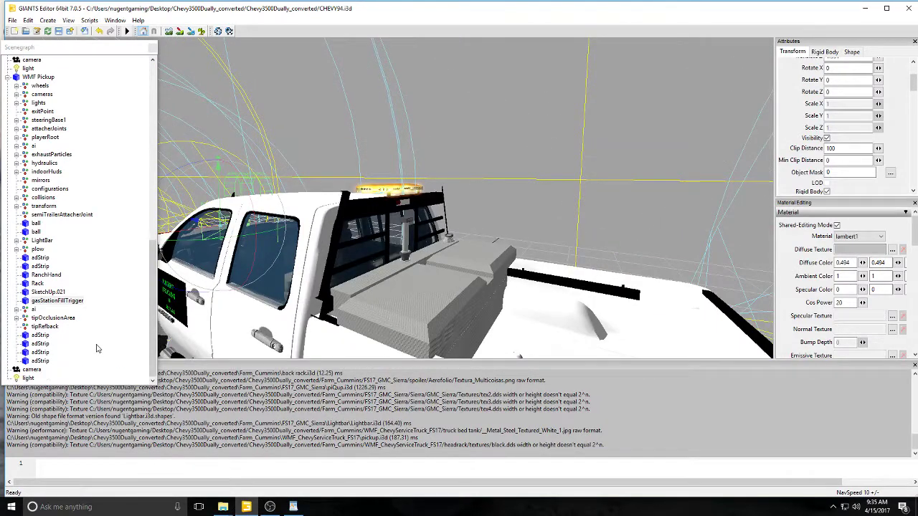
pyautogui.click(41, 241)
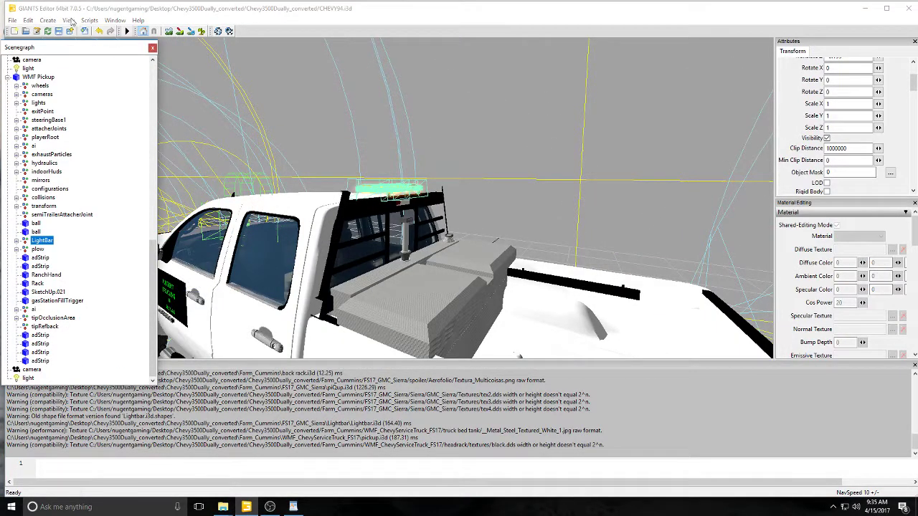
pyautogui.click(28, 20)
pyautogui.click(53, 88)
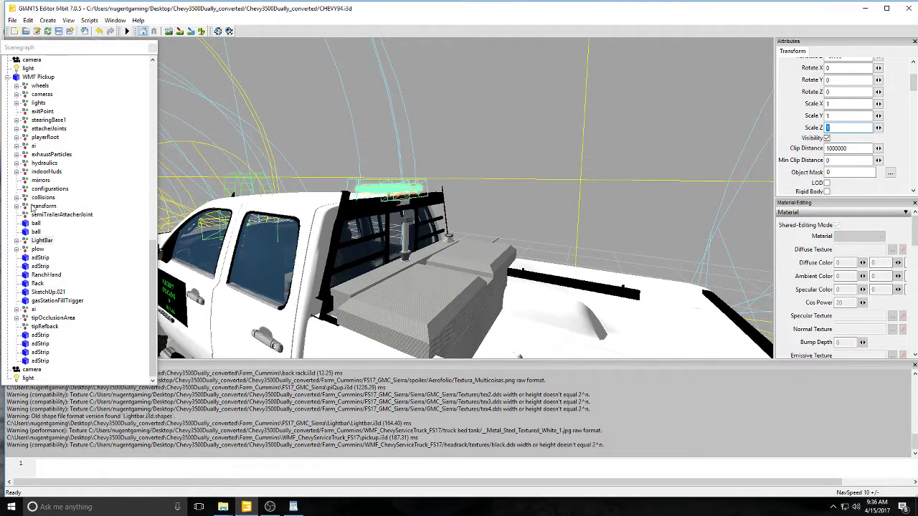
# - Delete the imported WMF Pickup from the scene
pyautogui.scroll(1, 34, 208)
pyautogui.click(38, 102)
pyautogui.click(28, 20)
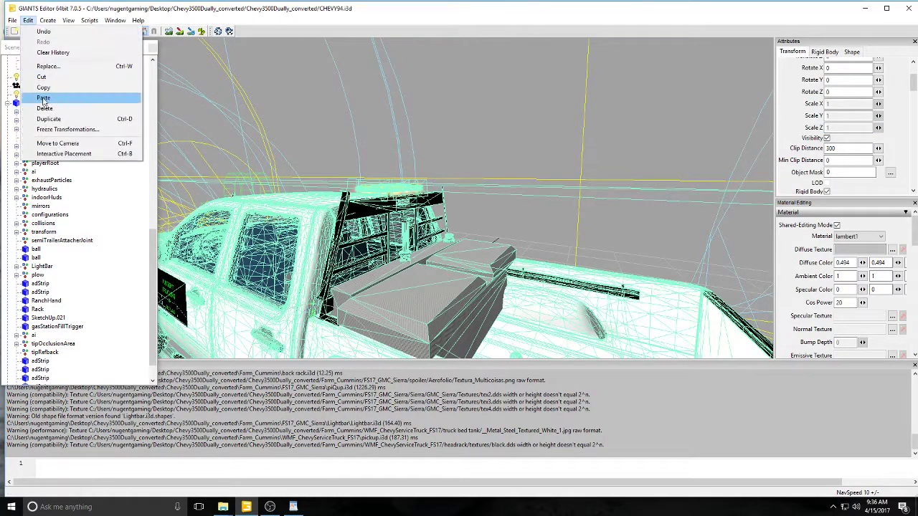
pyautogui.click(43, 105)
# - Paste the copied LightBar group under the CHEVY94 root node
pyautogui.click(40, 69)
pyautogui.click(28, 20)
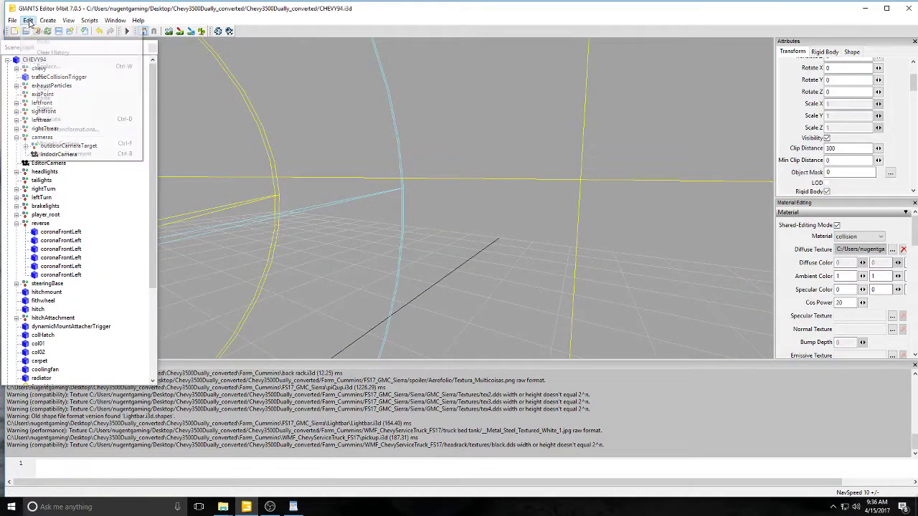
pyautogui.click(54, 100)
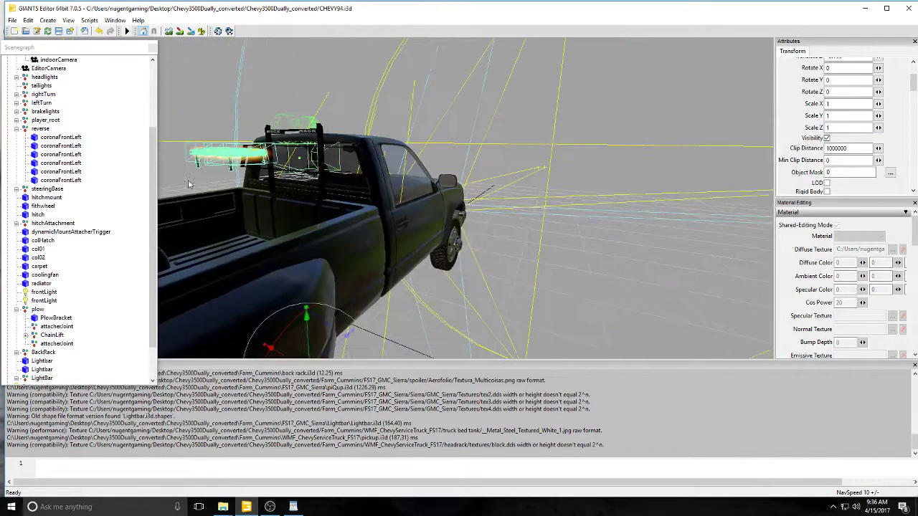
# - Move the pasted LightBar onto the cab roof, centred just above the back rack
pyautogui.moveTo(318, 338); pyautogui.dragTo(388, 290)
pyautogui.keyDown('alt'); pyautogui.moveTo(316, 277); pyautogui.dragTo(468, 315); pyautogui.keyUp('alt')
pyautogui.scroll(5, 238, 221)
pyautogui.moveTo(468, 316); pyautogui.dragTo(406, 307, button='middle')
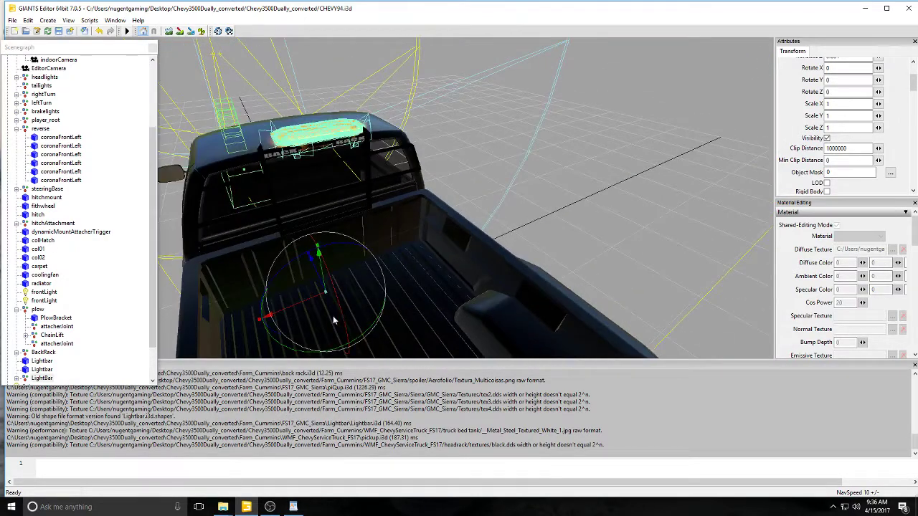
pyautogui.moveTo(299, 304); pyautogui.dragTo(293, 306)
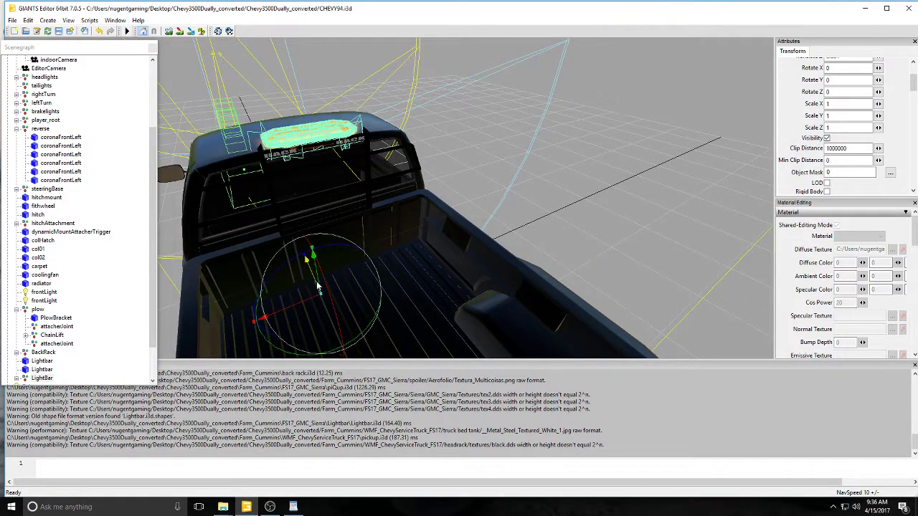
pyautogui.moveTo(321, 284); pyautogui.dragTo(289, 240, button='middle')
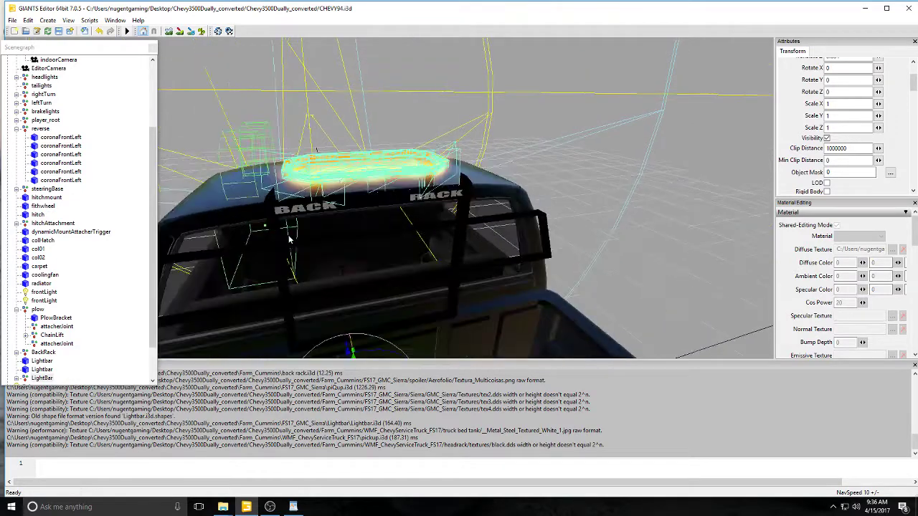
pyautogui.click(373, 133)
pyautogui.keyDown('alt'); pyautogui.moveTo(374, 132); pyautogui.dragTo(370, 185); pyautogui.keyUp('alt')
pyautogui.scroll(-3, 370, 185)
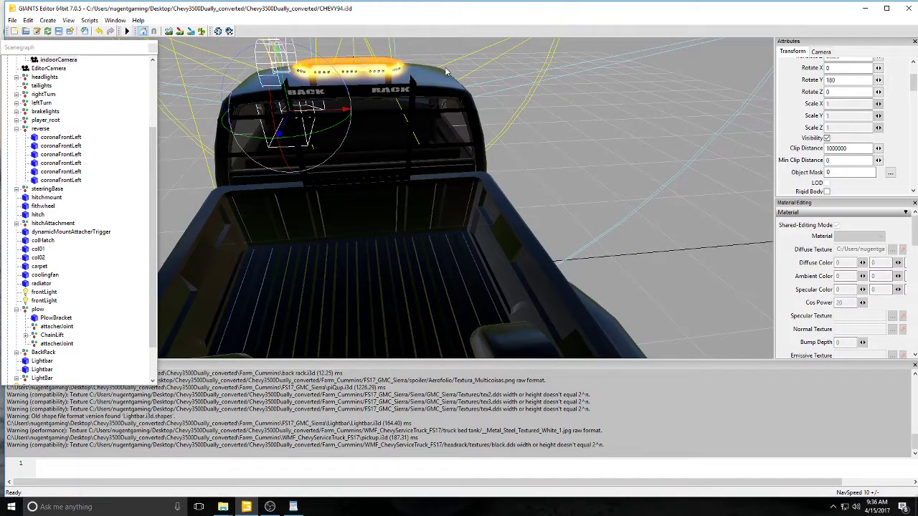
pyautogui.click(515, 75)
pyautogui.keyDown('alt'); pyautogui.moveTo(515, 74); pyautogui.dragTo(491, 61); pyautogui.keyUp('alt')
pyautogui.moveTo(490, 60); pyautogui.dragTo(333, 105, button='middle')
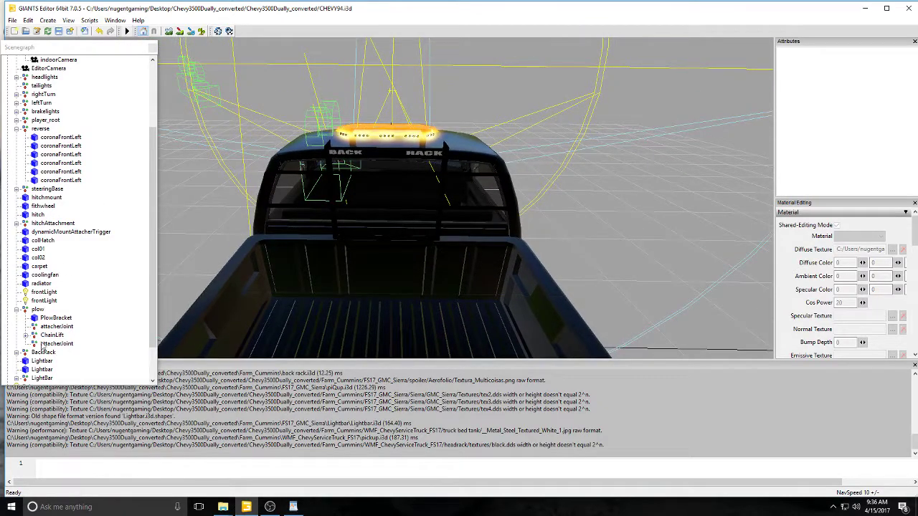
# - Expand the roof LightBar group and delete its LEDs subgroup
pyautogui.scroll(-2, 43, 347)
pyautogui.click(41, 335)
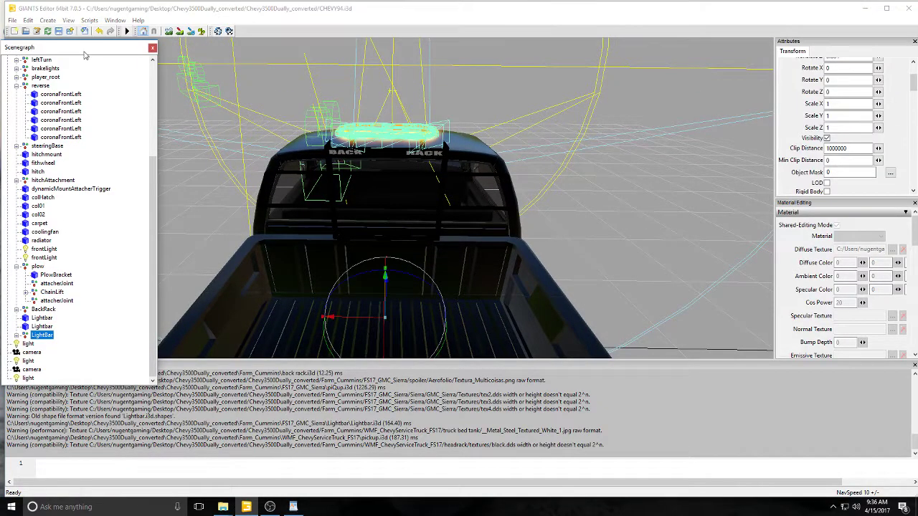
pyautogui.click(16, 335)
pyautogui.click(46, 369)
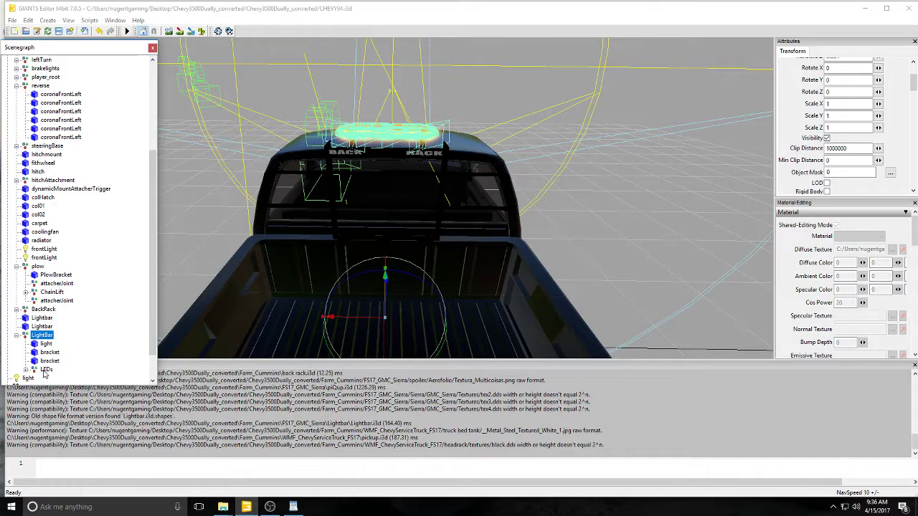
pyautogui.click(28, 21)
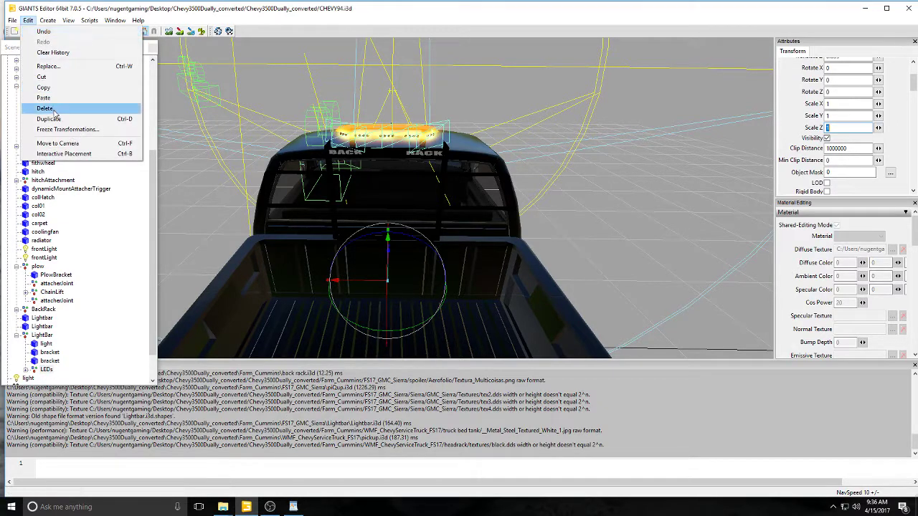
pyautogui.click(52, 111)
# - Switch to WordPad, replace the note with "i dont know how to scriftlights so i haveit there for show", and return to GIANTS Editor
pyautogui.click(293, 507)
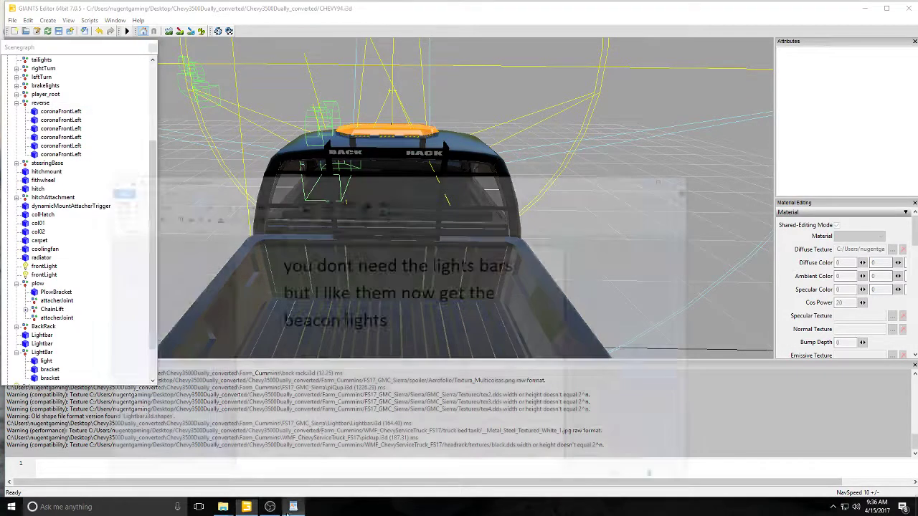
pyautogui.moveTo(240, 270); pyautogui.dragTo(246, 201)
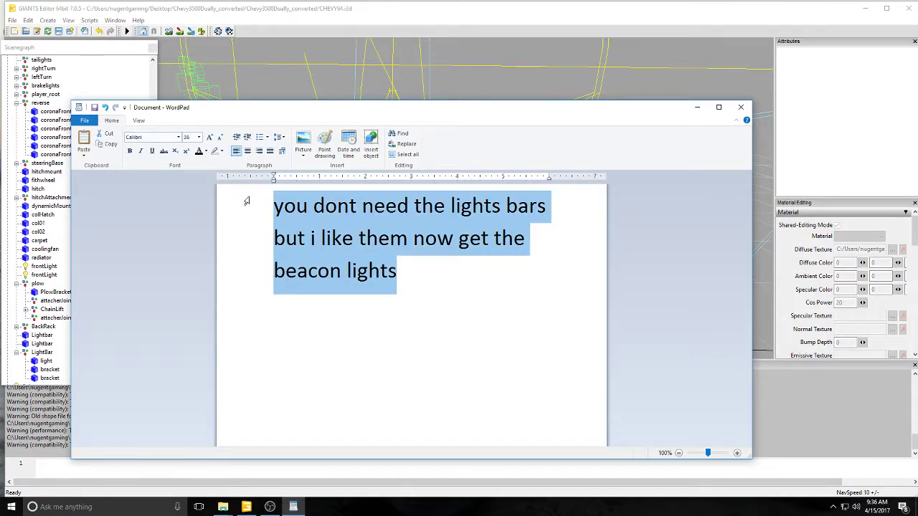
pyautogui.press('BackSpace')
pyautogui.write('i')
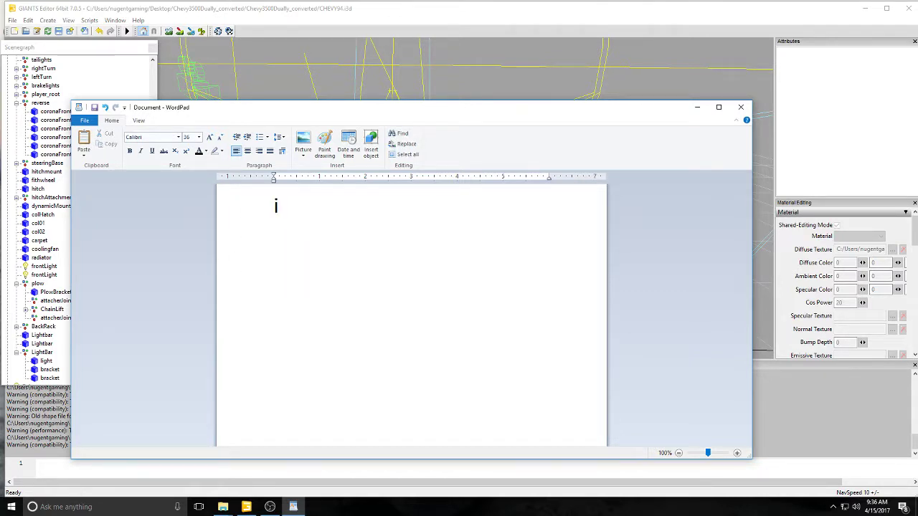
pyautogui.write(' dont know how')
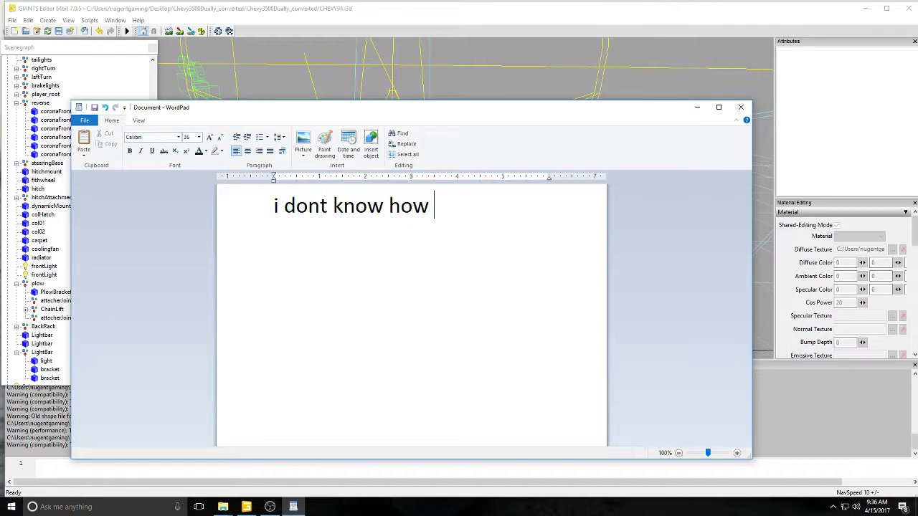
pyautogui.write(' to scrift')
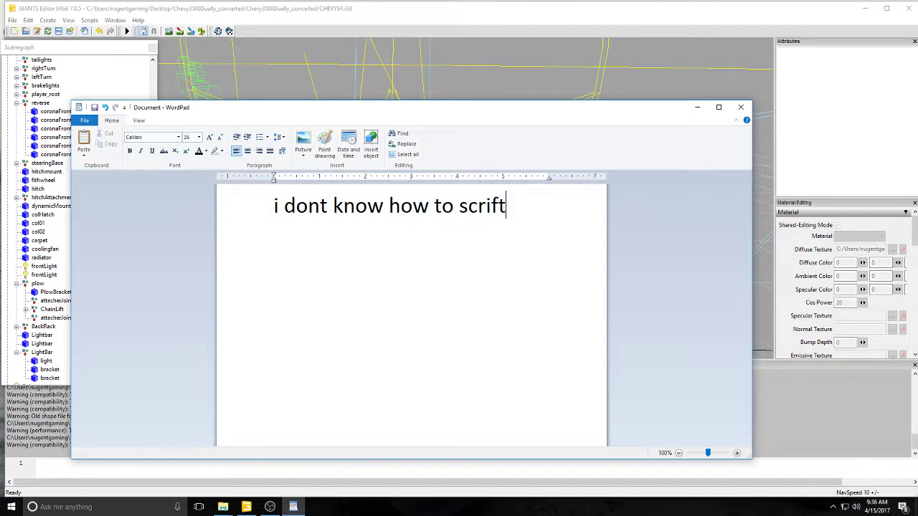
pyautogui.write('lights')
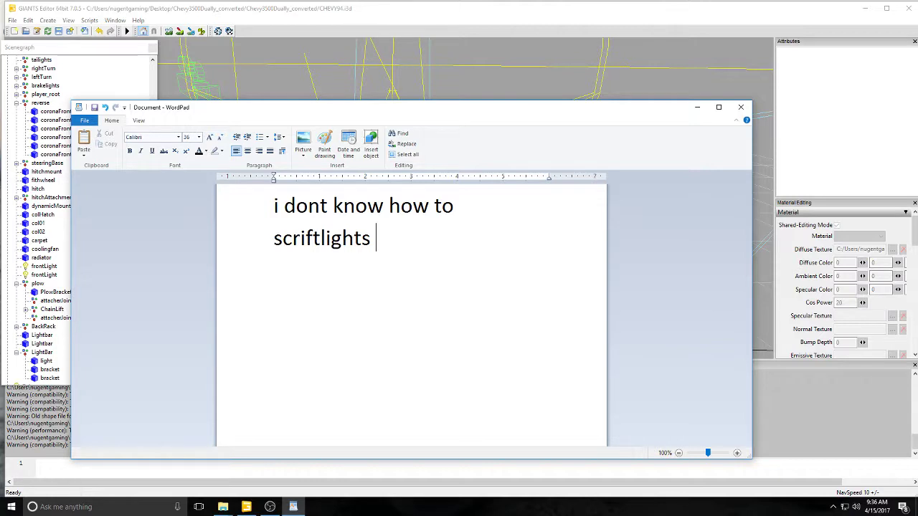
pyautogui.write(' do ')
pyautogui.write('i ha')
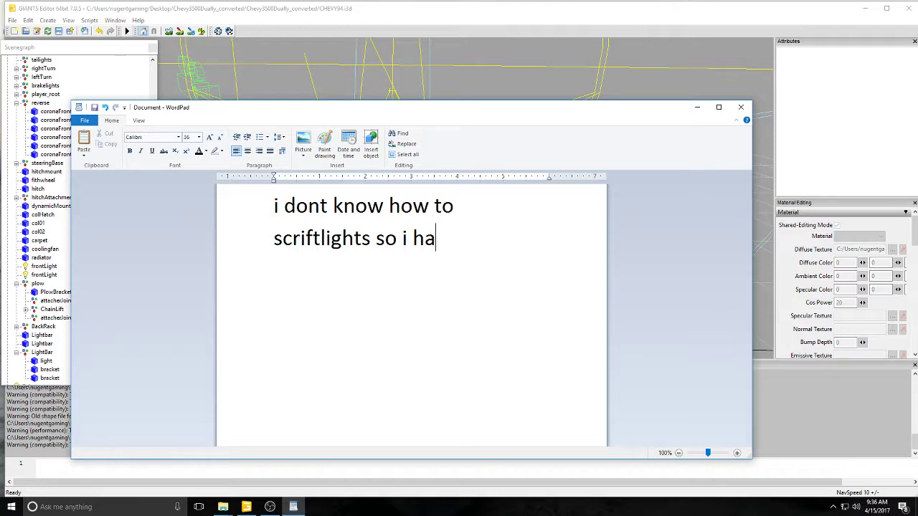
pyautogui.write('veit th')
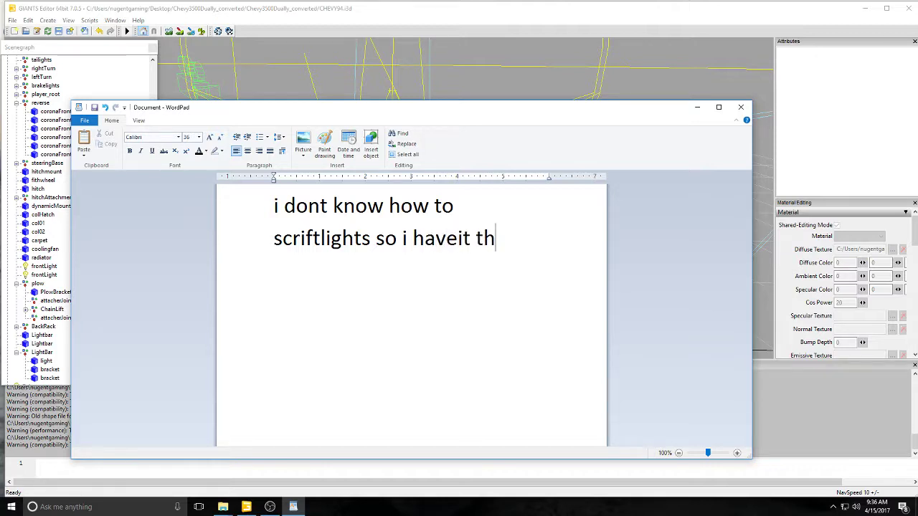
pyautogui.write('ere for sh')
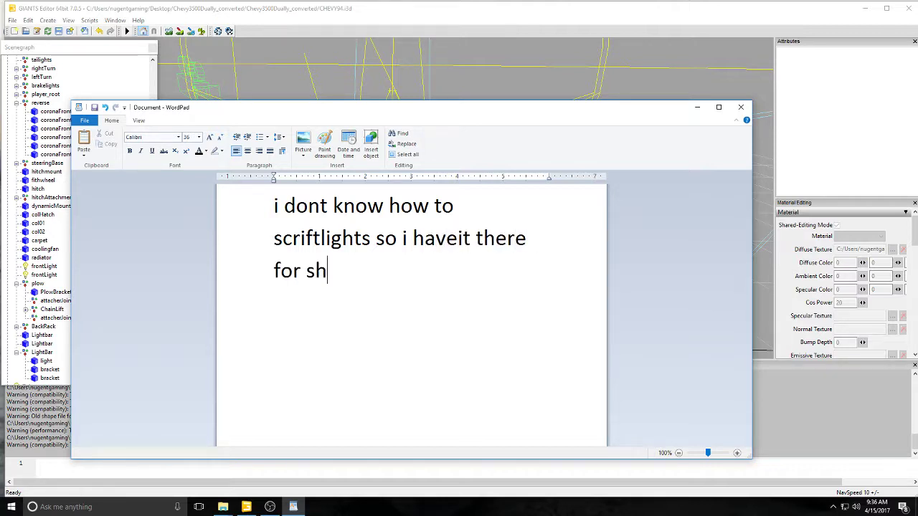
pyautogui.write('ow')
pyautogui.click(697, 106)
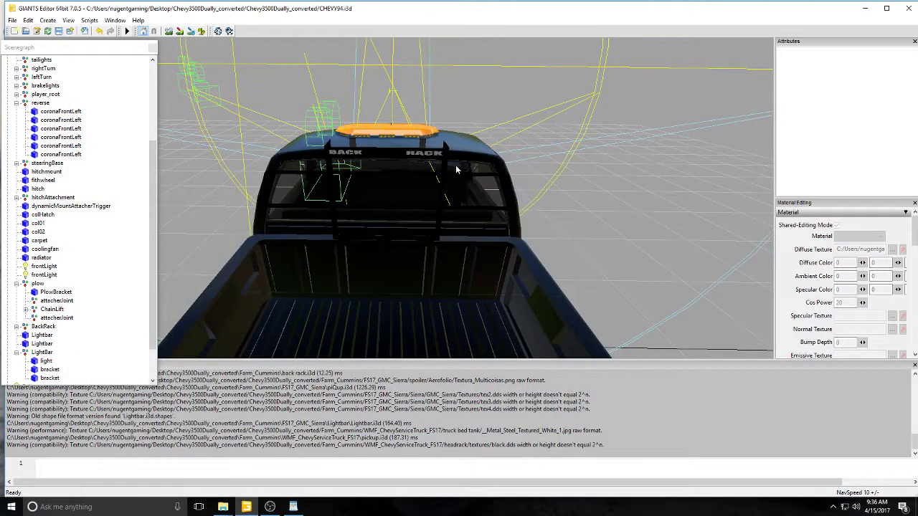
# - Duplicate the second Lightbar object listed below the BackRack node
pyautogui.keyDown('alt'); pyautogui.moveTo(456, 169); pyautogui.dragTo(441, 152); pyautogui.keyUp('alt')
pyautogui.scroll(-5, 394, 210)
pyautogui.scroll(4, 440, 152)
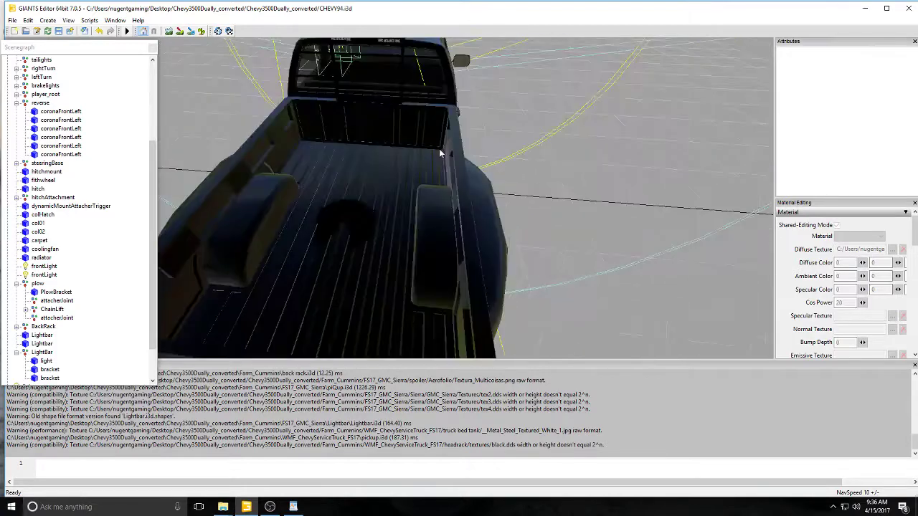
pyautogui.moveTo(440, 152); pyautogui.dragTo(371, 151, button='middle')
pyautogui.scroll(-1, 85, 328)
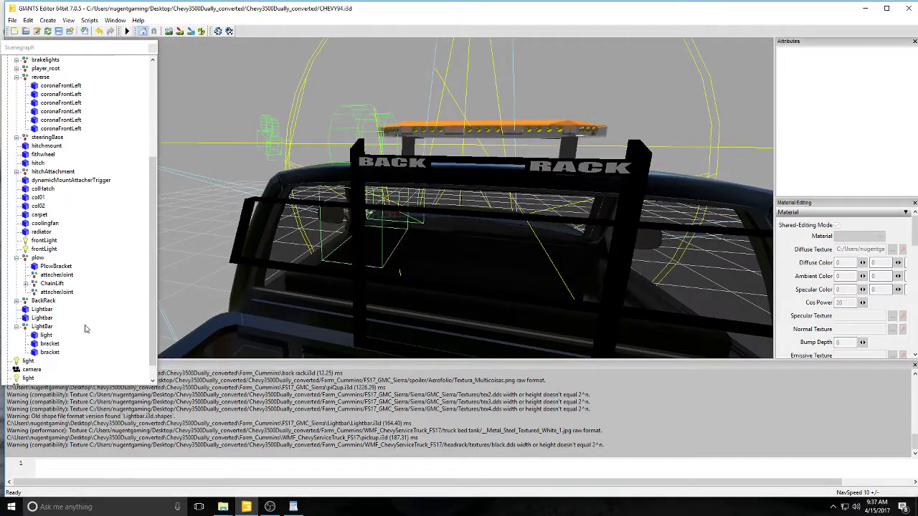
pyautogui.scroll(-1, 84, 329)
pyautogui.click(42, 309)
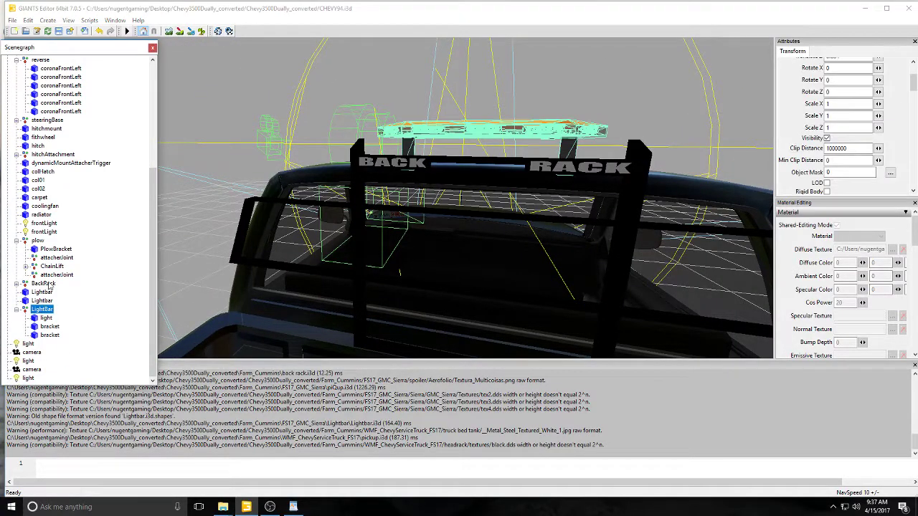
pyautogui.click(43, 301)
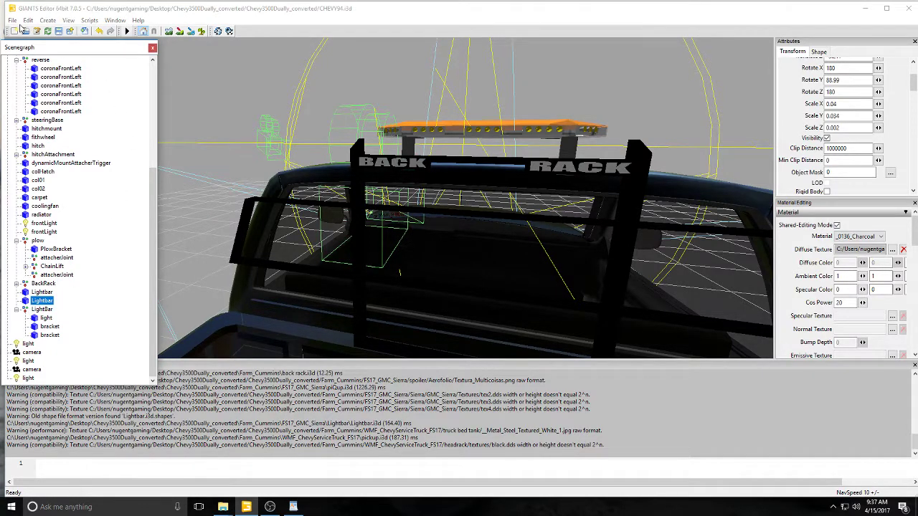
pyautogui.hotkey('ctrl', 'd')
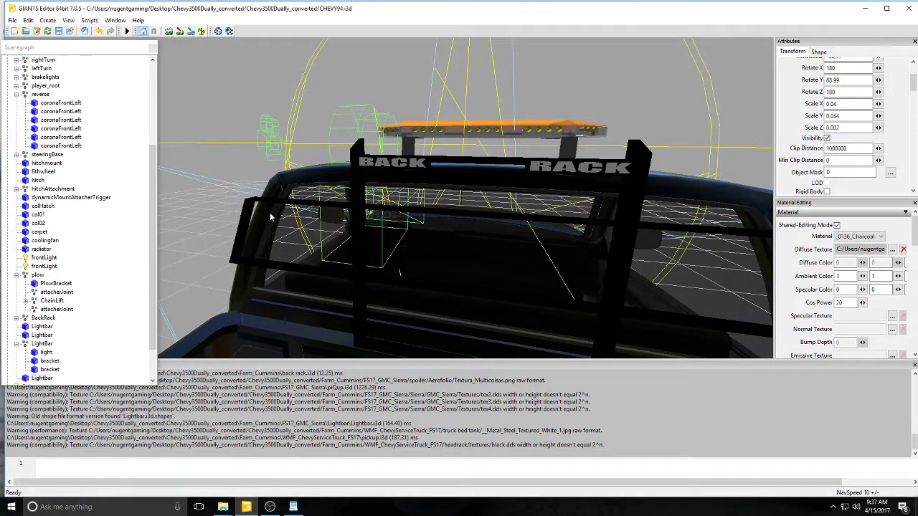
# - Save the CHEVY94.i3d scene and close the editor
pyautogui.keyDown('alt'); pyautogui.moveTo(271, 217); pyautogui.dragTo(316, 289); pyautogui.keyUp('alt')
pyautogui.click(12, 20)
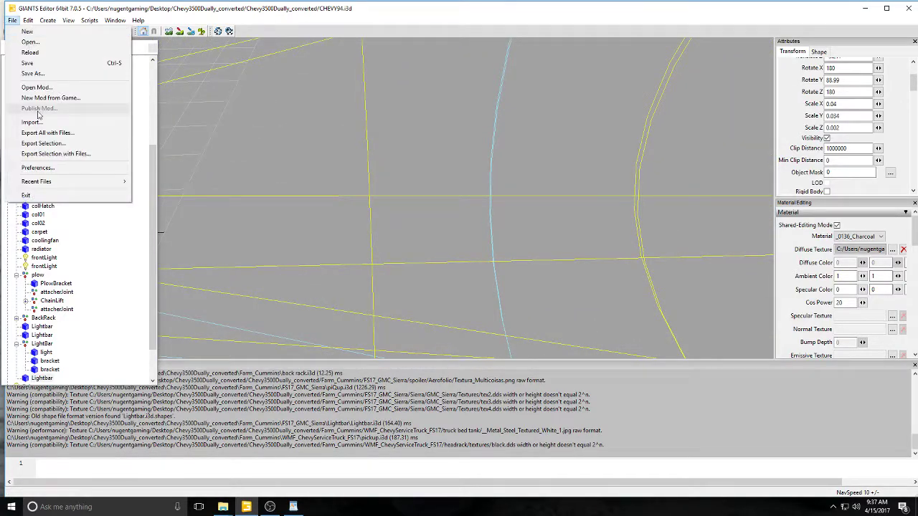
pyautogui.click(29, 64)
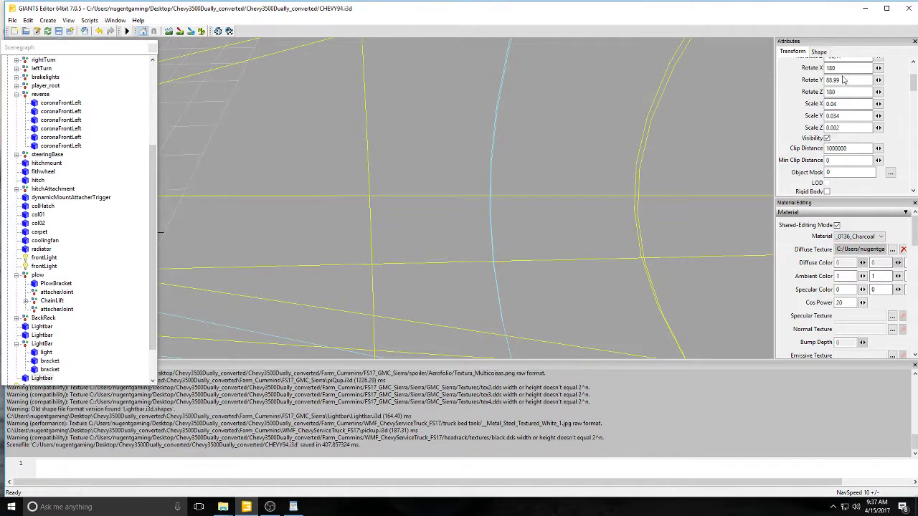
pyautogui.click(911, 13)
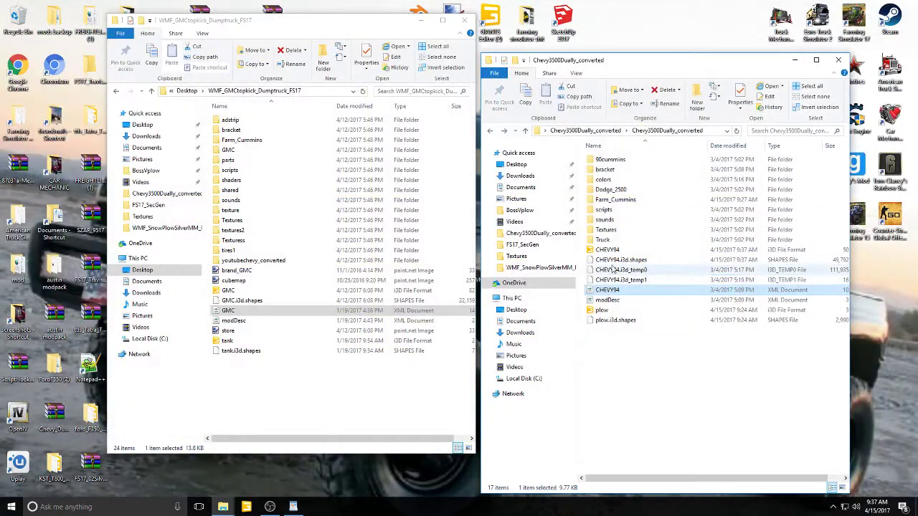
# - Reopen CHEVY94.i3d from the Chevy3500Dually_converted folder in GIANTS Editor 7.0.5, dismiss the welcome window, and switch to the EditorCamera
pyautogui.doubleClick(610, 250)
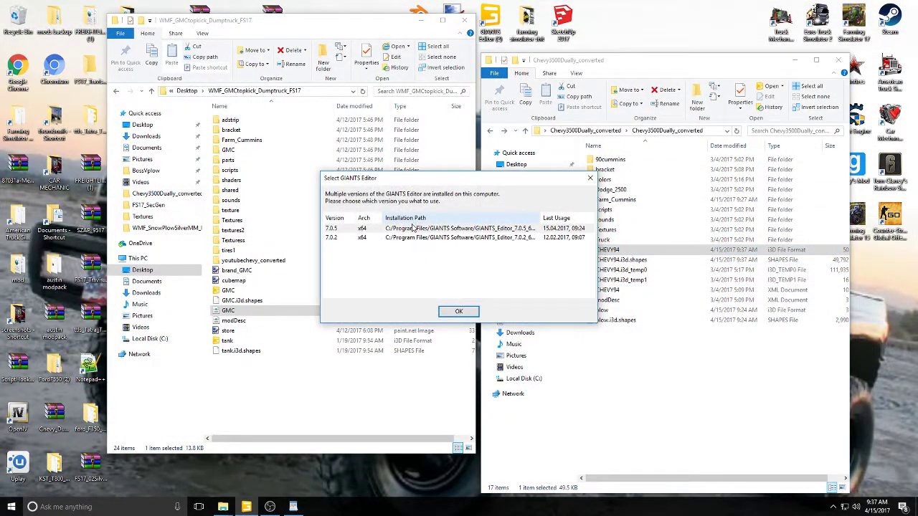
pyautogui.click(459, 312)
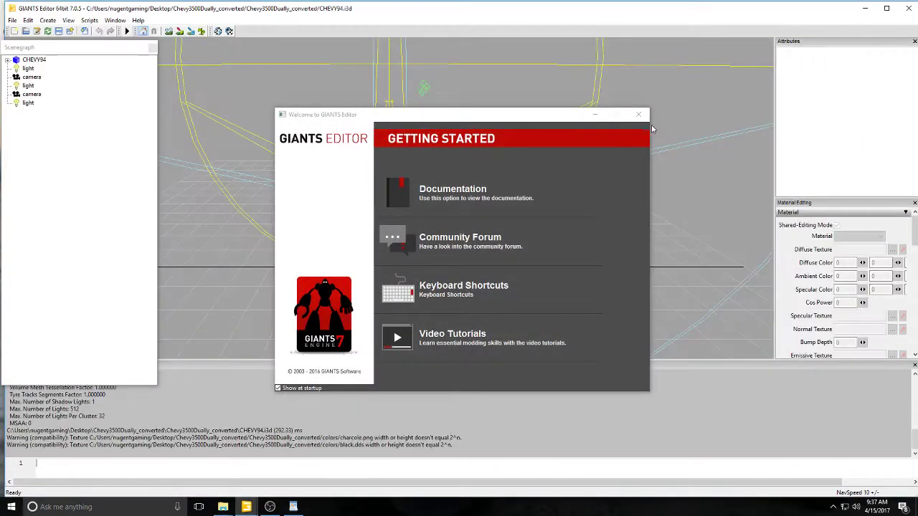
pyautogui.click(638, 114)
pyautogui.click(68, 20)
pyautogui.moveTo(80, 31)
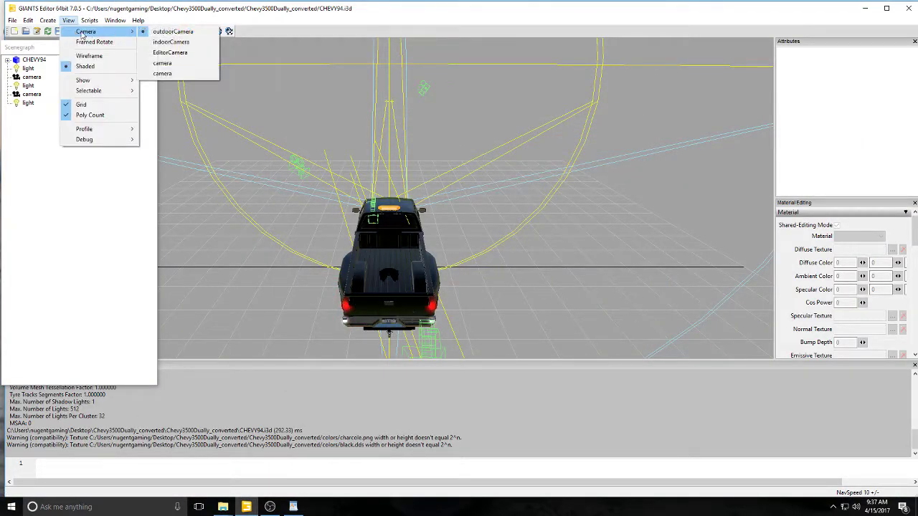
pyautogui.click(172, 53)
# - Move the duplicated Lightbar from the rear bumper to the driver-side end of the back rack, at about X 0.481, Y 2.077, Z -0.532
pyautogui.keyDown('alt'); pyautogui.moveTo(227, 166); pyautogui.dragTo(698, 202); pyautogui.keyUp('alt')
pyautogui.keyDown('alt'); pyautogui.scroll(10, 447, 143); pyautogui.keyUp('alt')
pyautogui.keyDown('alt'); pyautogui.scroll(-5, 698, 201); pyautogui.keyUp('alt')
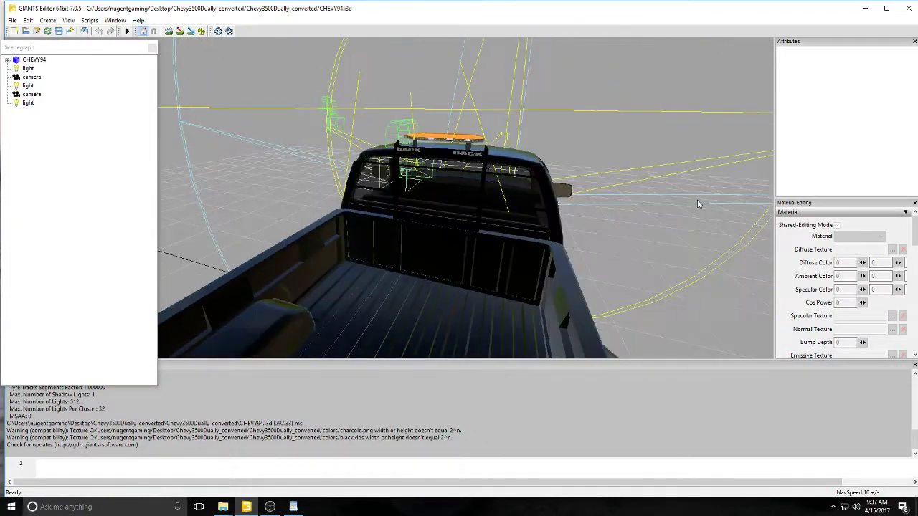
pyautogui.click(7, 59)
pyautogui.scroll(-2, 51, 238)
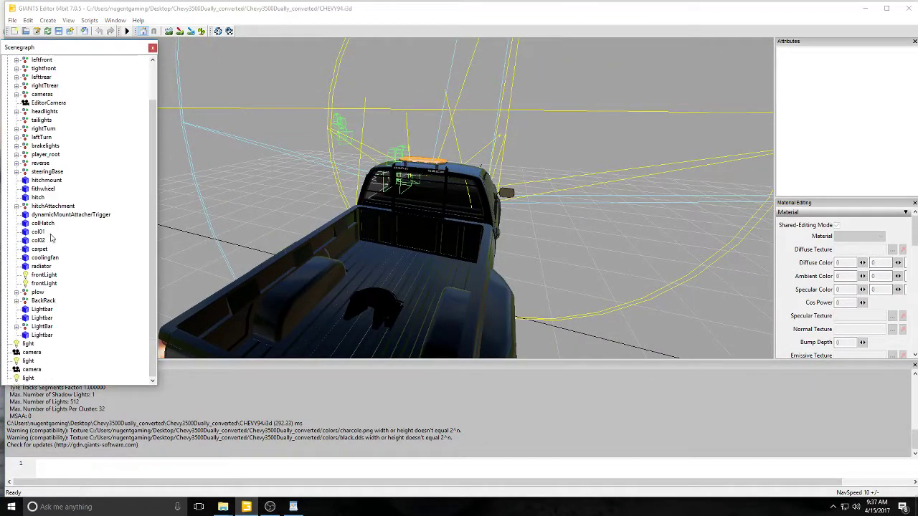
pyautogui.click(48, 335)
pyautogui.scroll(-3, 261, 322)
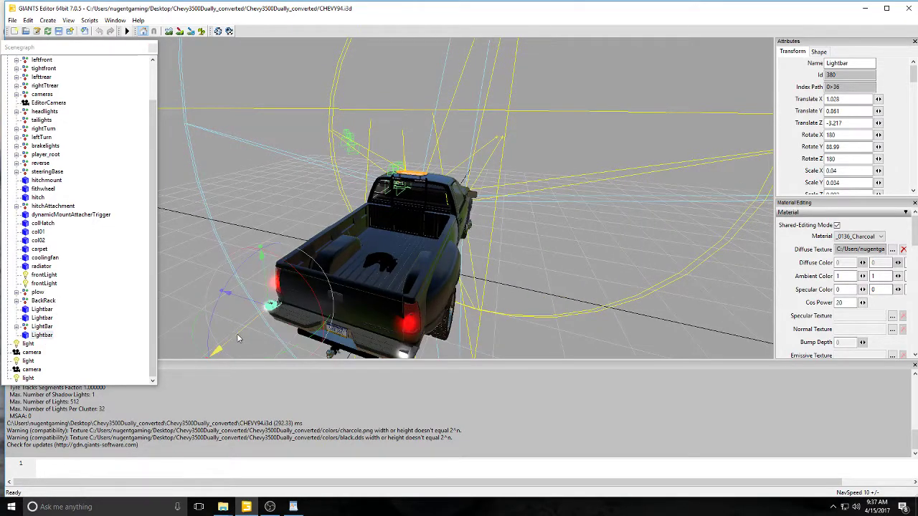
pyautogui.moveTo(240, 336); pyautogui.dragTo(350, 222)
pyautogui.scroll(5, 422, 158)
pyautogui.scroll(6, 422, 158)
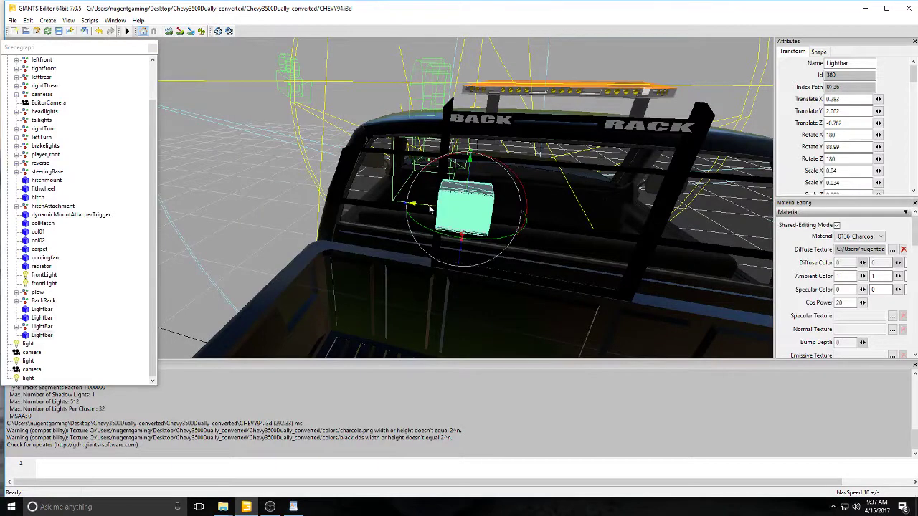
pyautogui.moveTo(430, 208); pyautogui.dragTo(398, 156)
# - Check the duplicated Lightbar's fit from the side and move it forward against the back rack, at about X 0.486, Y 2.025, Z -0.258
pyautogui.click(41, 164)
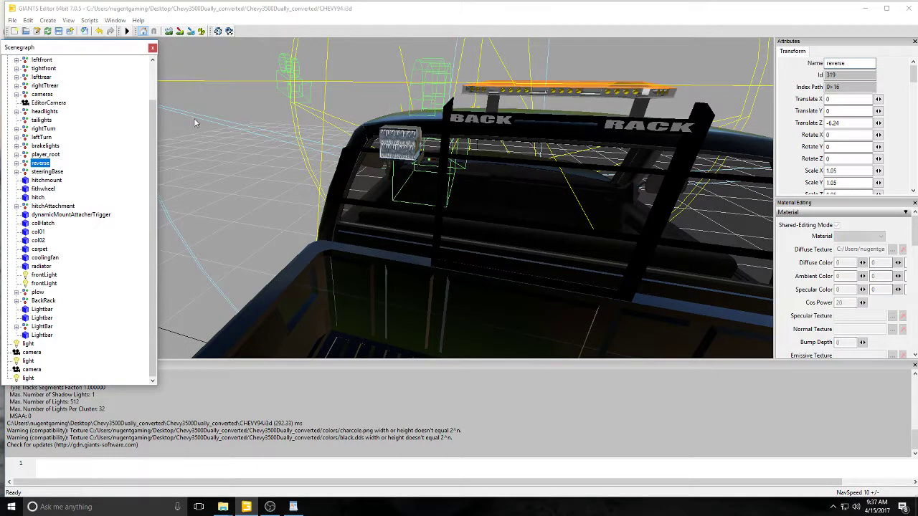
pyautogui.keyDown('alt'); pyautogui.moveTo(269, 208); pyautogui.dragTo(628, 90); pyautogui.keyUp('alt')
pyautogui.scroll(-4, 504, 131)
pyautogui.moveTo(627, 91); pyautogui.dragTo(564, 164, button='right')
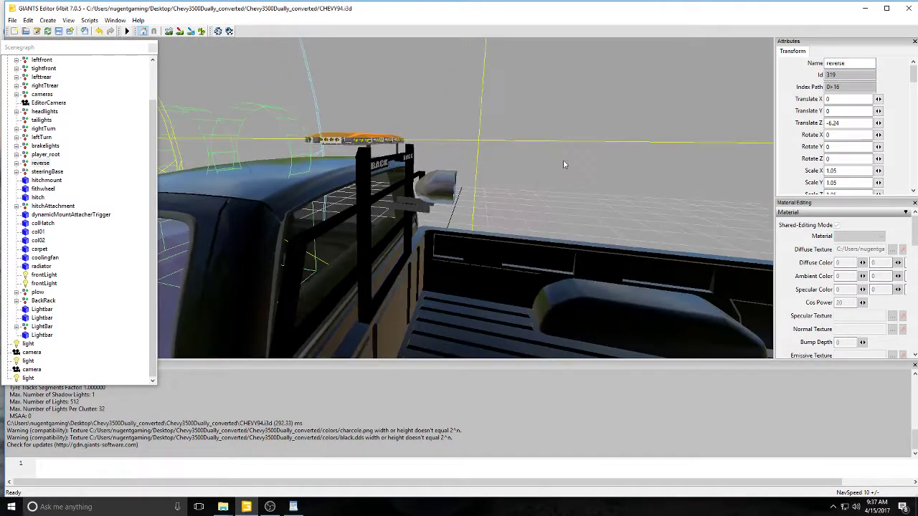
pyautogui.click(43, 336)
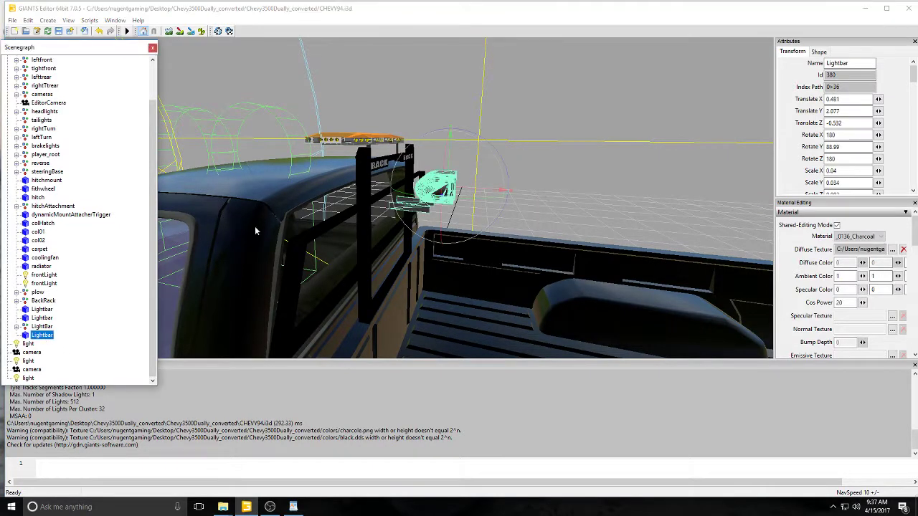
pyautogui.moveTo(481, 193); pyautogui.dragTo(298, 219)
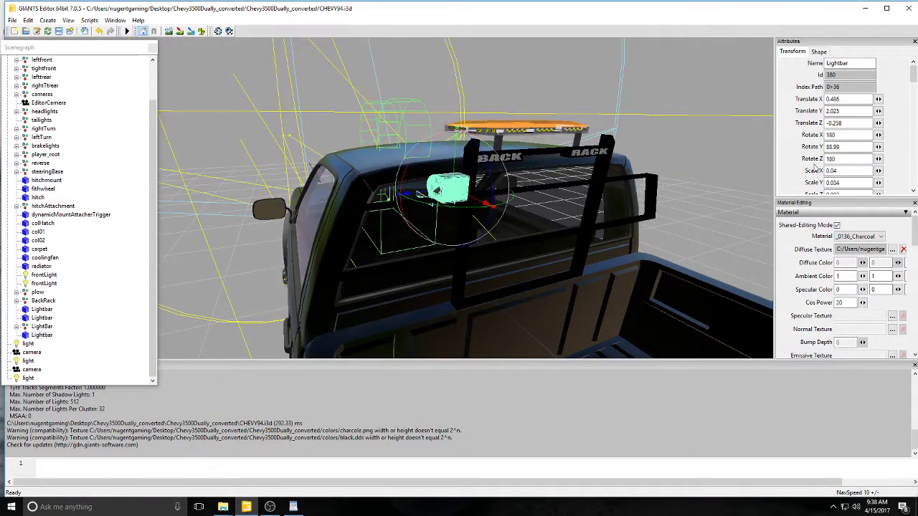
# - Set the duplicated Lightbar's Scale Y to 0.03 and its Scale X to 0.03
pyautogui.scroll(-1, 815, 166)
pyautogui.click(855, 160)
pyautogui.moveTo(912, 78); pyautogui.dragTo(913, 106)
pyautogui.scroll(2, 888, 140)
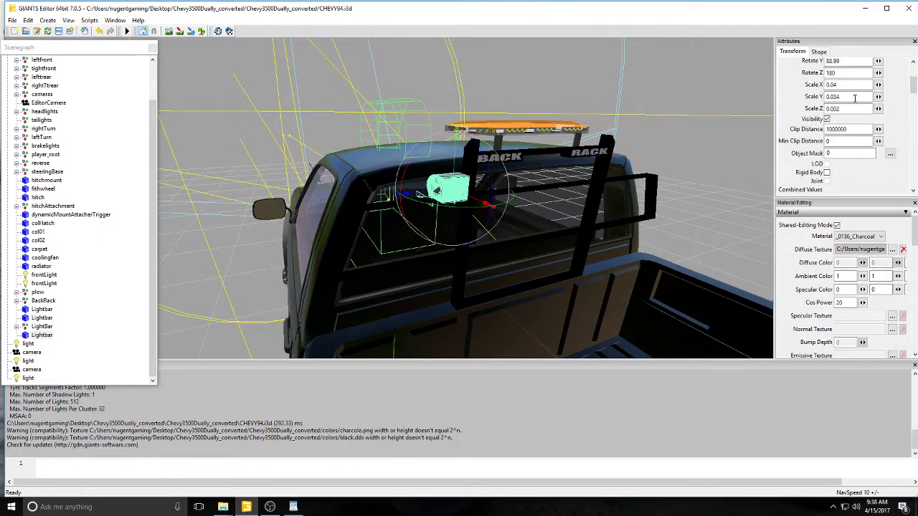
pyautogui.click(854, 98)
pyautogui.write('8')
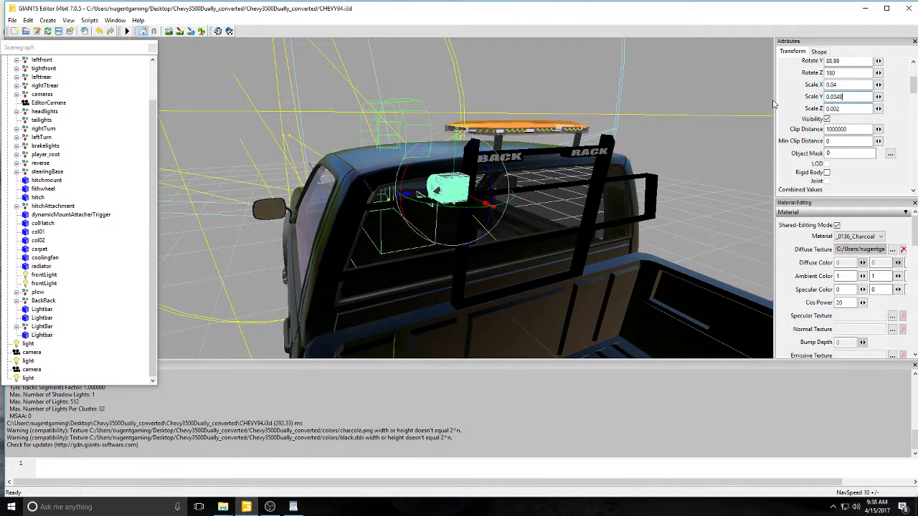
pyautogui.press('BackSpace')
pyautogui.press('BackSpace')
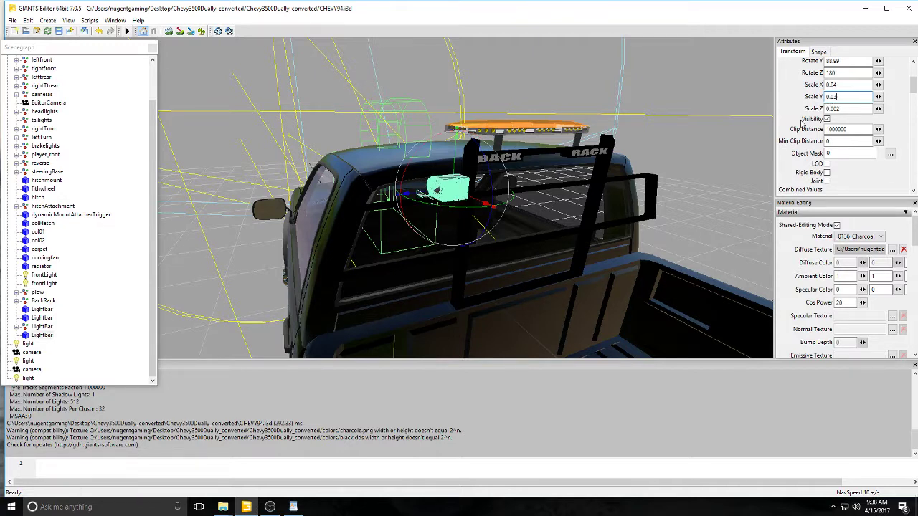
pyautogui.click(844, 85)
pyautogui.press('BackSpace')
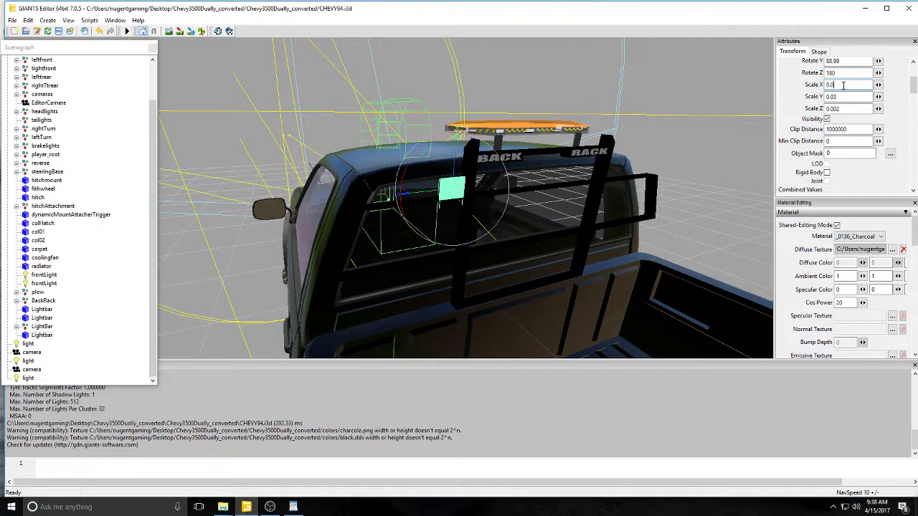
pyautogui.write('3')
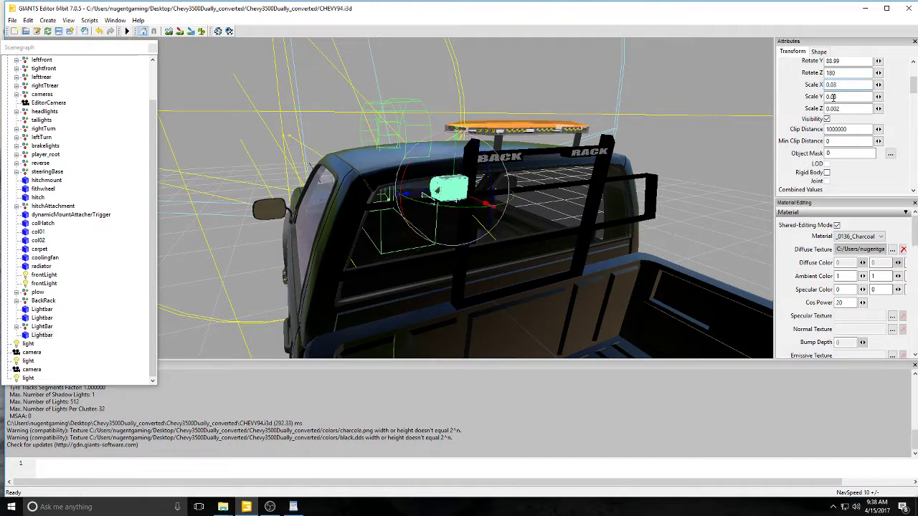
# - Set the duplicated Lightbar's Scale Y to 0.05 and its Scale Z to 0.005
pyautogui.press('BackSpace')
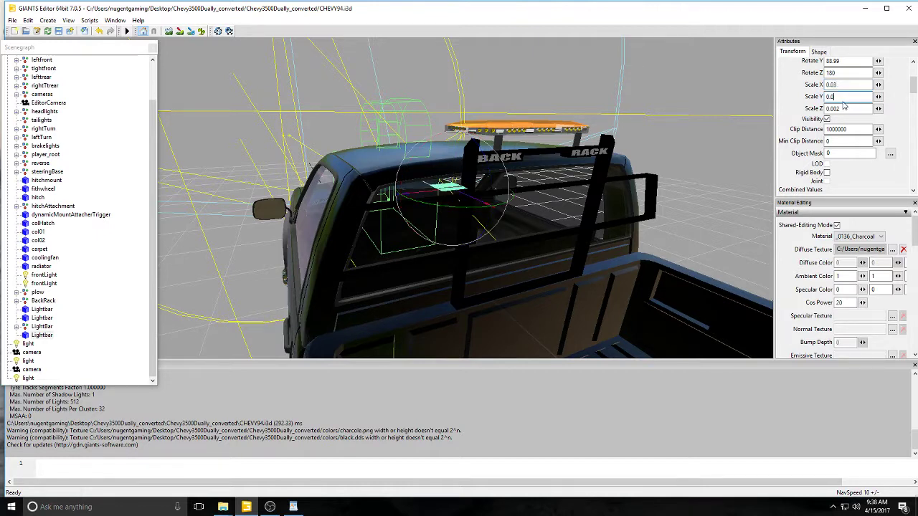
pyautogui.write('2')
pyautogui.press('BackSpace')
pyautogui.write('4')
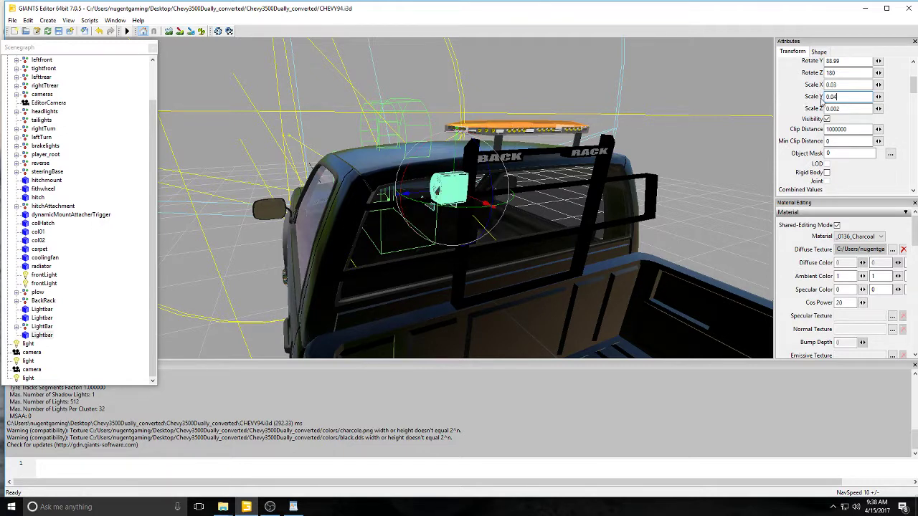
pyautogui.press('BackSpace')
pyautogui.write('5')
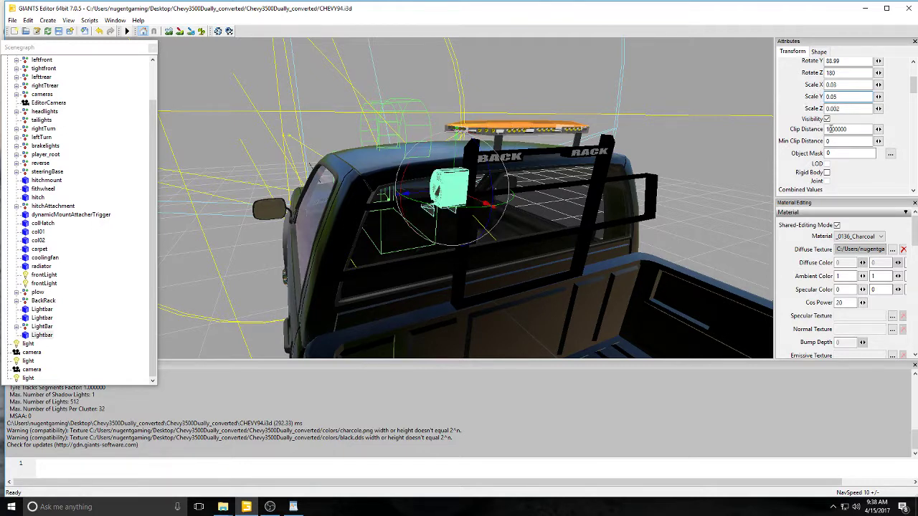
pyautogui.press('Tab')
pyautogui.press('BackSpace')
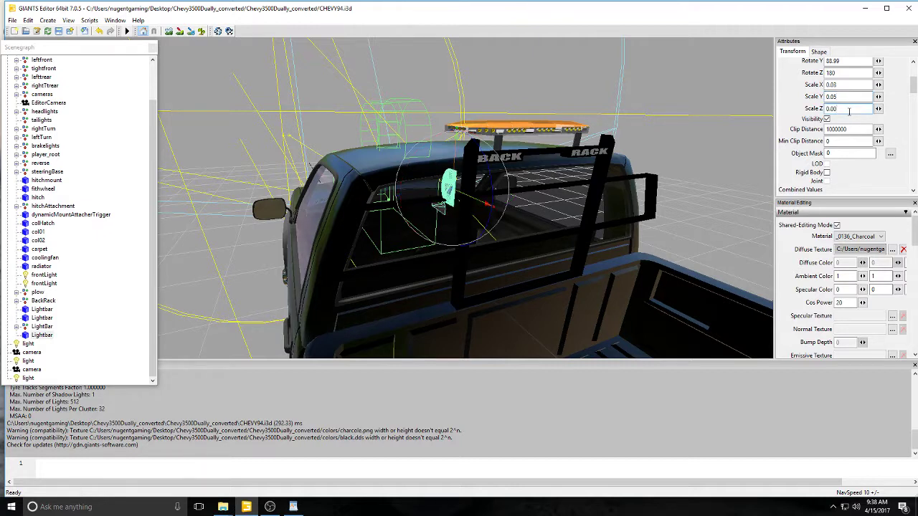
pyautogui.write('5')
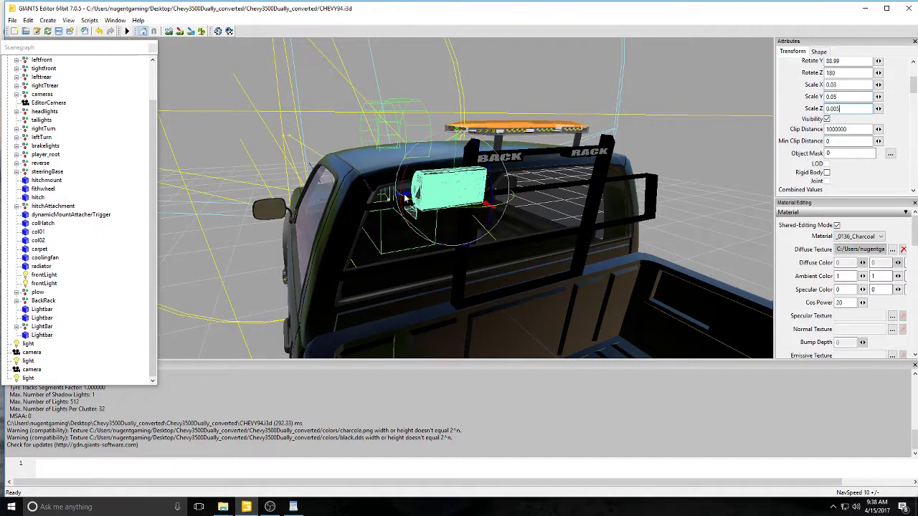
# - Shift the resized Lightbar outward and up beside the driver-side rack post, and place a duplicate of it on the passenger side
pyautogui.moveTo(402, 200); pyautogui.dragTo(383, 201)
pyautogui.moveTo(457, 206)
pyautogui.mouseDown()
pyautogui.moveTo(441, 201)
pyautogui.moveTo(435, 173)
pyautogui.moveTo(462, 196)
pyautogui.mouseUp()
pyautogui.hotkey('ctrl', 'd')
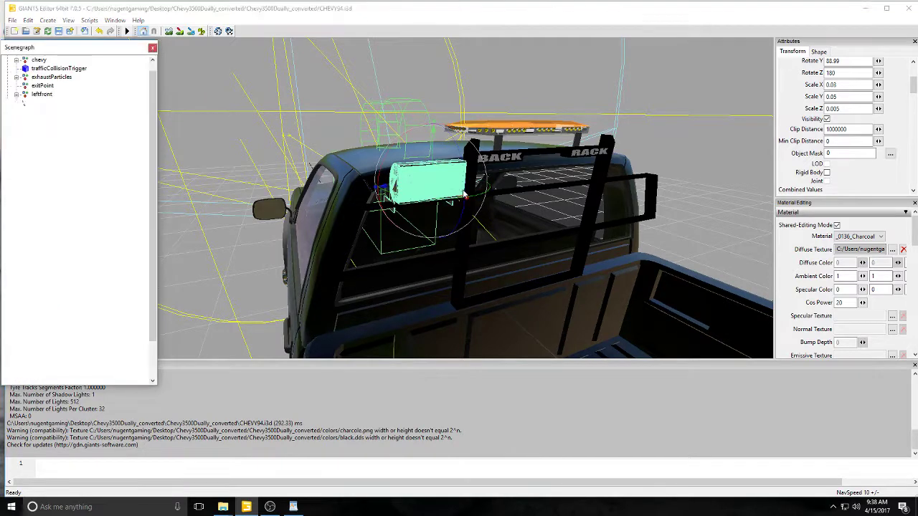
pyautogui.moveTo(396, 187); pyautogui.dragTo(729, 153)
# - Examine the fit of both Lightbars against the back rack from several angles around the cab
pyautogui.keyDown('alt'); pyautogui.moveTo(507, 227); pyautogui.dragTo(526, 235); pyautogui.keyUp('alt')
pyautogui.scroll(5, 598, 205)
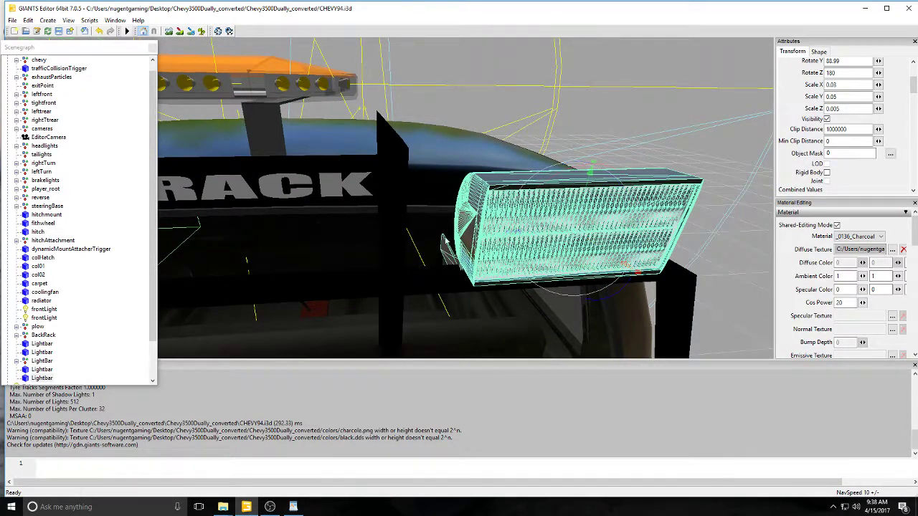
pyautogui.keyDown('alt'); pyautogui.moveTo(445, 241); pyautogui.dragTo(488, 231); pyautogui.keyUp('alt')
pyautogui.scroll(-5, 433, 241)
pyautogui.click(503, 156)
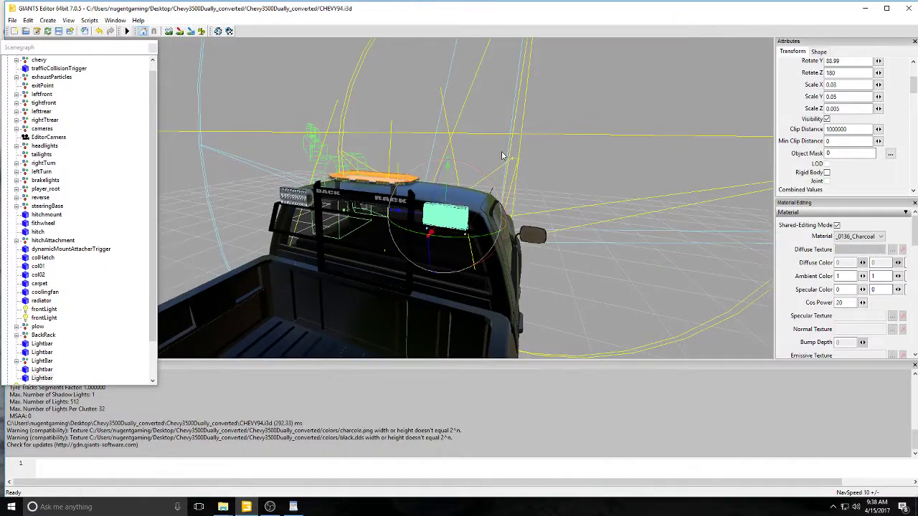
pyautogui.click(424, 273)
pyautogui.keyDown('alt'); pyautogui.moveTo(424, 272); pyautogui.dragTo(461, 172); pyautogui.keyUp('alt')
pyautogui.scroll(-5, 514, 193)
pyautogui.scroll(5, 452, 185)
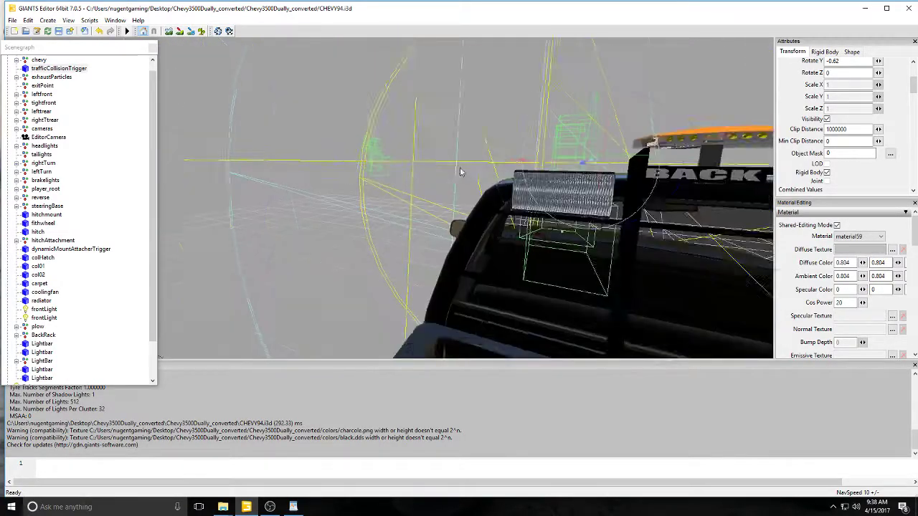
pyautogui.moveTo(461, 172); pyautogui.dragTo(578, 202, button='right')
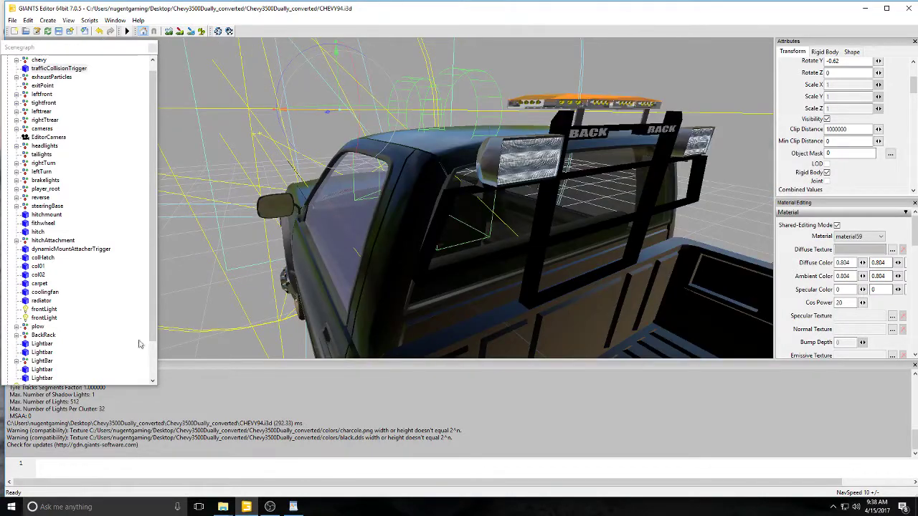
# - Rotate the passenger-side Lightbar to angle it outward, at about Rotate Y 77.004 and Rotate Z -94.379
pyautogui.click(40, 377)
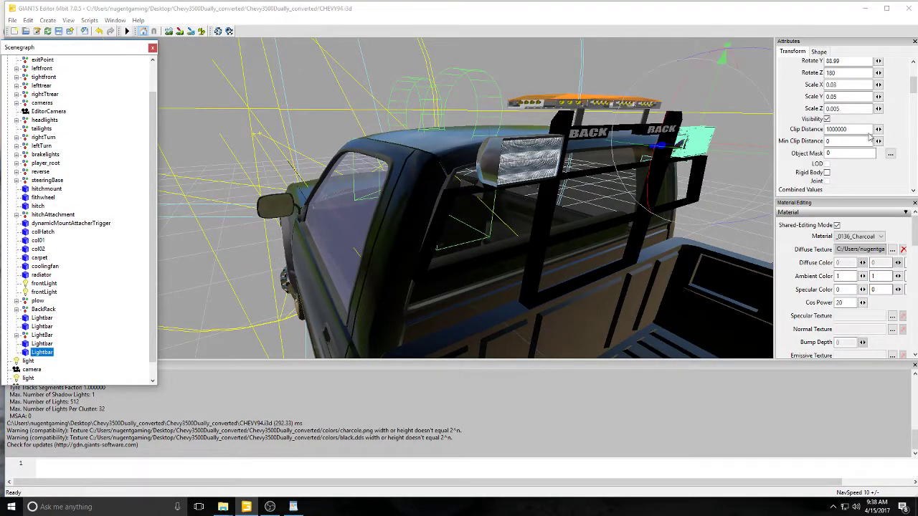
pyautogui.keyDown('alt'); pyautogui.moveTo(734, 98); pyautogui.dragTo(748, 90); pyautogui.keyUp('alt')
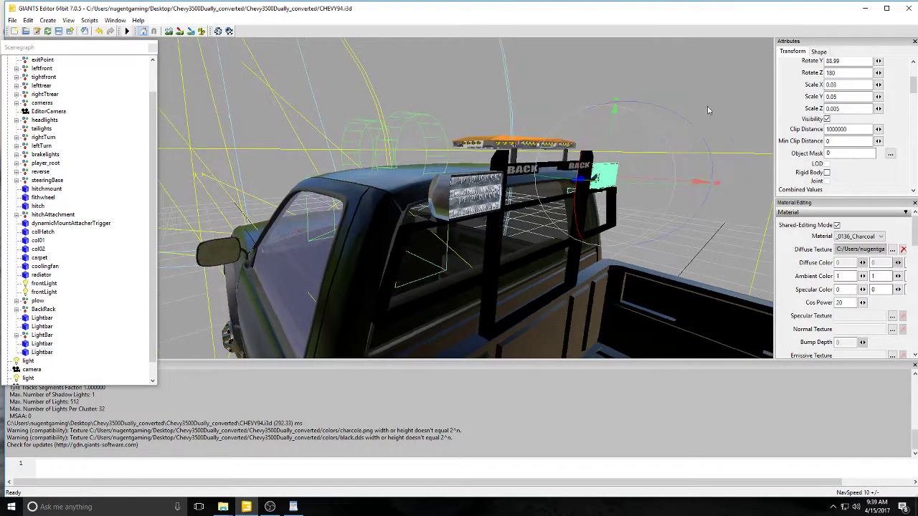
pyautogui.moveTo(694, 129); pyautogui.dragTo(659, 192)
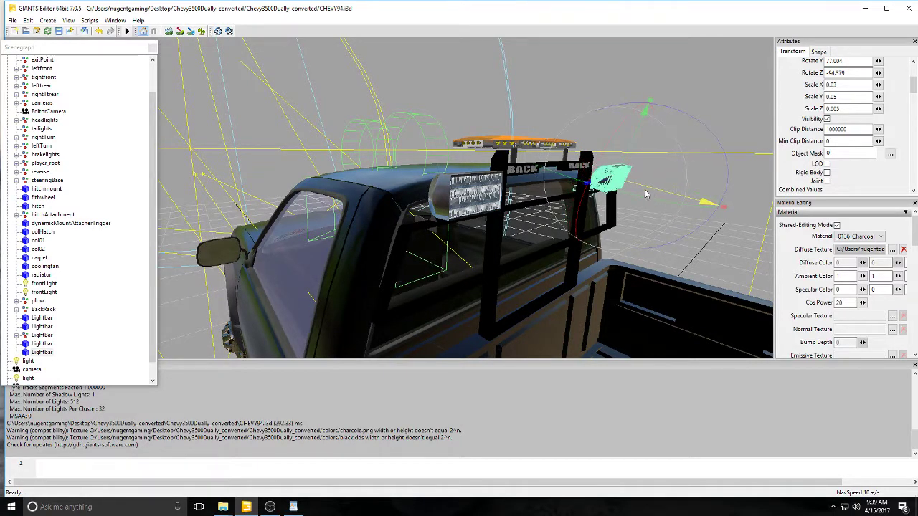
# - Rotate the driver-side Lightbar on the back rack to angle it outward and check both lights from behind the bed
pyautogui.click(42, 344)
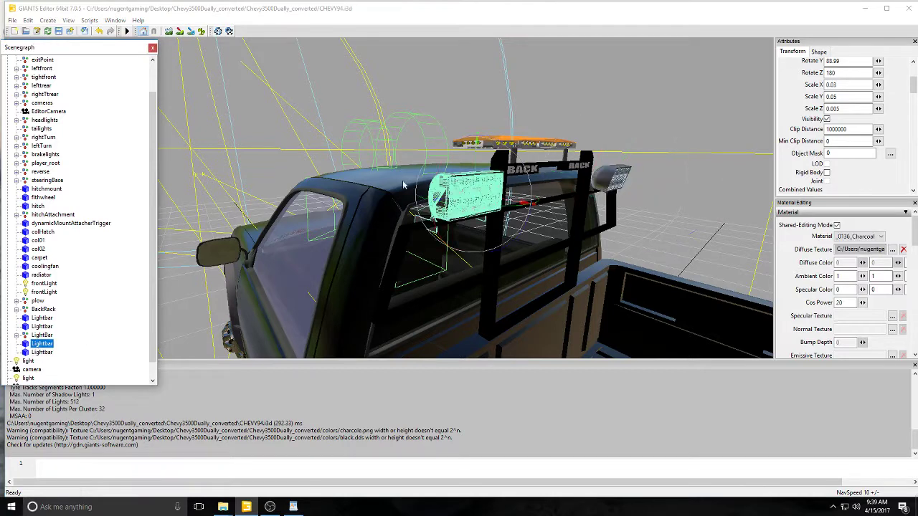
pyautogui.moveTo(529, 170); pyautogui.dragTo(569, 114)
pyautogui.click(537, 112)
pyautogui.scroll(2, 568, 114)
pyautogui.moveTo(568, 114); pyautogui.dragTo(455, 118, button='right')
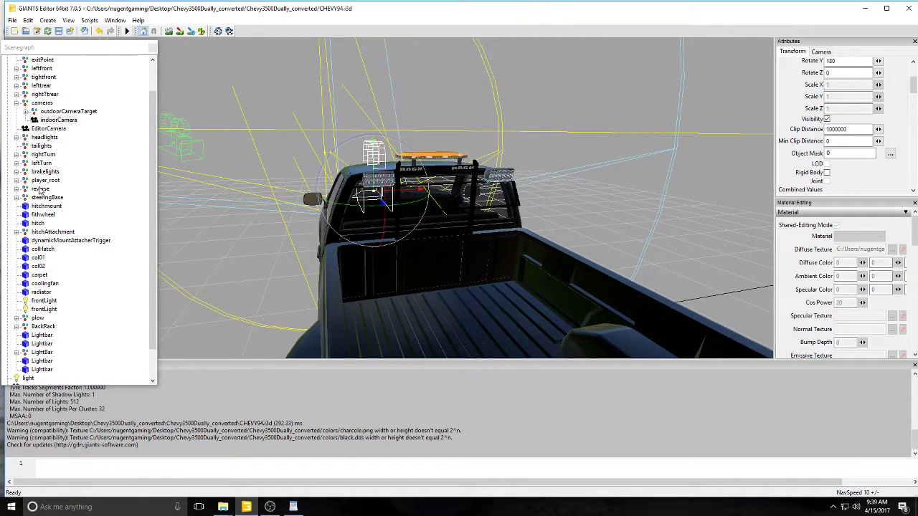
# - Duplicate a coronaFrontLeft in the headlights group and move the copy out of the cab toward the back rack Lightbars
pyautogui.click(16, 137)
pyautogui.click(45, 147)
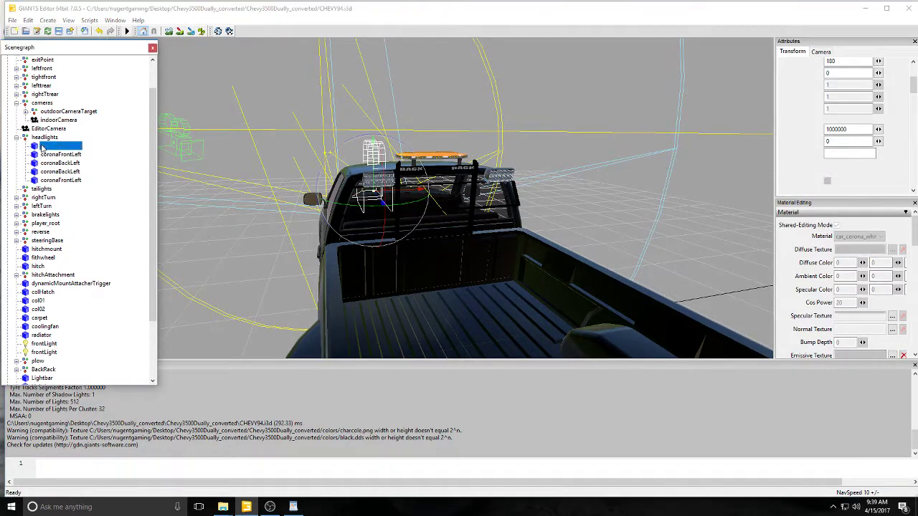
pyautogui.click(46, 31)
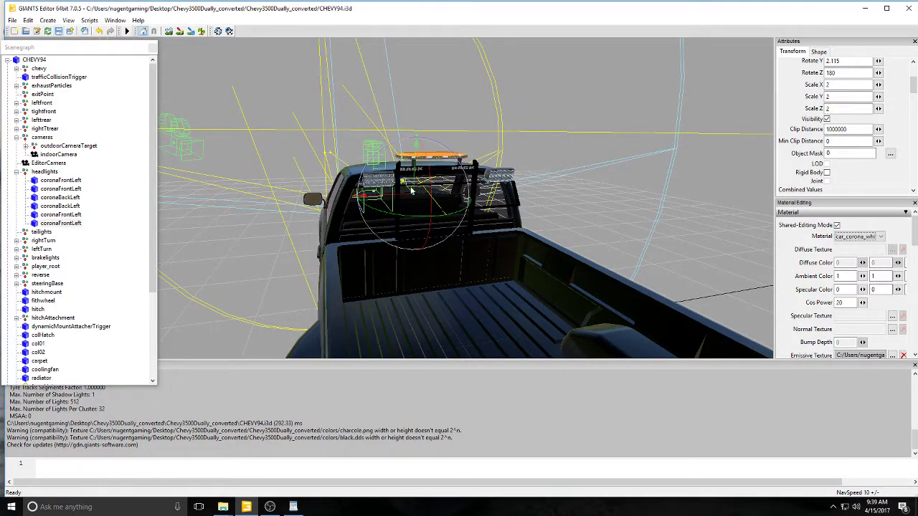
pyautogui.moveTo(413, 182); pyautogui.dragTo(408, 134)
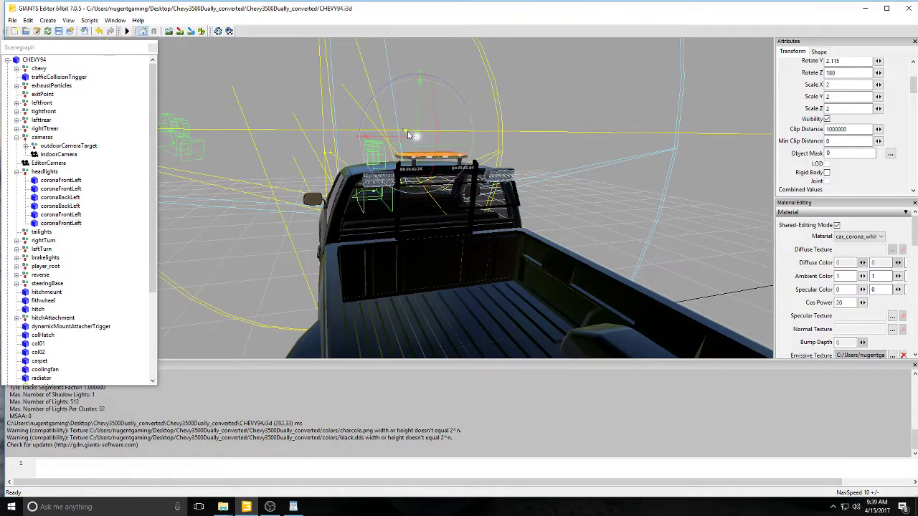
pyautogui.click(399, 146)
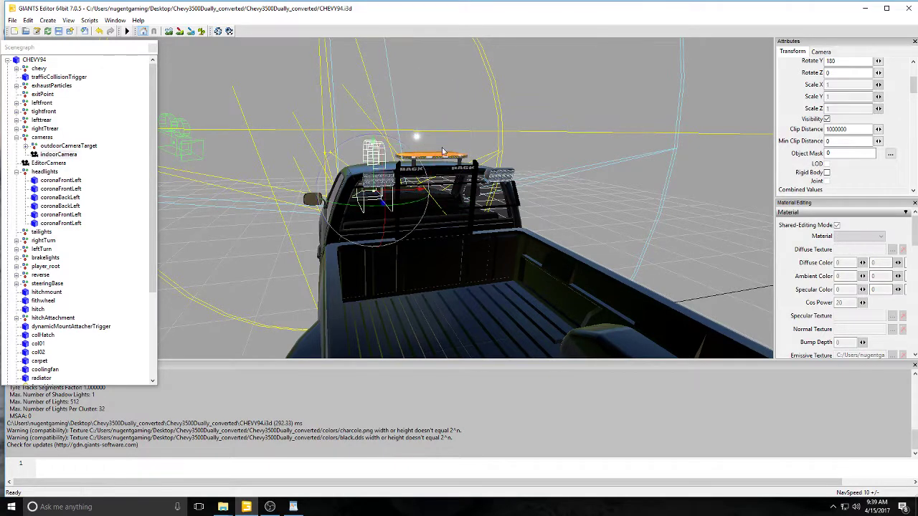
pyautogui.click(72, 224)
pyautogui.moveTo(407, 135); pyautogui.dragTo(512, 188)
pyautogui.keyDown('alt'); pyautogui.moveTo(631, 206); pyautogui.dragTo(336, 213); pyautogui.keyUp('alt')
pyautogui.moveTo(335, 213); pyautogui.dragTo(309, 211, button='right')
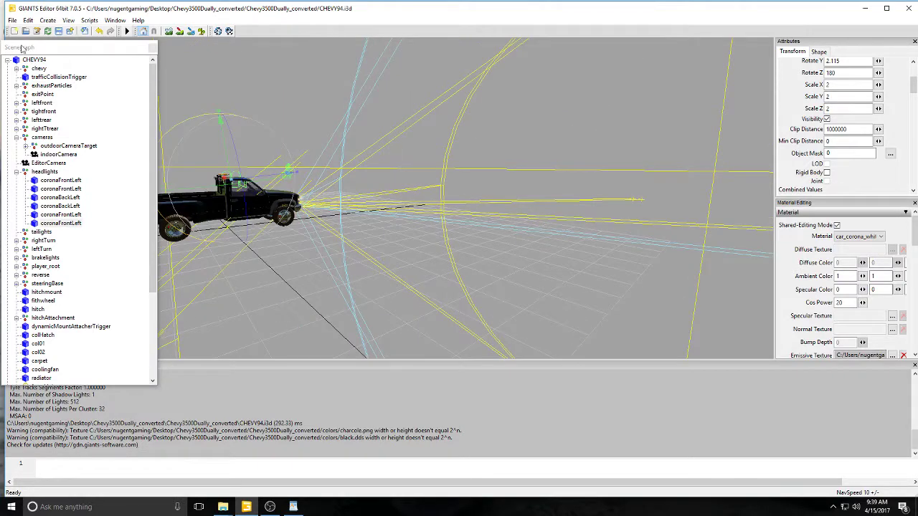
# - Save the CHEVY94.i3d scene, close the editor, and select the CHEVY94 i3D file in the Chevy3500Dually_converted folder
pyautogui.click(13, 20)
pyautogui.click(27, 63)
pyautogui.click(905, 8)
pyautogui.click(607, 250)
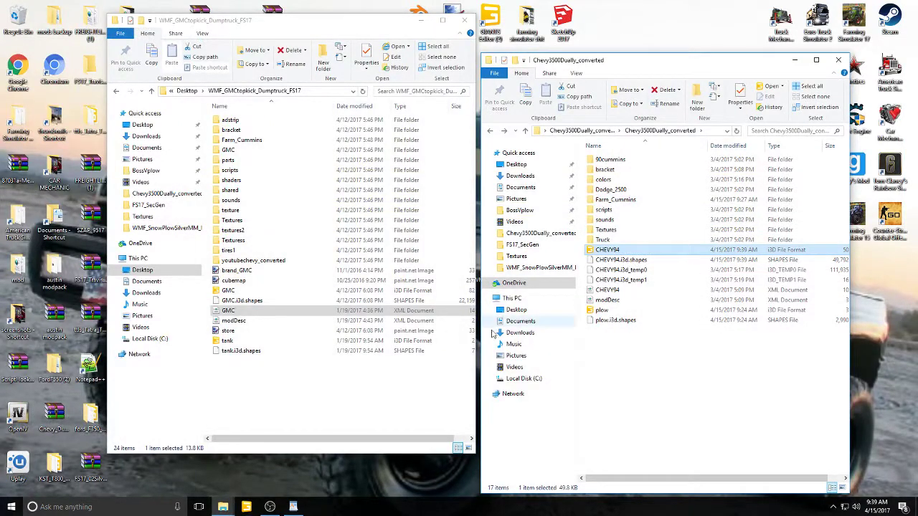
# - Switch to WordPad, replace the note with "some GE problems", and minimize the document
pyautogui.click(297, 506)
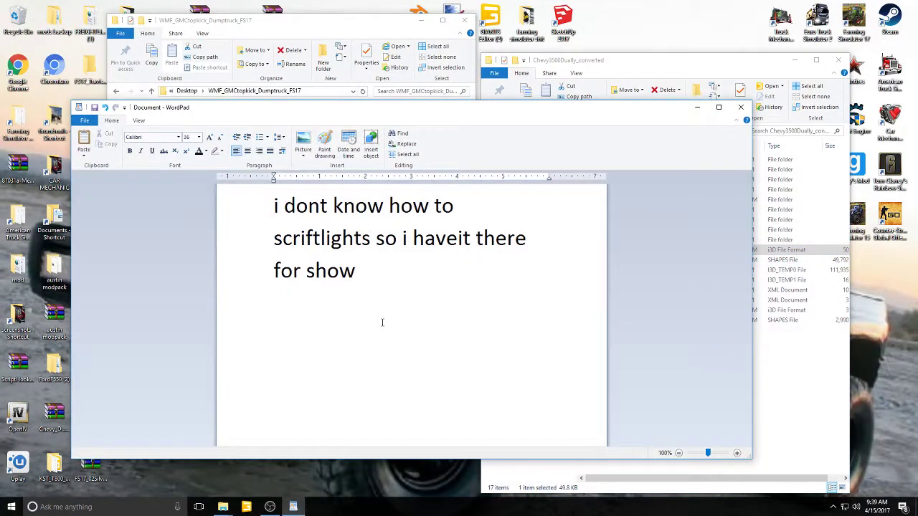
pyautogui.press('BackSpace')
pyautogui.press('BackSpace')
pyautogui.press('BackSpace')
pyautogui.press('BackSpace')
pyautogui.press('BackSpace')
pyautogui.press('BackSpace')
pyautogui.press('BackSpace')
pyautogui.press('BackSpace')
pyautogui.press('BackSpace')
pyautogui.press('BackSpace')
pyautogui.press('BackSpace')
pyautogui.press('BackSpace')
pyautogui.press('BackSpace')
pyautogui.press('BackSpace')
pyautogui.press('BackSpace')
pyautogui.press('BackSpace')
pyautogui.press('BackSpace')
pyautogui.press('BackSpace')
pyautogui.press('BackSpace')
pyautogui.press('BackSpace')
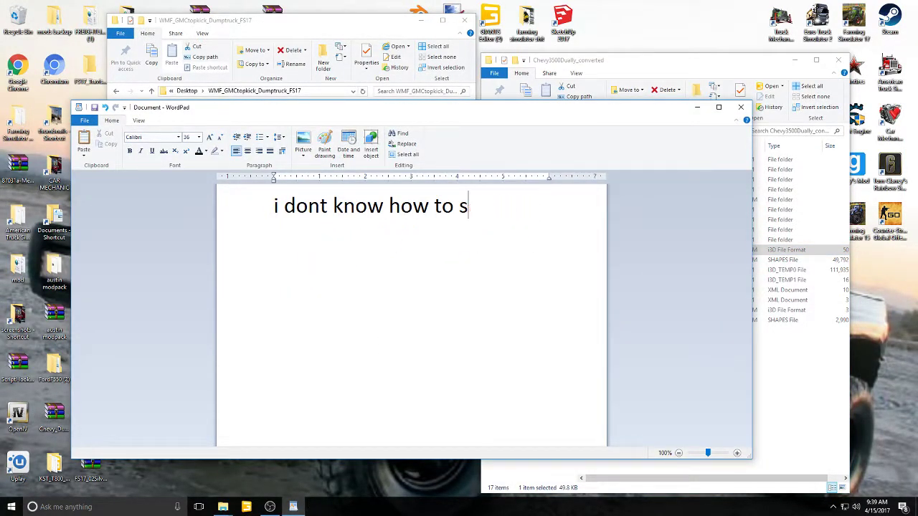
pyautogui.press('BackSpace')
pyautogui.press('BackSpace')
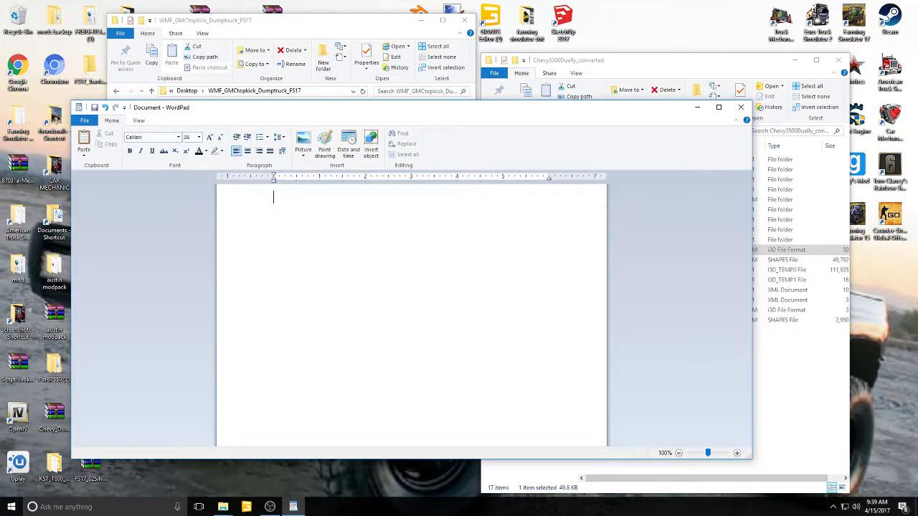
pyautogui.write('some GE problems')
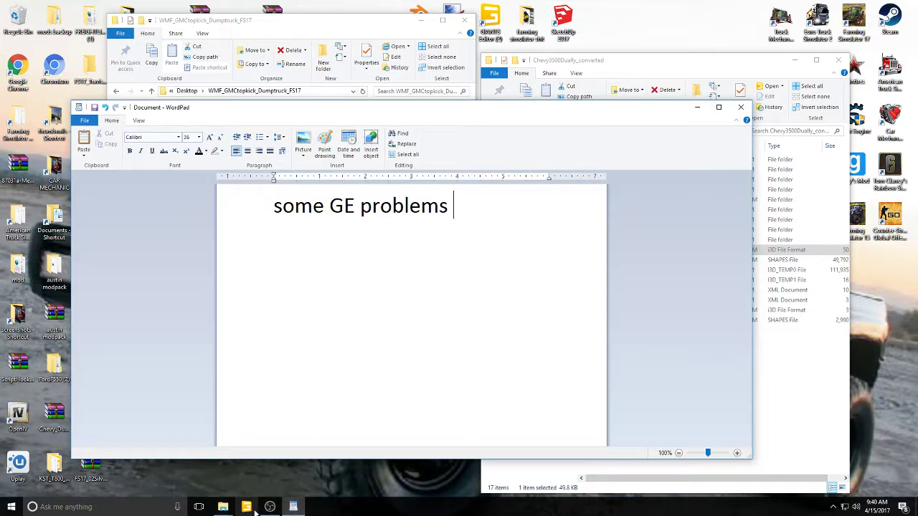
pyautogui.click(696, 107)
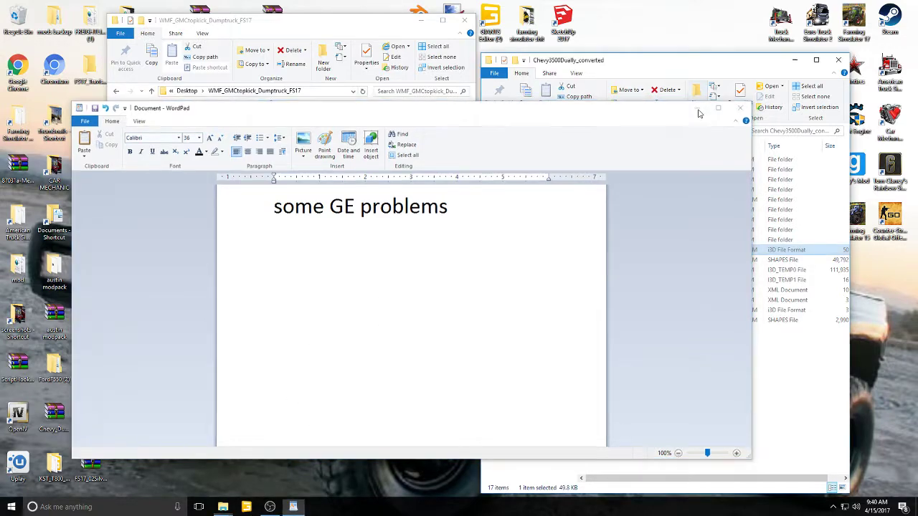
# - Reopen CHEVY94.i3d in GIANTS Editor 7.0.5 and dismiss the welcome window
pyautogui.doubleClick(610, 250)
pyautogui.click(442, 228)
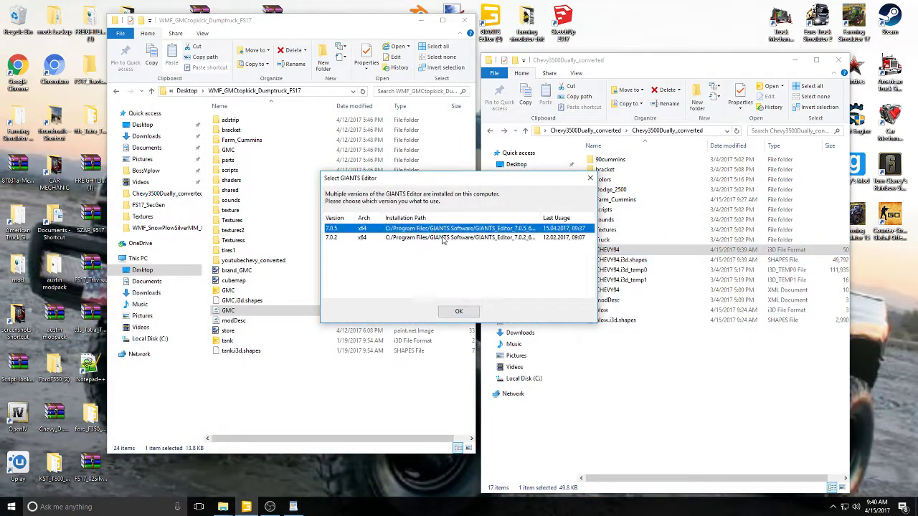
pyautogui.click(467, 311)
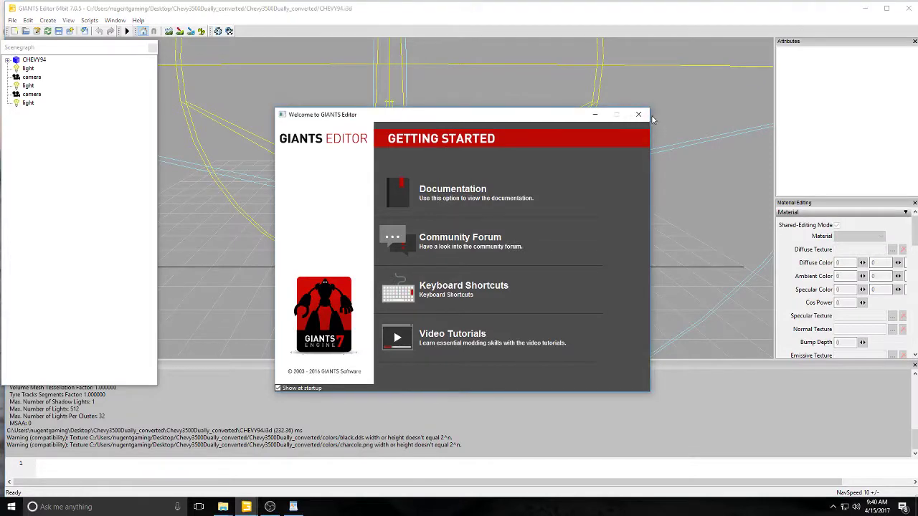
pyautogui.click(638, 115)
# - Move the last coronaFrontLeft of the headlights group onto one back rack Lightbar, about X 0.564, Z 0.684, and duplicate it twice
pyautogui.press('w')
pyautogui.moveTo(339, 266); pyautogui.dragTo(330, 242, button='right')
pyautogui.scroll(4, 330, 241)
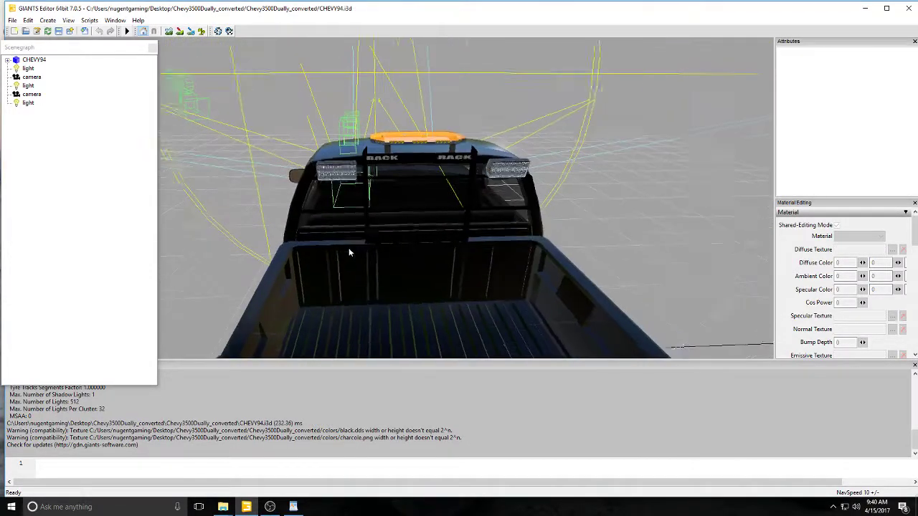
pyautogui.click(8, 61)
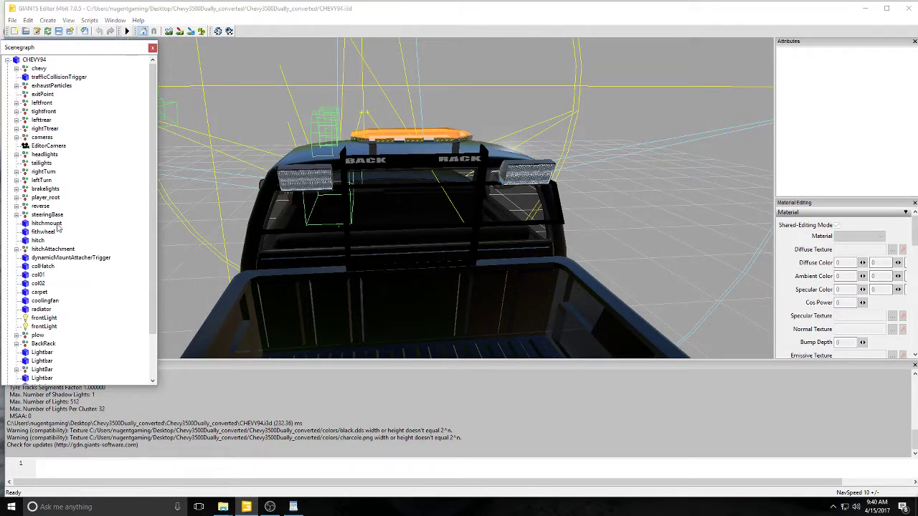
pyautogui.click(16, 154)
pyautogui.click(58, 206)
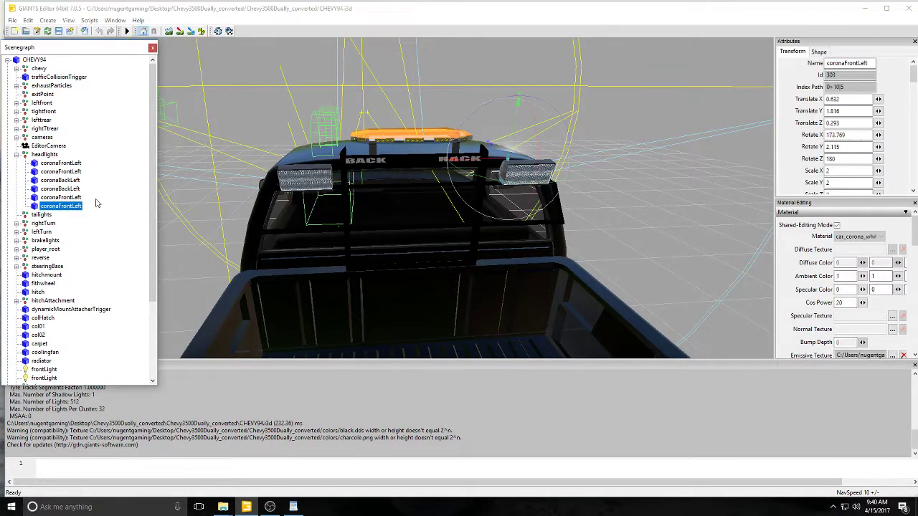
pyautogui.moveTo(496, 152); pyautogui.dragTo(510, 178)
pyautogui.hotkey('ctrl', 'd')
pyautogui.hotkey('ctrl', 'd')
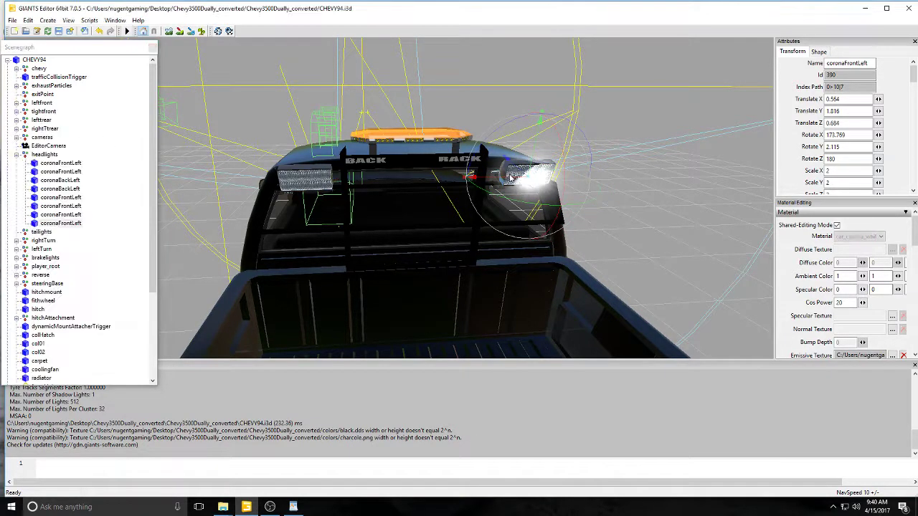
# - Shift the newest corona copy along the same Lightbar to about X 0.489, Y 1.852, and duplicate it twice
pyautogui.click(495, 178)
pyautogui.click(60, 240)
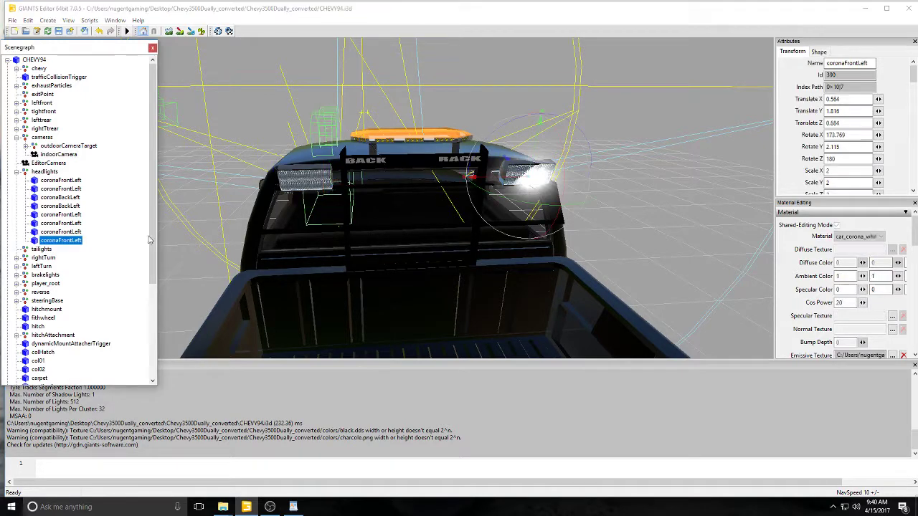
pyautogui.moveTo(473, 181); pyautogui.dragTo(519, 158)
pyautogui.hotkey('ctrl', 'd')
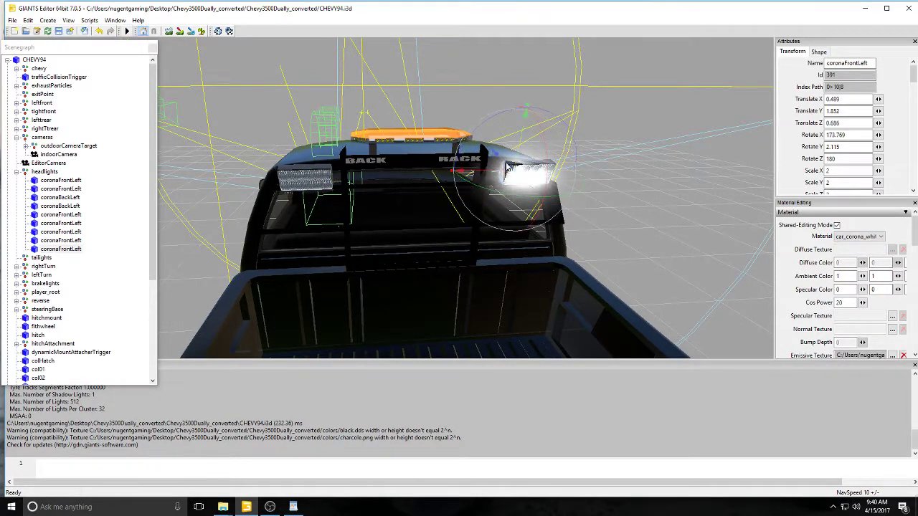
pyautogui.hotkey('ctrl', 'd')
pyautogui.click(459, 173)
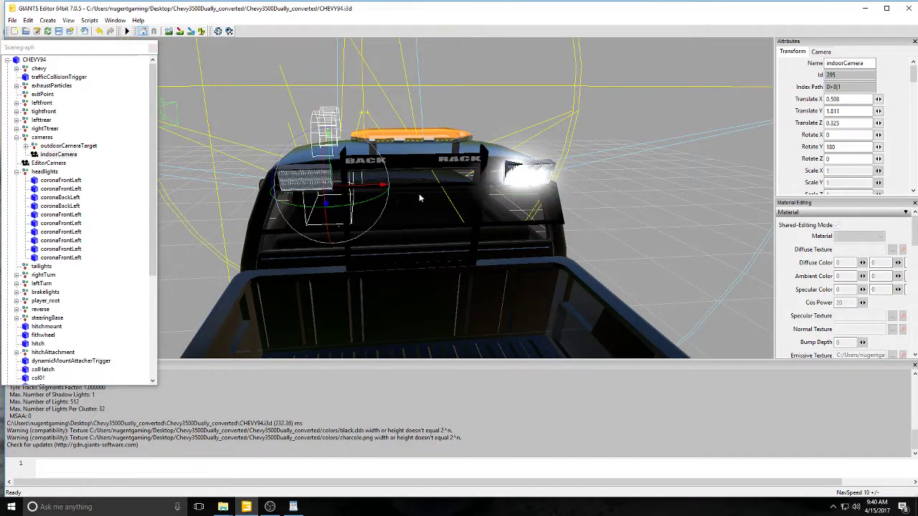
# - Move the newest corona copy to the opposite Lightbar, about X -0.528, Z 0.697, and duplicate it repeatedly to brighten the light
pyautogui.click(57, 258)
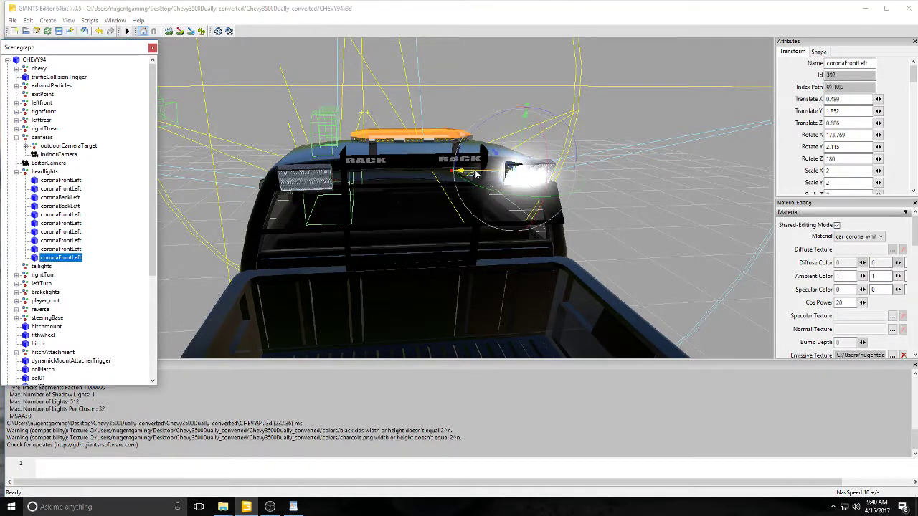
pyautogui.moveTo(475, 174); pyautogui.dragTo(243, 181)
pyautogui.hotkey('ctrl', 'd')
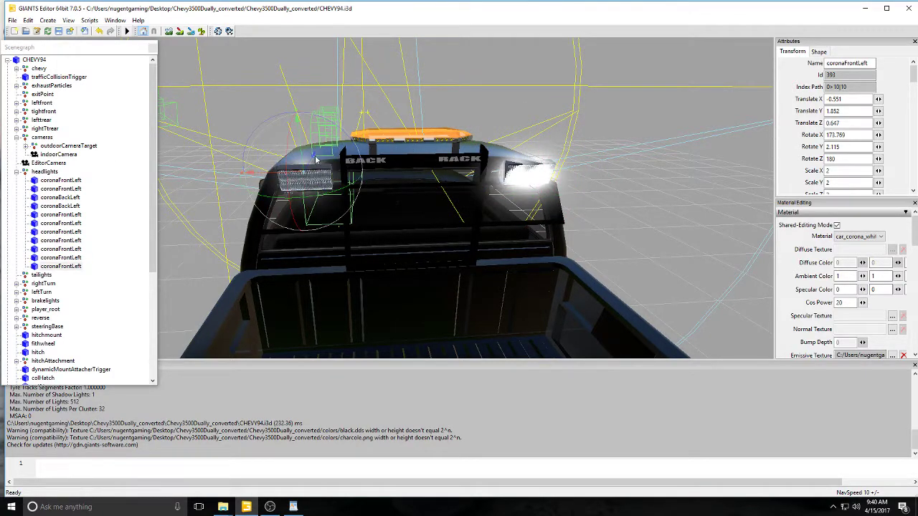
pyautogui.moveTo(315, 159); pyautogui.dragTo(269, 176)
pyautogui.hotkey('ctrl', 'd')
pyautogui.hotkey('ctrl', 'd')
pyautogui.hotkey('ctrl', 'd')
pyautogui.hotkey('ctrl', 'd')
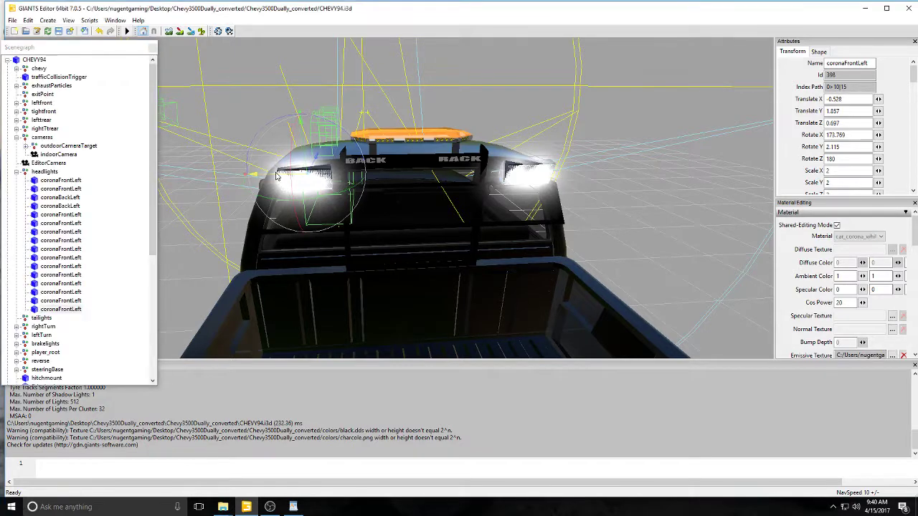
pyautogui.moveTo(268, 176); pyautogui.dragTo(443, 181)
pyautogui.hotkey('ctrl', 'd')
# - Inspect the coronas on both rack light bars from the side and from behind, and collapse the headlights and cameras groups
pyautogui.scroll(8, 400, 184)
pyautogui.scroll(-4, 435, 180)
pyautogui.click(470, 56)
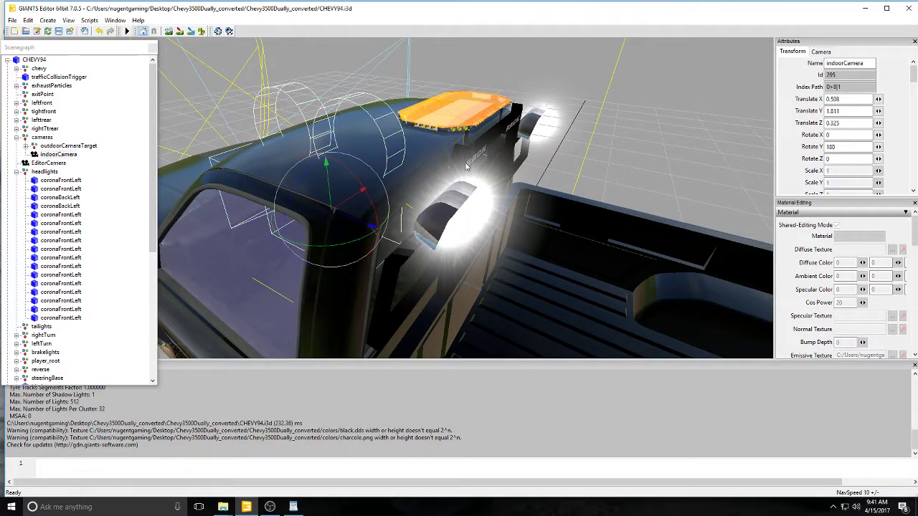
pyautogui.moveTo(539, 156)
pyautogui.keyDown('alt'); pyautogui.mouseDown()
pyautogui.moveTo(571, 133)
pyautogui.moveTo(521, 155)
pyautogui.mouseUp(); pyautogui.keyUp('alt')
pyautogui.scroll(4, 576, 132)
pyautogui.moveTo(521, 155); pyautogui.dragTo(426, 139, button='right')
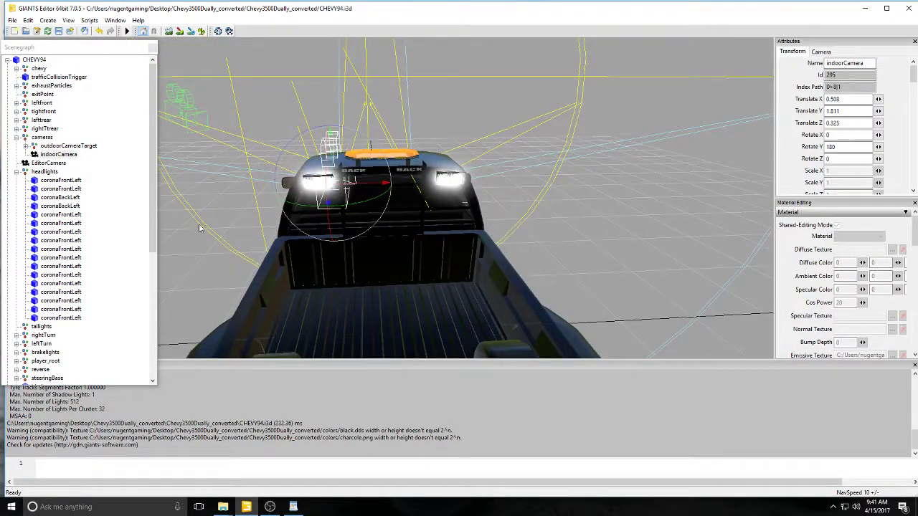
pyautogui.click(24, 172)
pyautogui.click(17, 172)
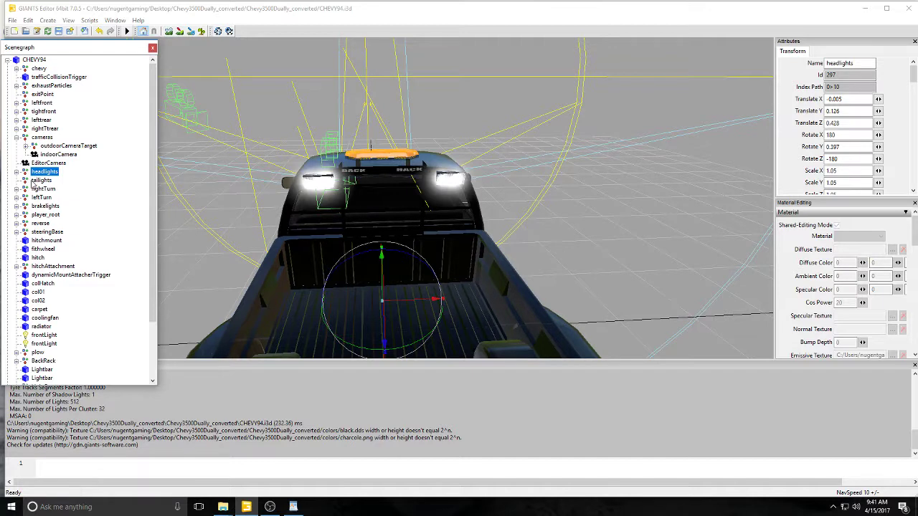
pyautogui.click(40, 180)
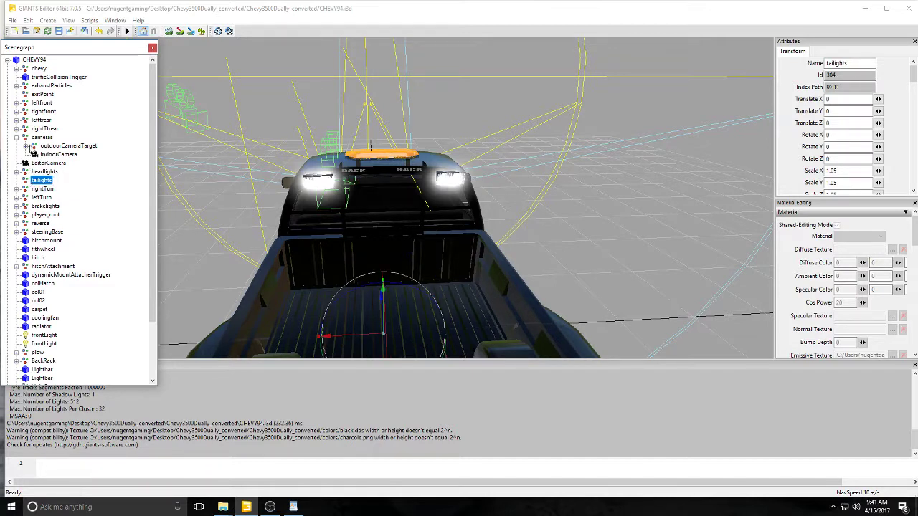
pyautogui.click(17, 138)
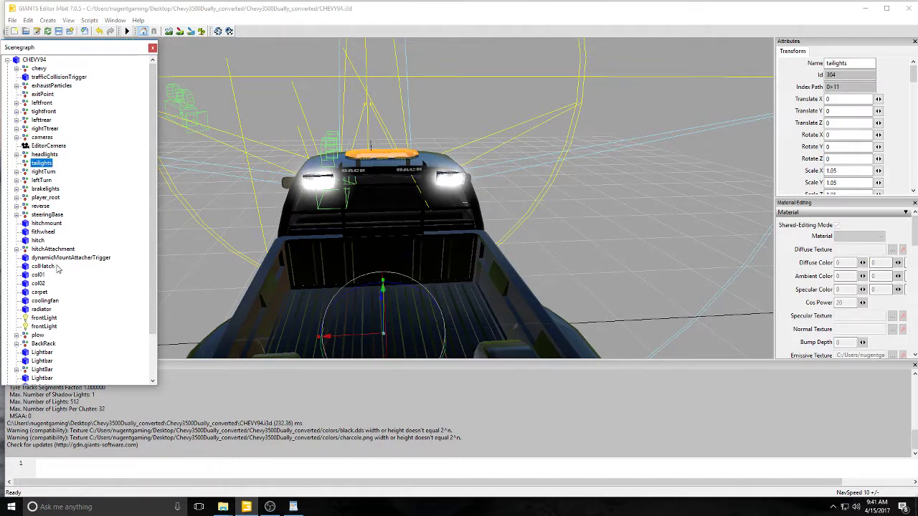
# - Move the first frontLight slightly back toward the truck's grille, to about Z 2.928
pyautogui.click(44, 318)
pyautogui.keyDown('alt'); pyautogui.moveTo(368, 174); pyautogui.dragTo(336, 139); pyautogui.keyUp('alt')
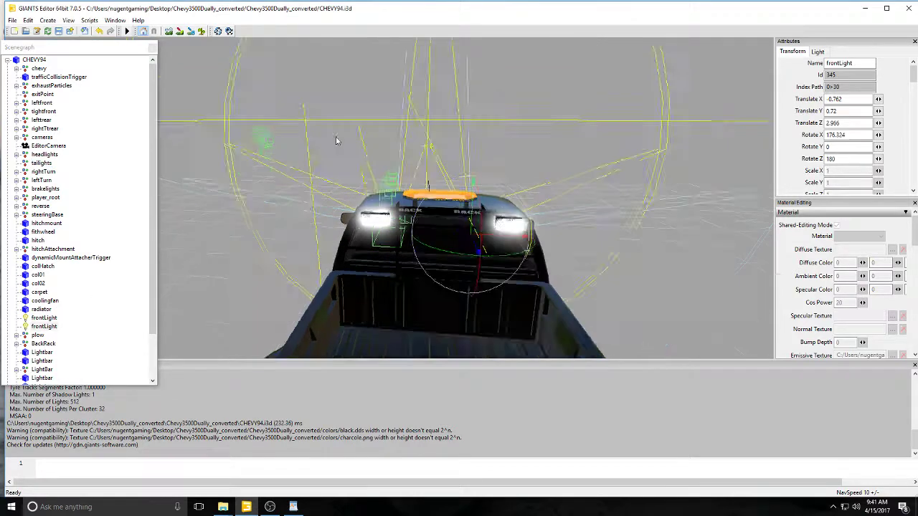
pyautogui.scroll(8, 381, 122)
pyautogui.keyDown('alt'); pyautogui.moveTo(420, 204); pyautogui.dragTo(395, 173); pyautogui.keyUp('alt')
pyautogui.moveTo(395, 177); pyautogui.dragTo(468, 249, button='right')
pyautogui.moveTo(451, 262); pyautogui.dragTo(666, 207)
pyautogui.scroll(-5, 628, 212)
pyautogui.scroll(1, 629, 212)
pyautogui.scroll(3, 666, 208)
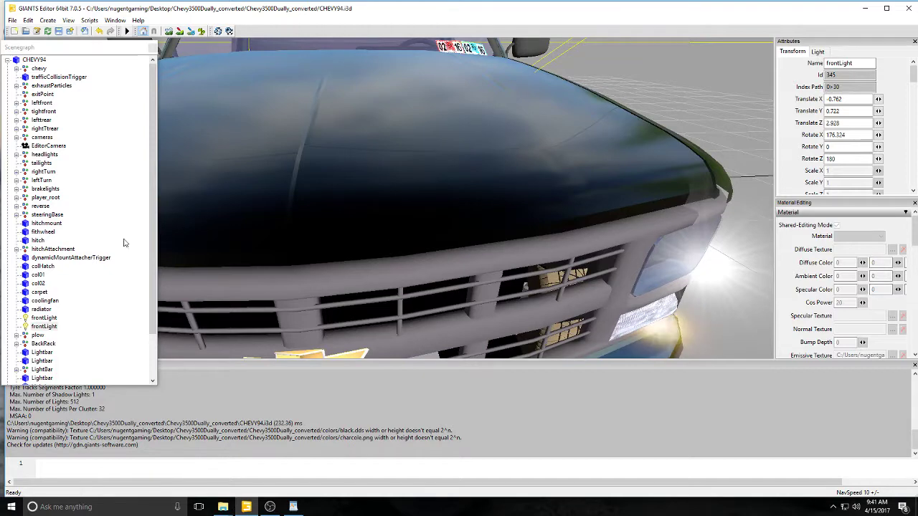
# - Move the second coronaFrontLeft in the headlights group back into its front headlight, to about X -0.776, Z -2.211
pyautogui.keyDown('alt'); pyautogui.moveTo(279, 221); pyautogui.dragTo(312, 215); pyautogui.keyUp('alt')
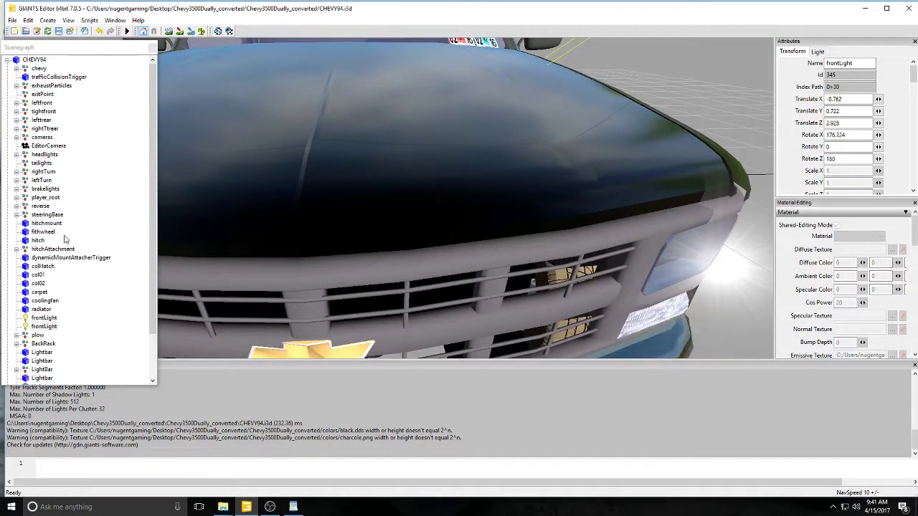
pyautogui.click(16, 156)
pyautogui.click(43, 165)
pyautogui.click(43, 173)
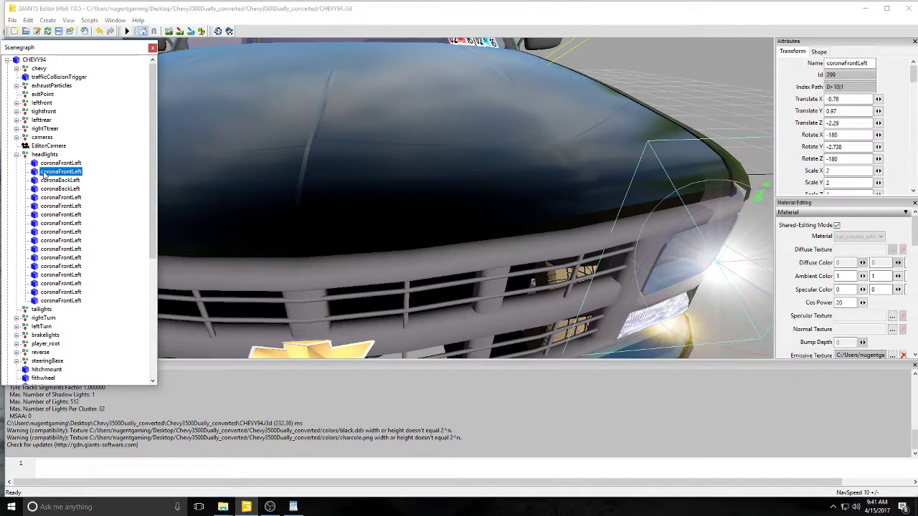
pyautogui.moveTo(735, 277); pyautogui.dragTo(701, 255)
pyautogui.keyDown('alt'); pyautogui.moveTo(290, 172); pyautogui.dragTo(175, 185); pyautogui.keyUp('alt')
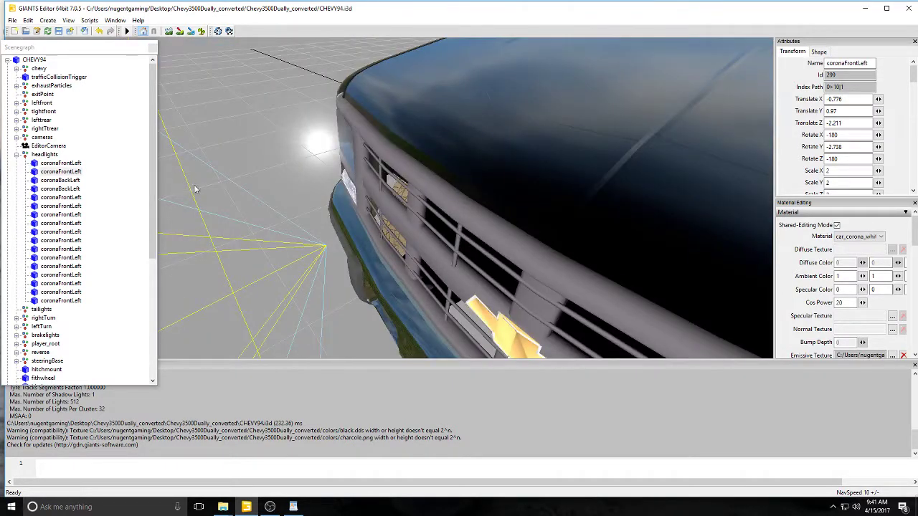
# - Move the first coronaFrontLeft back into the opposite front headlight, to about X 0.726, Y 0.948, Z -2.243
pyautogui.click(72, 173)
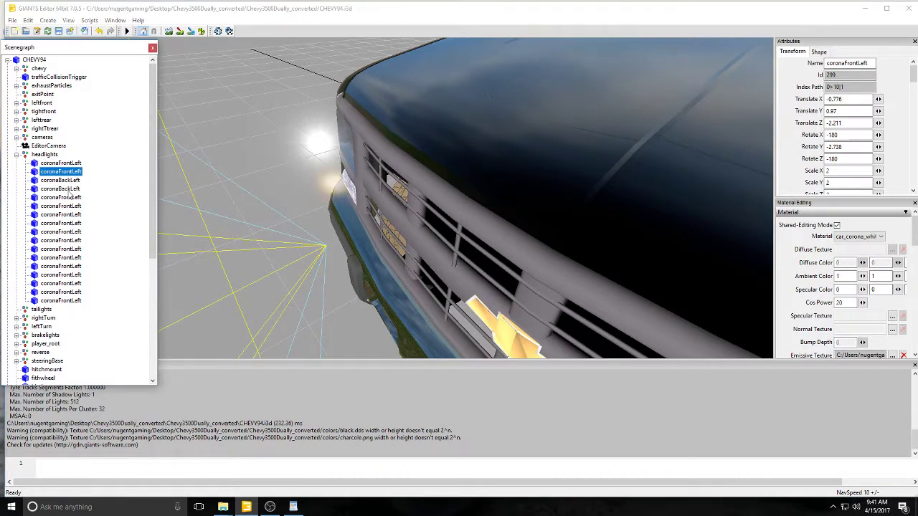
pyautogui.click(65, 164)
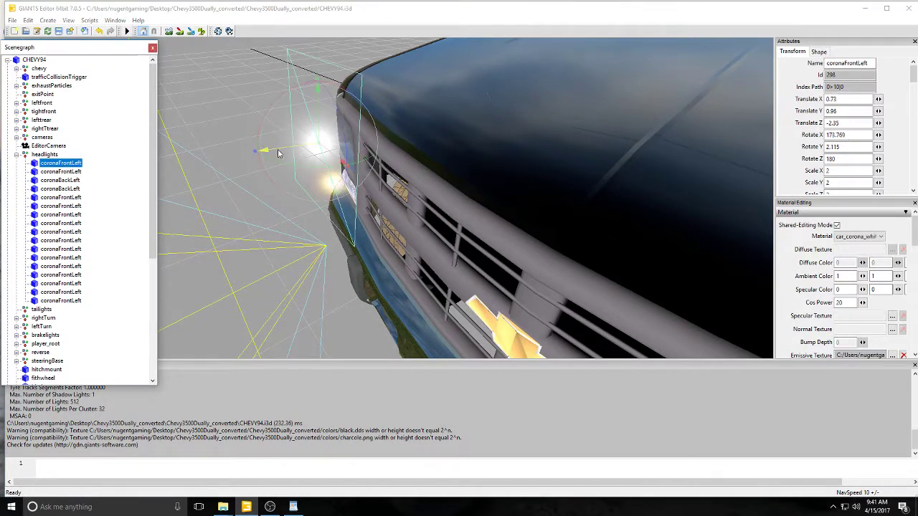
pyautogui.moveTo(273, 151); pyautogui.dragTo(320, 143)
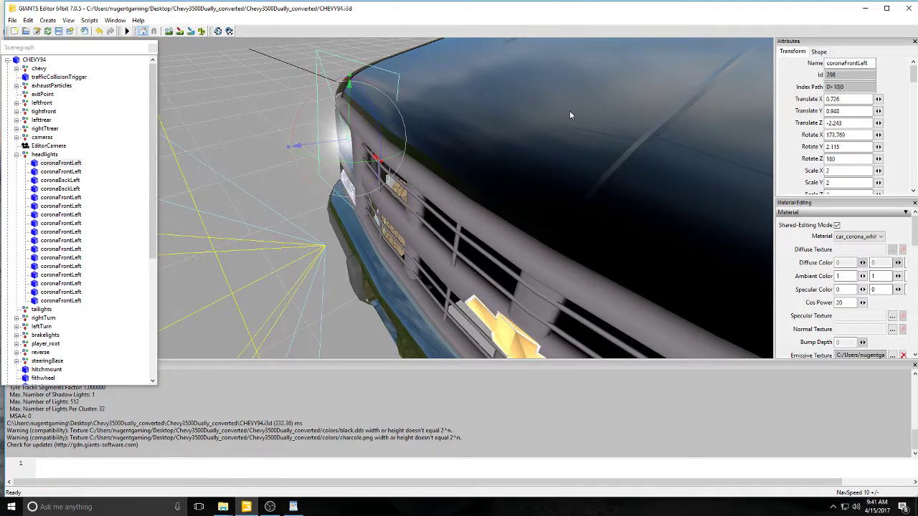
pyautogui.keyDown('alt'); pyautogui.moveTo(569, 110); pyautogui.dragTo(449, 57, button='right'); pyautogui.keyUp('alt')
pyautogui.click(441, 112)
pyautogui.keyDown('alt'); pyautogui.moveTo(441, 112); pyautogui.dragTo(294, 143); pyautogui.keyUp('alt')
pyautogui.scroll(-4, 516, 112)
pyautogui.scroll(4, 554, 104)
pyautogui.scroll(-3, 280, 149)
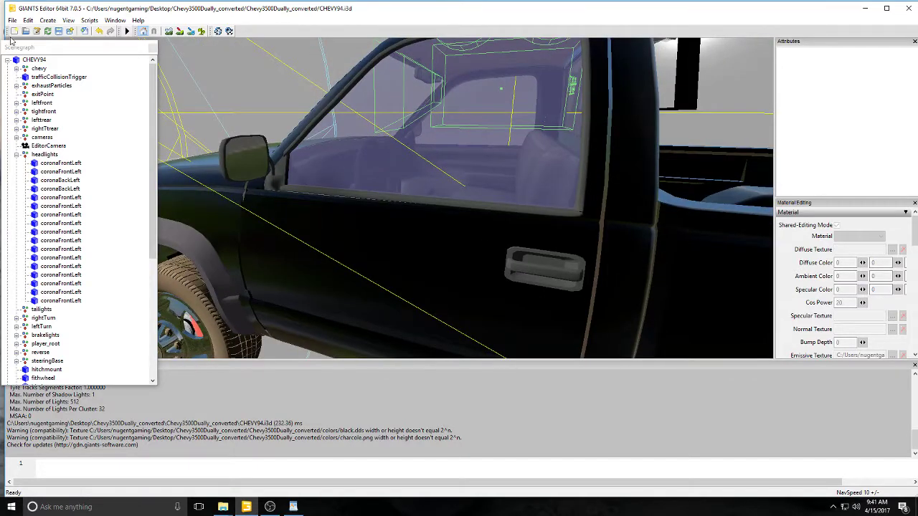
# - Start a file import and browse to the Farm_Cummins folder, selecting WMF_ChevyServiceTruck_FS17
pyautogui.click(12, 20)
pyautogui.click(32, 133)
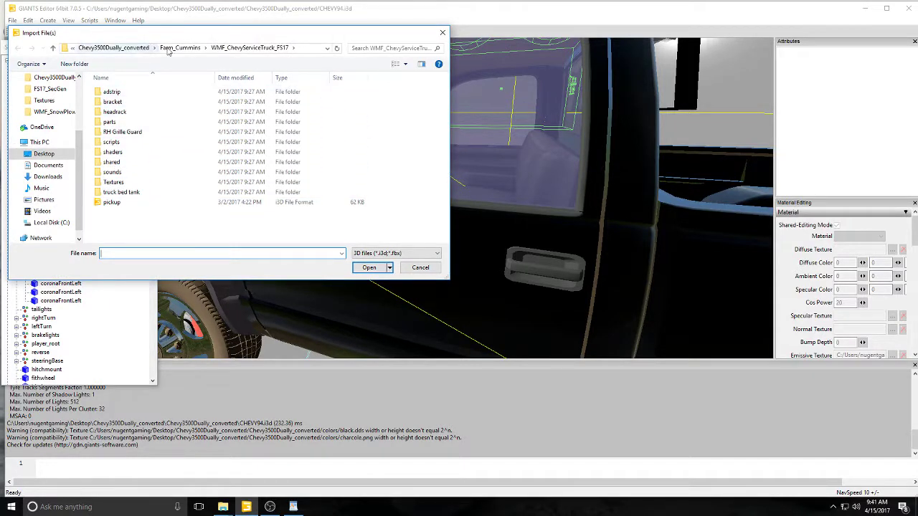
pyautogui.click(169, 49)
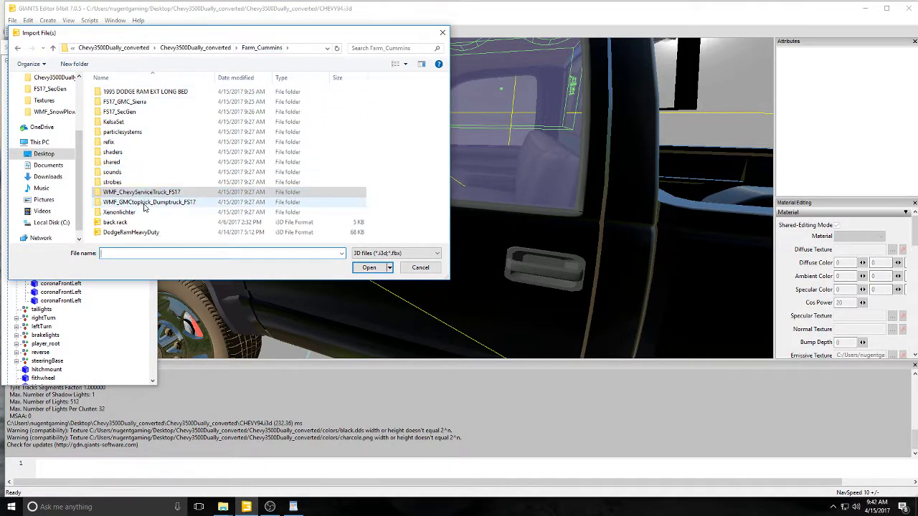
pyautogui.click(193, 192)
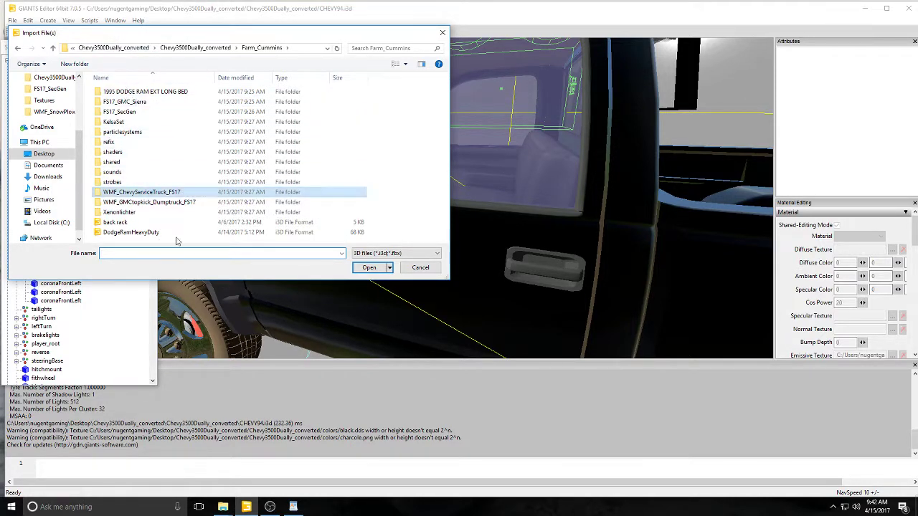
# - Switch to File Explorer, bring up both open folder windows, and show the Desktop in the WMF_GMCtopkick_Dumptruck_FS17 window
pyautogui.click(223, 506)
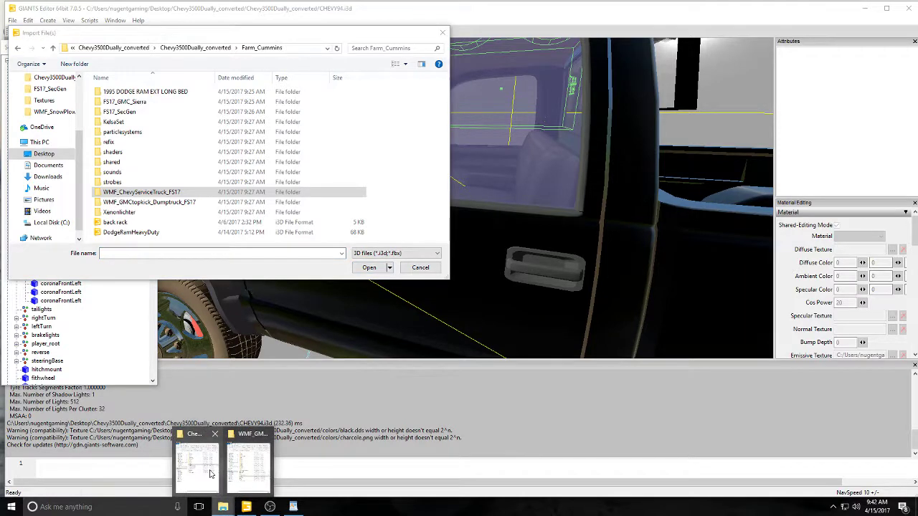
pyautogui.click(210, 474)
pyautogui.click(224, 507)
pyautogui.click(251, 456)
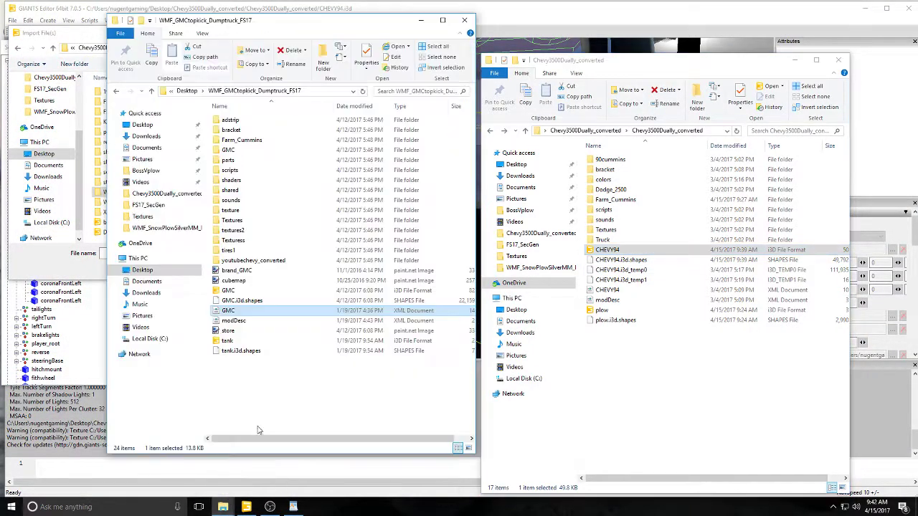
pyautogui.click(142, 126)
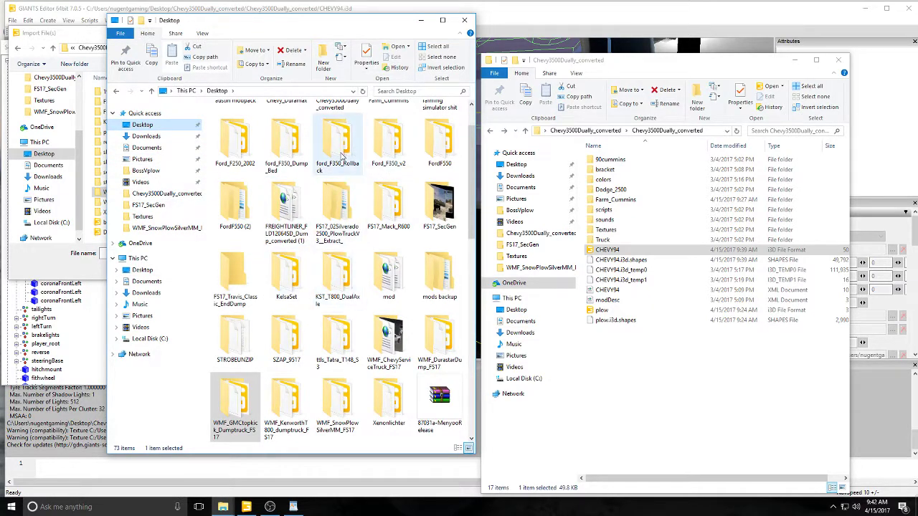
# - Look through the mod folders on the Desktop and open the FordF550 folder
pyautogui.click(244, 150)
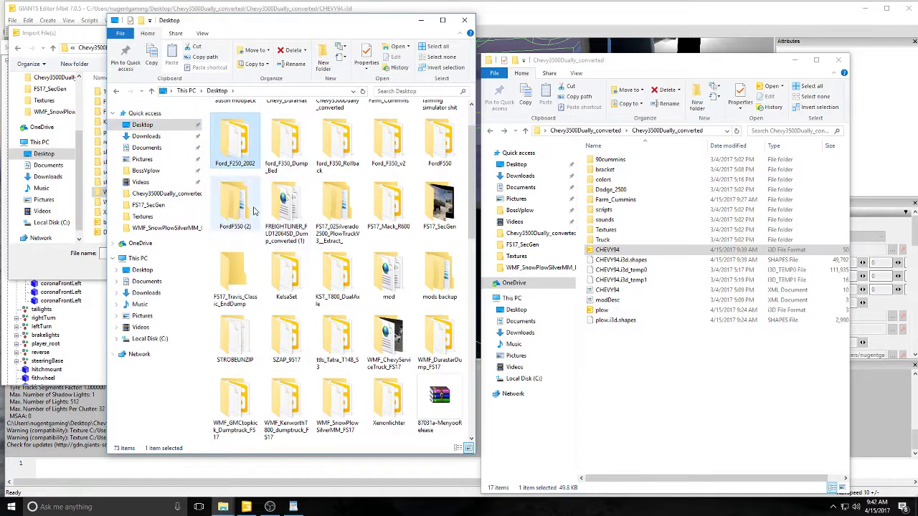
pyautogui.scroll(-3, 273, 272)
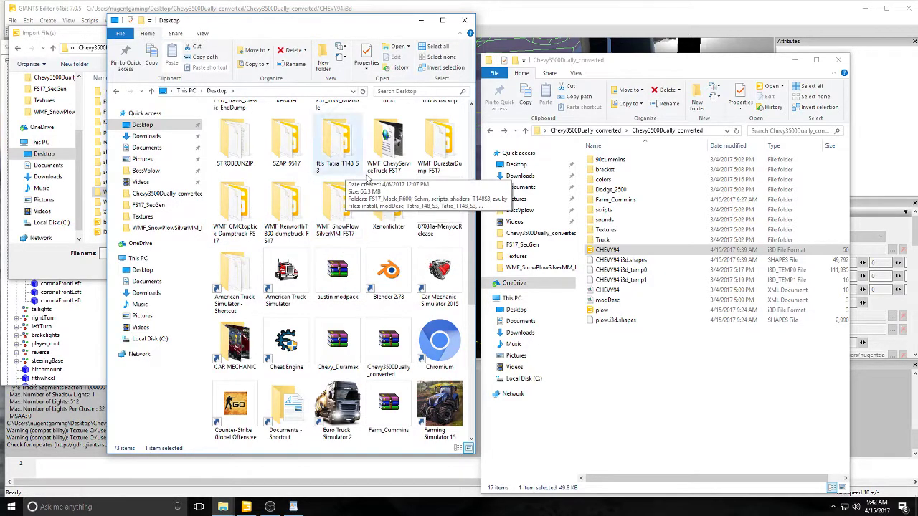
pyautogui.scroll(3, 362, 194)
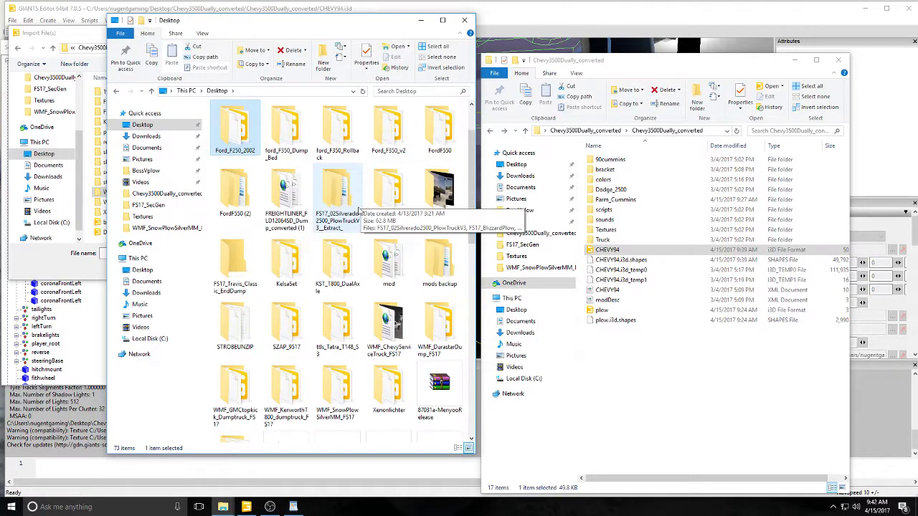
pyautogui.scroll(1, 359, 211)
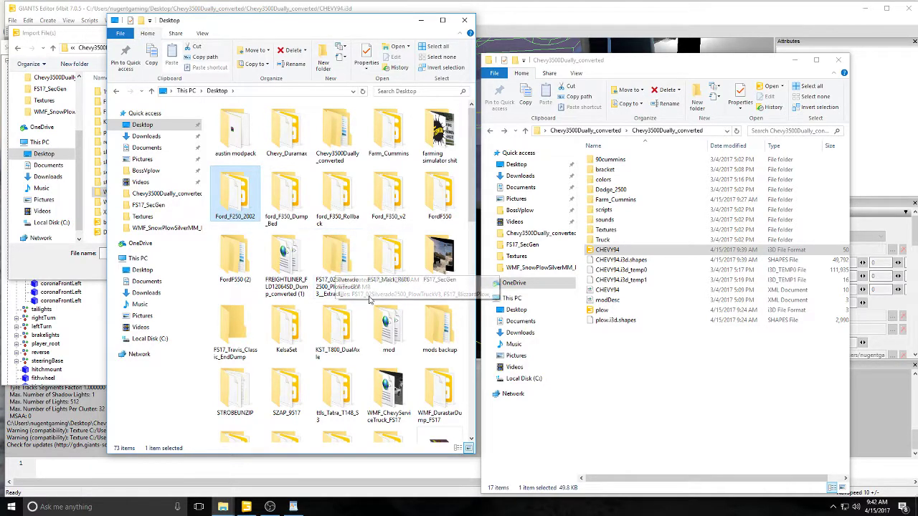
pyautogui.scroll(-3, 378, 300)
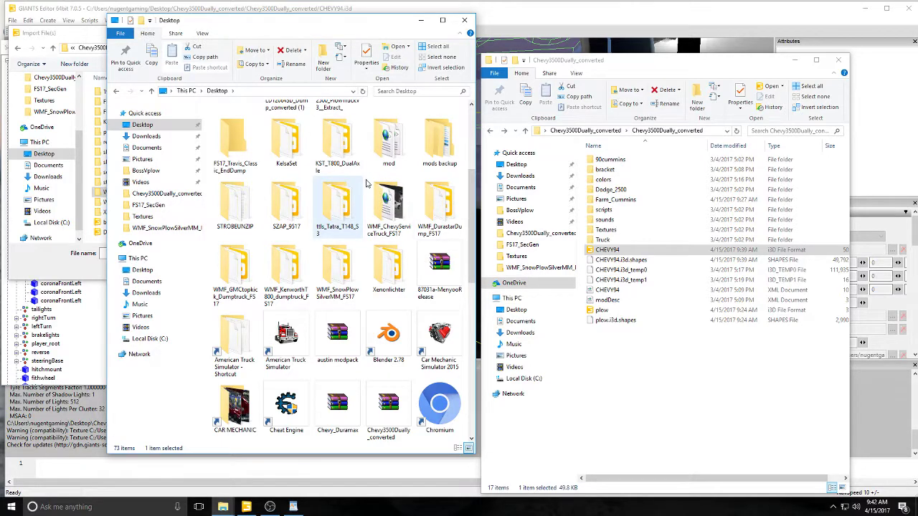
pyautogui.scroll(3, 371, 189)
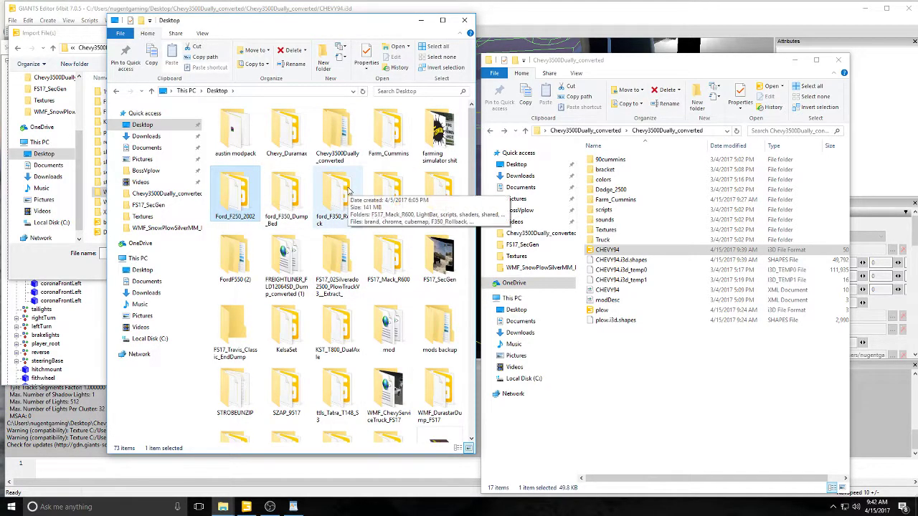
pyautogui.moveTo(472, 212)
pyautogui.mouseDown()
pyautogui.moveTo(455, 356)
pyautogui.moveTo(463, 206)
pyautogui.mouseUp()
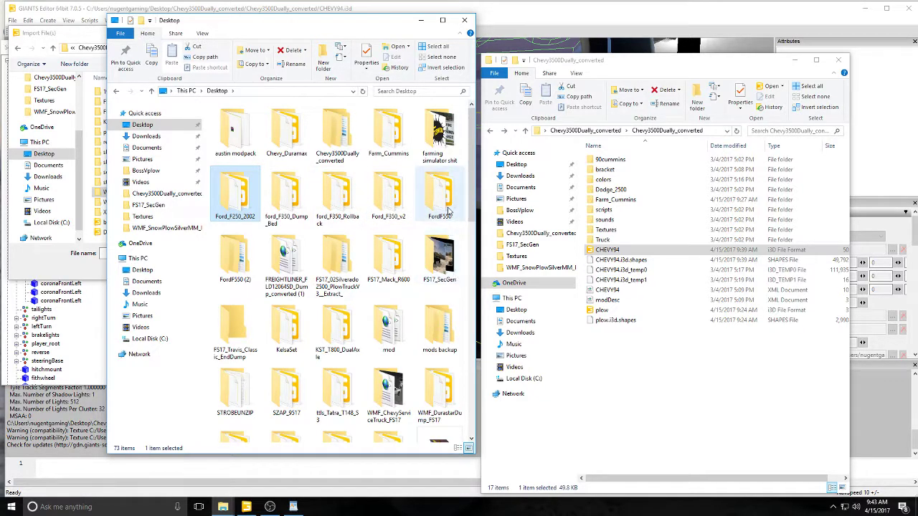
pyautogui.doubleClick(444, 198)
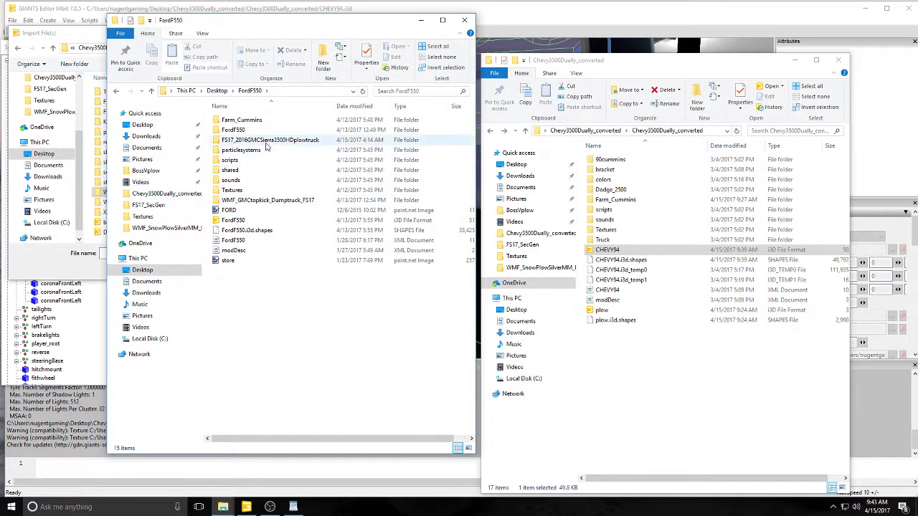
# - Copy the FS17_2016GMCSierra3500HDplowtruck folder into the inner Chevy3500Dually_converted folder and minimize both Explorer windows
pyautogui.click(232, 141)
pyautogui.rightClick(241, 143)
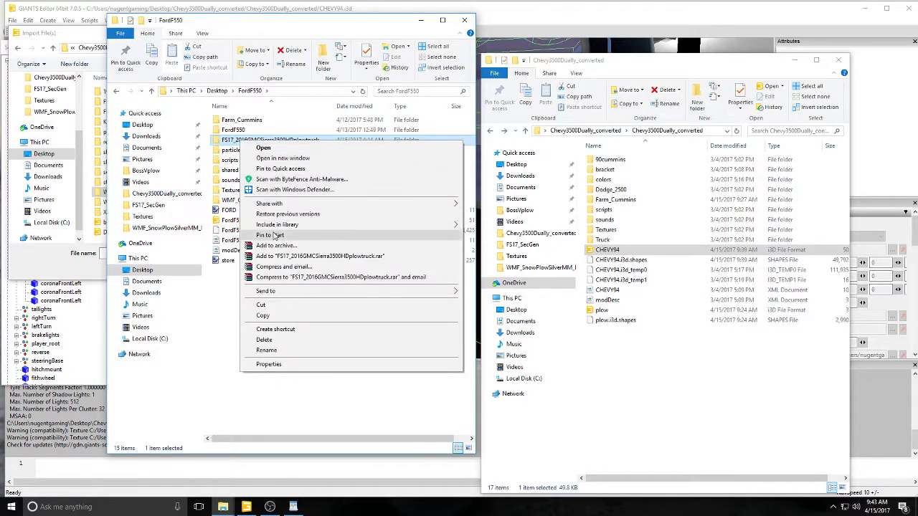
pyautogui.click(281, 318)
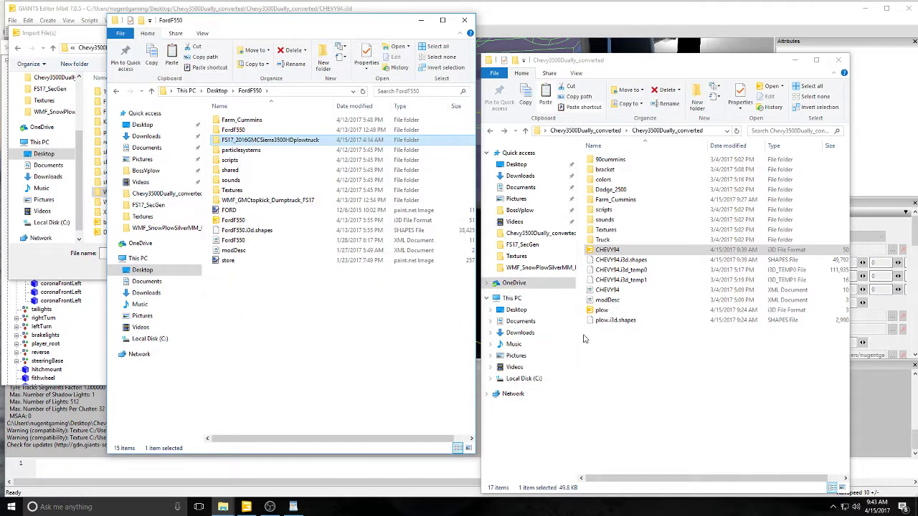
pyautogui.rightClick(611, 341)
pyautogui.click(636, 407)
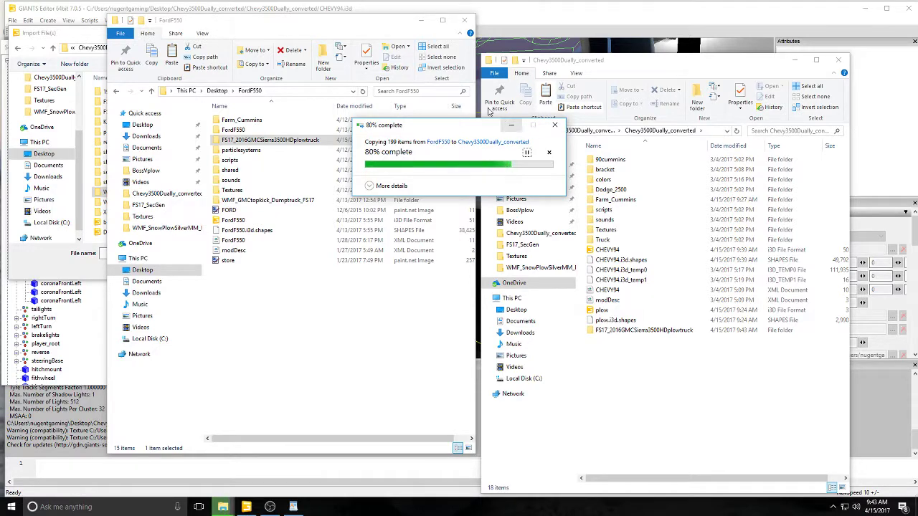
pyautogui.click(423, 20)
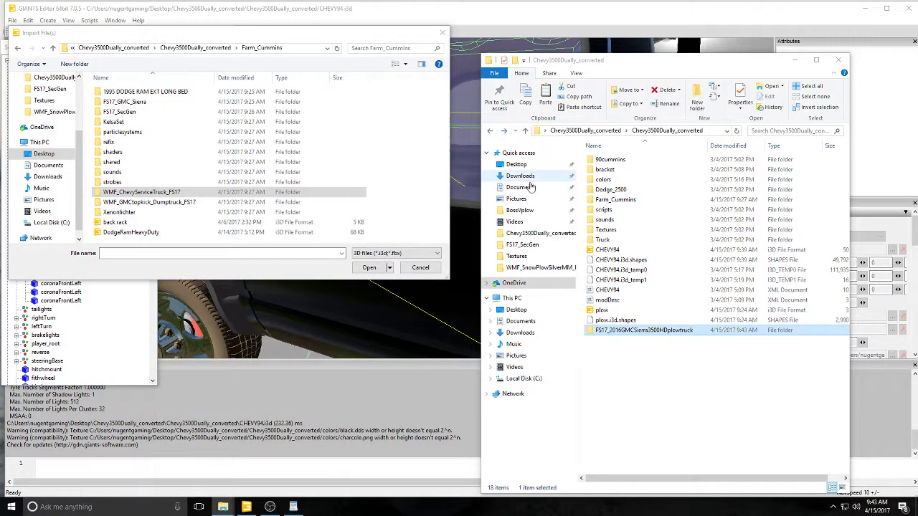
pyautogui.click(795, 62)
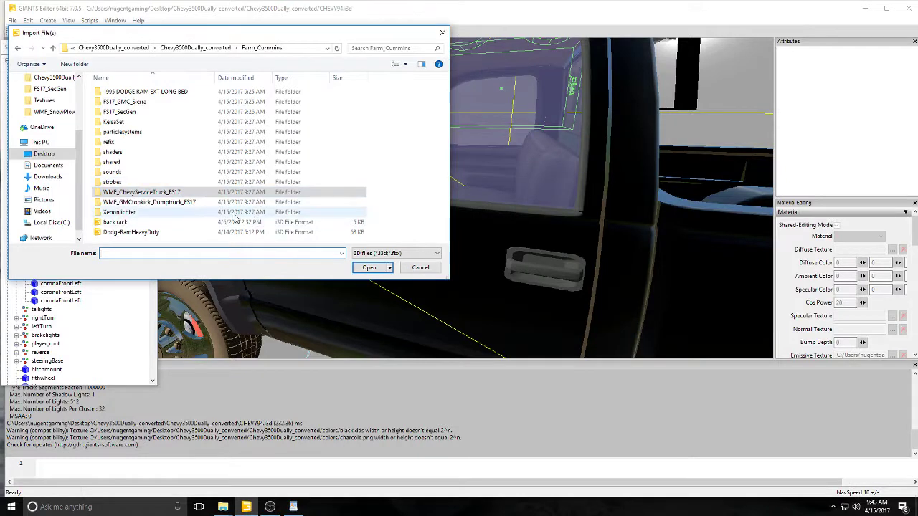
# - In the import dialog, check the copied FS17_2016GMCSierra3500HDplowtruck folder for importable i3d parts, then return to its parent folder
pyautogui.click(132, 48)
pyautogui.click(154, 145)
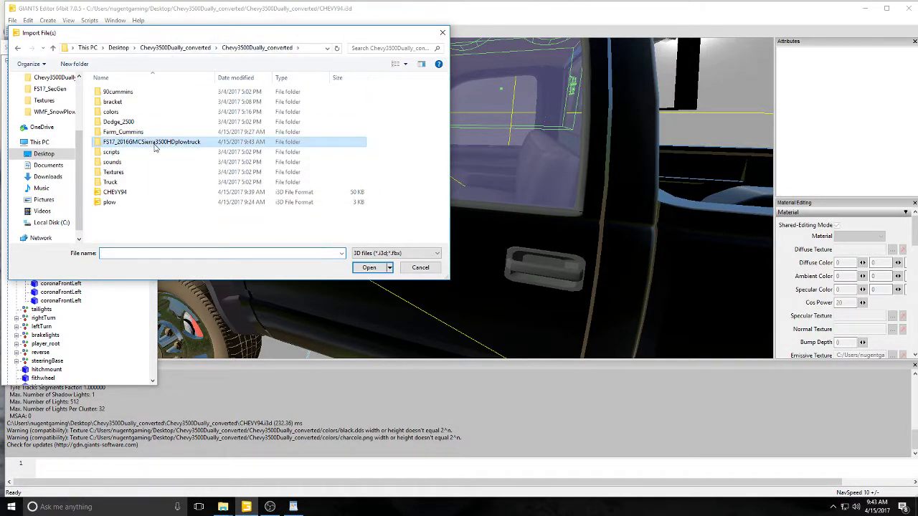
pyautogui.doubleClick(151, 143)
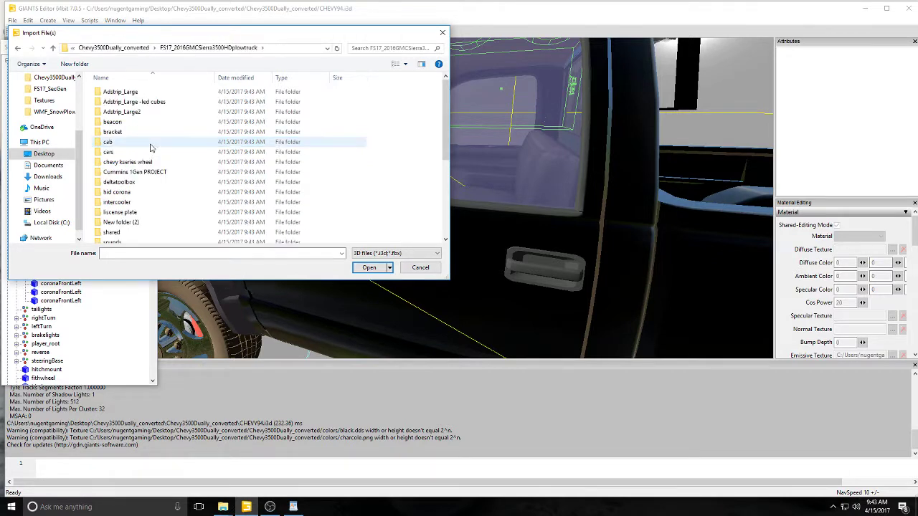
pyautogui.scroll(-1, 143, 167)
pyautogui.scroll(-3, 141, 172)
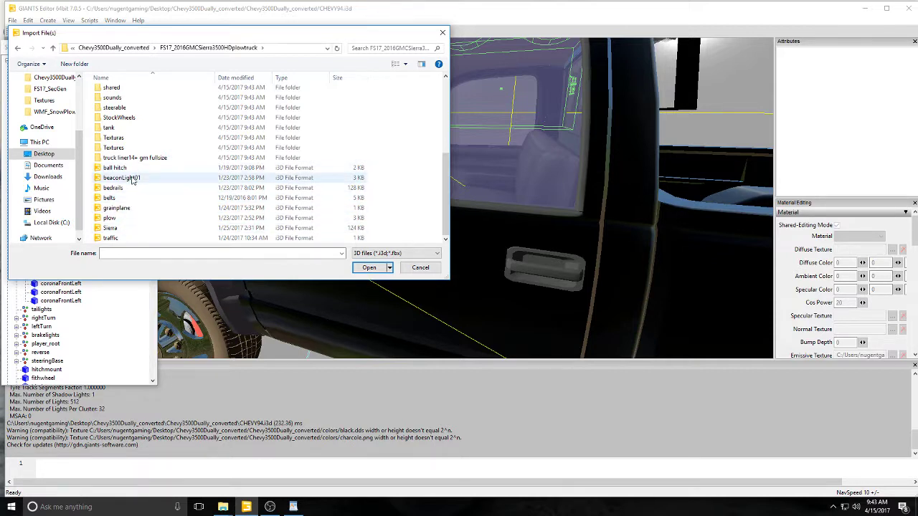
pyautogui.scroll(1, 128, 163)
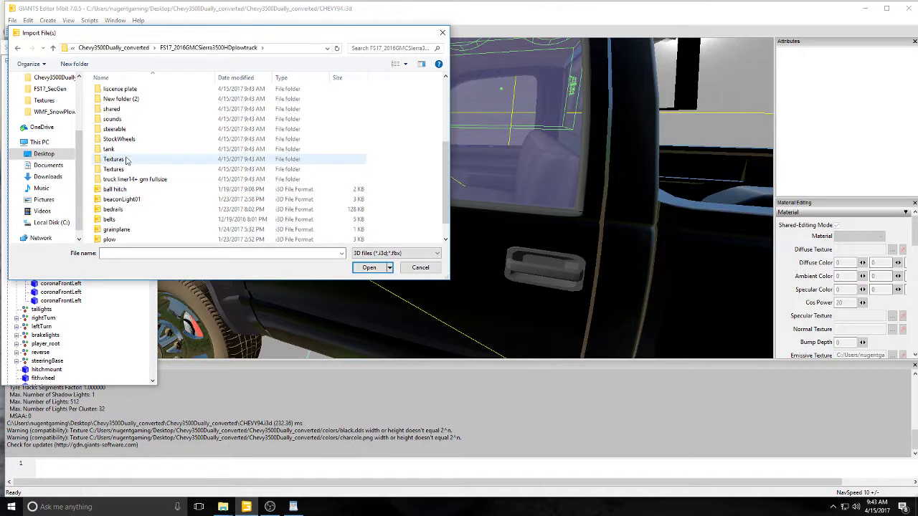
pyautogui.scroll(-1, 137, 179)
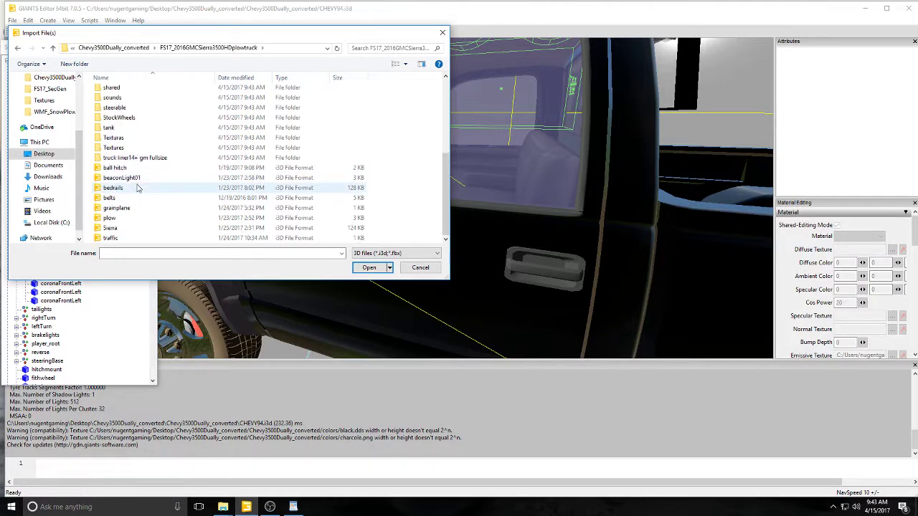
pyautogui.click(19, 49)
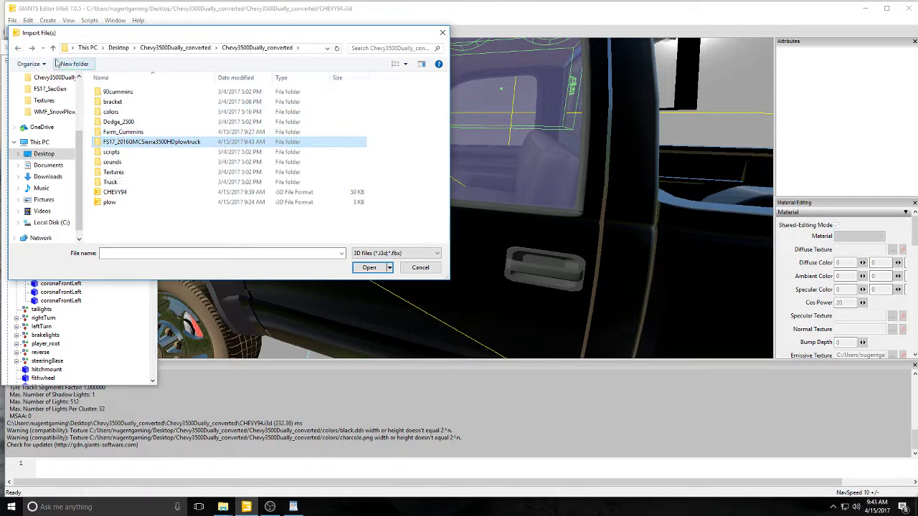
# - Import plowcontroller from Farm_Cummins, FS17_SecGen, FordF550, FS17_2016GMCSierra3500HDplowtruck
pyautogui.doubleClick(122, 132)
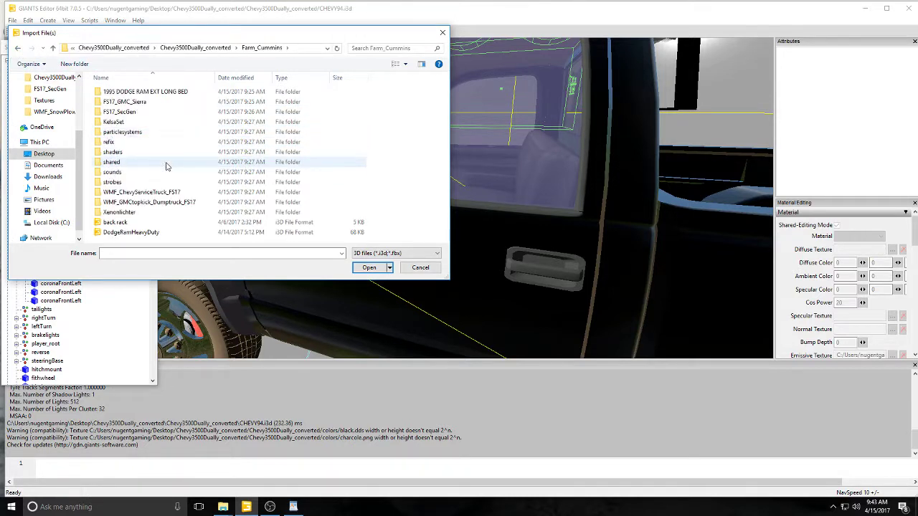
pyautogui.doubleClick(139, 114)
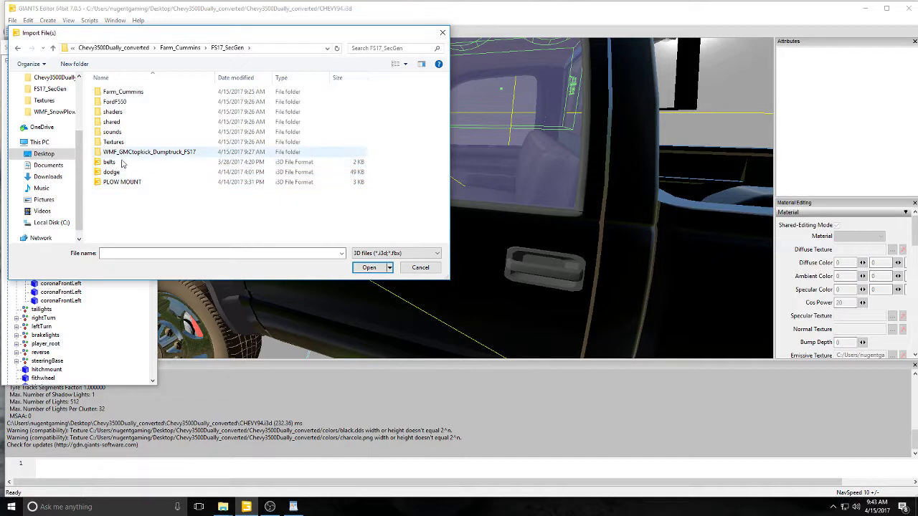
pyautogui.doubleClick(115, 102)
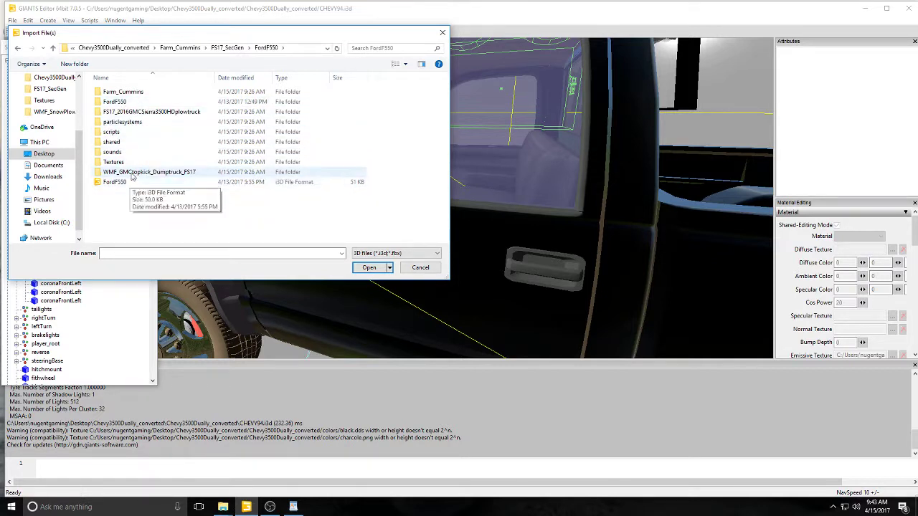
pyautogui.doubleClick(148, 114)
pyautogui.scroll(-7, 148, 143)
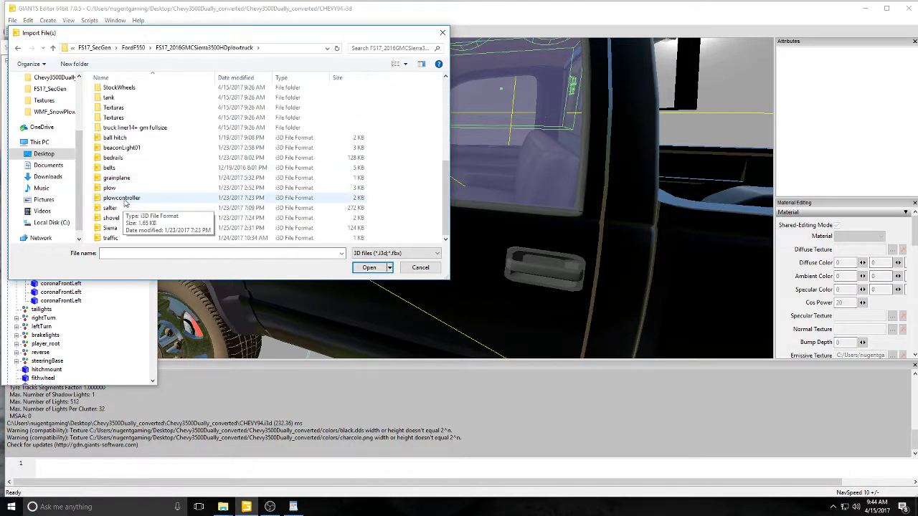
pyautogui.doubleClick(124, 199)
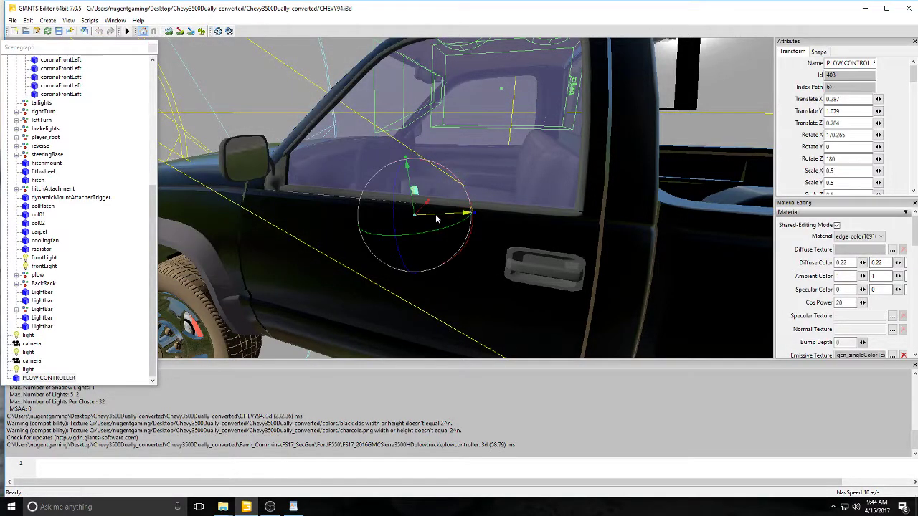
# - Move the PLOW CONTROLLER onto the dashboard between the driver's door and steering wheel, to about X 0.863, Y 1.315, Z 1.048
pyautogui.moveTo(436, 219); pyautogui.dragTo(367, 155)
pyautogui.keyDown('alt'); pyautogui.moveTo(424, 180); pyautogui.dragTo(288, 211); pyautogui.keyUp('alt')
pyautogui.scroll(2, 453, 166)
pyautogui.scroll(-3, 287, 214)
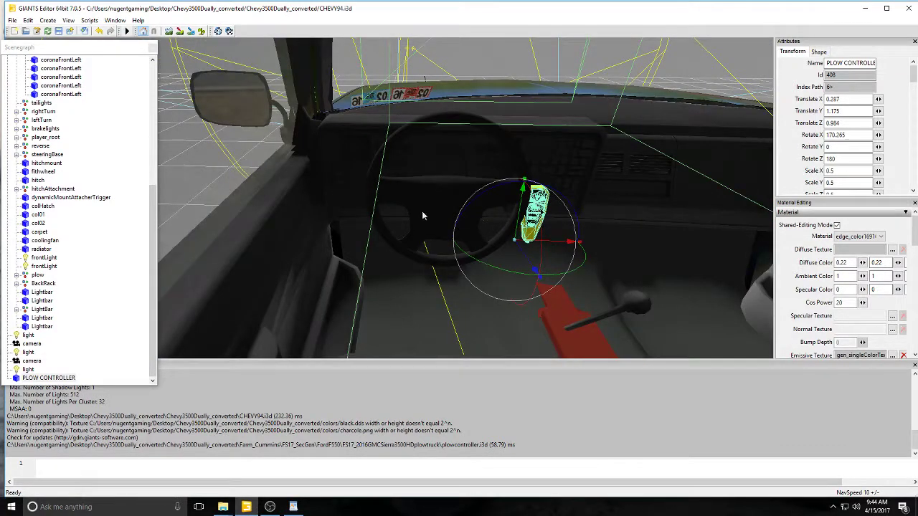
pyautogui.moveTo(515, 206); pyautogui.dragTo(341, 183)
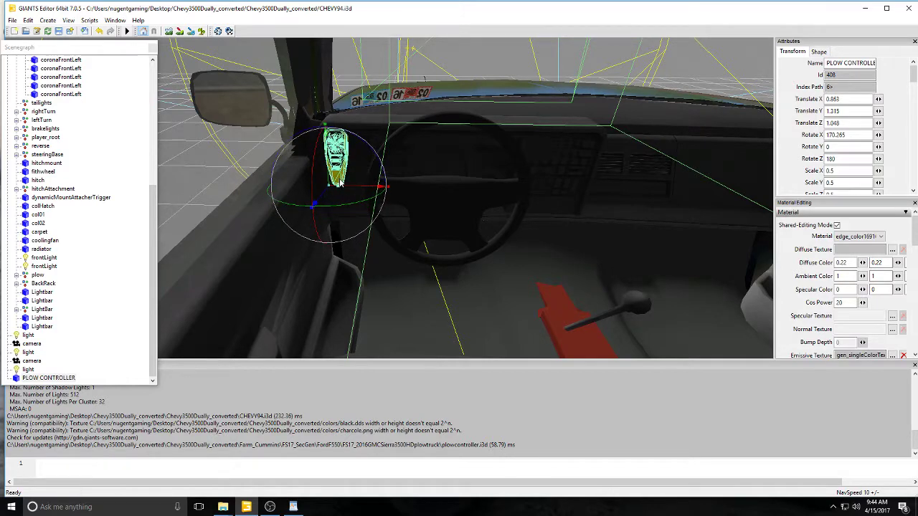
# - Reselect the PLOW CONTROLLER and nudge it slightly toward the steering wheel, to about X 0.843, Y 1.318, Z 1.034
pyautogui.click(337, 191)
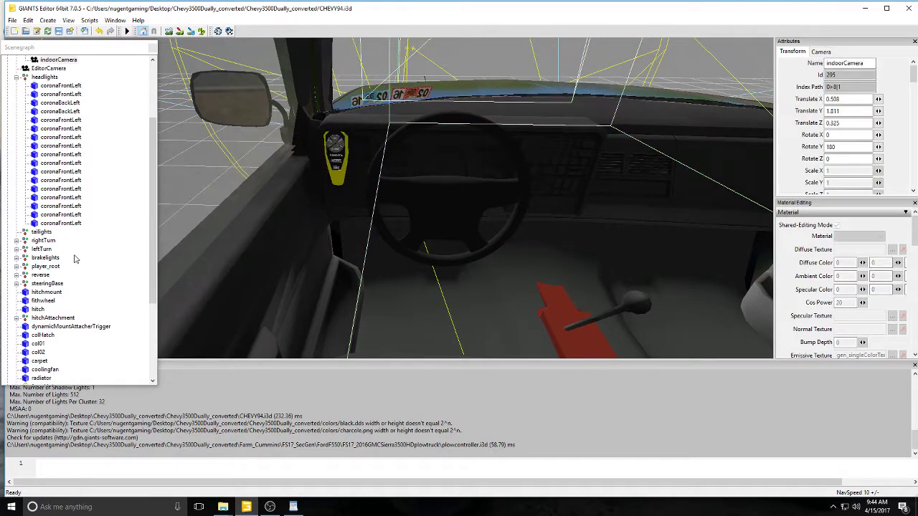
pyautogui.scroll(-5, 75, 259)
pyautogui.click(49, 378)
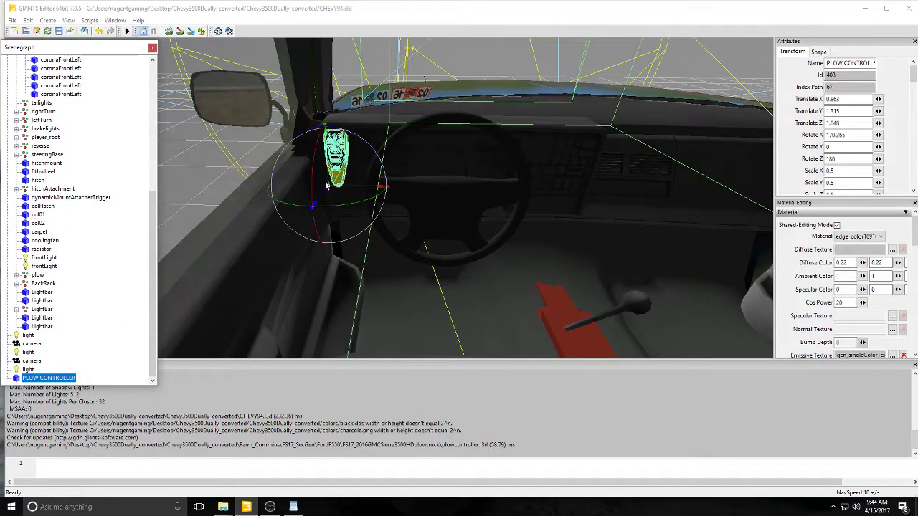
pyautogui.moveTo(324, 195); pyautogui.dragTo(345, 194)
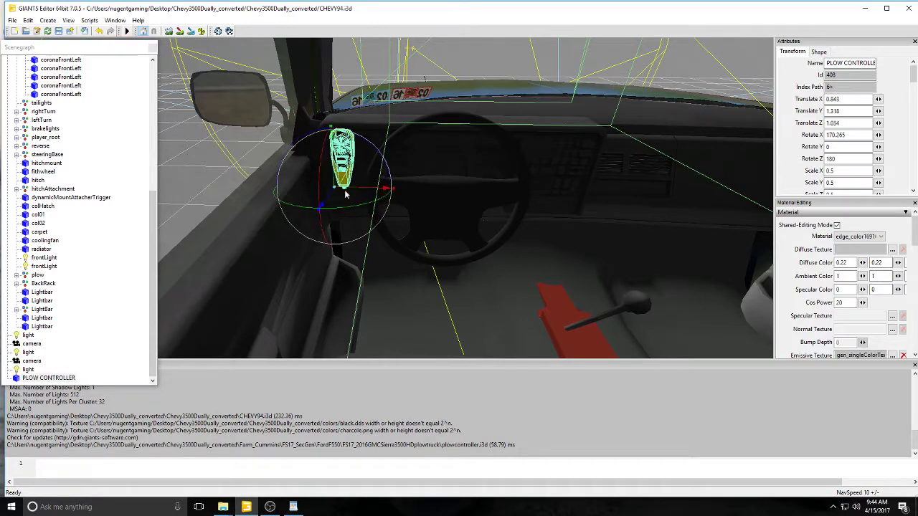
# - Cut the PLOW CONTROLLER node and paste it under the truck's main CHEVY94 node
pyautogui.click(55, 378)
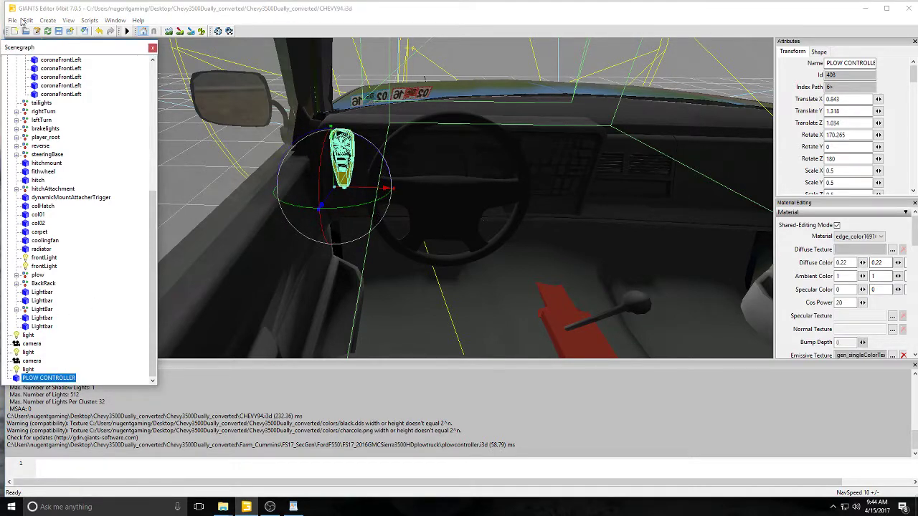
pyautogui.click(24, 20)
pyautogui.click(54, 78)
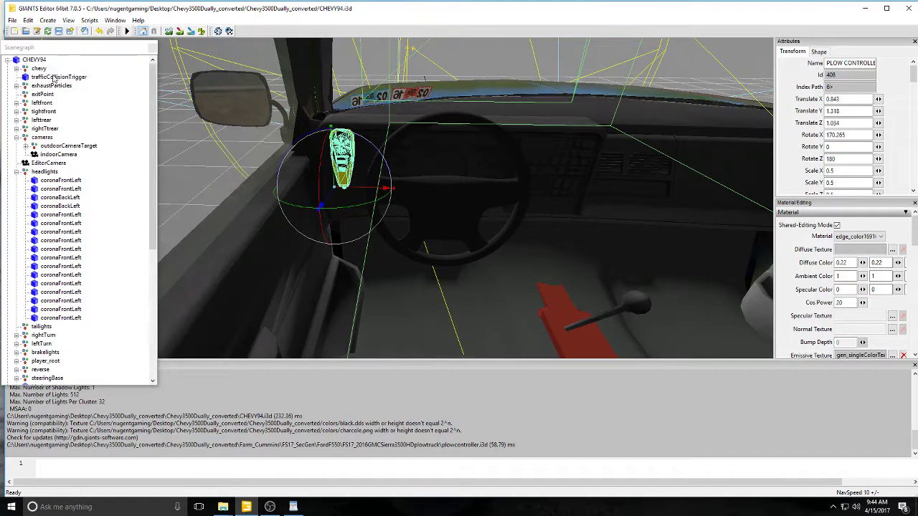
pyautogui.click(35, 61)
pyautogui.click(28, 21)
pyautogui.click(51, 102)
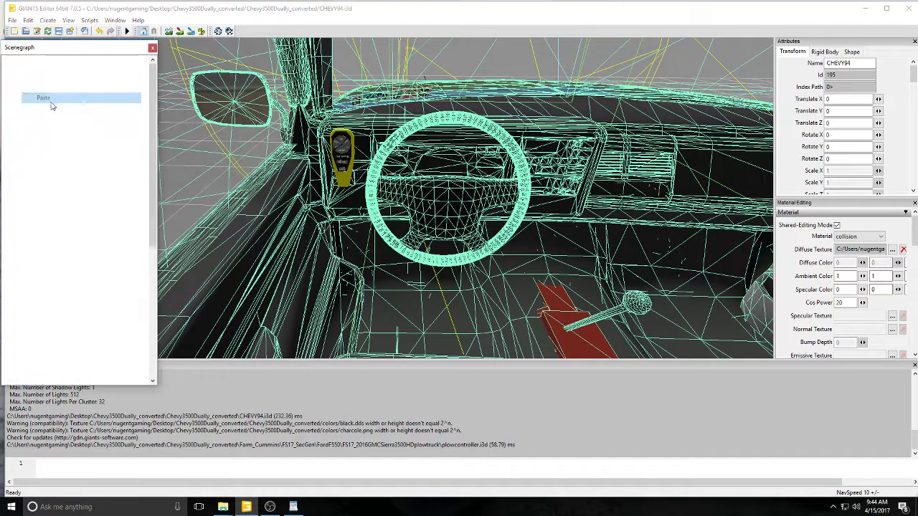
# - Delete the duplicate PLOW CONTROLLER at the scene root, keeping the copy nested under CHEVY94
pyautogui.click(56, 375)
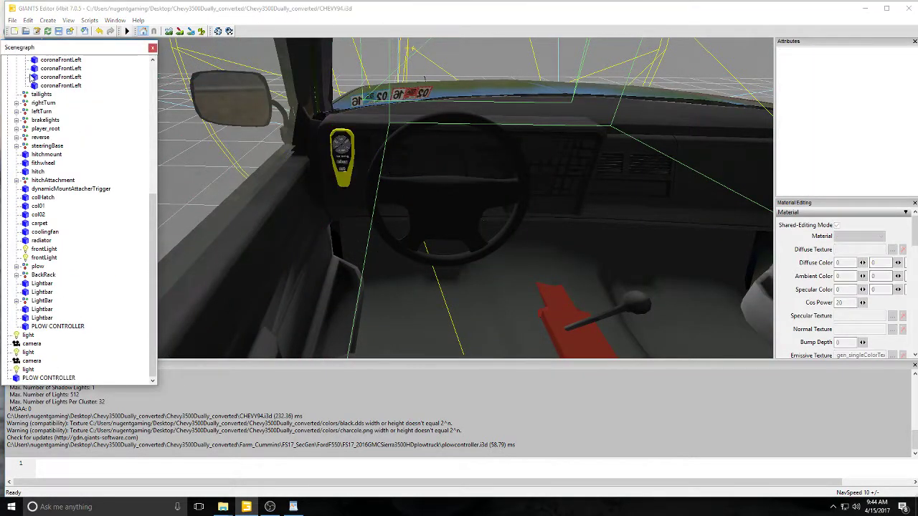
pyautogui.click(43, 378)
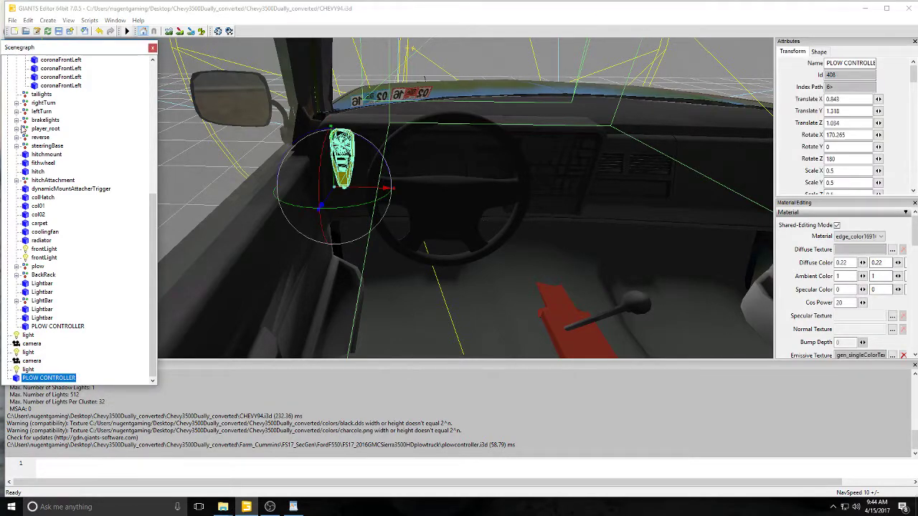
pyautogui.click(29, 20)
pyautogui.click(43, 106)
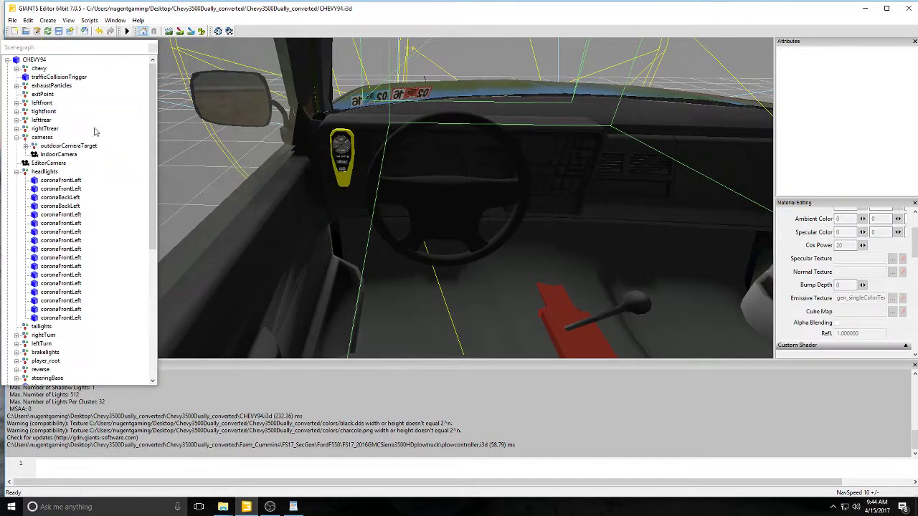
# - Examine the whole truck from behind, including the tail lights, reverse lights and rack lights
pyautogui.click(322, 151)
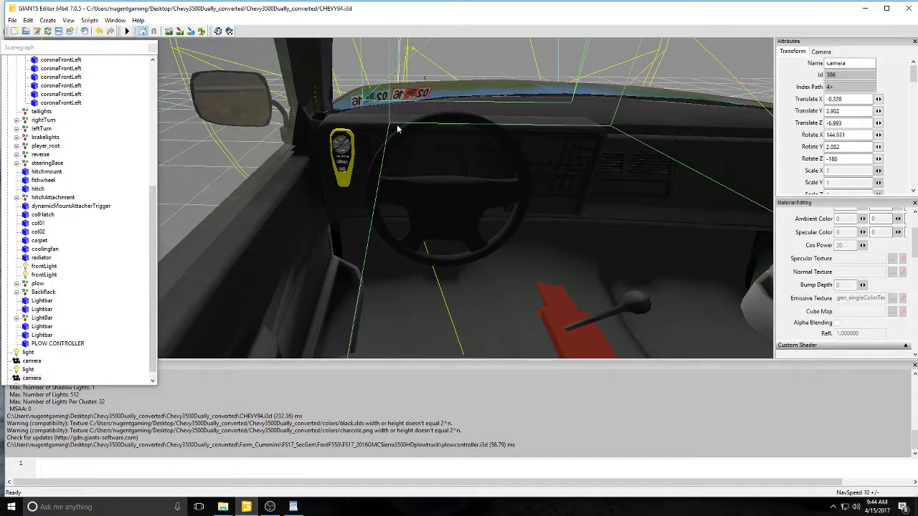
pyautogui.scroll(-5, 379, 139)
pyautogui.moveTo(379, 140)
pyautogui.keyDown('alt'); pyautogui.mouseDown()
pyautogui.moveTo(524, 227)
pyautogui.moveTo(452, 182)
pyautogui.moveTo(385, 119)
pyautogui.moveTo(419, 174)
pyautogui.moveTo(391, 134)
pyautogui.mouseUp(); pyautogui.keyUp('alt')
pyautogui.scroll(3, 453, 182)
pyautogui.scroll(-4, 386, 120)
pyautogui.scroll(-4, 388, 125)
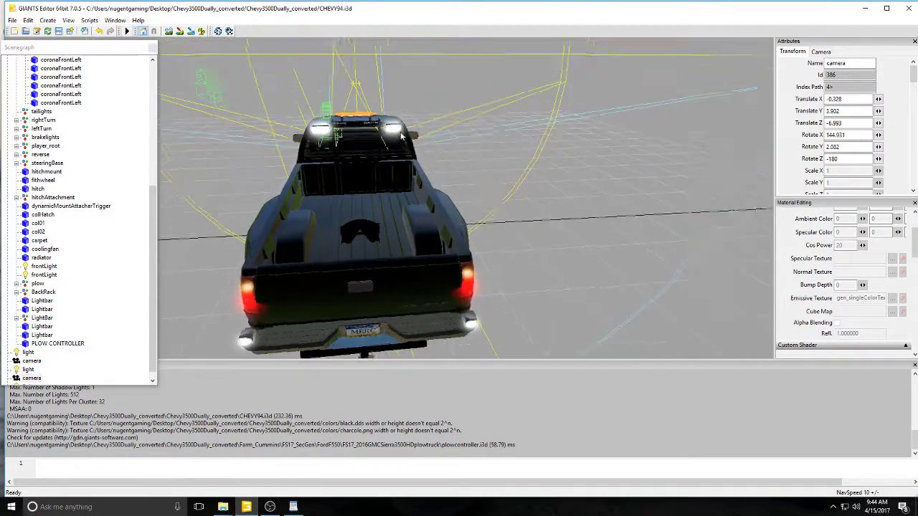
pyautogui.scroll(3, 391, 134)
pyautogui.scroll(-5, 391, 135)
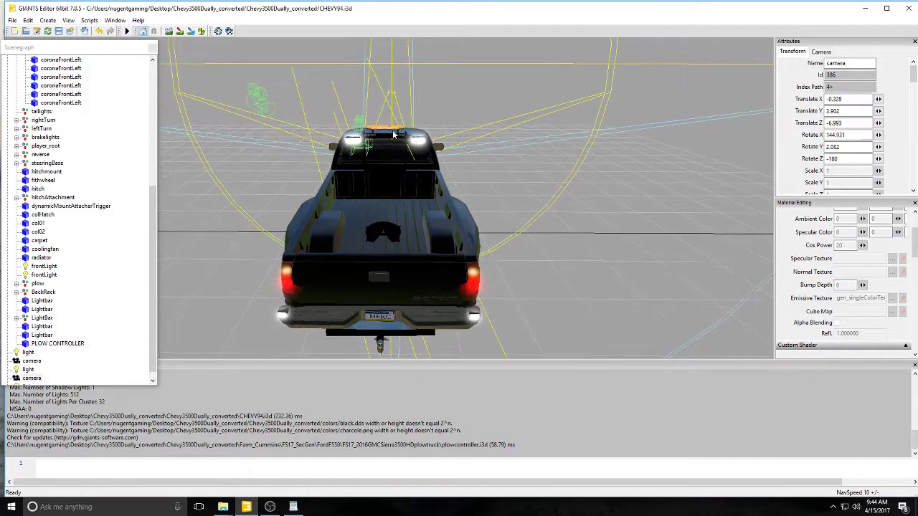
# - Save the CHEVY94.i3d scene and close the editor
pyautogui.click(12, 20)
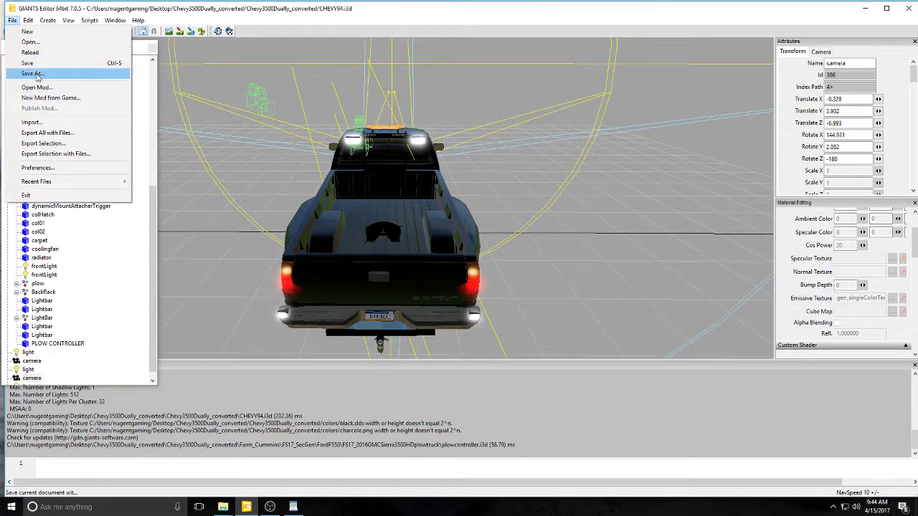
pyautogui.click(33, 64)
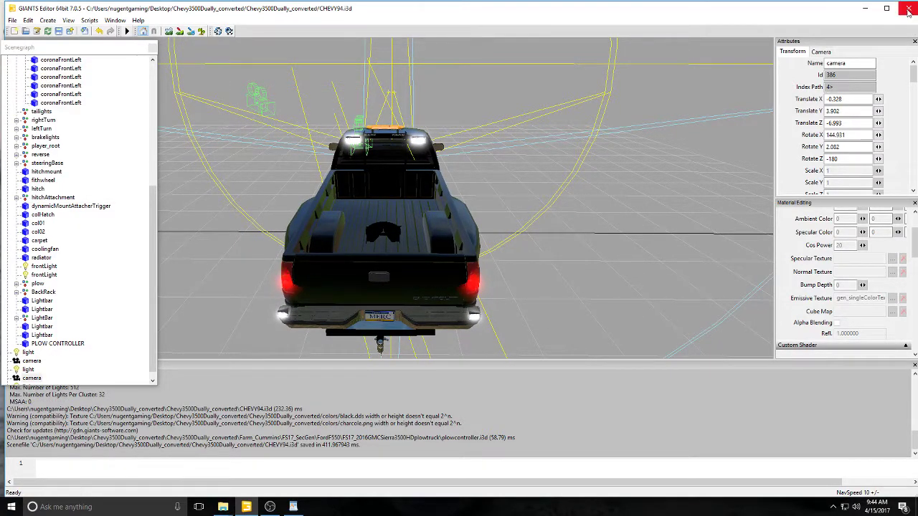
pyautogui.click(908, 10)
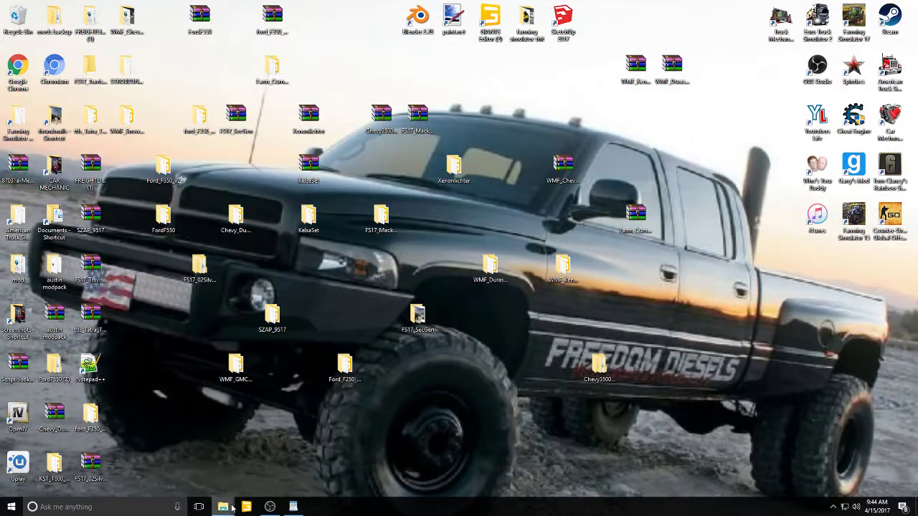
# - Switch to File Explorer and pack everything in the Chevy3500Dually_converted folder into Chevy3500Dually_converted.zip in ZIP format
pyautogui.moveTo(222, 506)
pyautogui.click(266, 434)
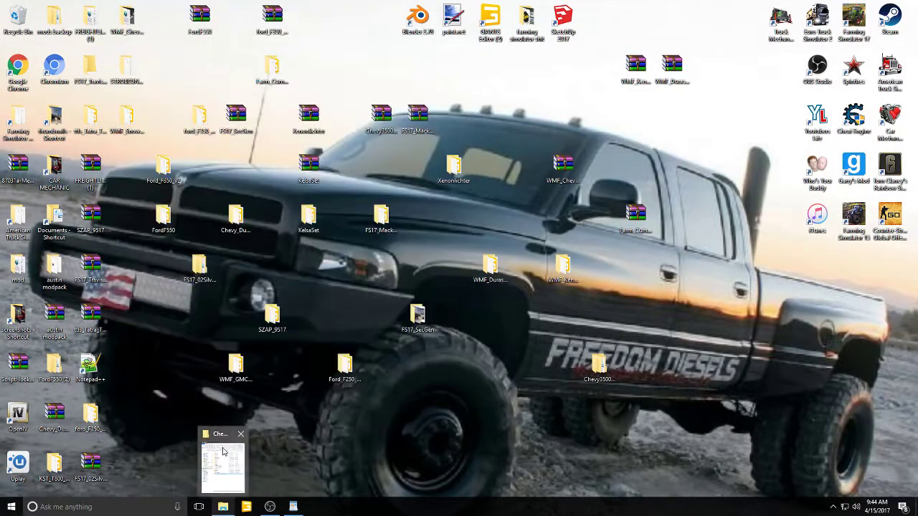
pyautogui.click(220, 466)
pyautogui.moveTo(650, 348); pyautogui.dragTo(643, 154)
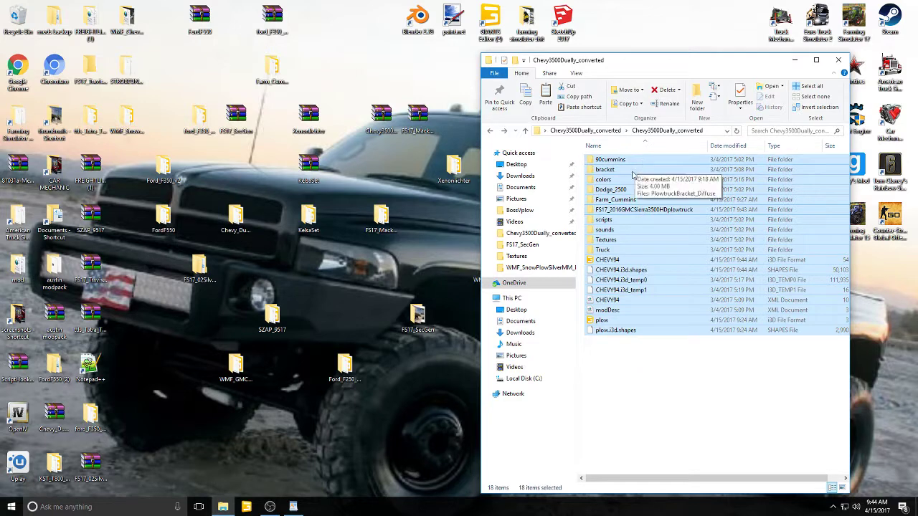
pyautogui.rightClick(626, 237)
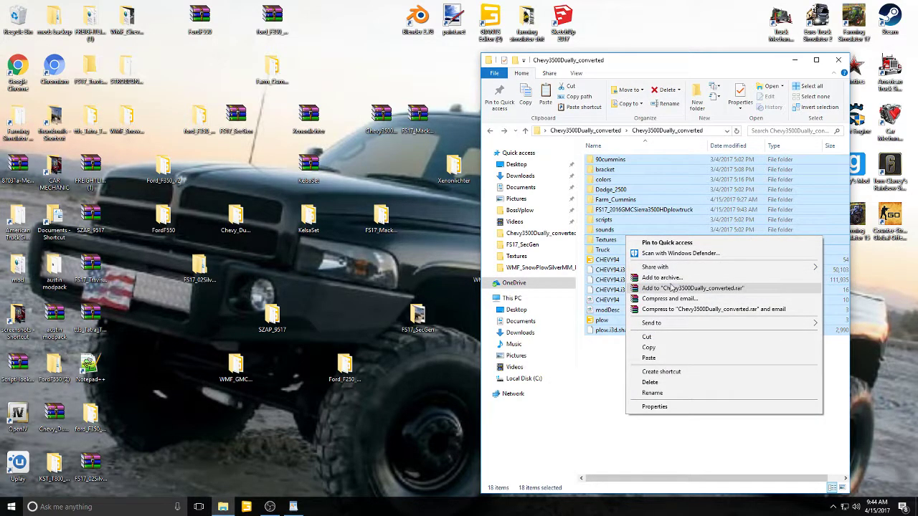
pyautogui.click(661, 278)
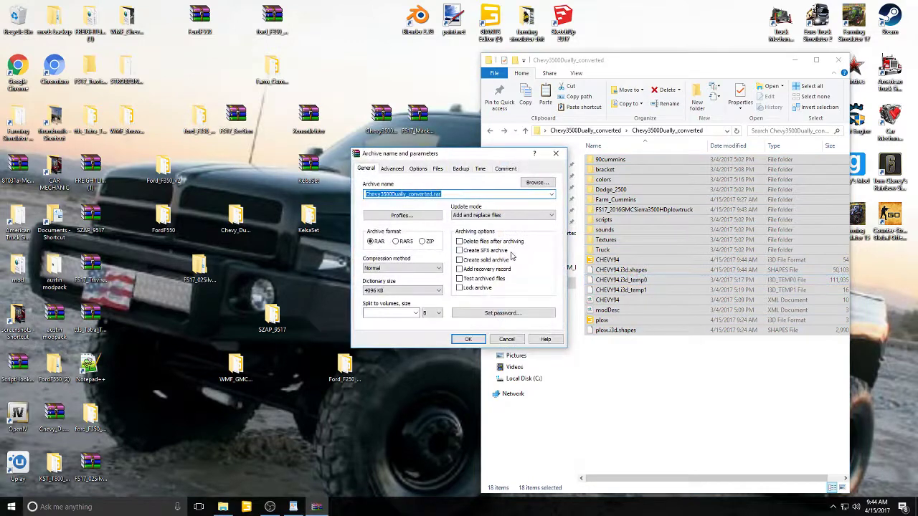
pyautogui.click(422, 242)
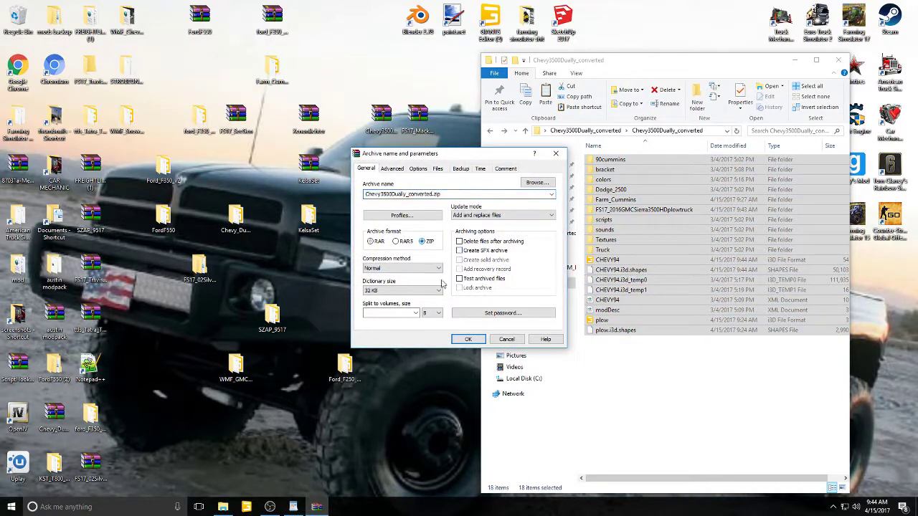
pyautogui.click(465, 339)
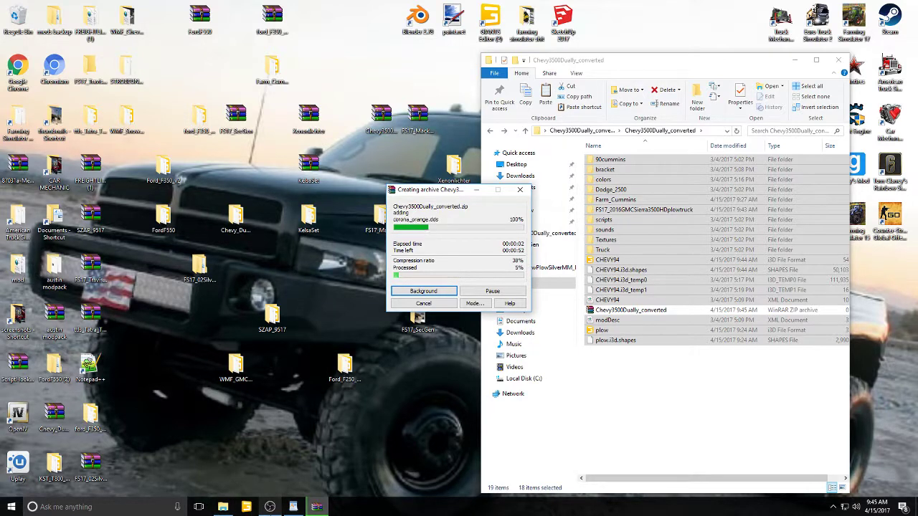
# - Open the mods folder in Documents > My Games > FarmingSimulator2017 in a second File Explorer window, and bring the archiving progress to the front
pyautogui.moveTo(225, 509)
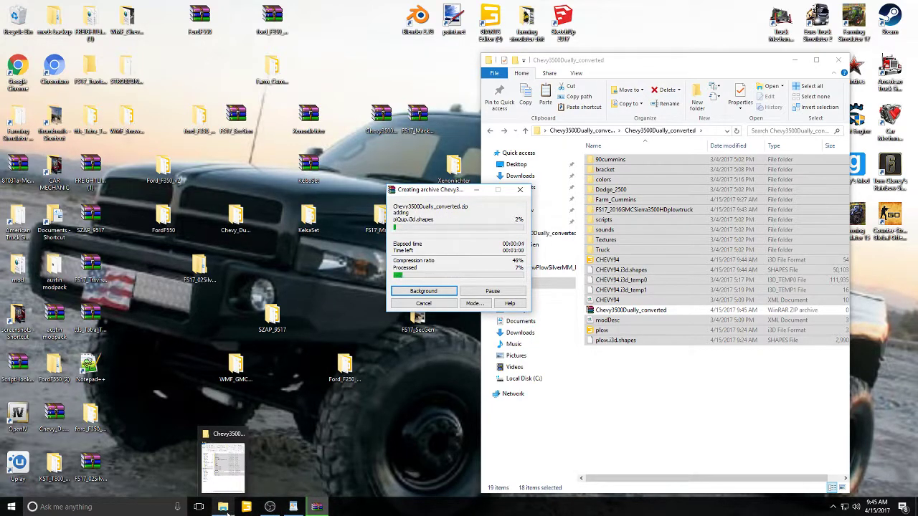
pyautogui.rightClick(223, 507)
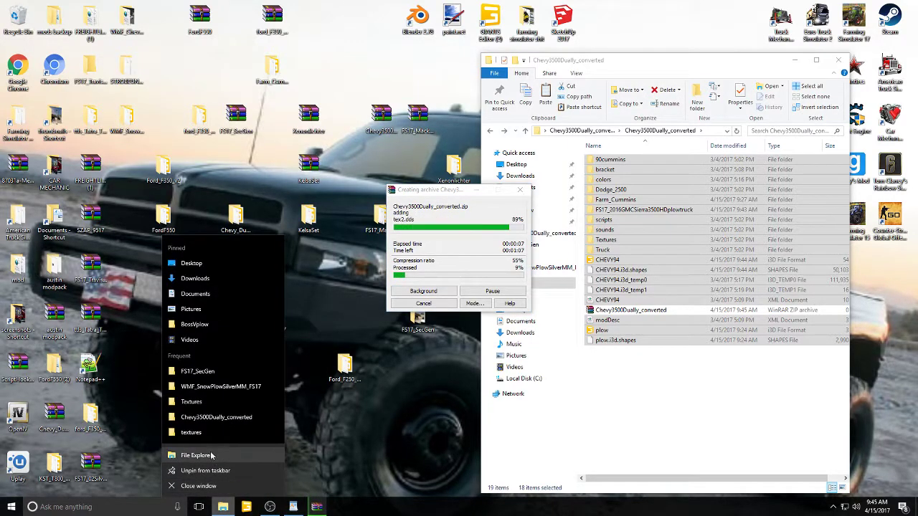
pyautogui.click(201, 456)
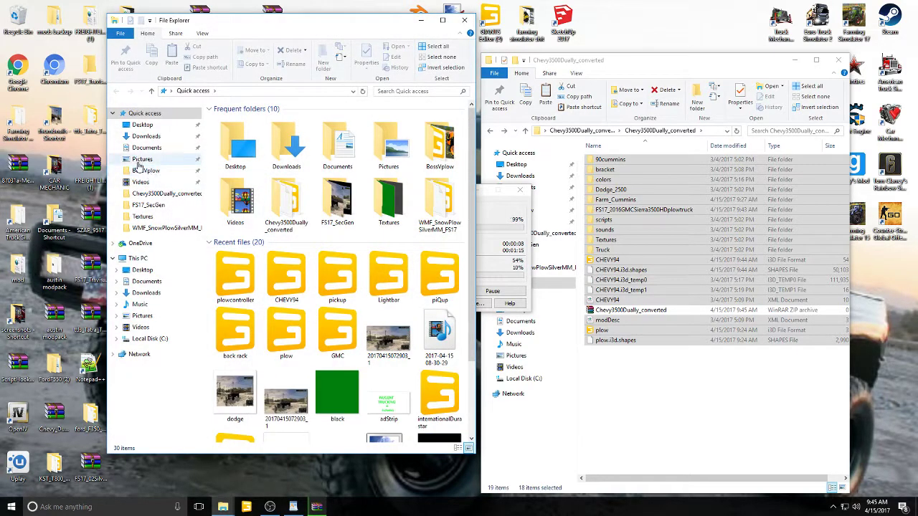
pyautogui.click(147, 148)
pyautogui.click(225, 151)
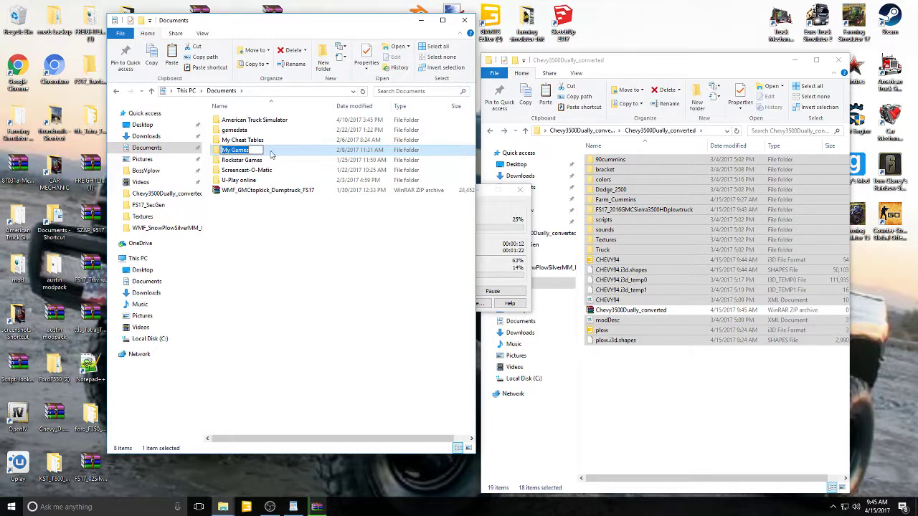
pyautogui.doubleClick(267, 153)
pyautogui.doubleClick(262, 132)
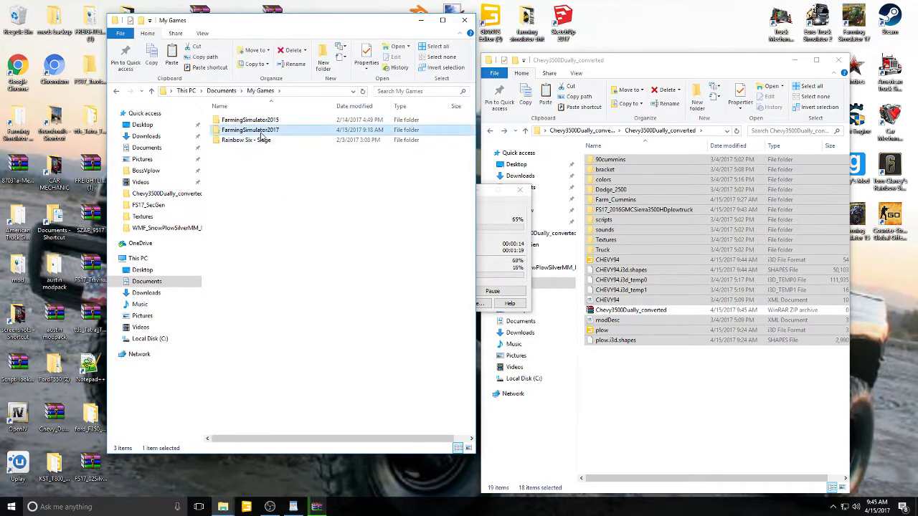
pyautogui.doubleClick(236, 120)
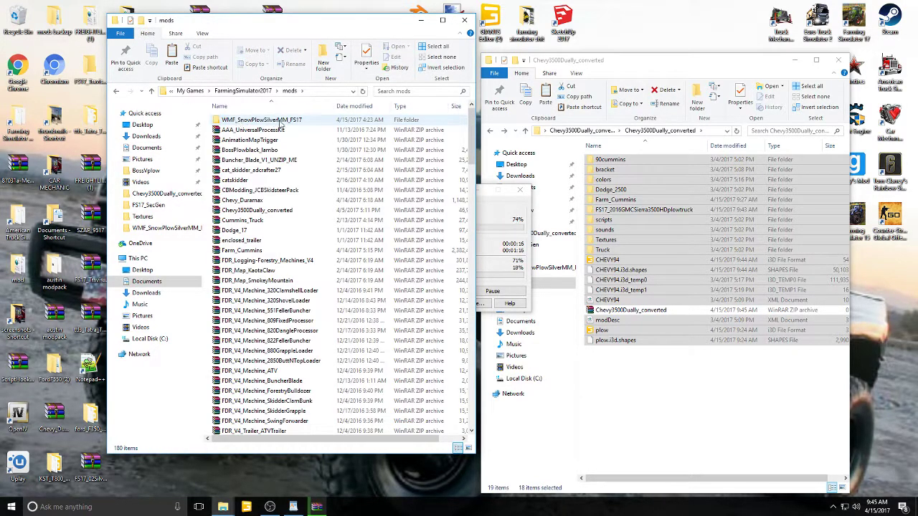
pyautogui.click(488, 195)
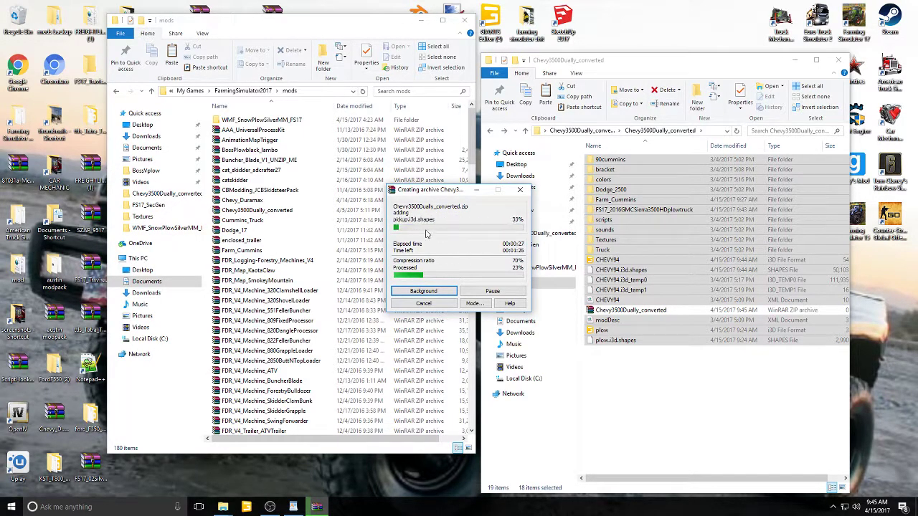
# - Switch to WordPad, replace the note with "so thats all i got to show now im going in game to test", and minimize it
pyautogui.click(294, 507)
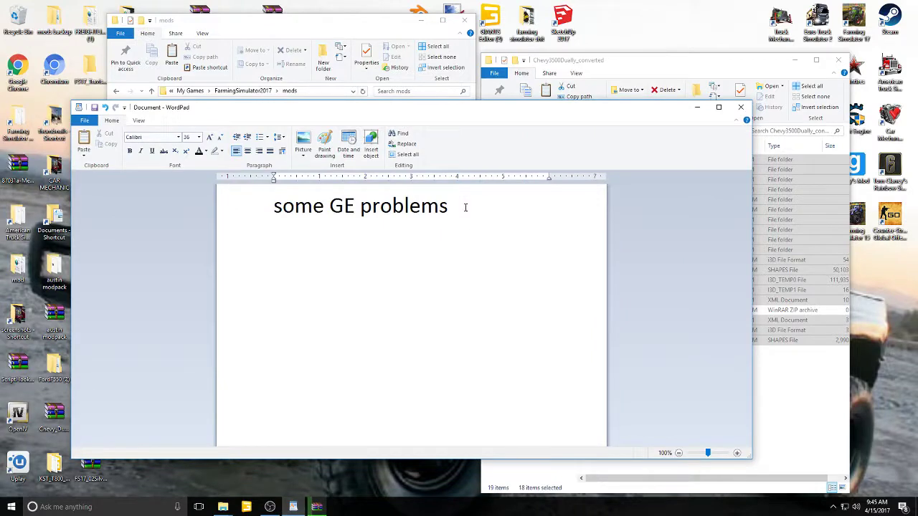
pyautogui.moveTo(467, 206); pyautogui.dragTo(273, 206)
pyautogui.press('BackSpace')
pyautogui.write('s')
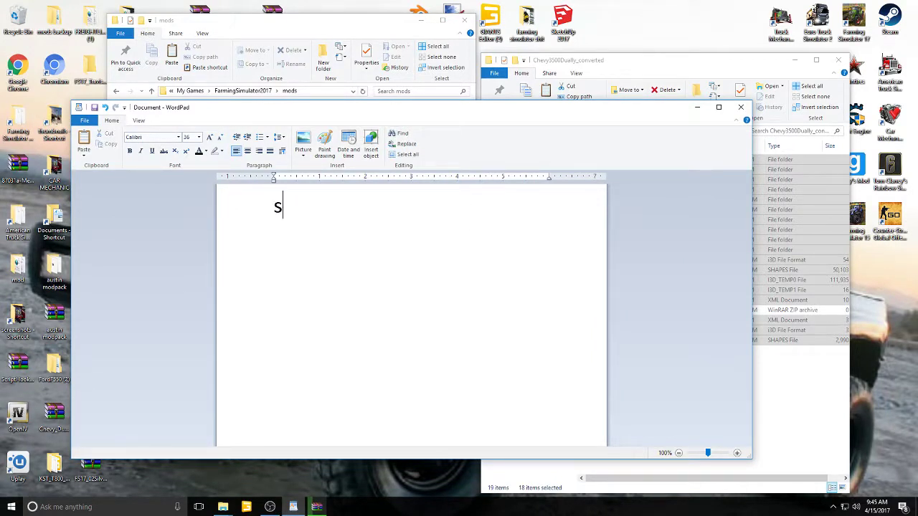
pyautogui.write('o thats all i g')
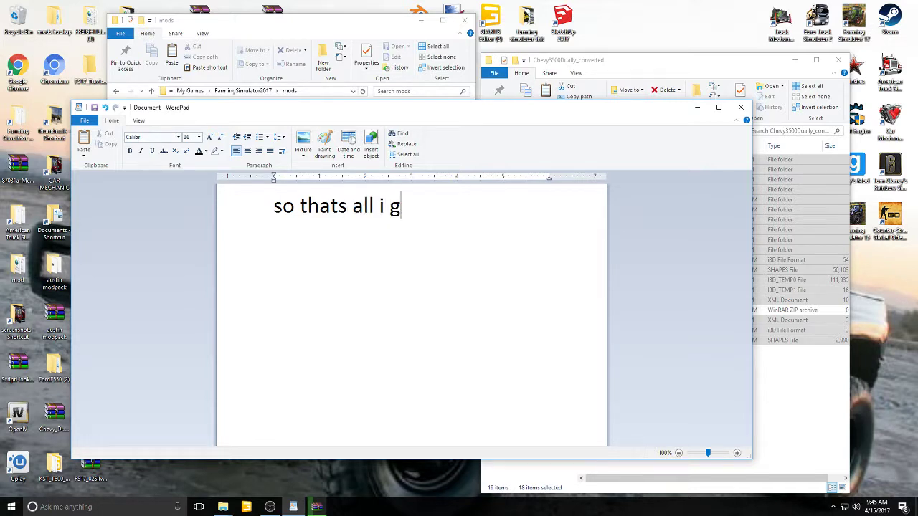
pyautogui.write('show no')
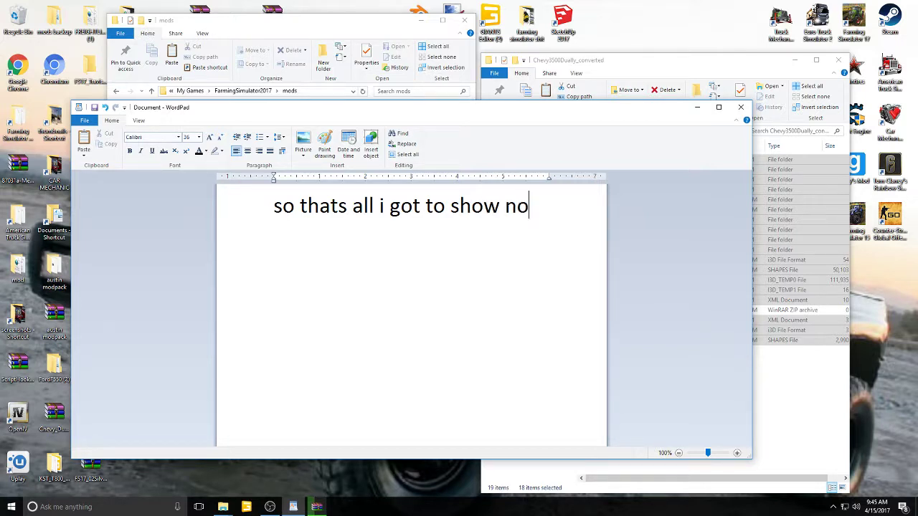
pyautogui.write('w im going in ga')
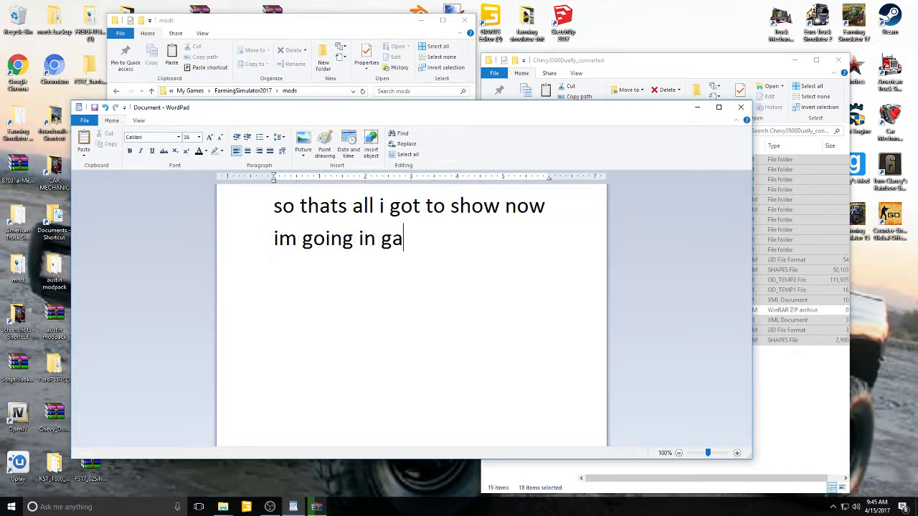
pyautogui.write('me to test')
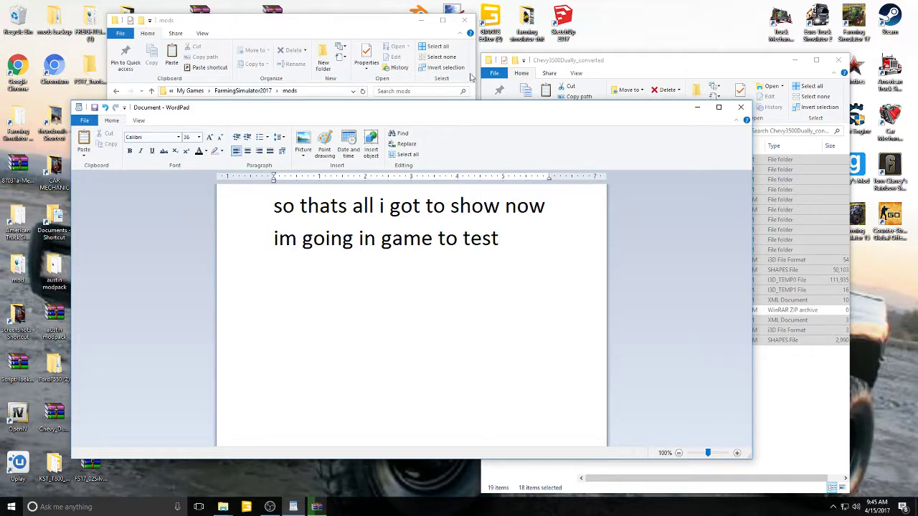
pyautogui.click(696, 107)
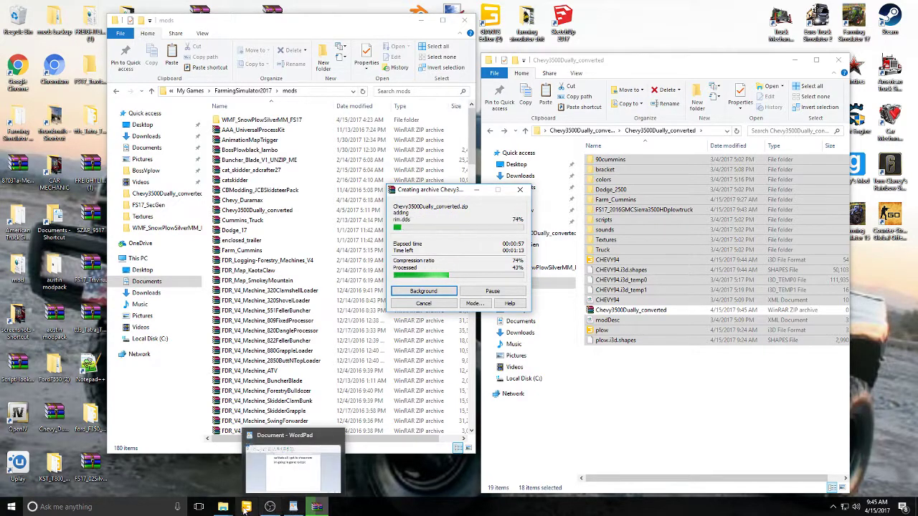
pyautogui.moveTo(234, 512)
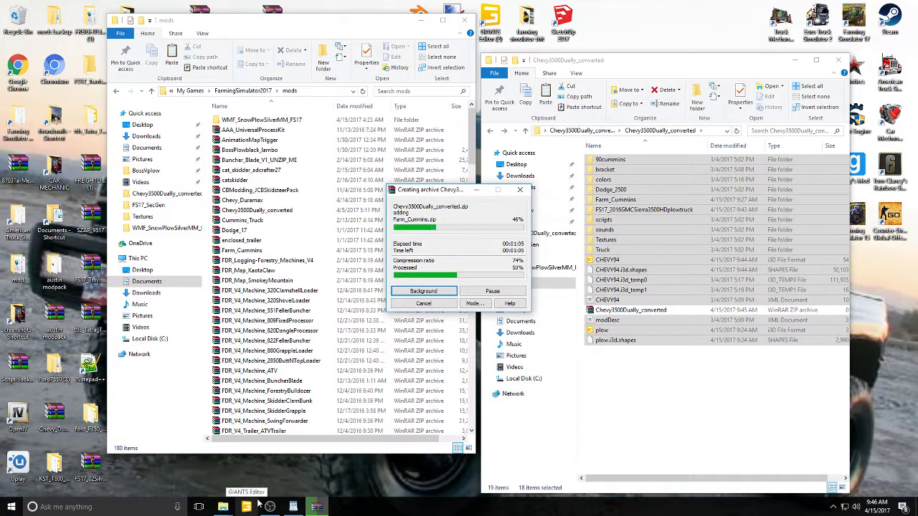
pyautogui.moveTo(261, 505)
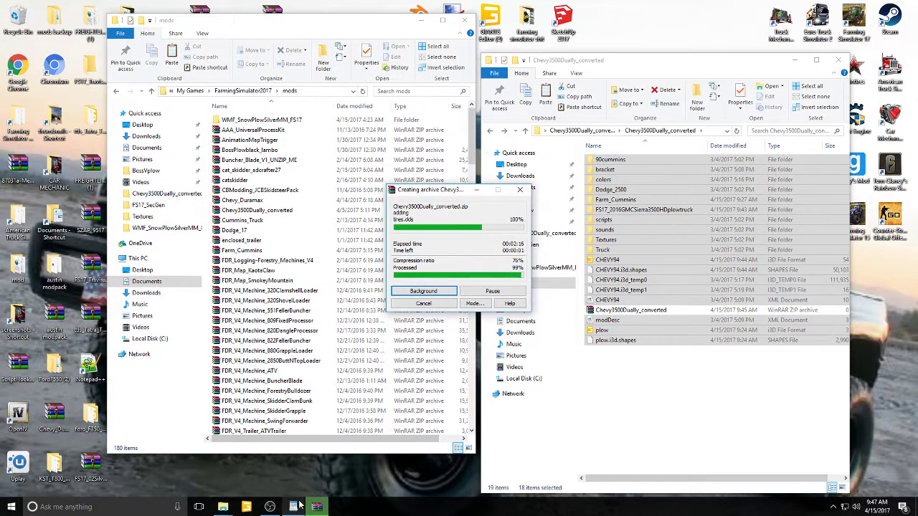
pyautogui.moveTo(300, 506)
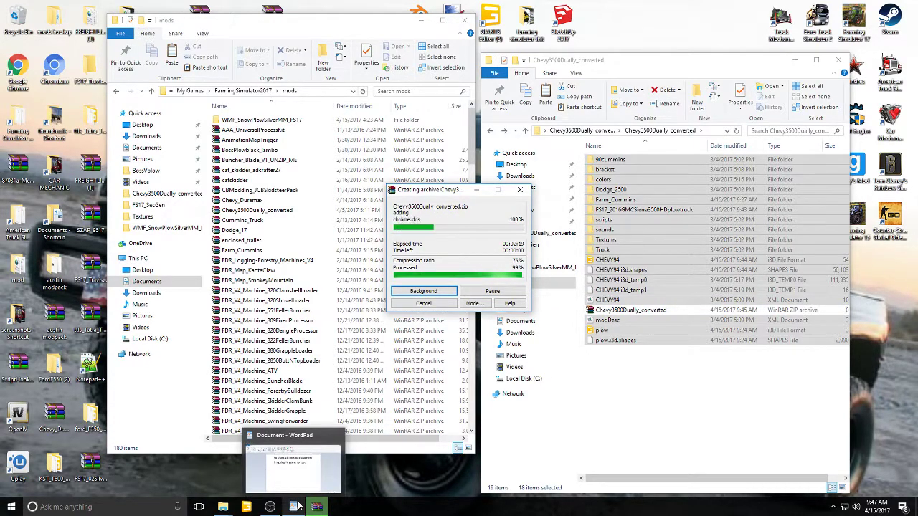
# - Move Chevy3500Dually_converted.zip into the mods folder, replacing the existing file, and close both File Explorer windows
pyautogui.moveTo(610, 312); pyautogui.dragTo(273, 109)
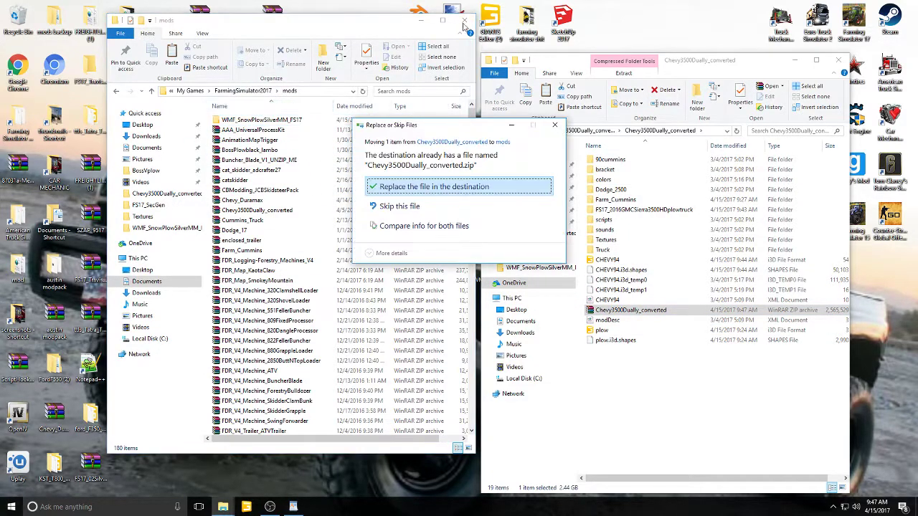
pyautogui.click(406, 190)
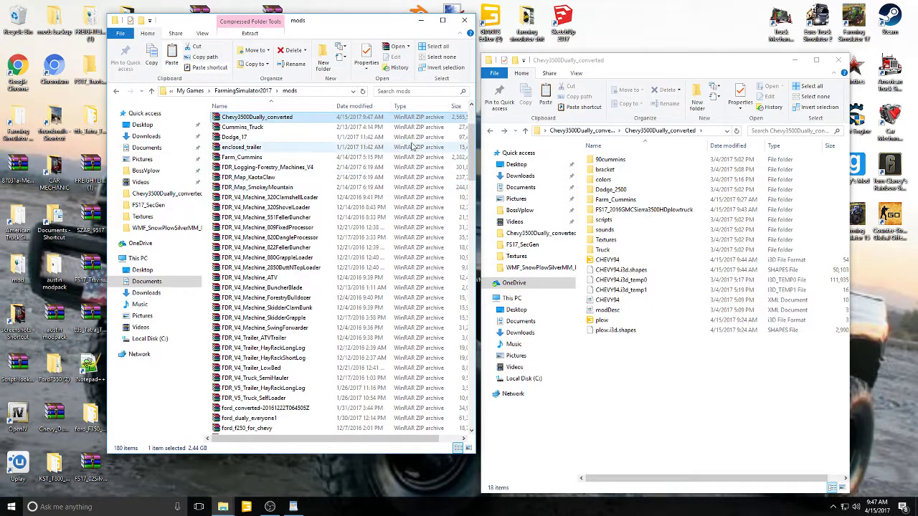
pyautogui.click(462, 21)
pyautogui.click(838, 59)
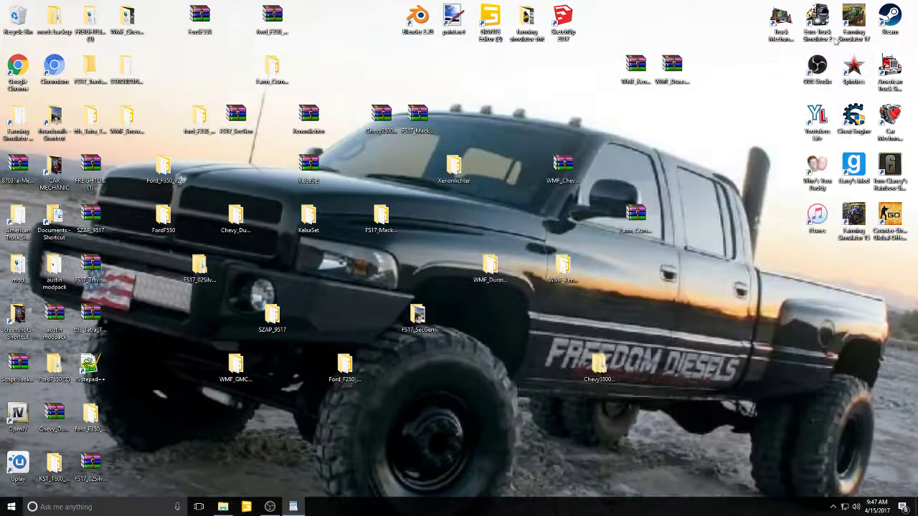
# - Launch Farming Simulator 17 from the desktop, and once its main menu has loaded, switch to OBS Studio
pyautogui.doubleClick(854, 14)
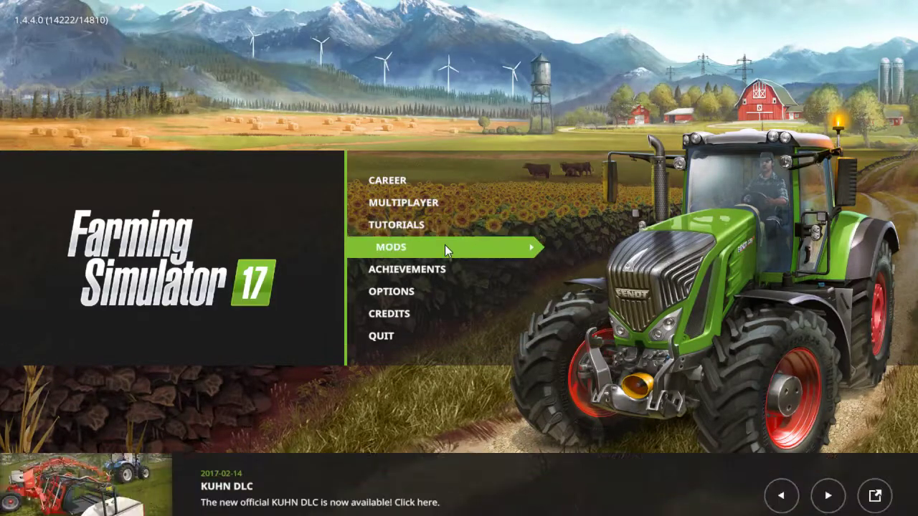
pyautogui.hotkey('alt', 'Tab')
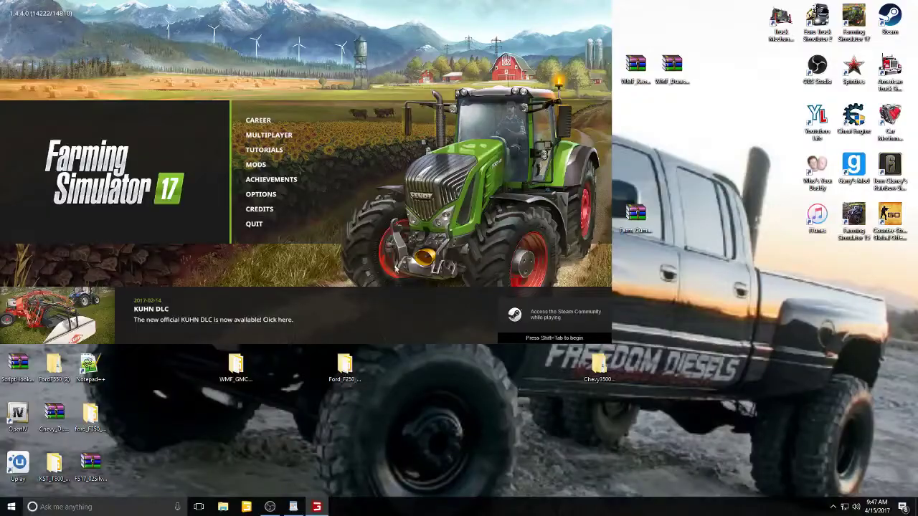
pyautogui.click(270, 507)
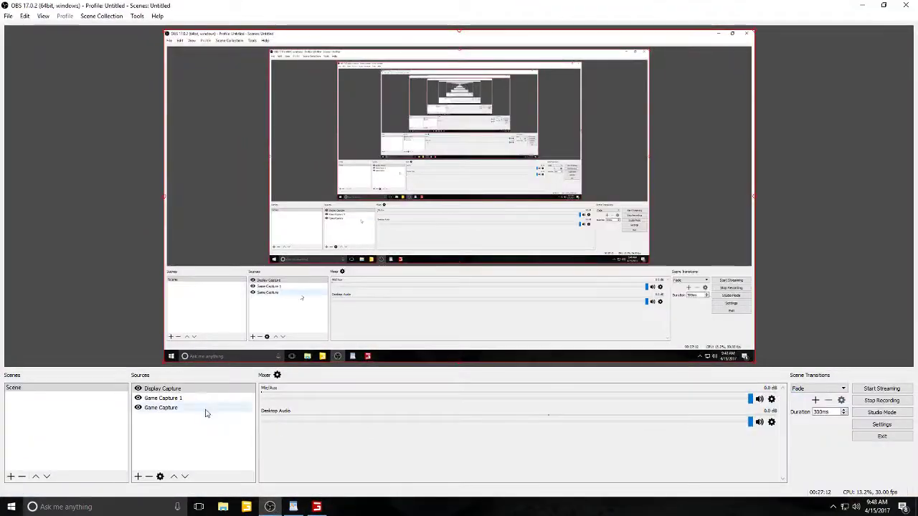
# - Examine the properties of the Game Capture 1 source to check which game window it captures
pyautogui.click(165, 400)
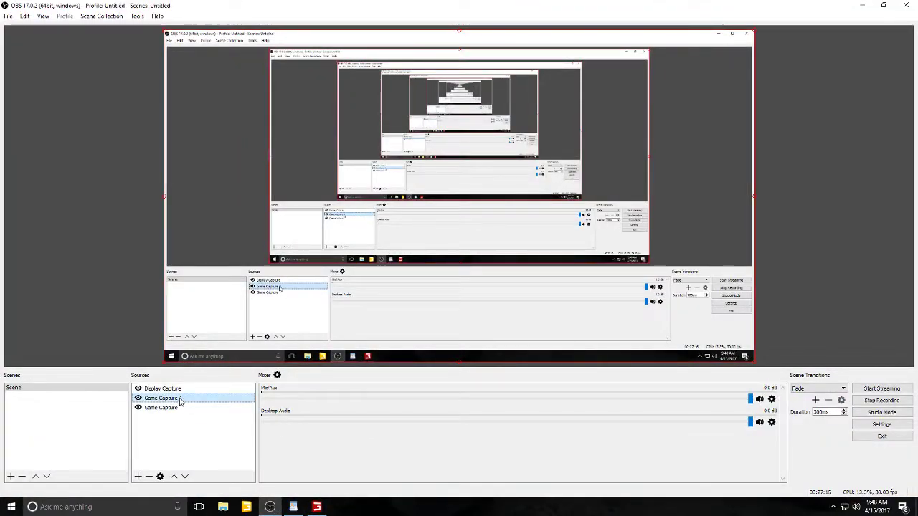
pyautogui.rightClick(180, 403)
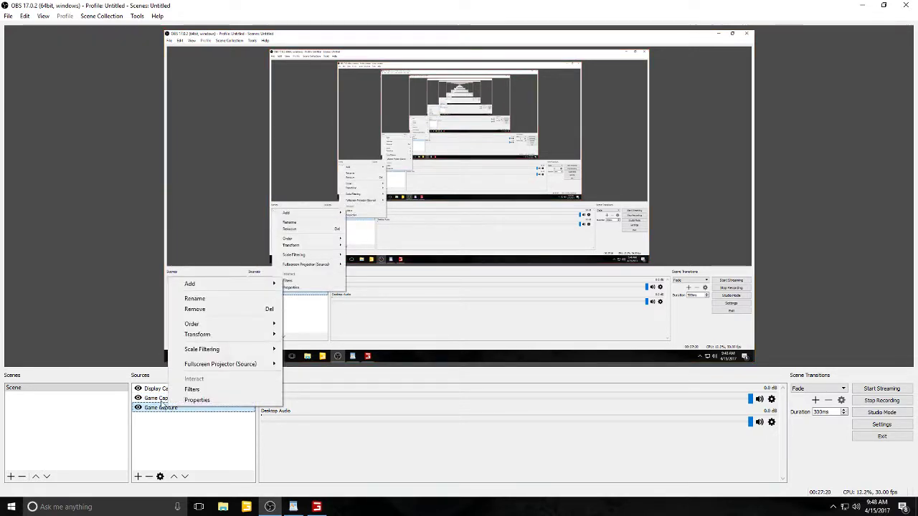
pyautogui.click(165, 406)
pyautogui.rightClick(164, 405)
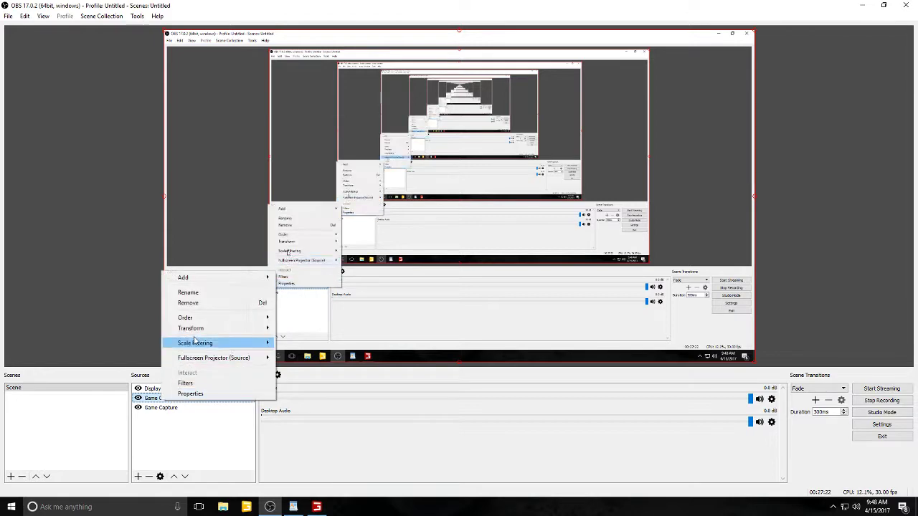
pyautogui.click(190, 395)
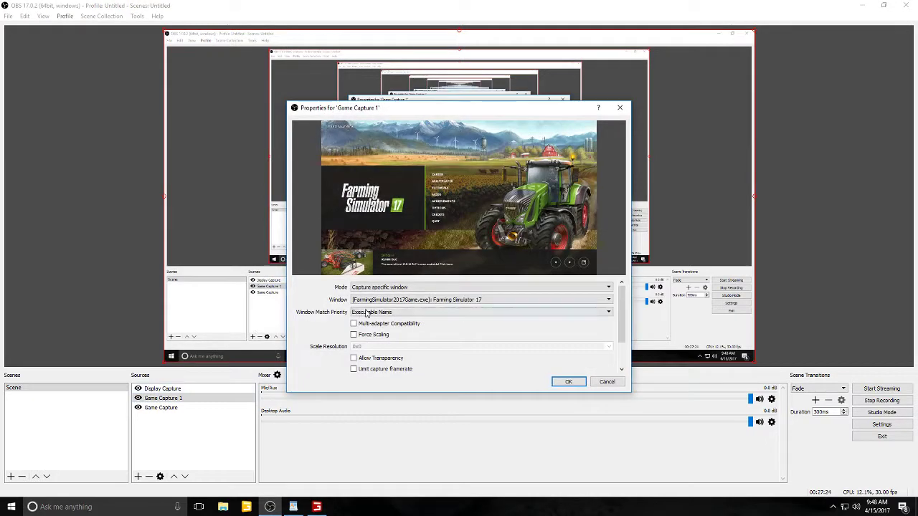
pyautogui.click(566, 380)
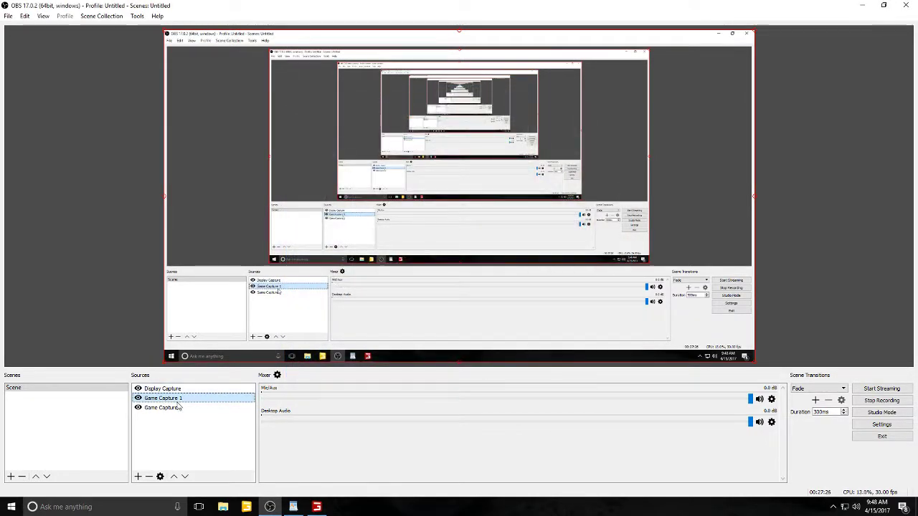
pyautogui.doubleClick(179, 401)
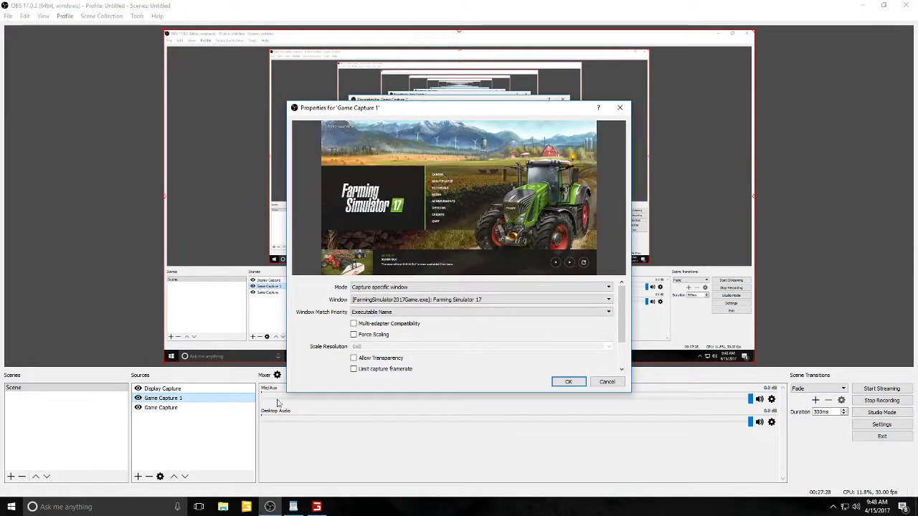
pyautogui.click(568, 379)
# - Remove the Display Capture source from the scene
pyautogui.rightClick(152, 399)
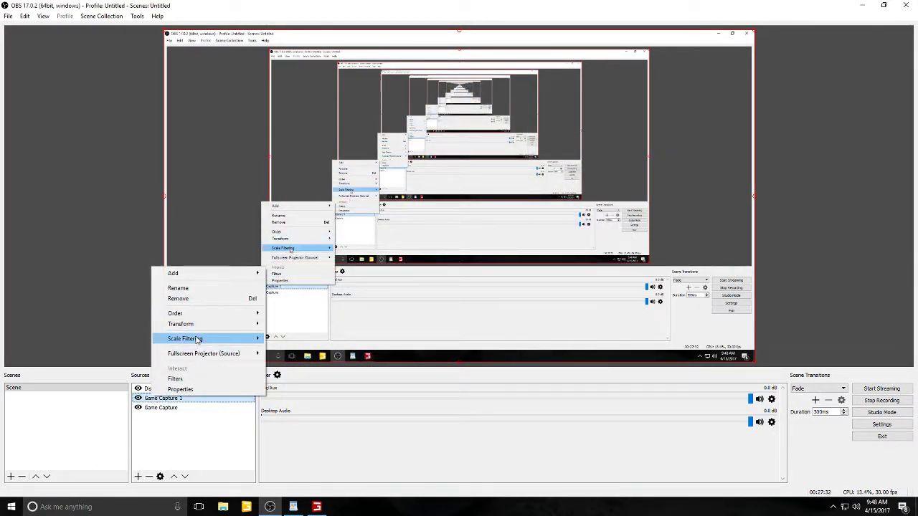
pyautogui.click(143, 389)
pyautogui.rightClick(143, 388)
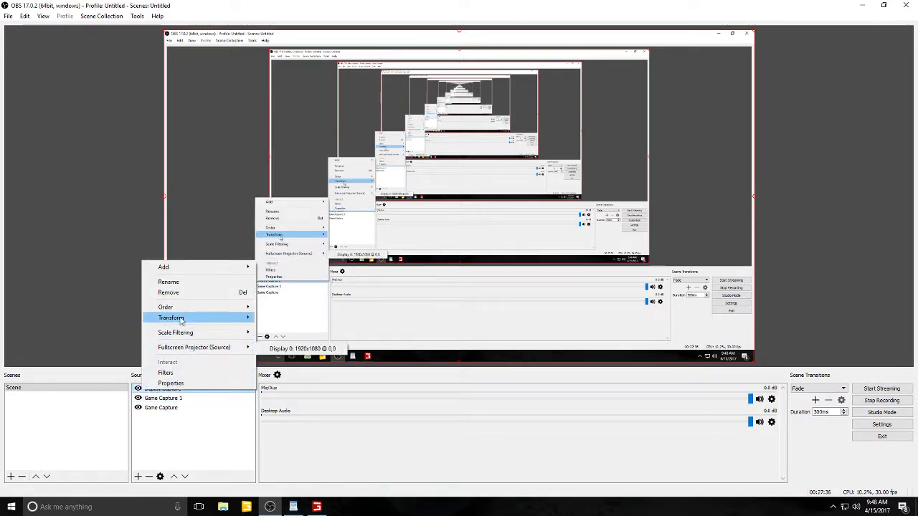
pyautogui.click(181, 296)
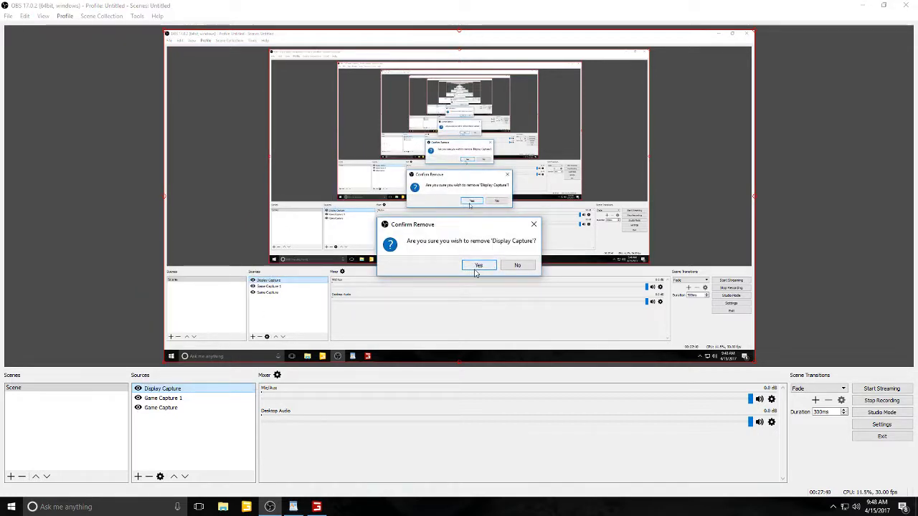
pyautogui.click(479, 267)
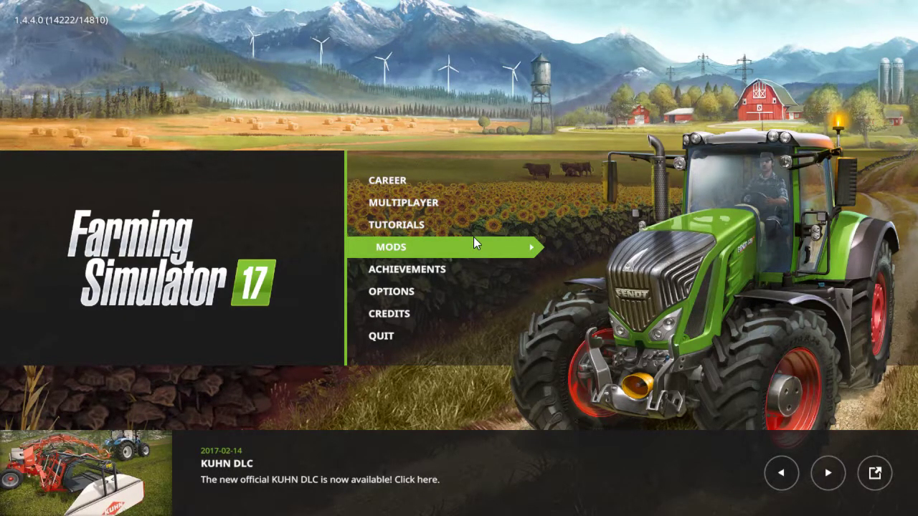
# - Switch to Farming Simulator 17 and start career Savegame 7 on the Woodmeadow Snow Map with all mods selected
pyautogui.click(419, 180)
pyautogui.scroll(-3, 441, 349)
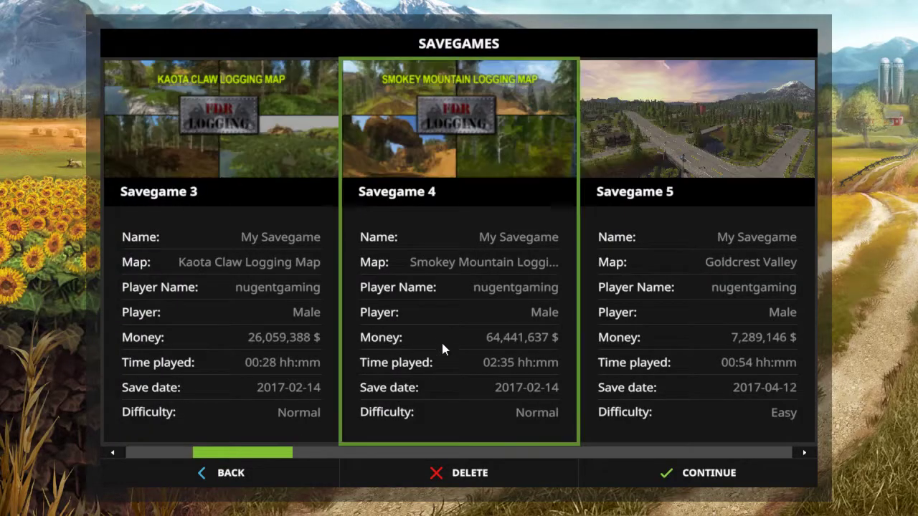
pyautogui.scroll(-2, 421, 309)
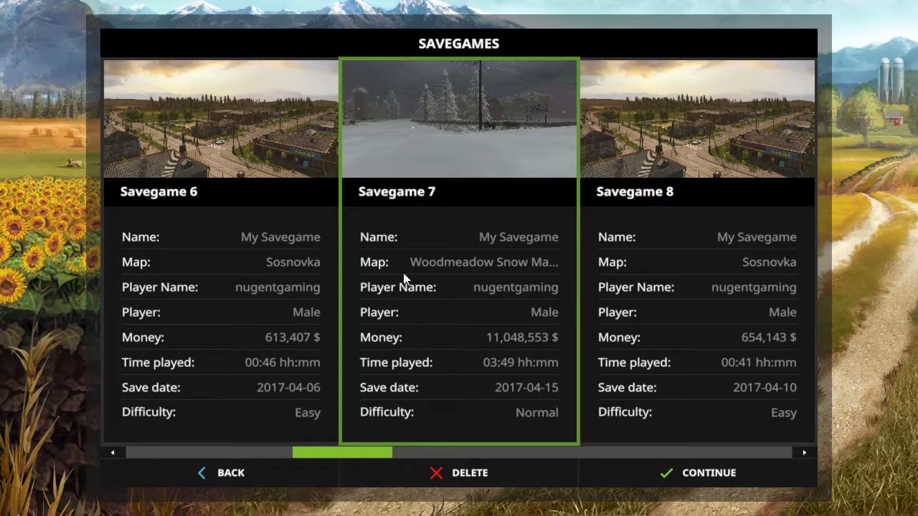
pyautogui.click(403, 274)
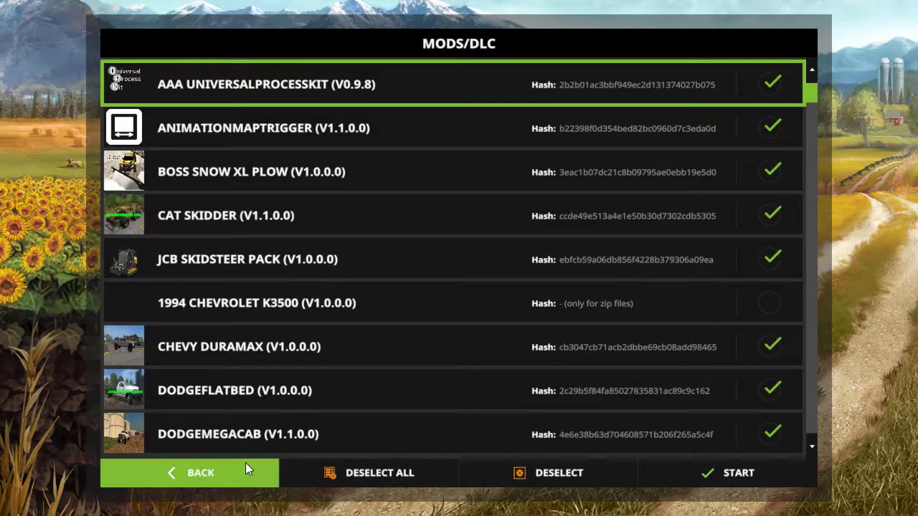
pyautogui.click(347, 471)
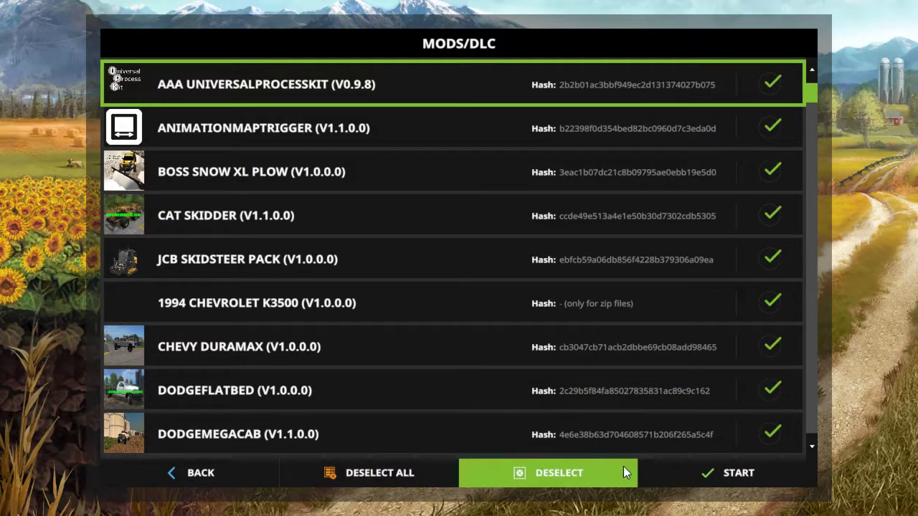
pyautogui.click(668, 471)
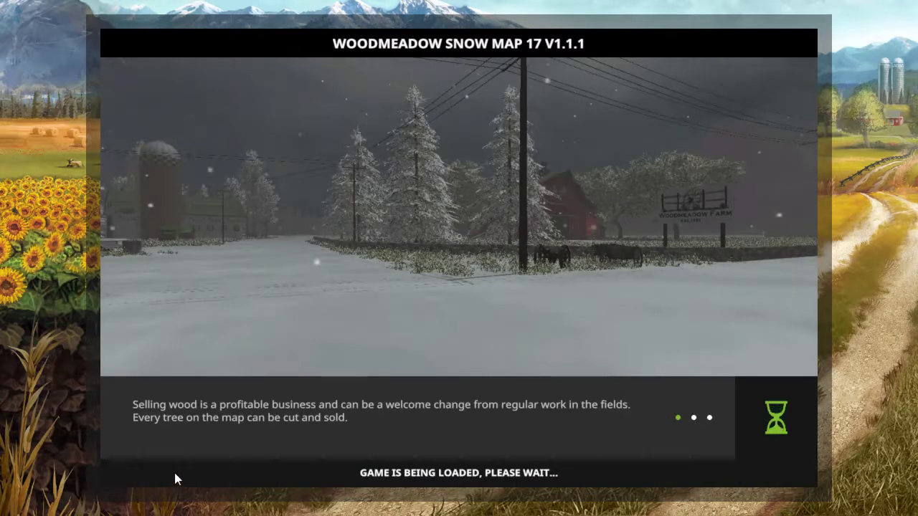